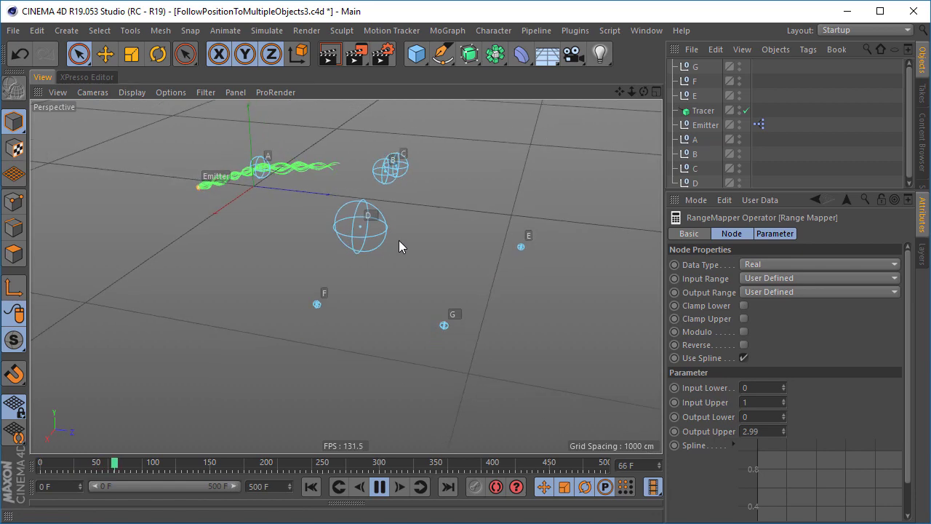
alt+drag(412, 259, 357, 216)
alt+drag(438, 262, 394, 191)
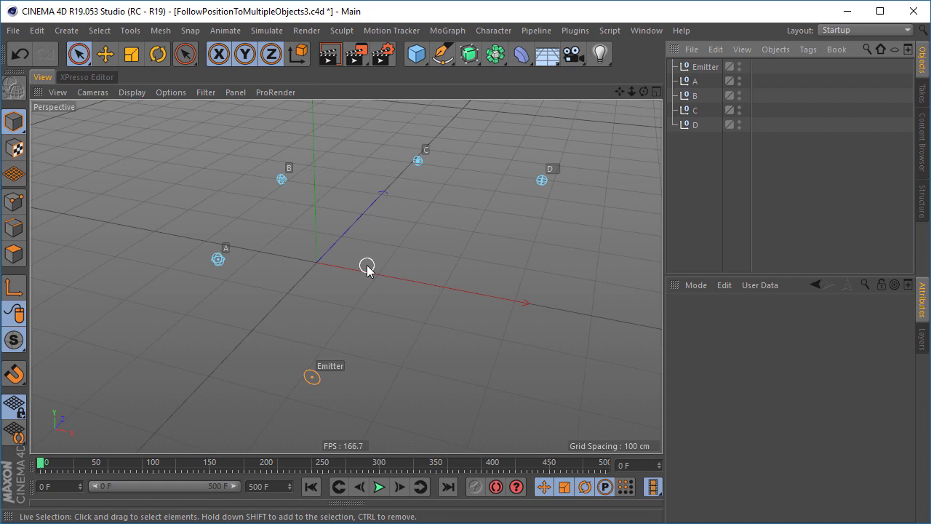
- Add an XPresso tag to the Emitter null
click(312, 377)
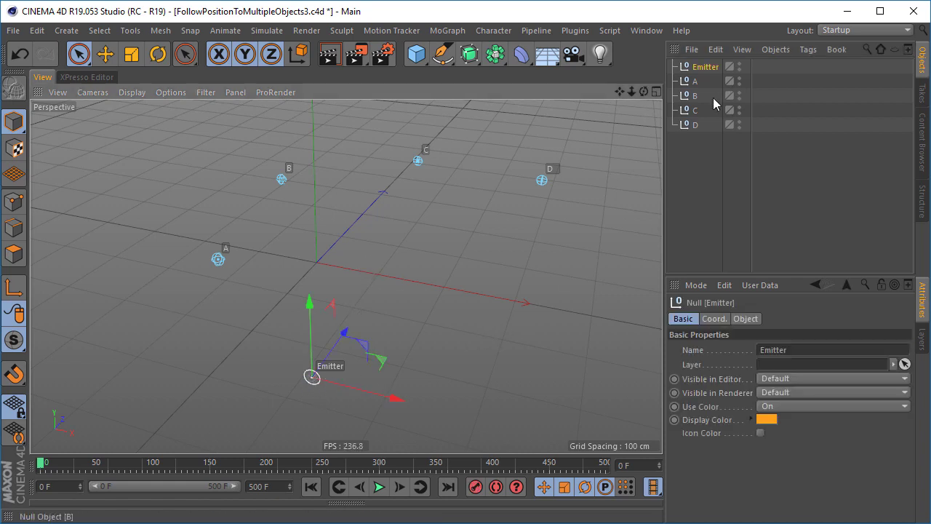
key(shift+c)
text(x)
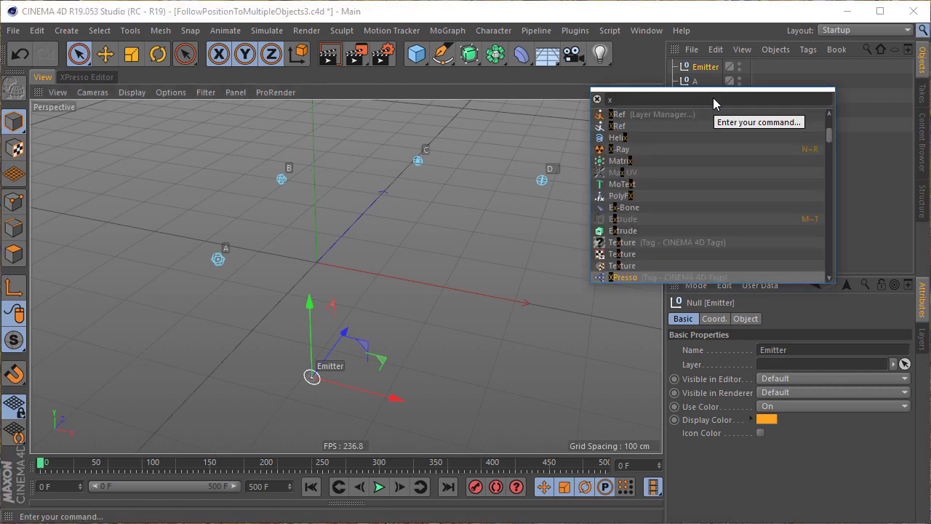
text(p)
key(Return)
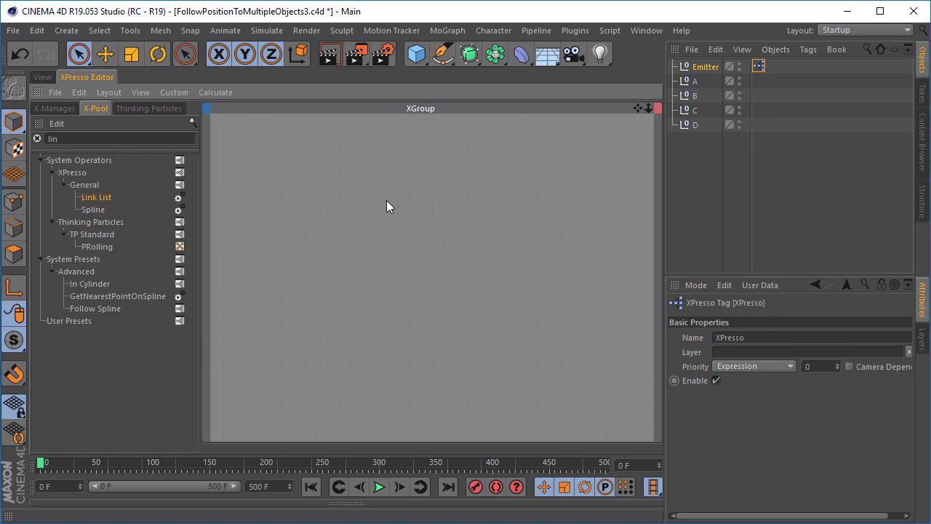
- Find the PStorm operator by filtering the node pool for "ps" and place it in the empty XGroup
double_click(118, 139)
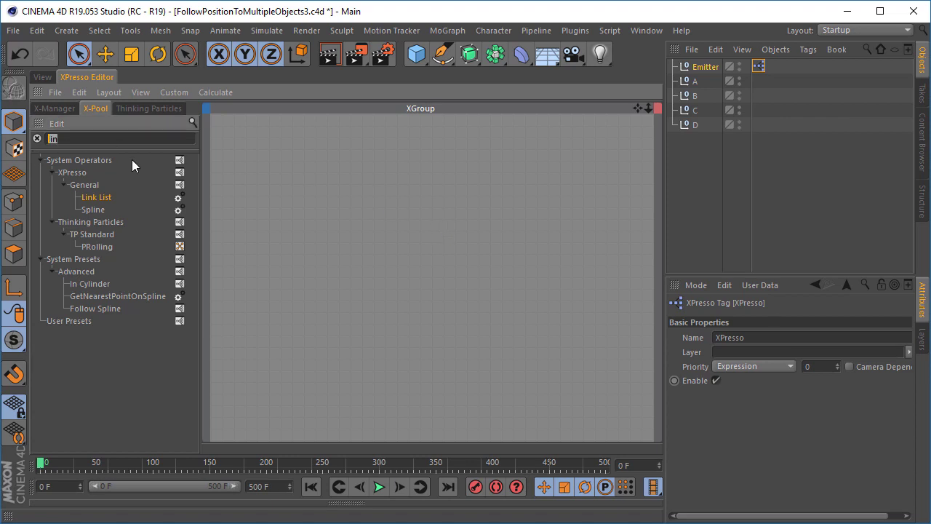
text(ps)
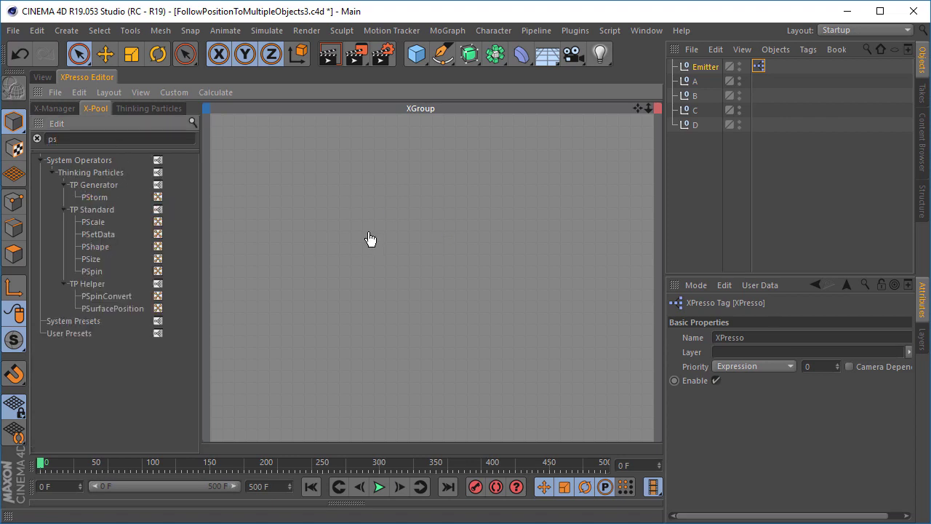
drag(369, 238, 375, 191)
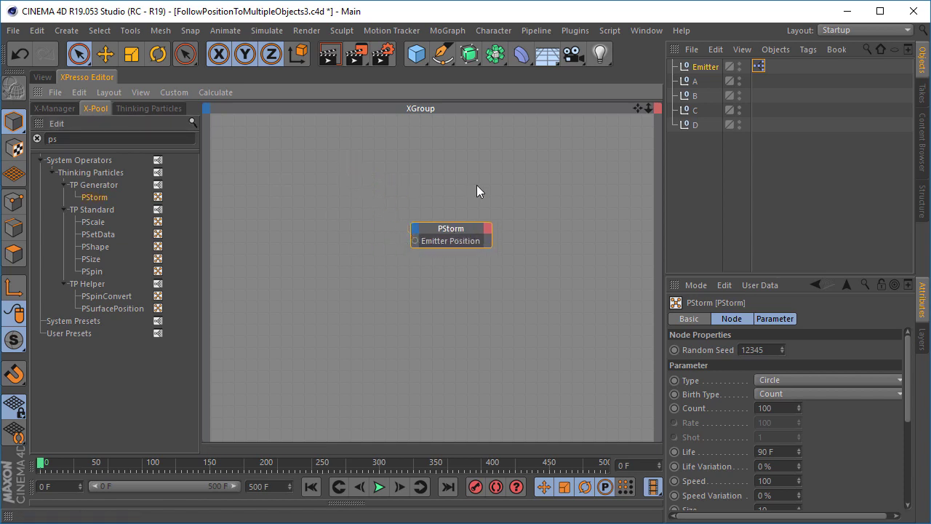
drag(453, 232, 494, 235)
- Add the Emitter null as a node and connect its Global Position output to PStorm's Emitter Position
drag(699, 67, 386, 231)
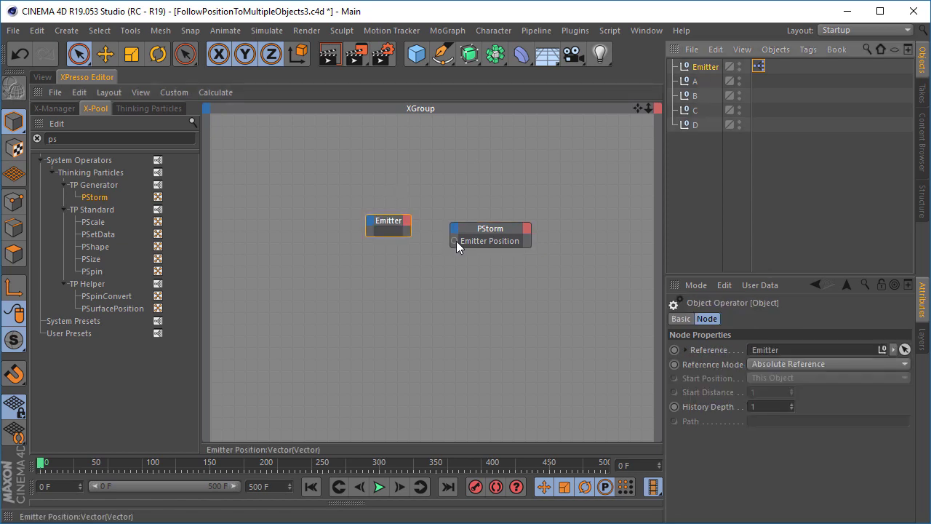
click(408, 221)
mouse_move(425, 243)
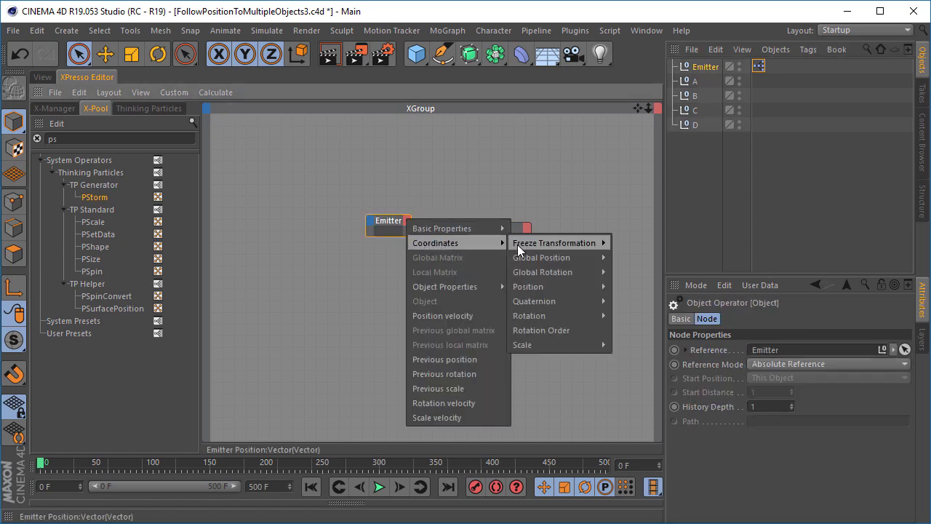
mouse_move(594, 258)
click(651, 258)
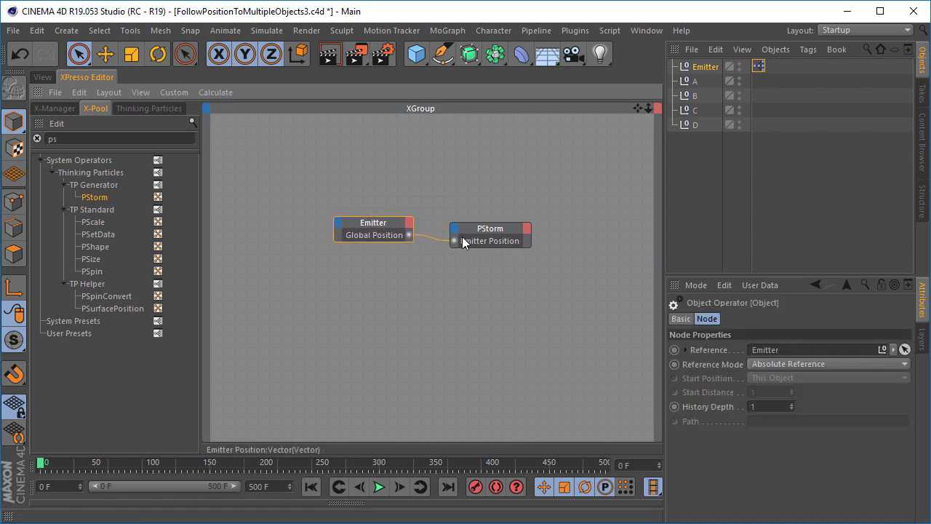
- Connect a Global Matrix output of the Emitter node to PStorm's Emitter Alignment and align the two nodes
click(409, 223)
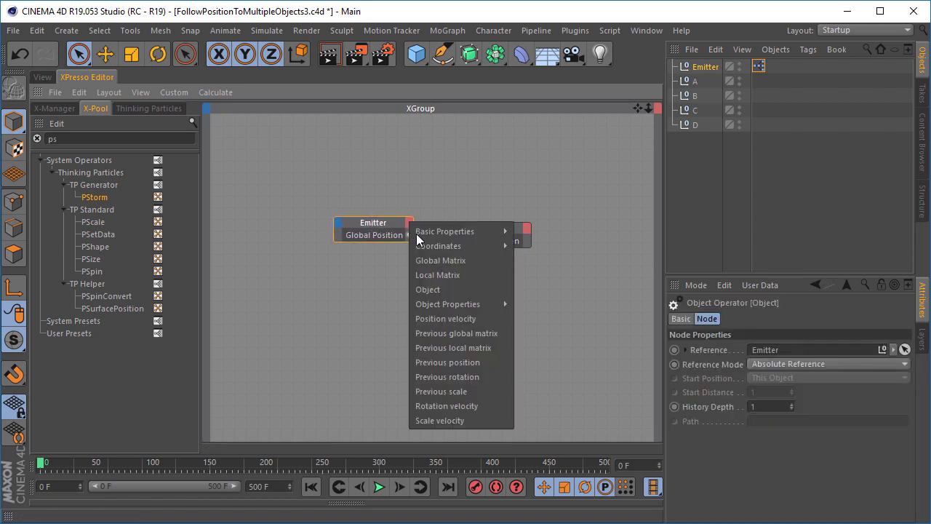
click(458, 261)
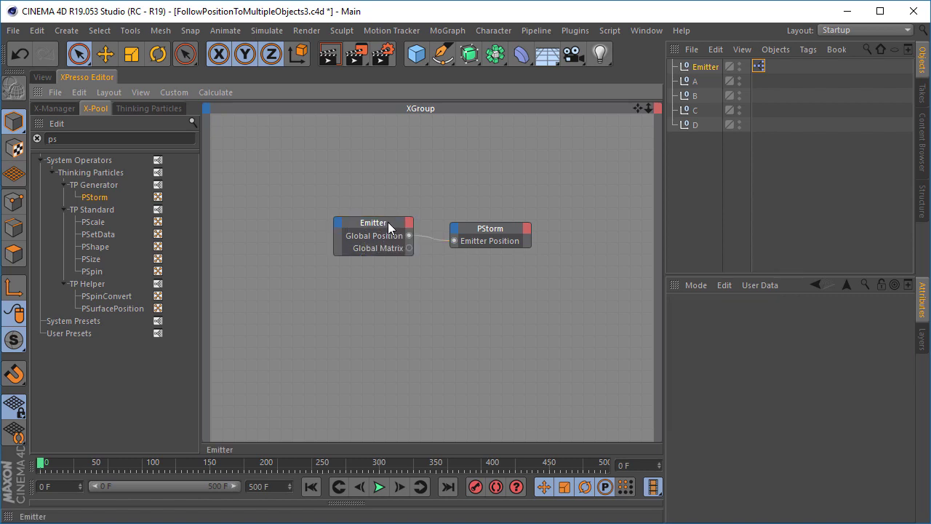
drag(373, 250, 457, 228)
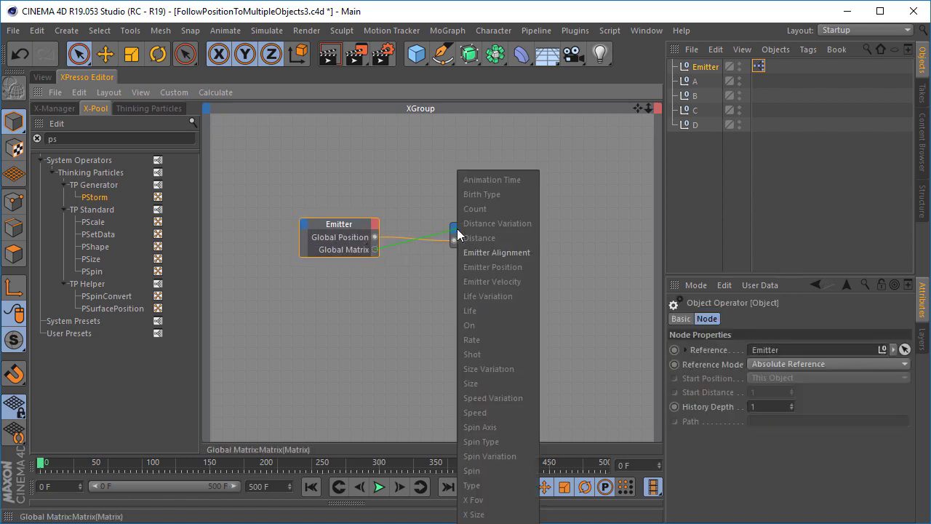
click(529, 255)
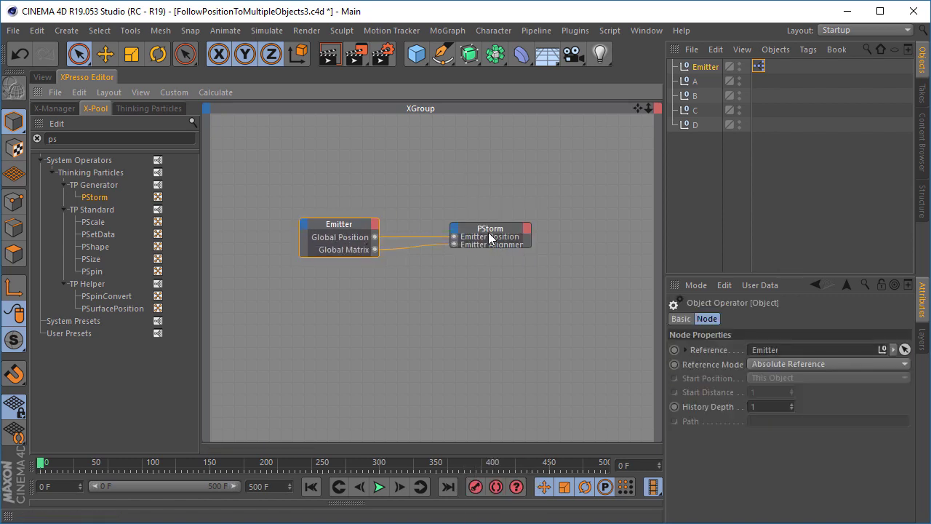
drag(489, 229, 484, 227)
click(356, 229)
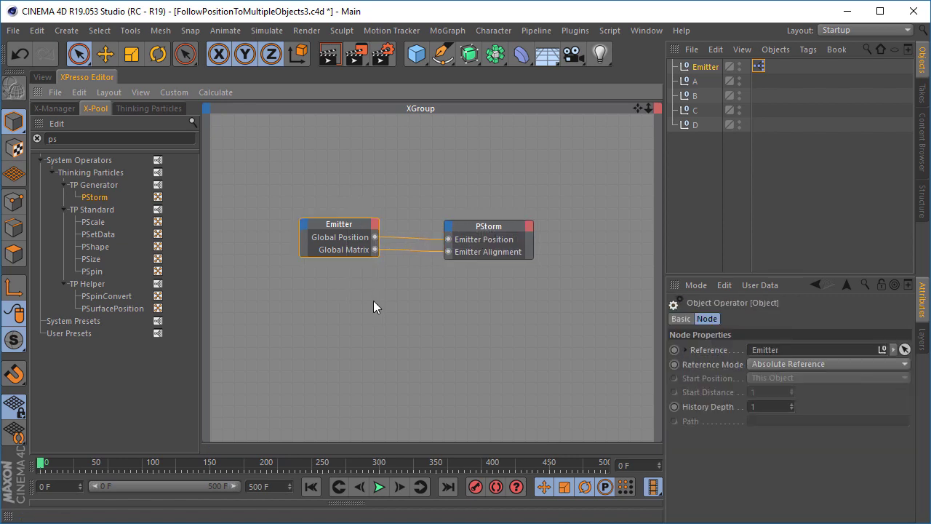
drag(350, 226, 351, 228)
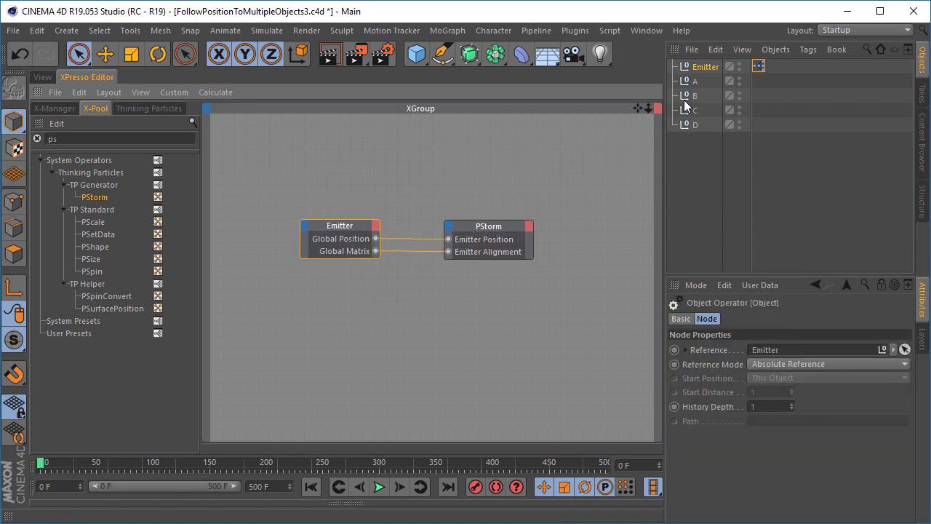
- Preview the PStorm particle emission in the viewport and move the Emitter null slightly upward during playback
click(495, 226)
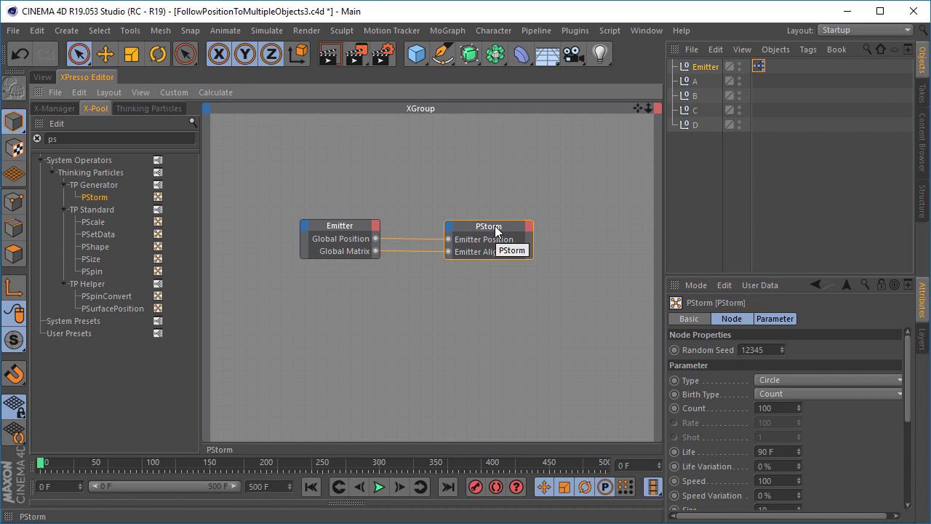
click(43, 77)
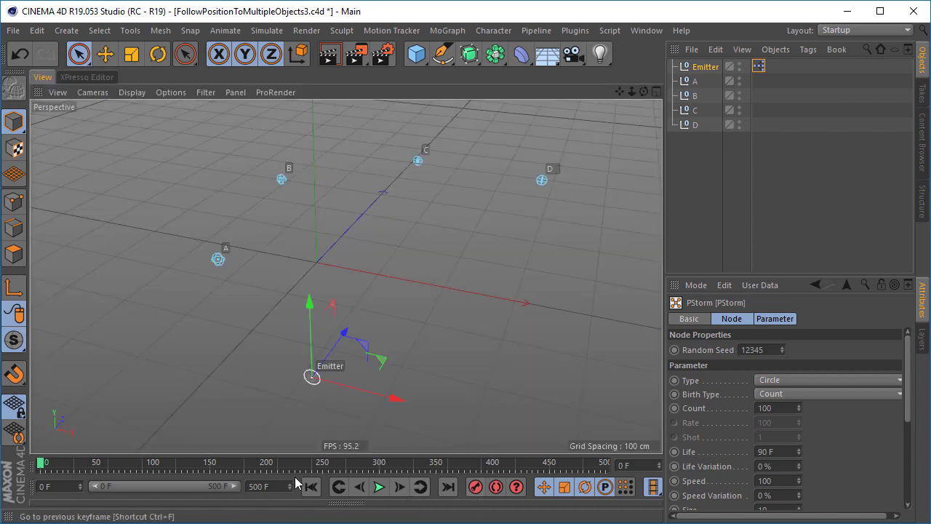
click(379, 486)
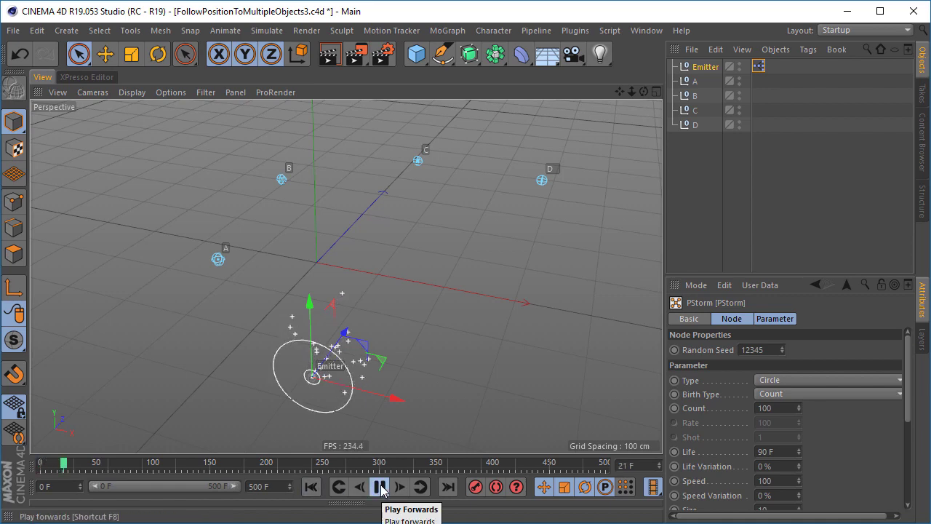
drag(367, 350, 383, 334)
click(378, 486)
- Enlarge the attribute area and set the PStorm particle Life to 300 F
drag(795, 274, 796, 193)
scroll(776, 322, down, 5)
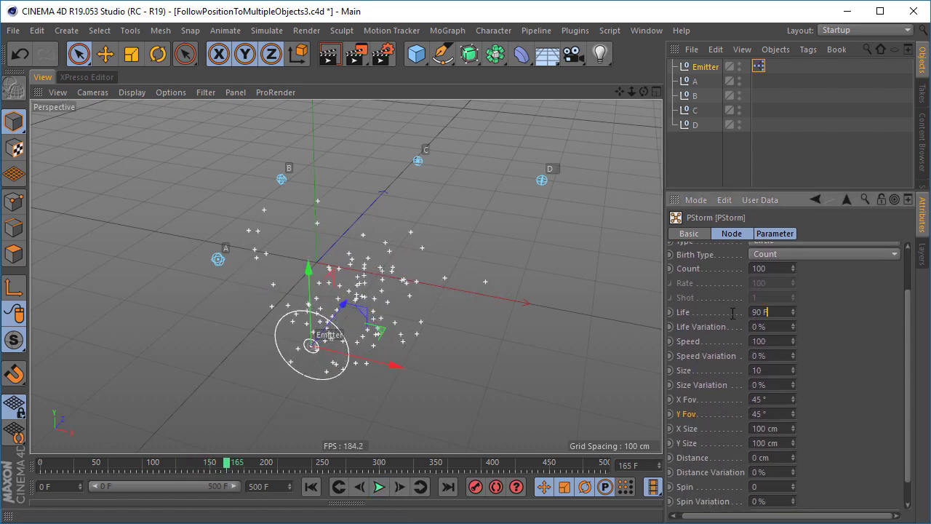
text(300)
key(Return)
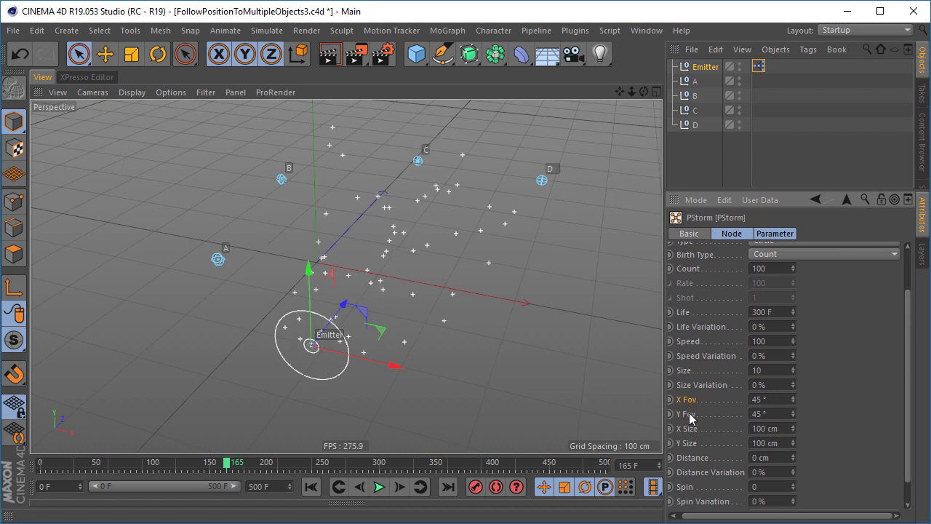
- Set PStorm's X Fov and Y Fov to 0° and replay the animation from the start
click(760, 399)
text(0)
click(768, 417)
text(0)
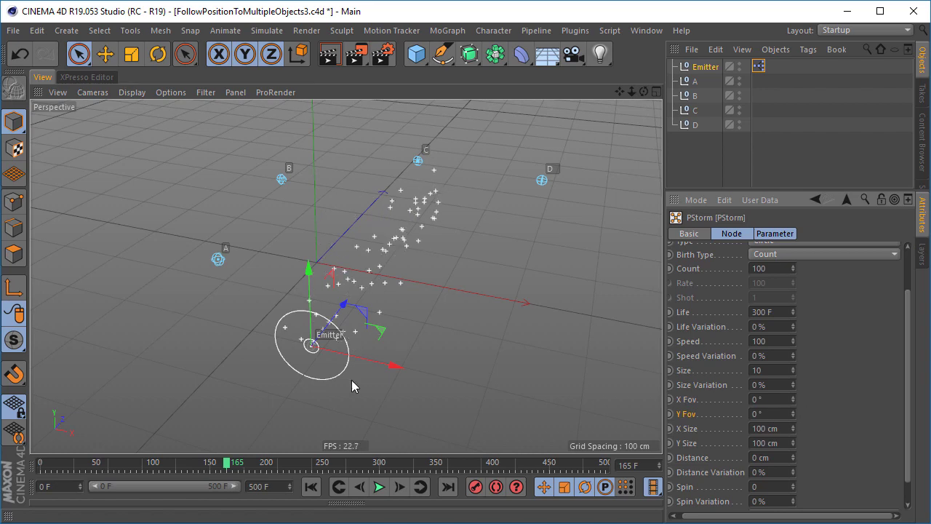
click(311, 486)
click(379, 486)
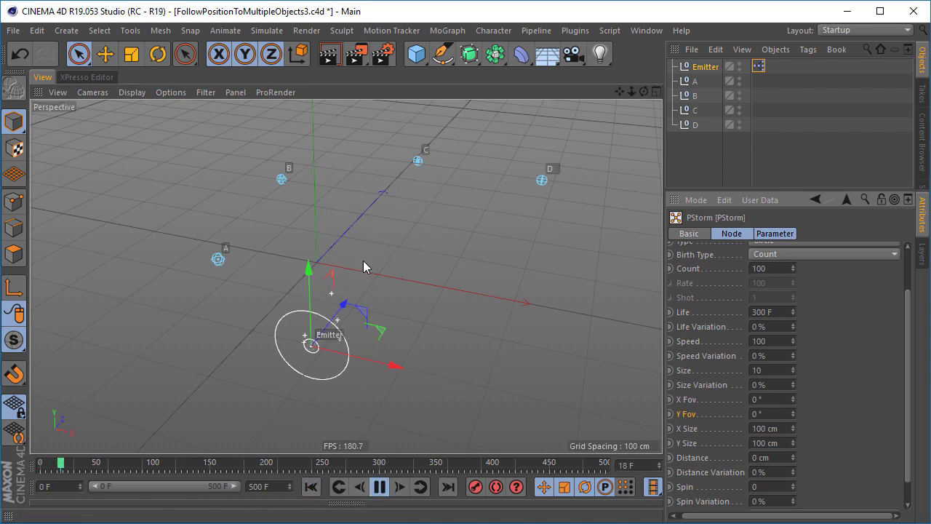
alt+drag(370, 305, 301, 324)
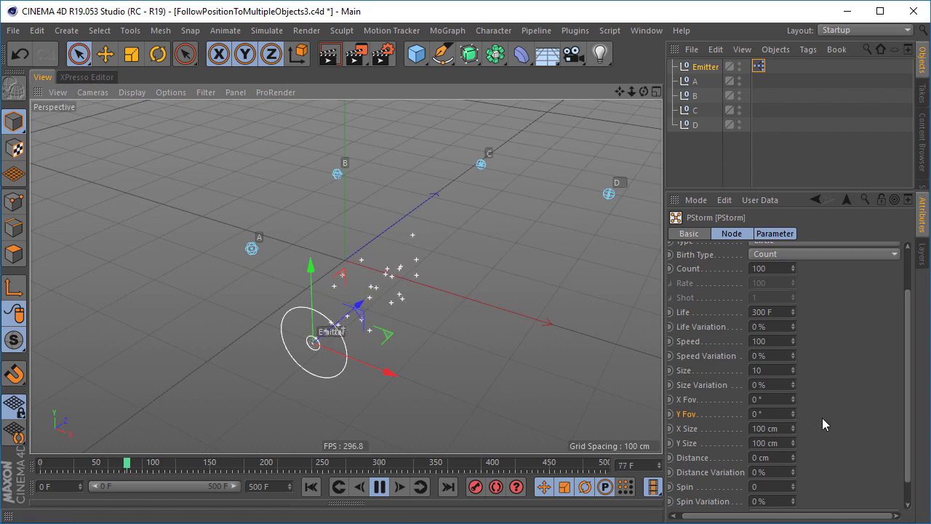
- Set PStorm's X Size and Y Size to 10 cm, replay from the start and pause around frame 48
drag(688, 429, 688, 443)
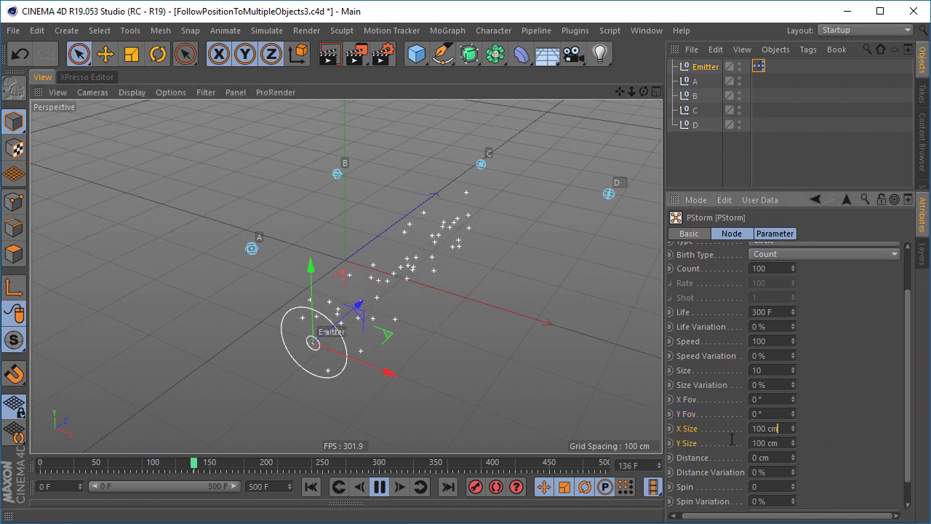
double_click(765, 428)
text(10)
key(Return)
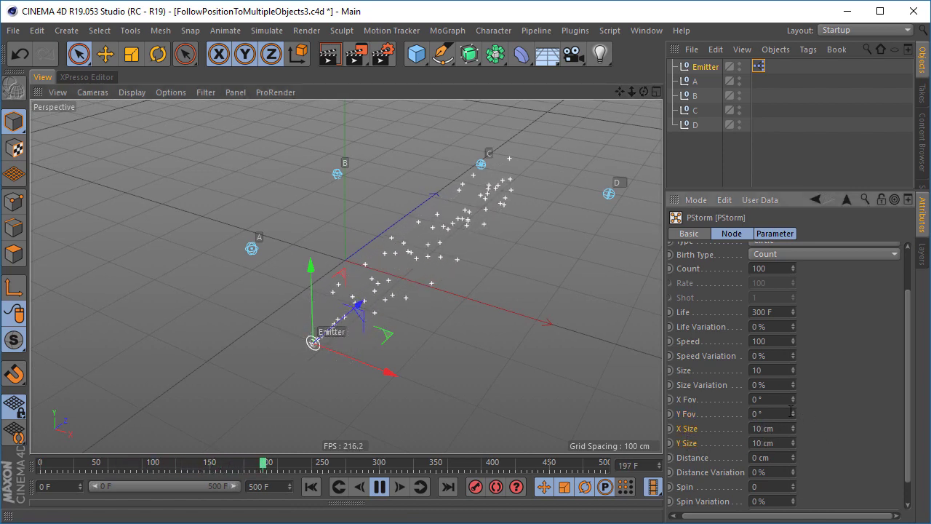
click(309, 487)
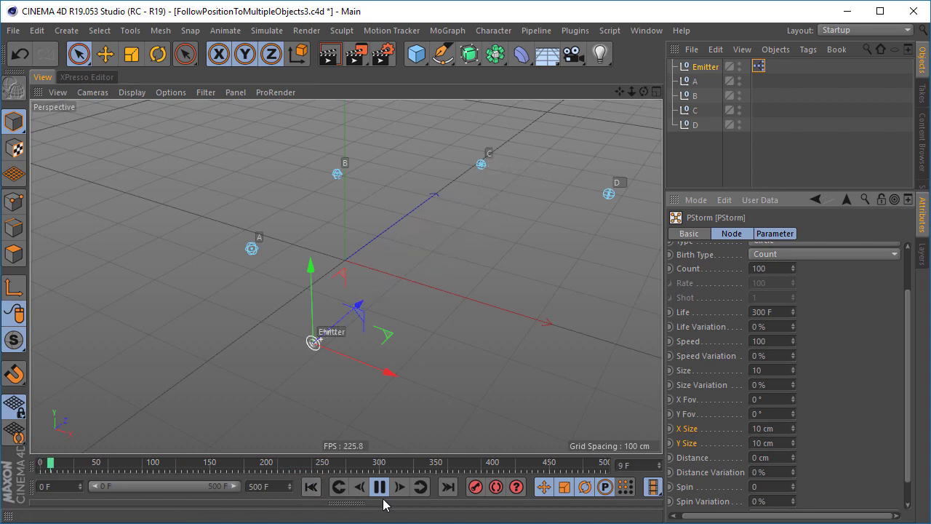
key(F8)
alt+drag(395, 367, 368, 291)
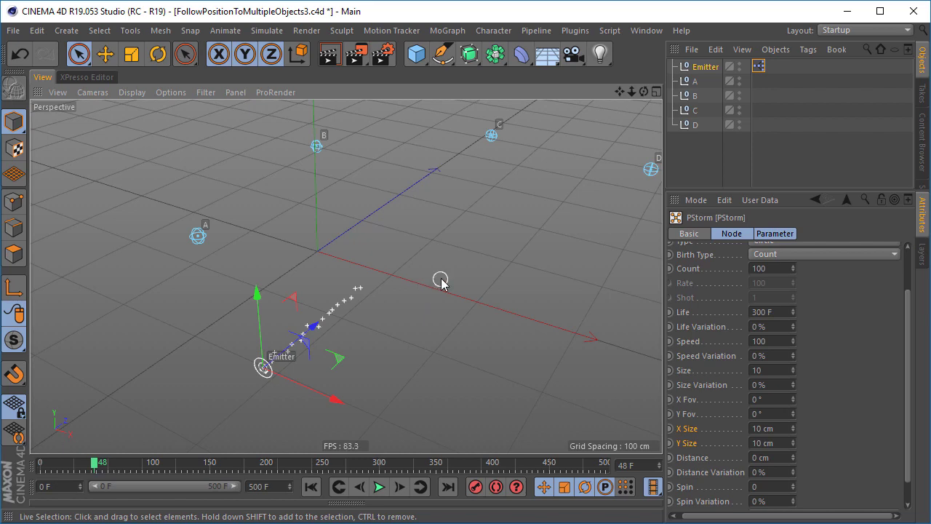
- Filter the XPresso node pool for "lin" and place a Link List node below the Emitter and PStorm nodes
click(86, 77)
click(393, 325)
key(BackSpace)
key(BackSpace)
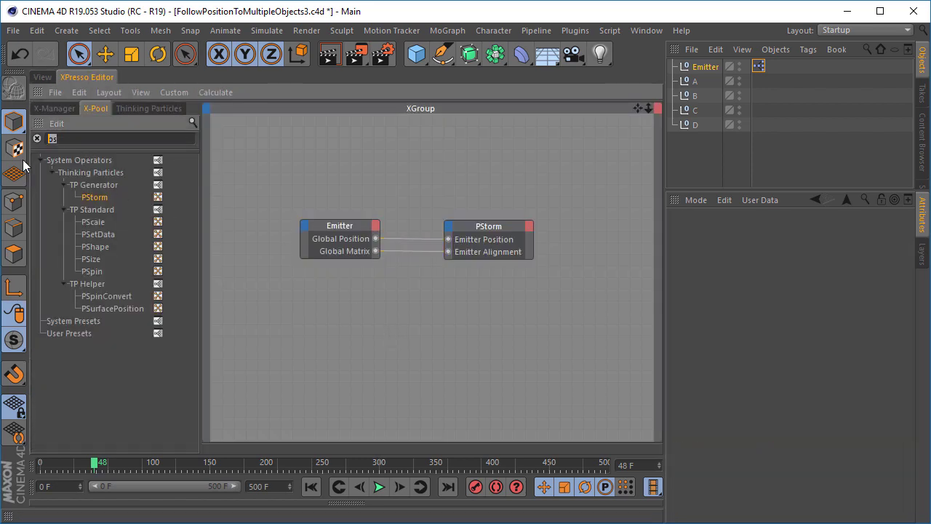
text(lin)
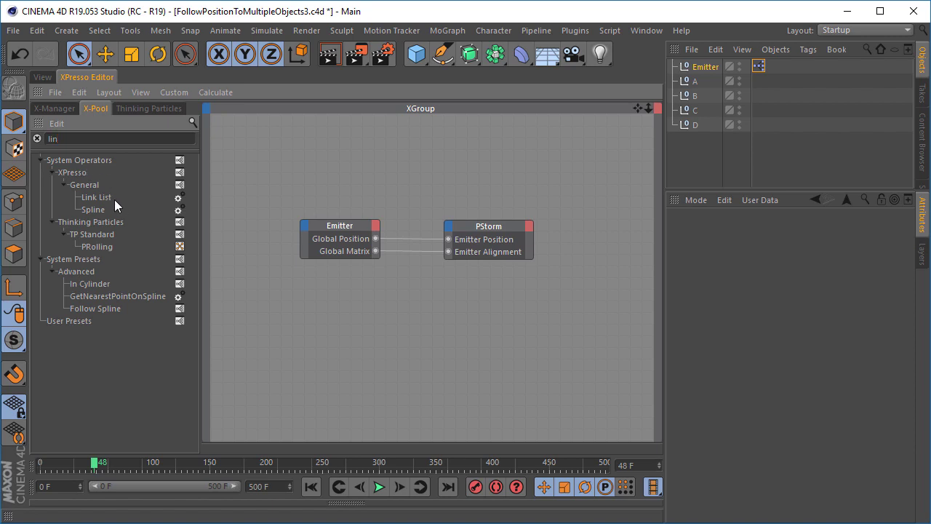
drag(114, 199, 421, 315)
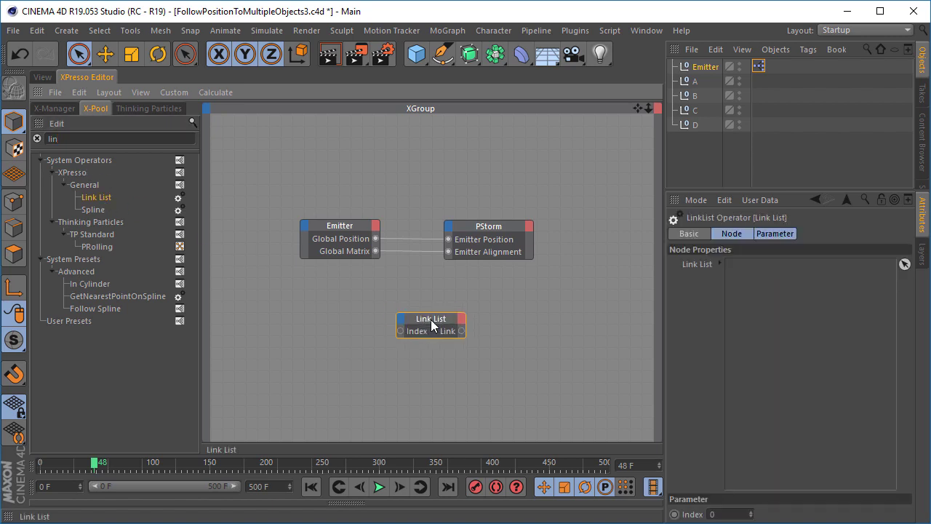
- Fill the Link List node with the nulls A, B, C and D in that order
click(904, 264)
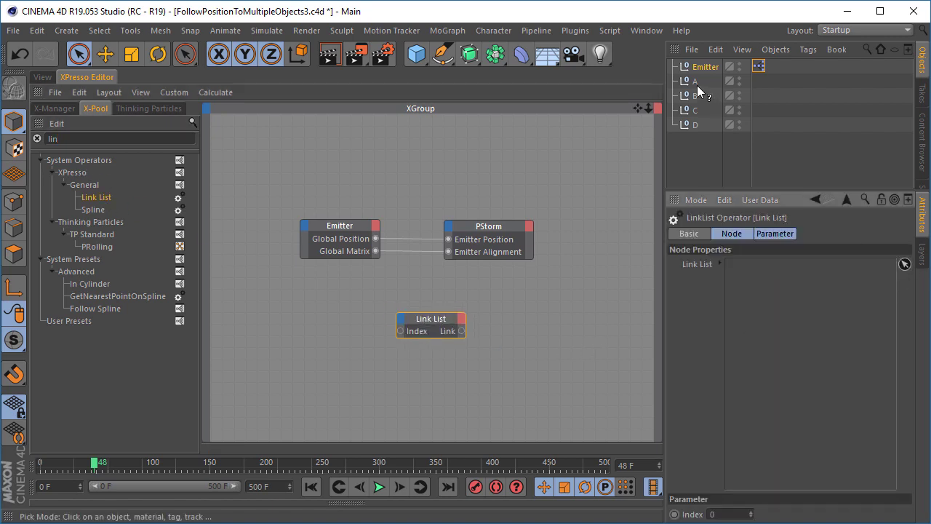
click(695, 83)
click(696, 96)
click(695, 111)
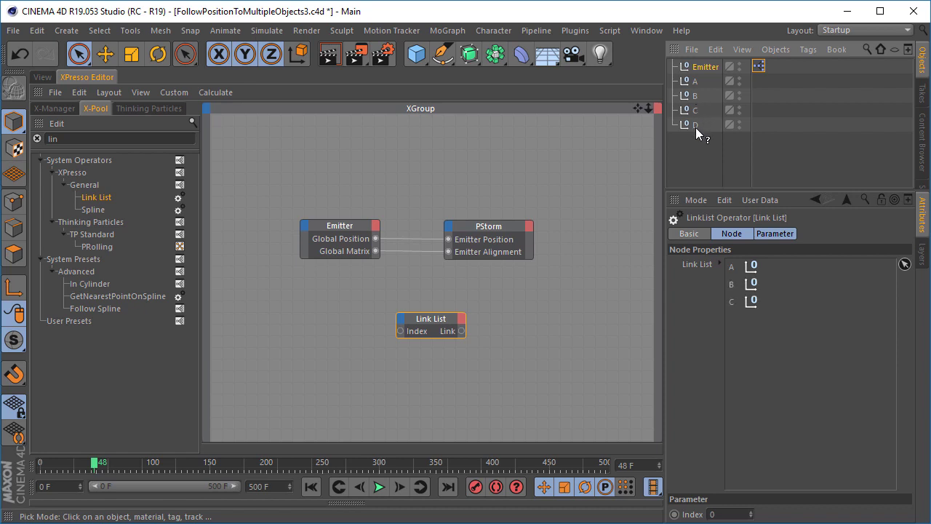
click(695, 125)
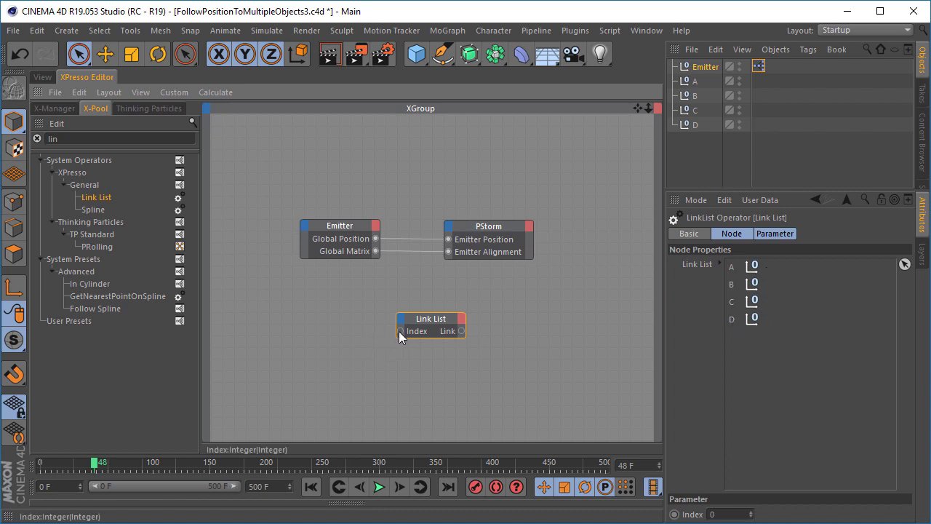
drag(326, 303, 672, 294)
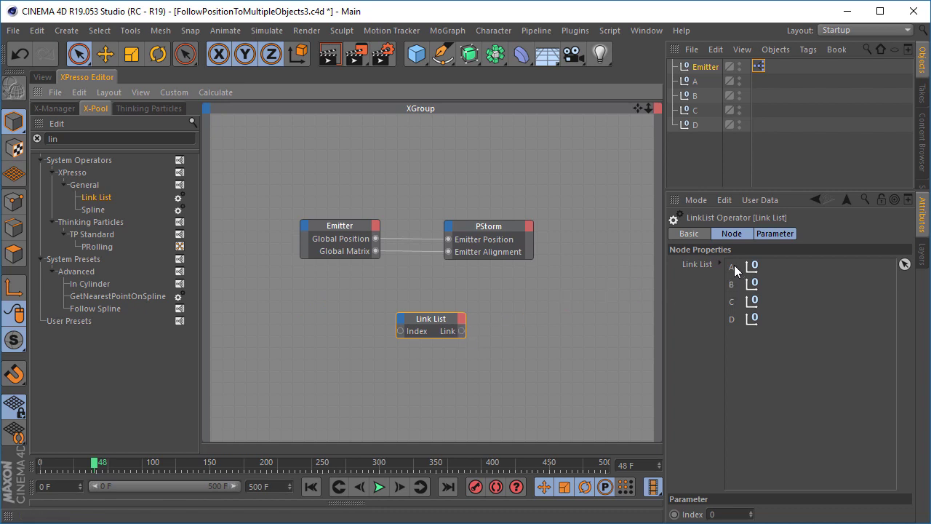
- Check the nulls A to D in the perspective view and return to the Link List node's entries in the graph
drag(440, 325, 444, 327)
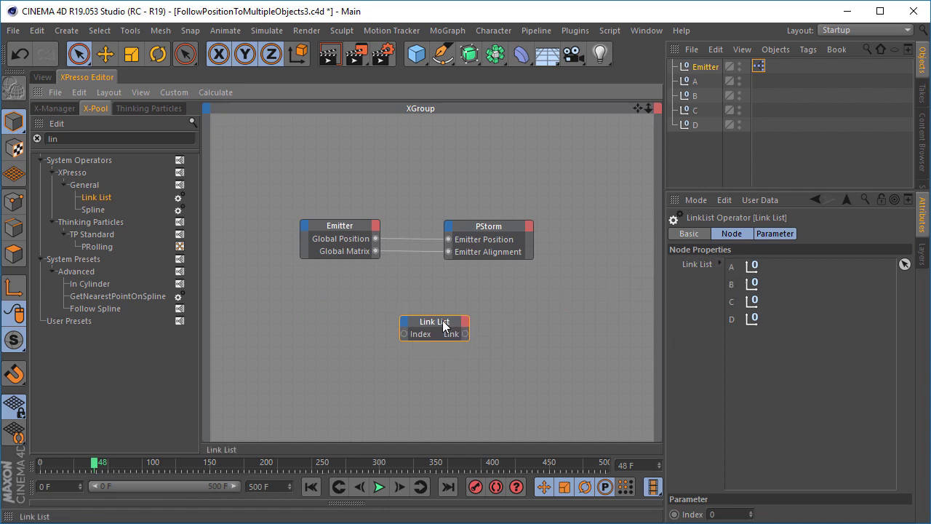
click(44, 76)
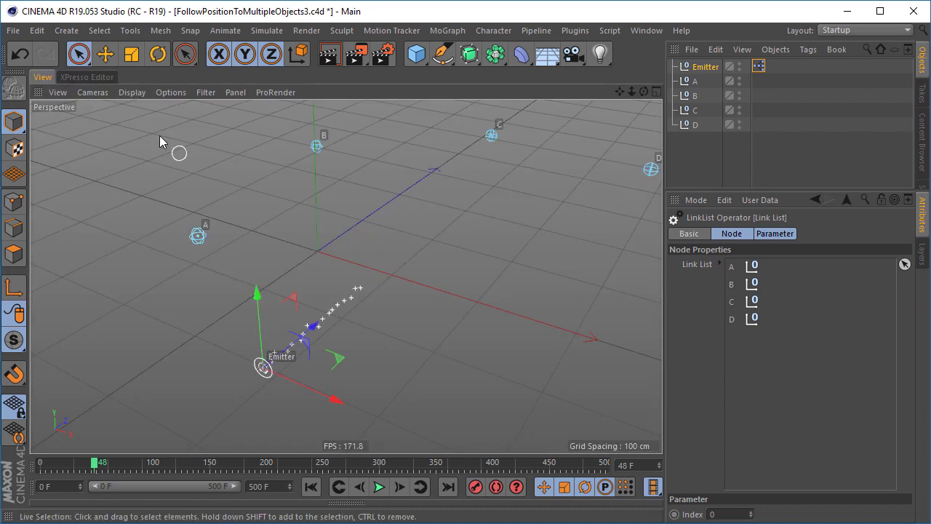
click(109, 78)
click(515, 322)
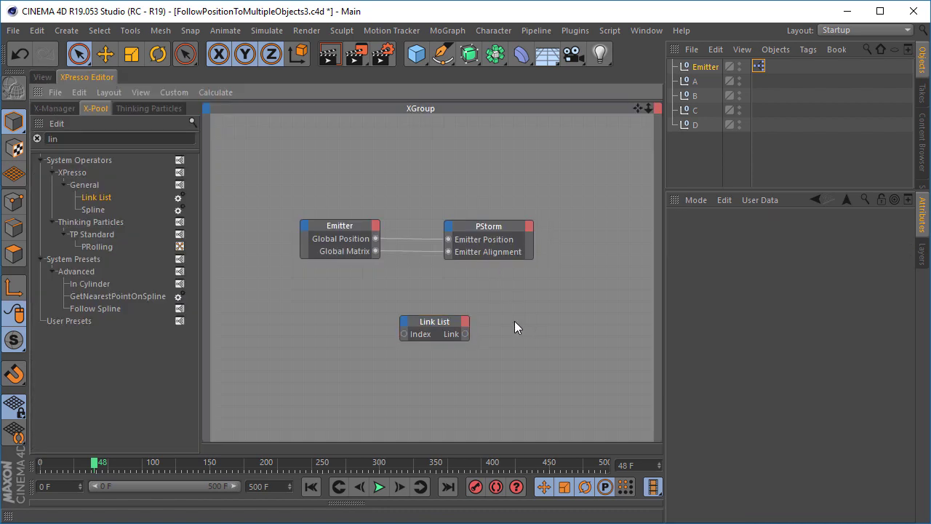
click(435, 325)
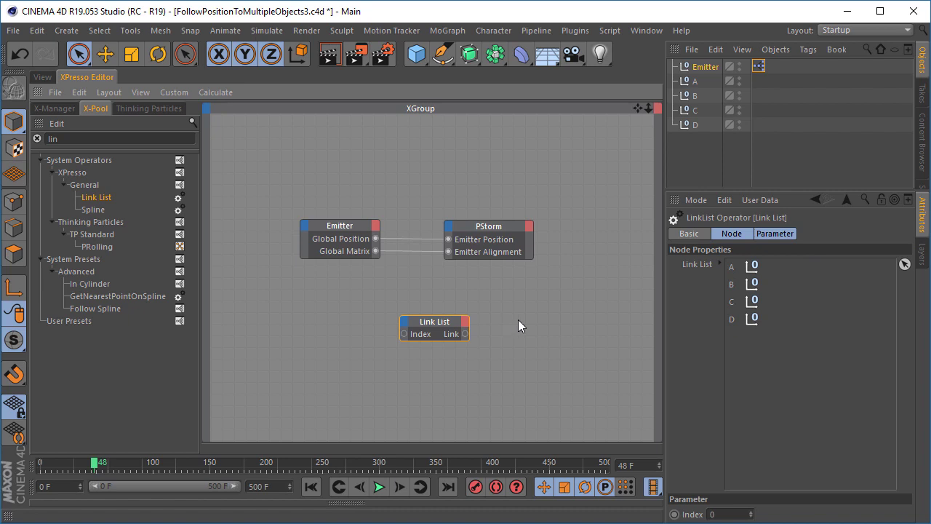
- Filter the XPresso node pool for "fol" and place a PPosition Follow node beyond the PStorm node
click(520, 320)
click(55, 138)
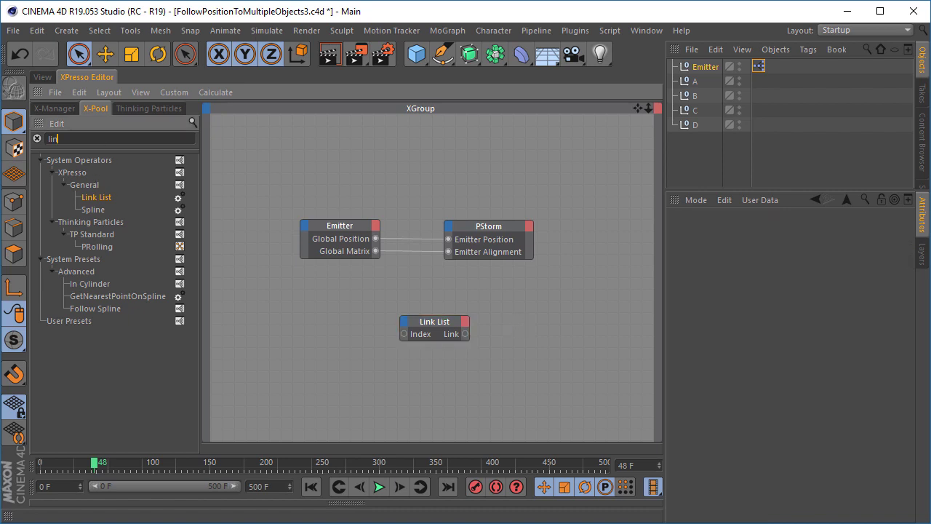
text(fol)
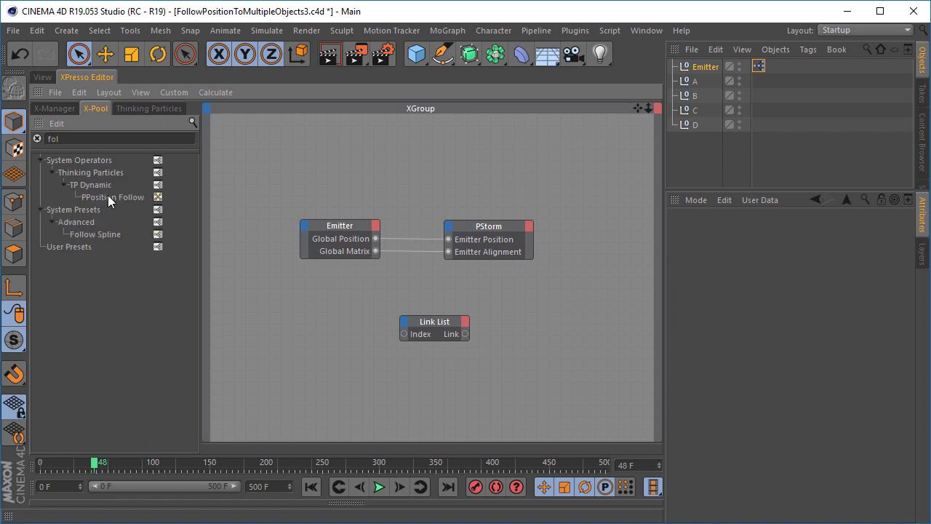
drag(107, 197, 526, 186)
alt+middle_drag(562, 238, 438, 228)
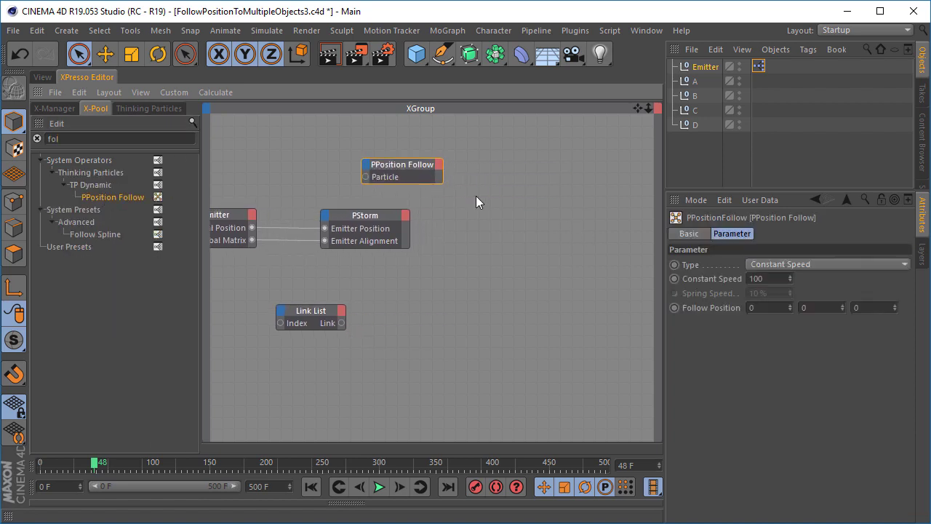
drag(397, 166, 567, 220)
alt+middle_drag(455, 182, 553, 184)
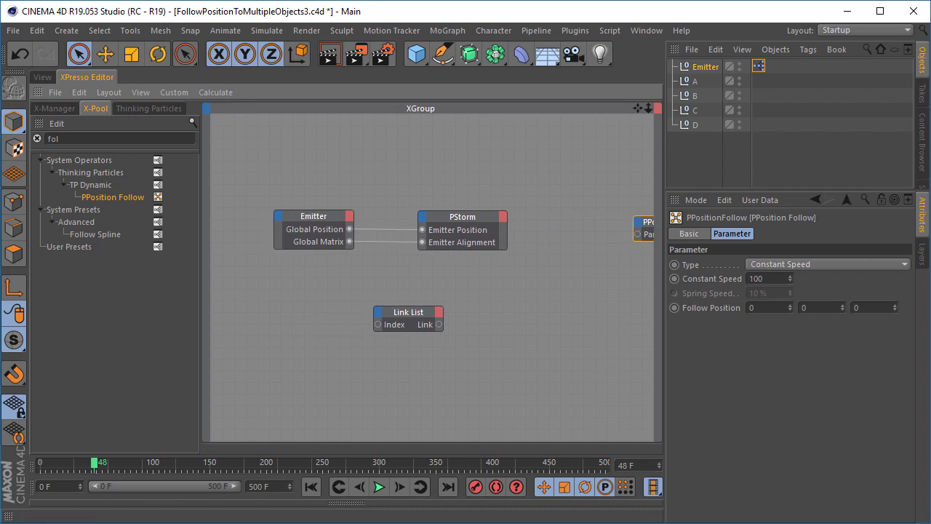
- Filter the node pool for "p ", add a P Pass node, and connect its All output to PPosition Follow's Particle input
key(BackSpace)
key(BackSpace)
key(BackSpace)
text(p)
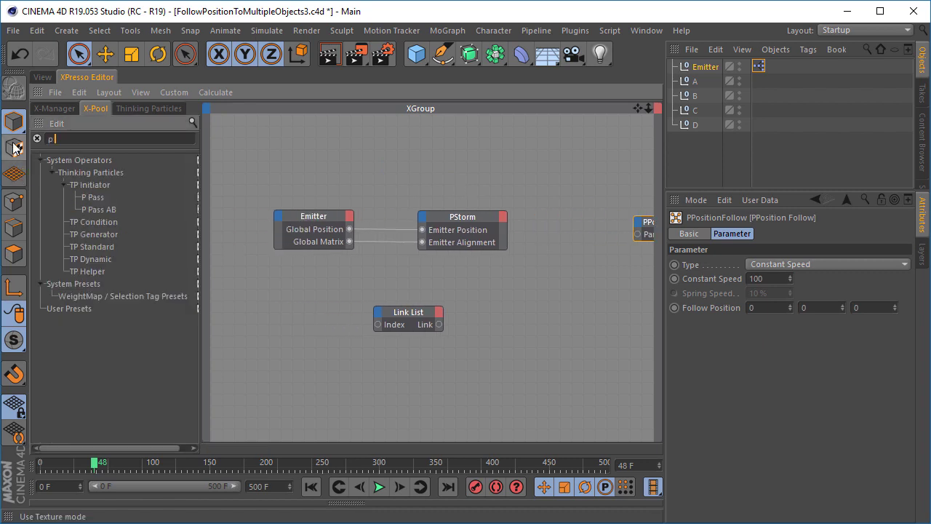
drag(128, 209, 637, 234)
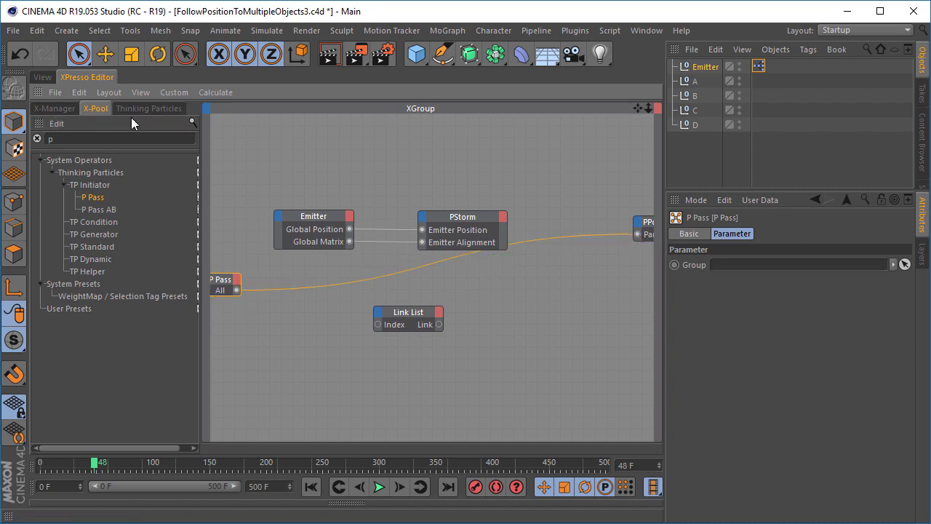
- Open the Thinking Particles settings and show the General settings with the particle groups
click(266, 30)
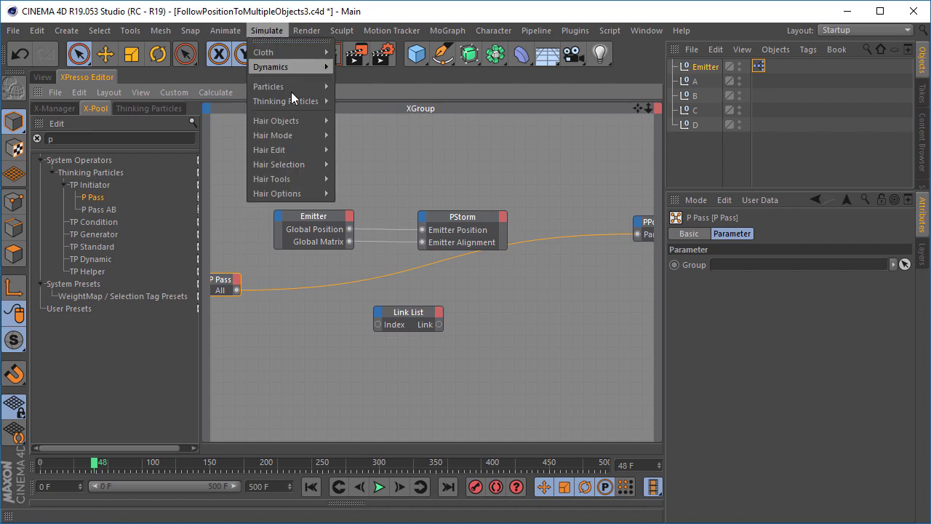
mouse_move(315, 101)
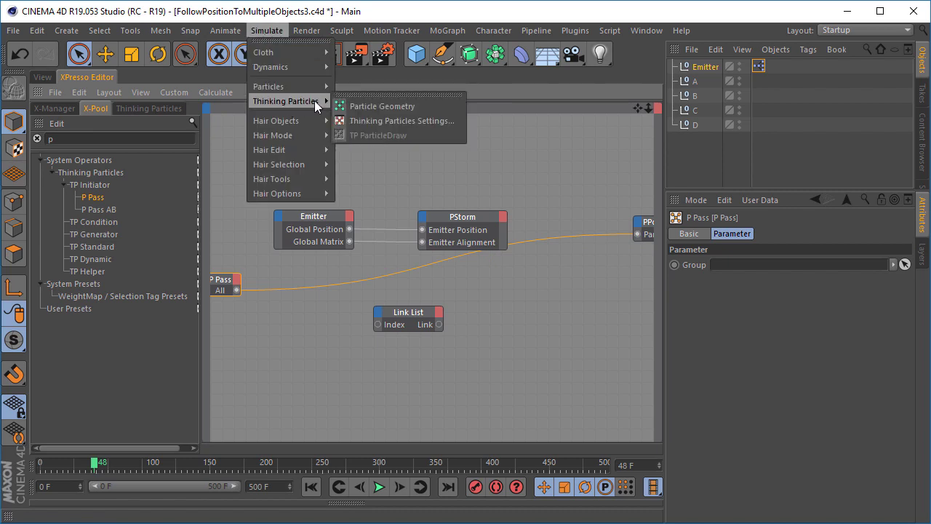
click(452, 121)
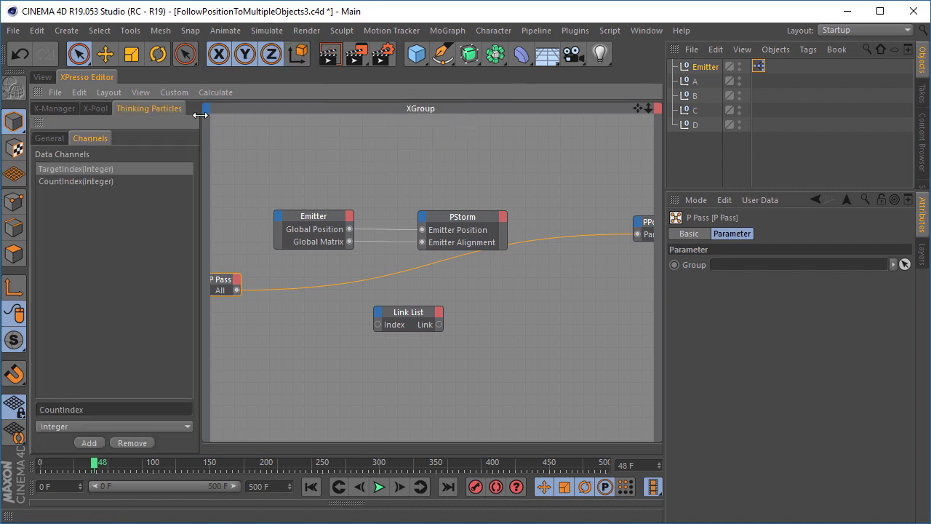
click(45, 137)
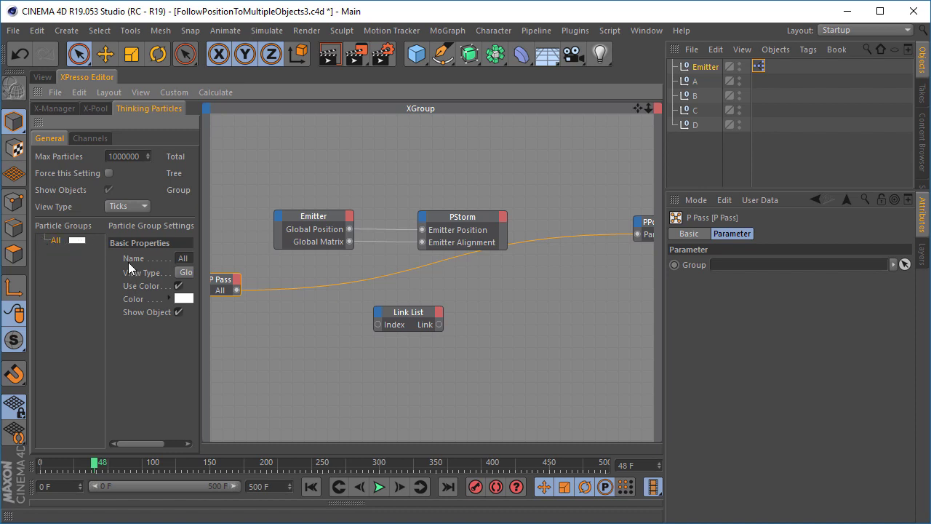
- Move the P Pass node under the Emitter node and shift PPosition Follow down and closer to PStorm
drag(232, 284, 288, 283)
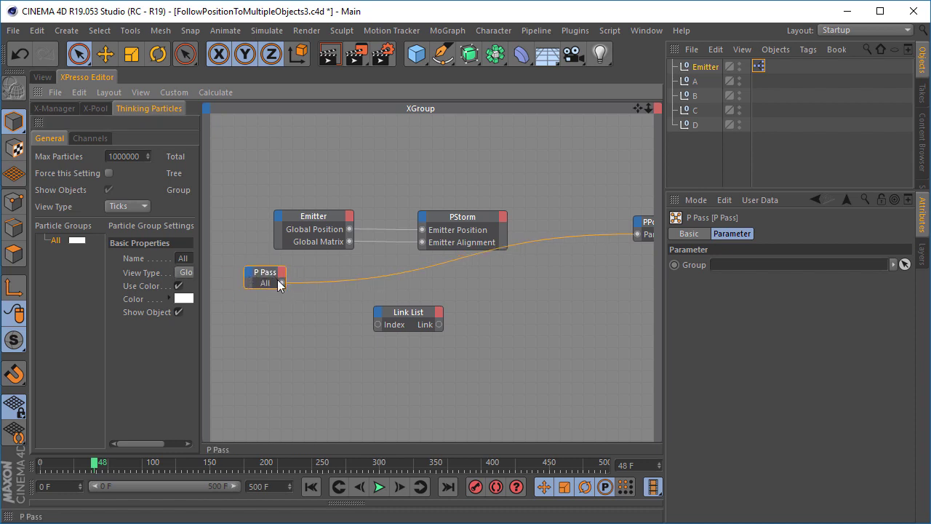
click(568, 278)
alt+middle_drag(586, 276, 530, 278)
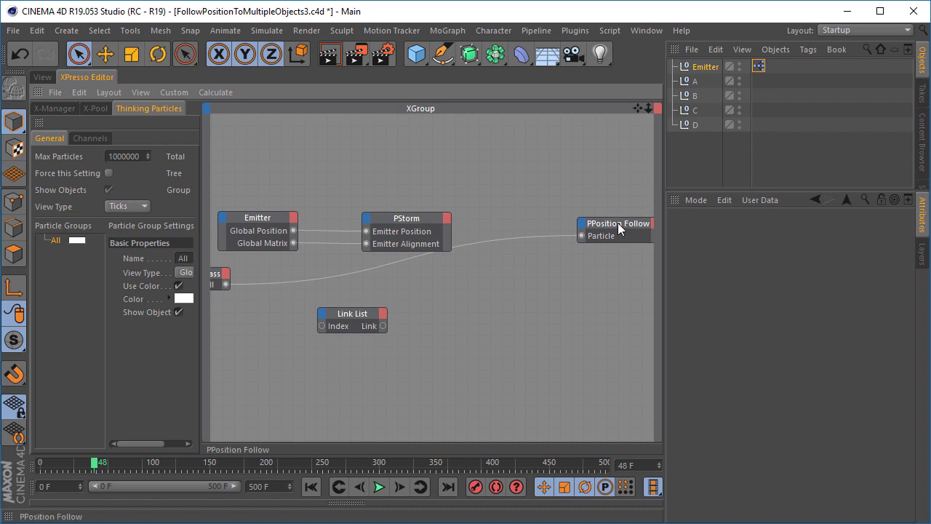
drag(617, 222, 593, 245)
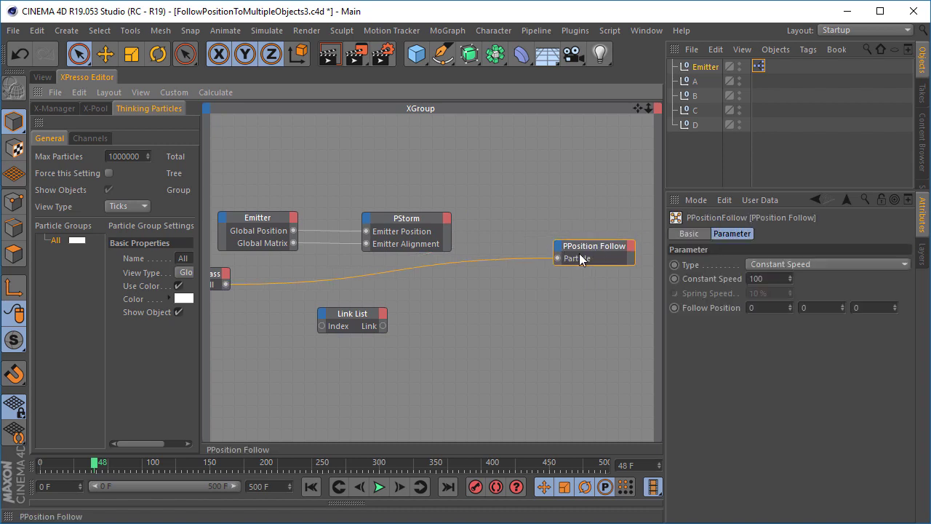
- Add a Follow Position input to the PPosition Follow node and resize the node to fit its ports
click(559, 246)
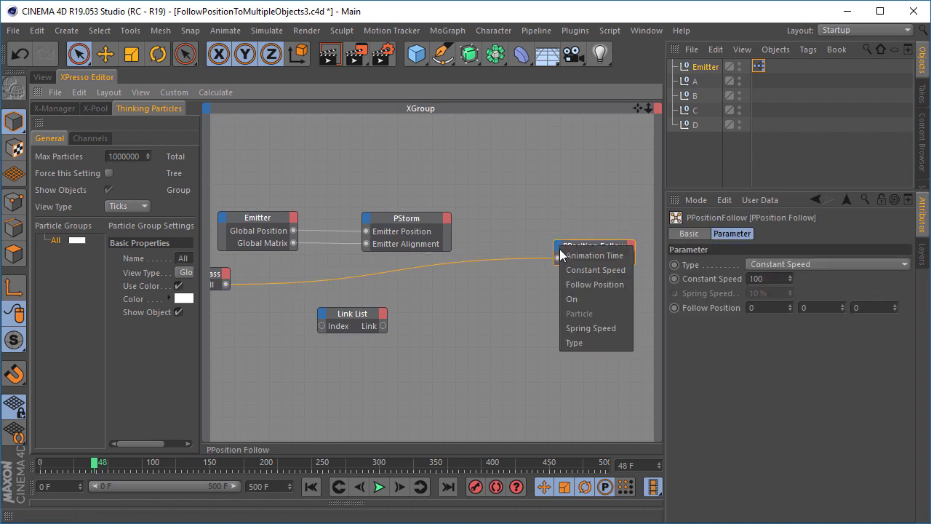
click(592, 285)
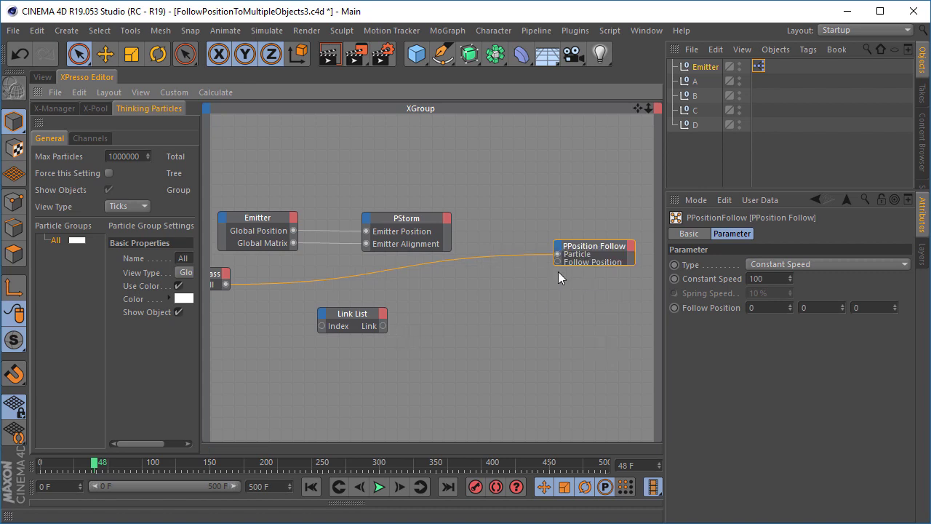
click(605, 245)
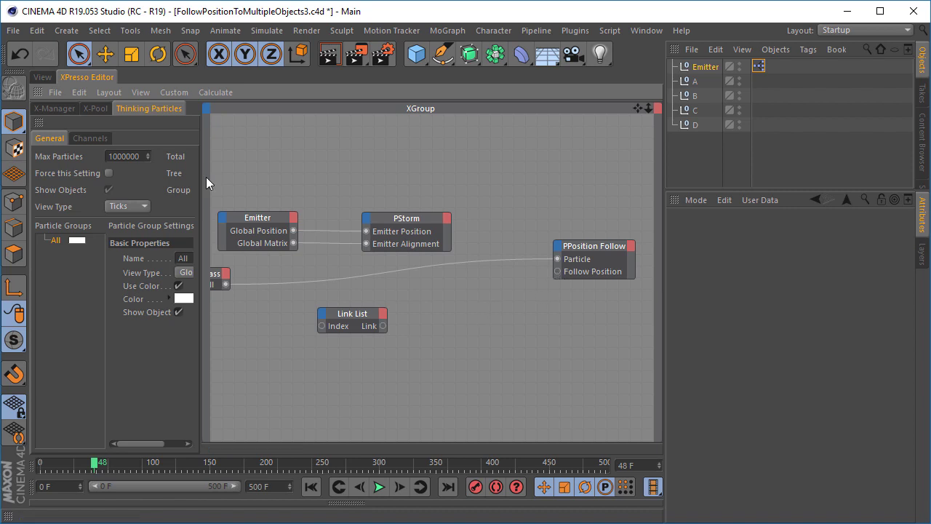
- Look at the nulls in the perspective view, and examine the Link List node's Index parameter and Link output
click(42, 77)
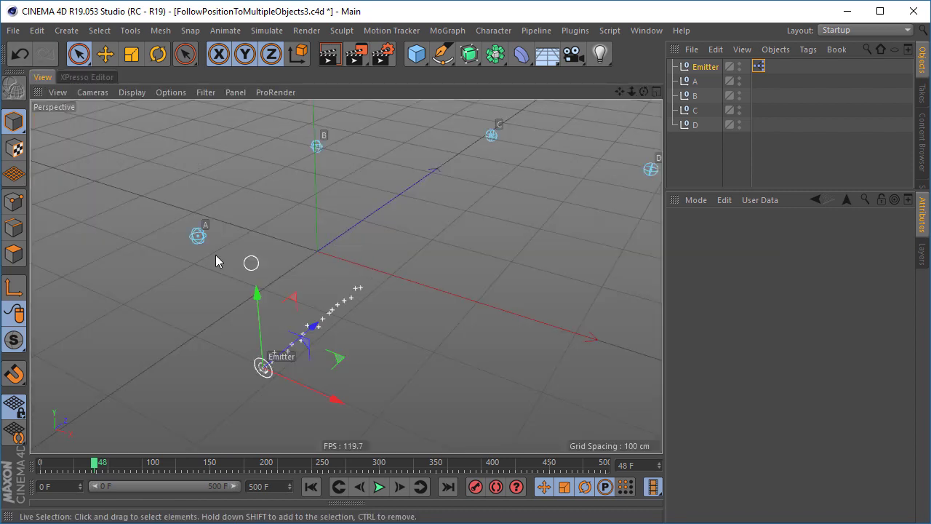
click(102, 77)
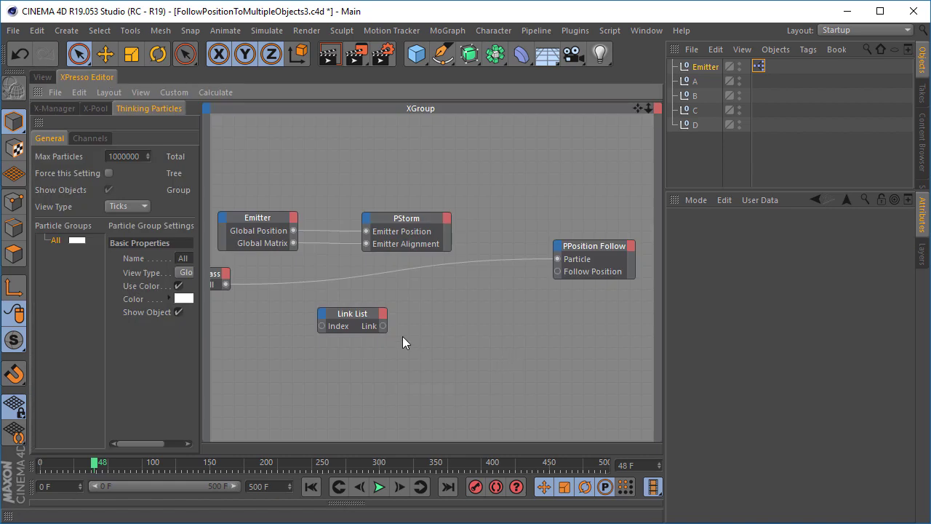
click(364, 312)
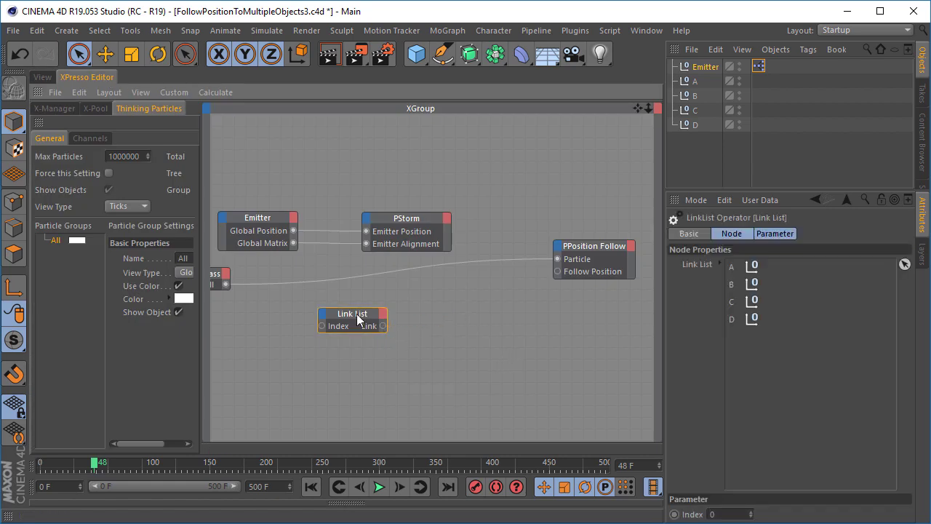
click(775, 234)
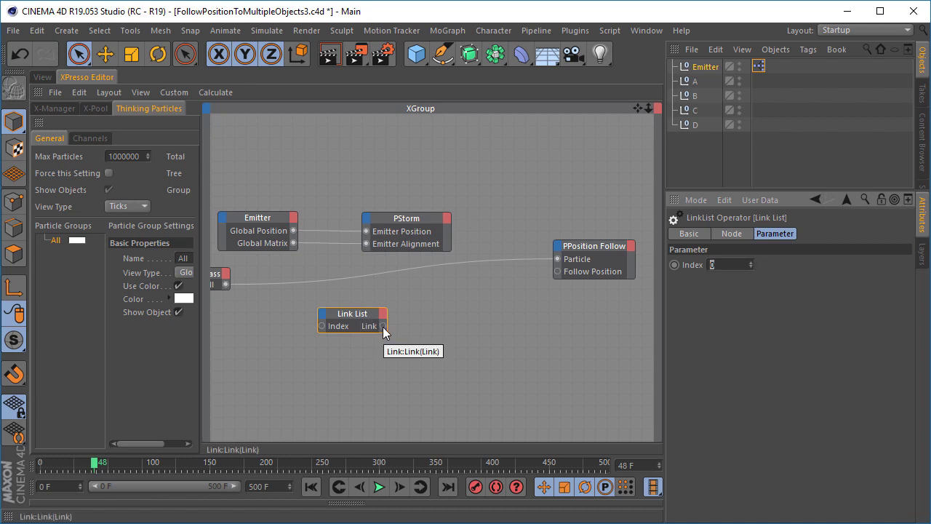
drag(383, 326, 478, 318)
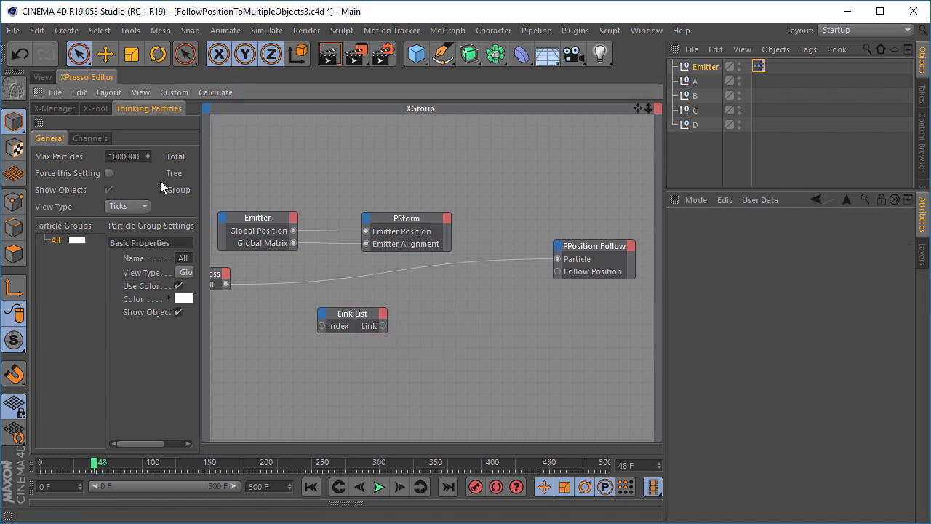
- Filter the node pool for "obj", place an Object node beside Link List, and connect Link to its Object input
click(94, 108)
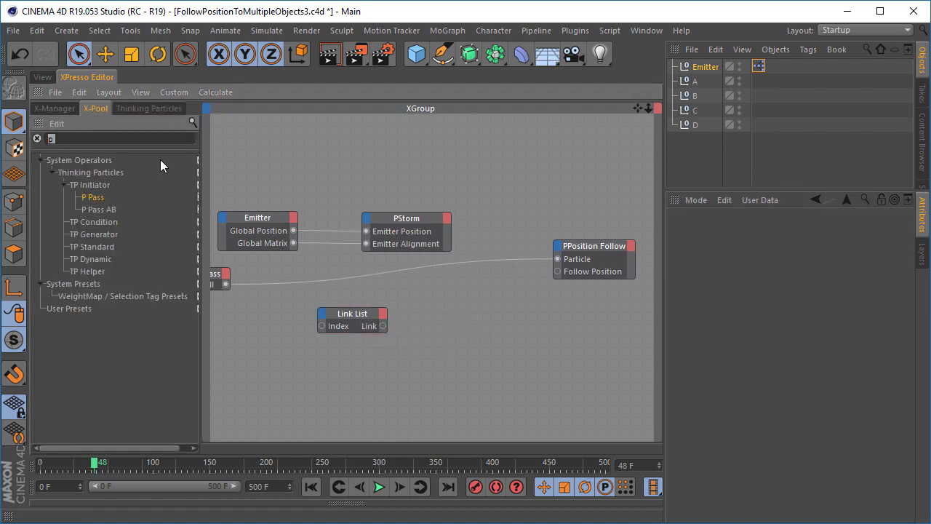
text(db)
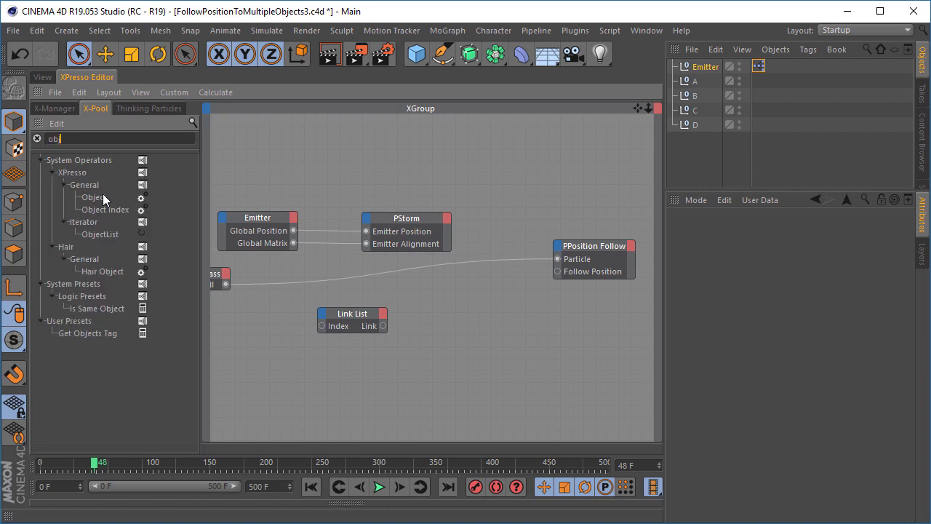
text(j)
drag(102, 194, 441, 310)
drag(381, 326, 494, 386)
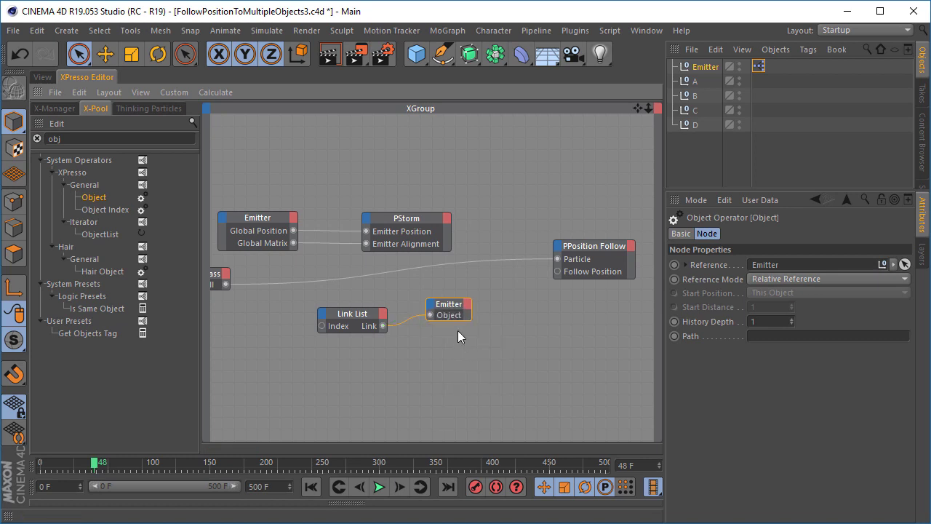
- Add a Global Position output to the object node fed by the Link List
drag(450, 308, 457, 314)
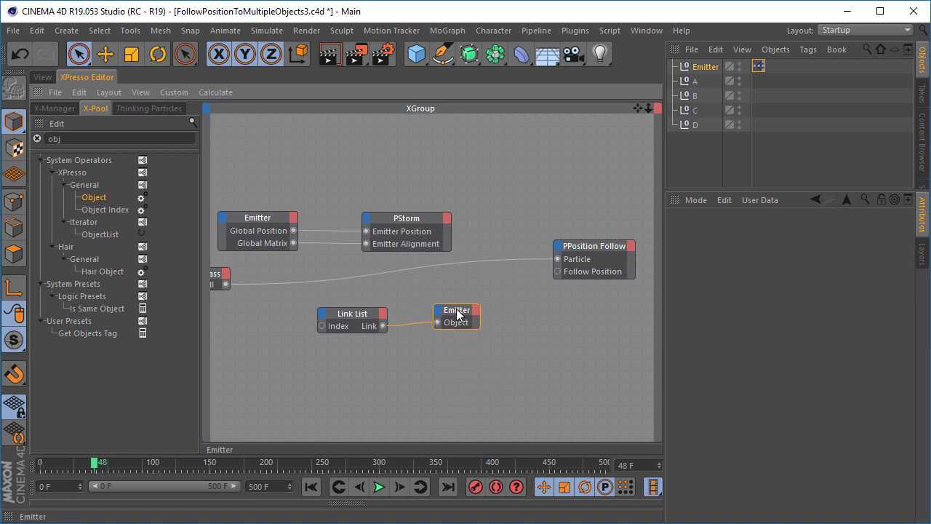
click(474, 310)
mouse_move(554, 332)
mouse_move(643, 346)
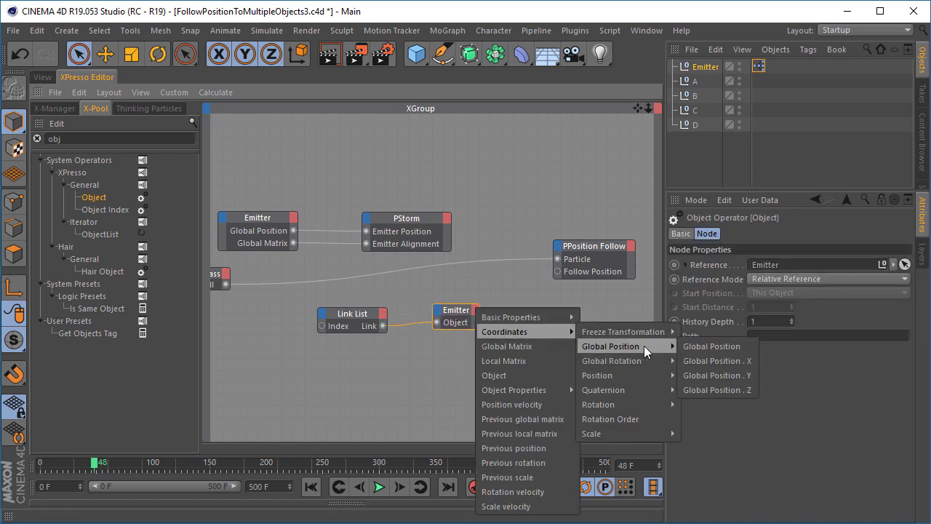
click(712, 349)
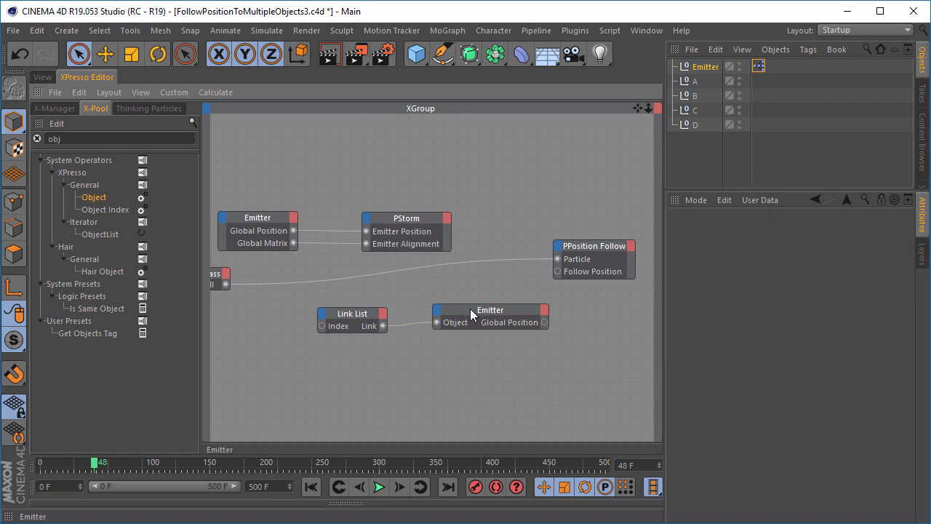
- Shift the Link List and its object node under Emitter and PStorm, and connect Global Position to PPosition Follow's Follow Position
drag(470, 308, 454, 312)
drag(316, 301, 404, 325)
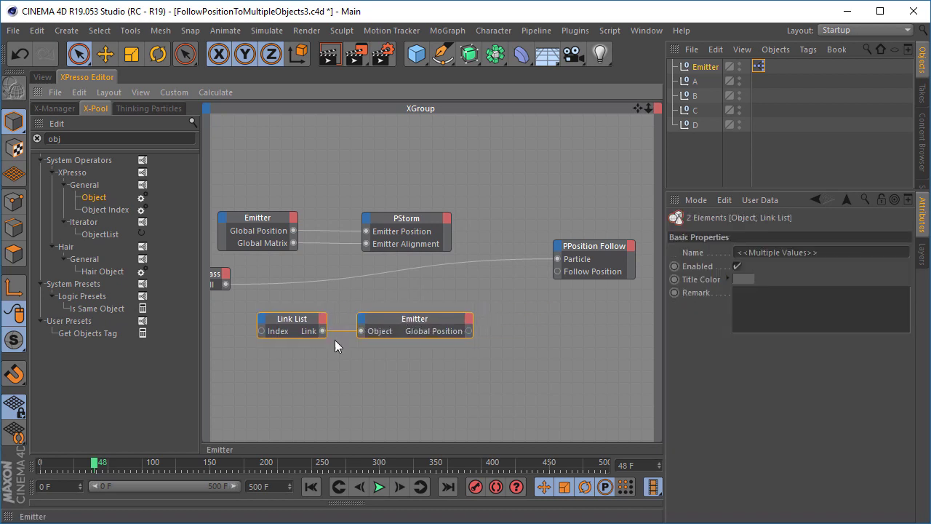
click(301, 322)
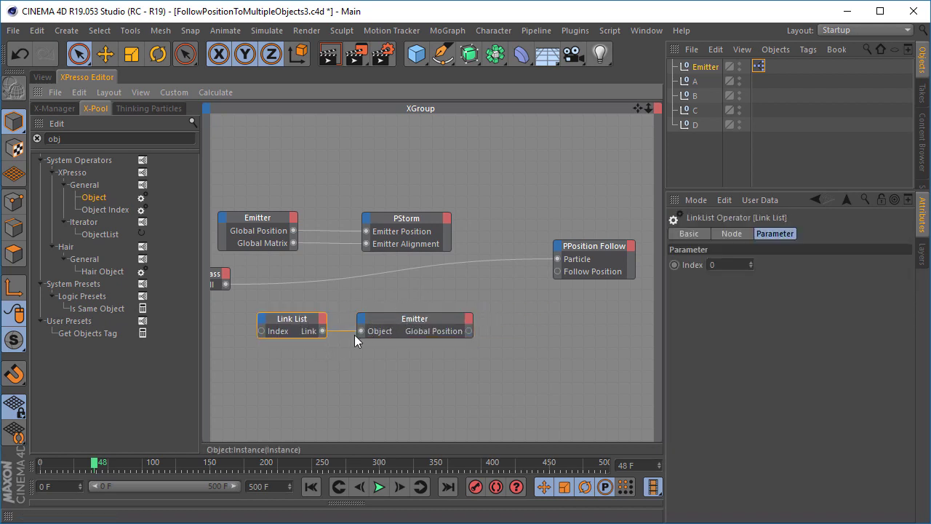
click(423, 318)
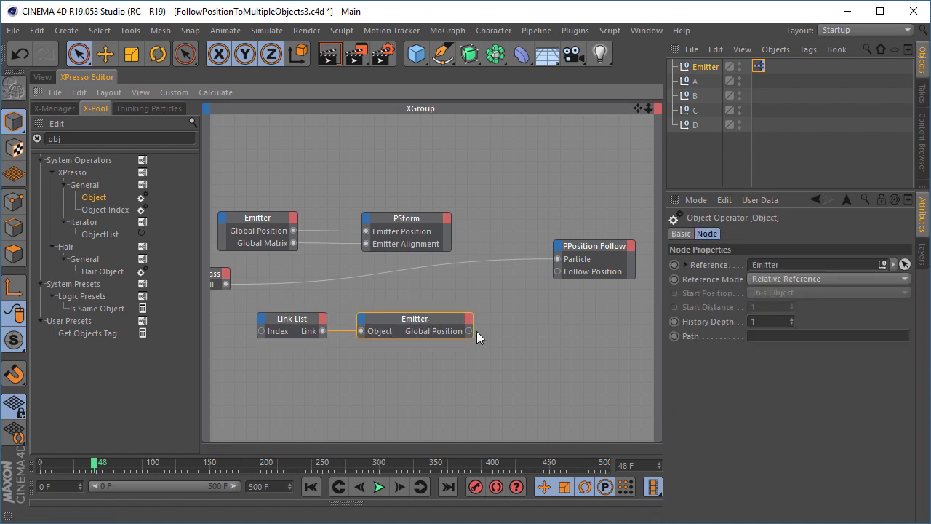
drag(436, 321, 557, 271)
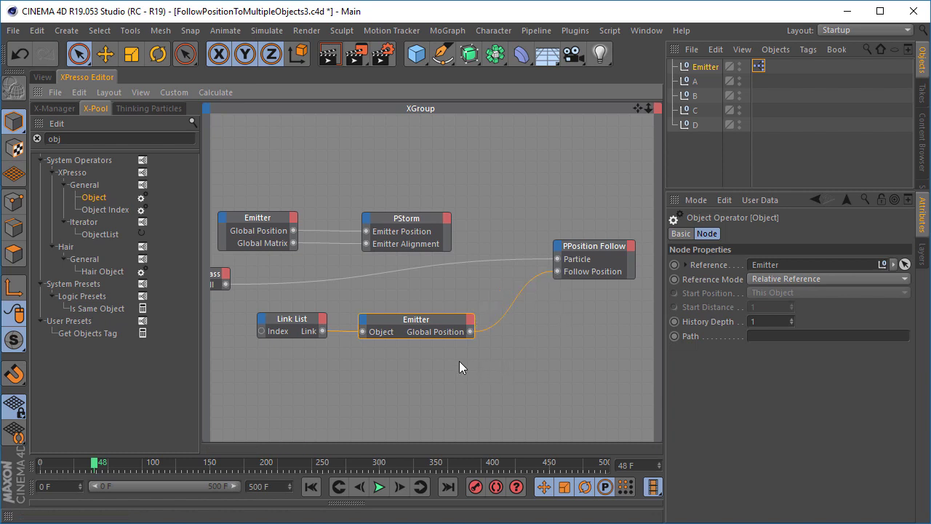
- Play the simulation from the first frame in the perspective view, stop it, and inspect the particle stream towards null A
click(44, 76)
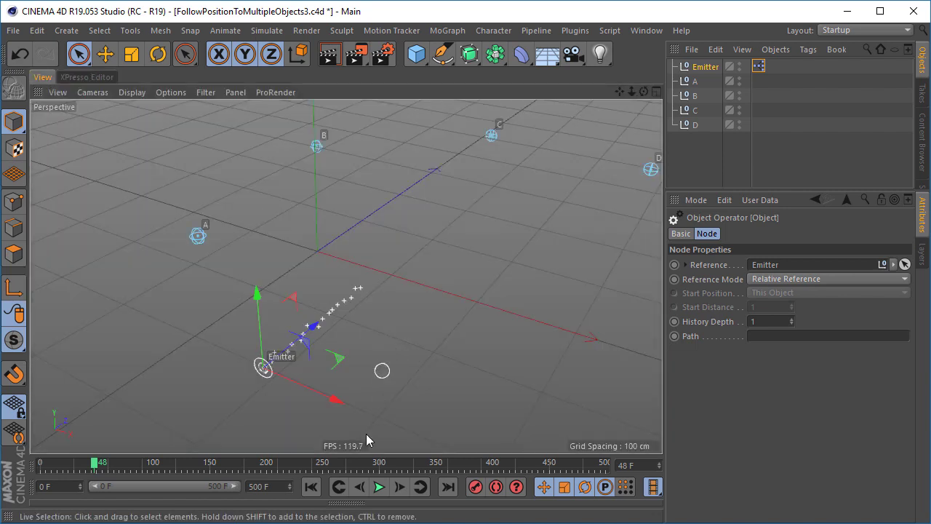
click(311, 487)
click(379, 486)
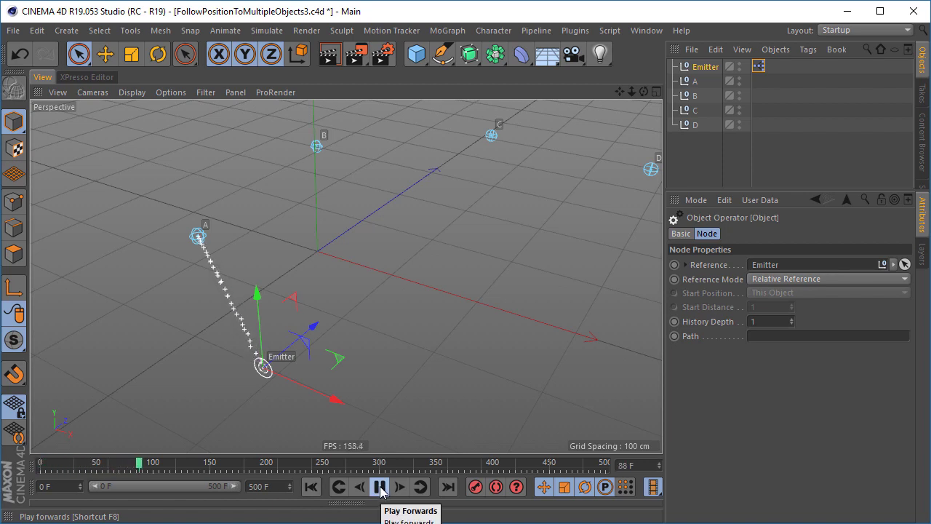
click(379, 487)
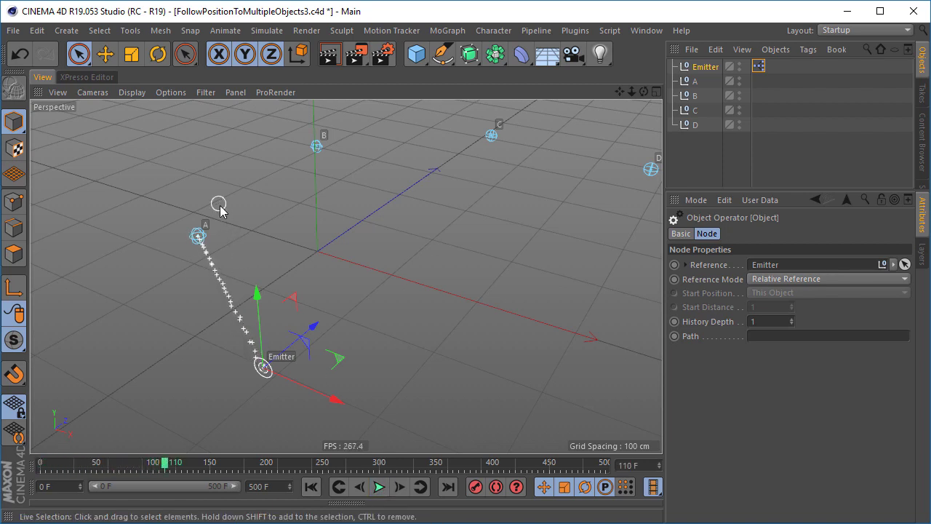
alt+drag(237, 262, 282, 250)
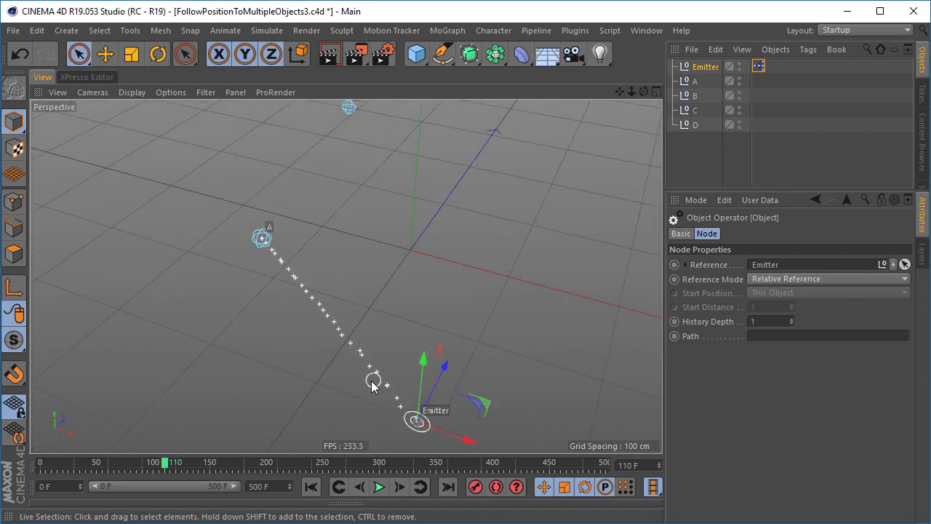
- Set the Link List node's Index parameter to 1
click(90, 78)
click(295, 321)
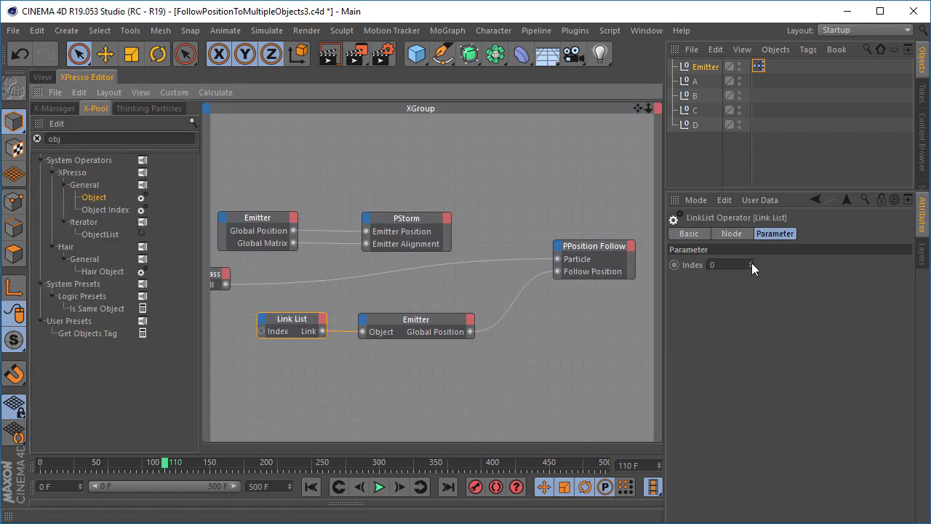
click(751, 262)
- Replay the simulation from the first frame, stop it, and inspect the particles' path relative to nulls A to D
click(43, 78)
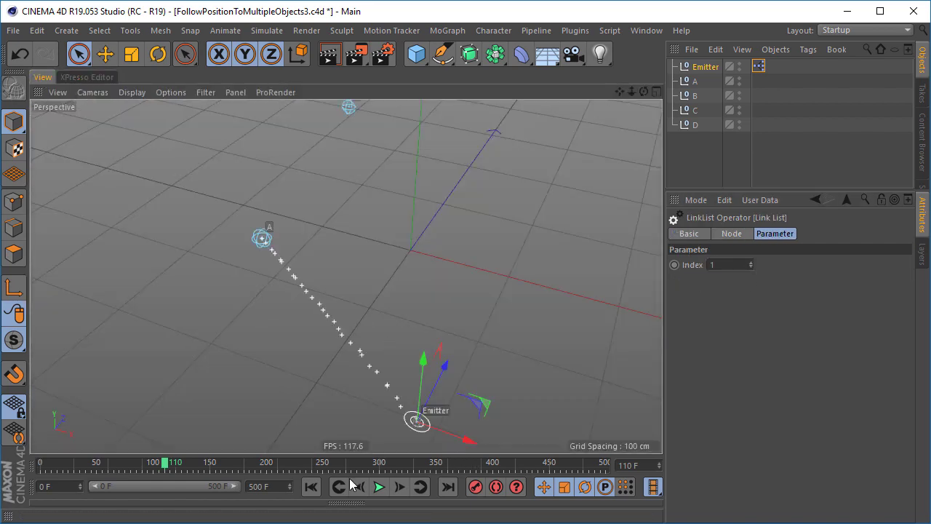
click(311, 487)
click(378, 486)
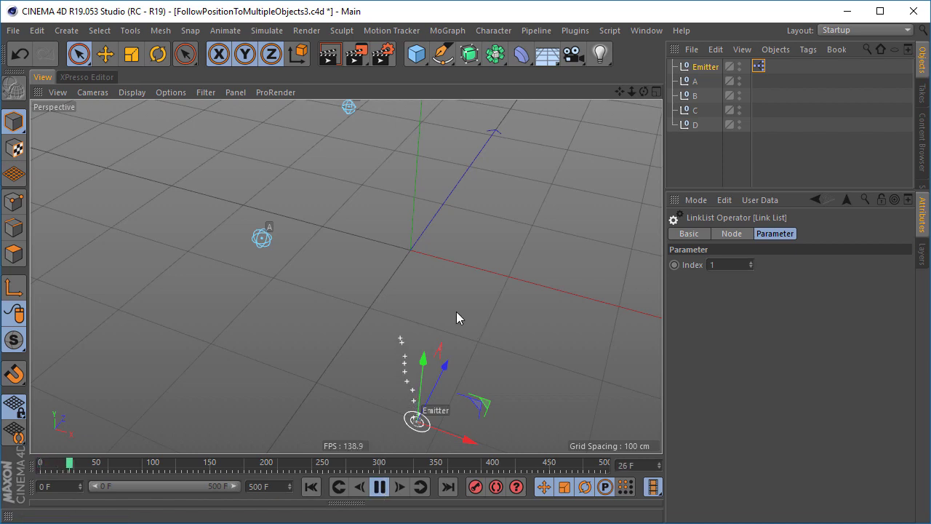
scroll(407, 240, down, 5)
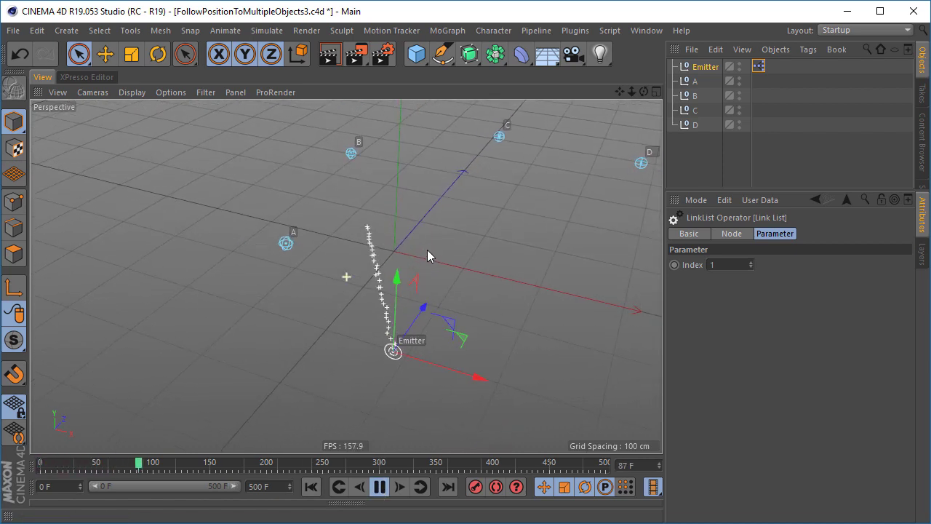
click(379, 487)
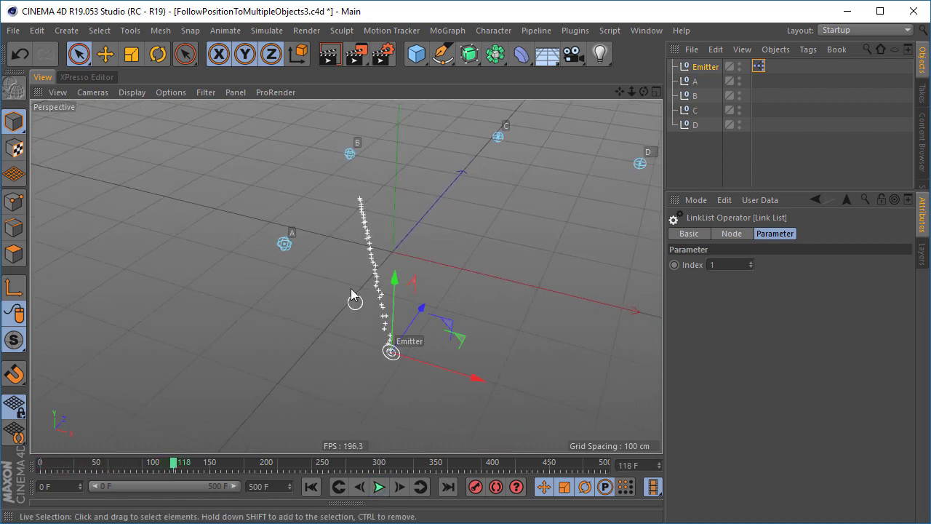
alt+drag(342, 226, 371, 276)
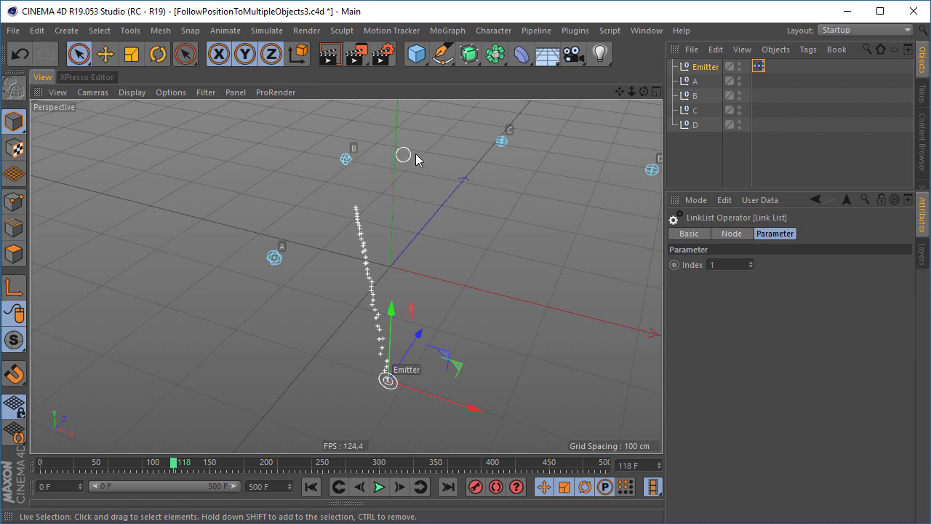
middle_drag(499, 146, 412, 172)
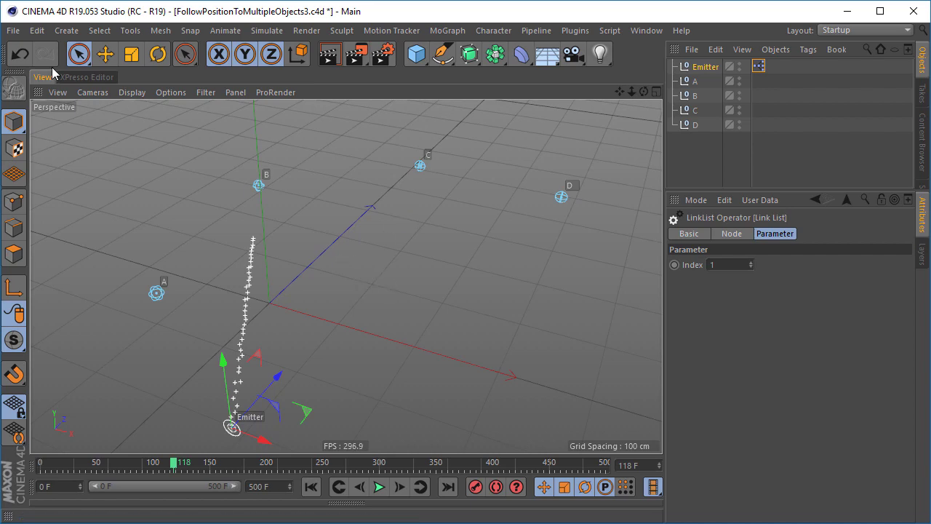
- Remove the TargetIndex and CountIndex data channels from the Thinking Particles settings
click(82, 77)
click(461, 219)
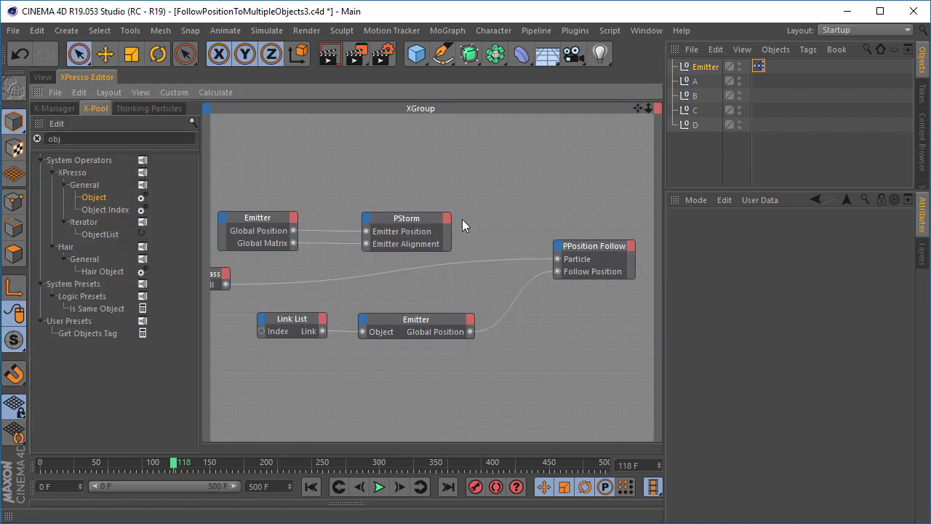
middle_drag(358, 234, 412, 244)
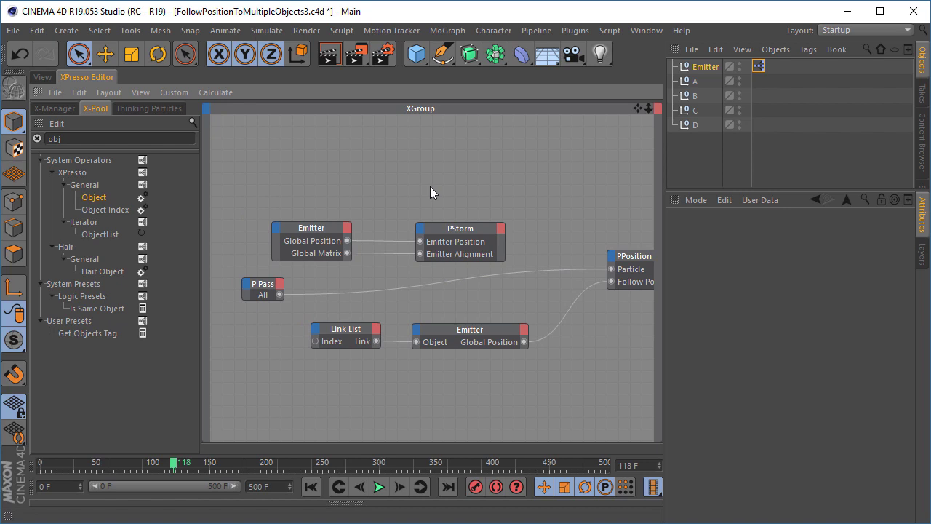
middle_drag(464, 206, 430, 192)
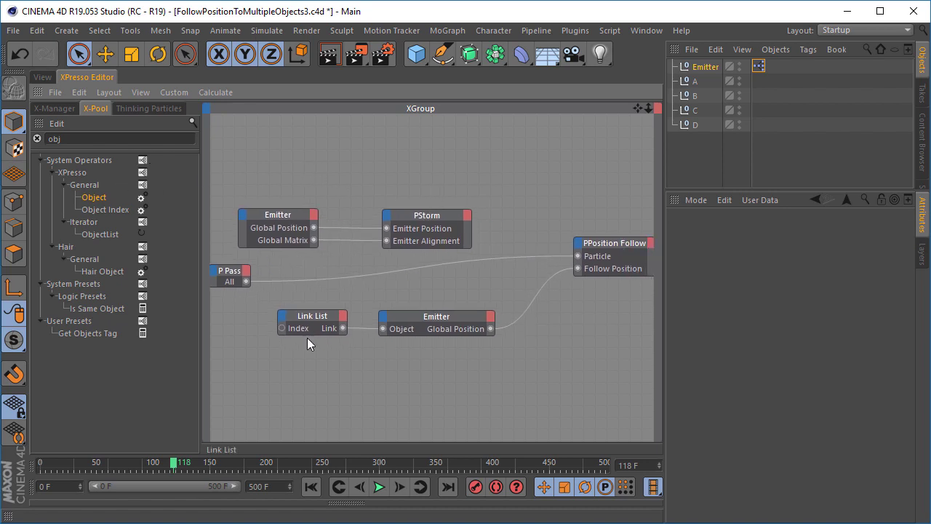
mouse_move(281, 328)
mouse_down()
mouse_move(271, 389)
mouse_move(277, 376)
mouse_move(302, 371)
mouse_move(288, 370)
mouse_move(296, 370)
mouse_move(289, 341)
mouse_up()
click(129, 107)
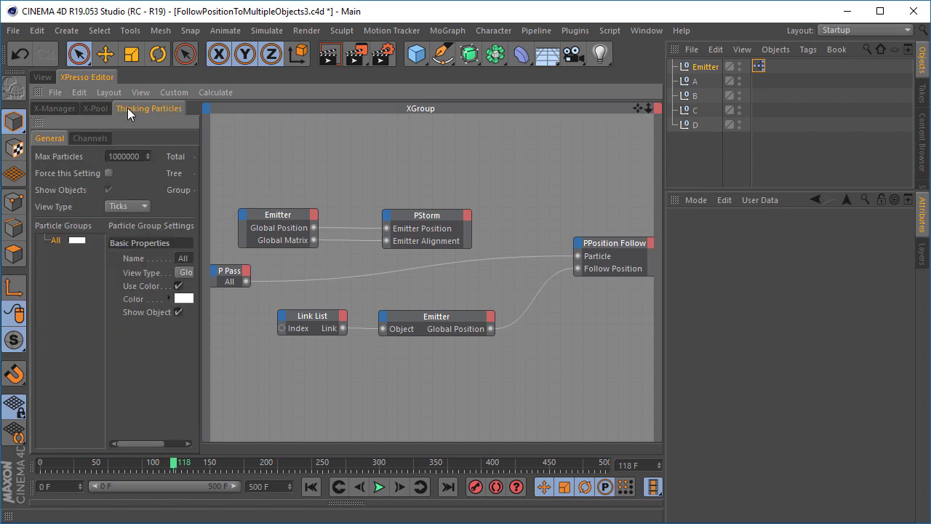
click(82, 137)
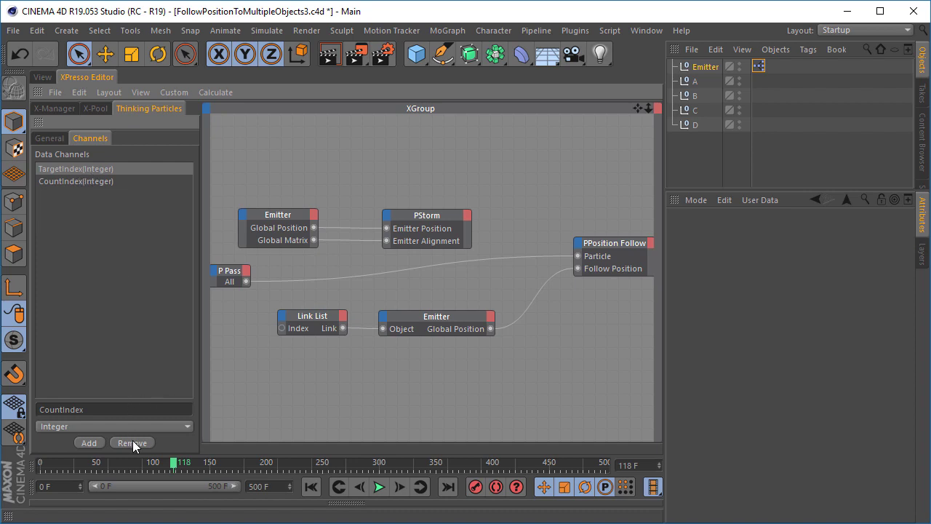
click(132, 442)
click(95, 172)
click(138, 441)
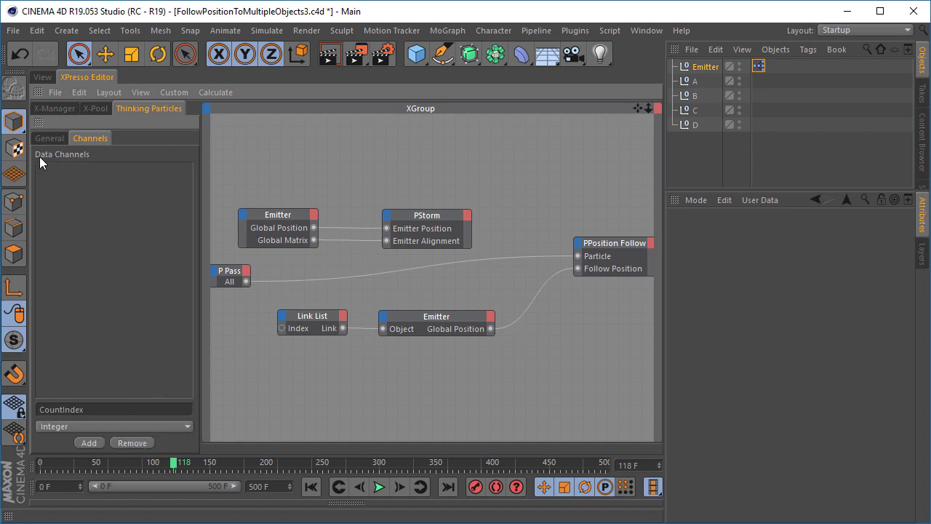
click(694, 125)
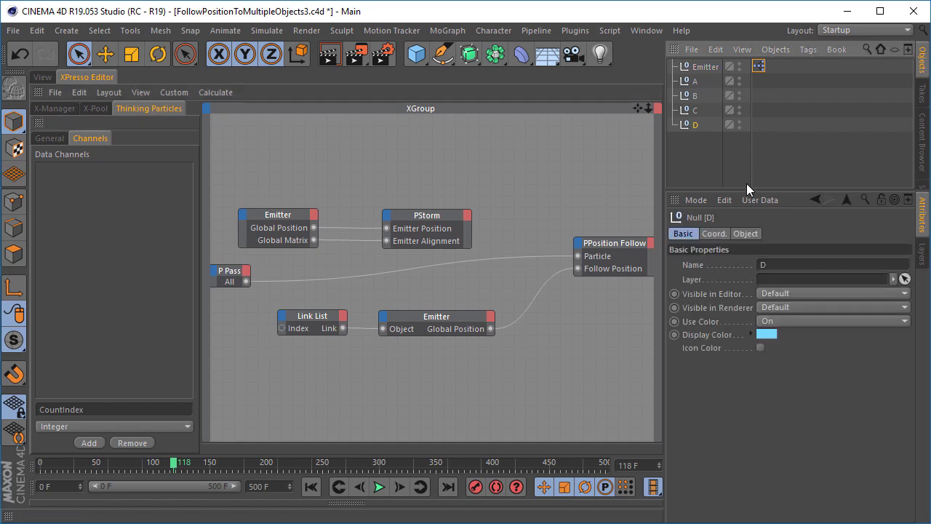
click(759, 200)
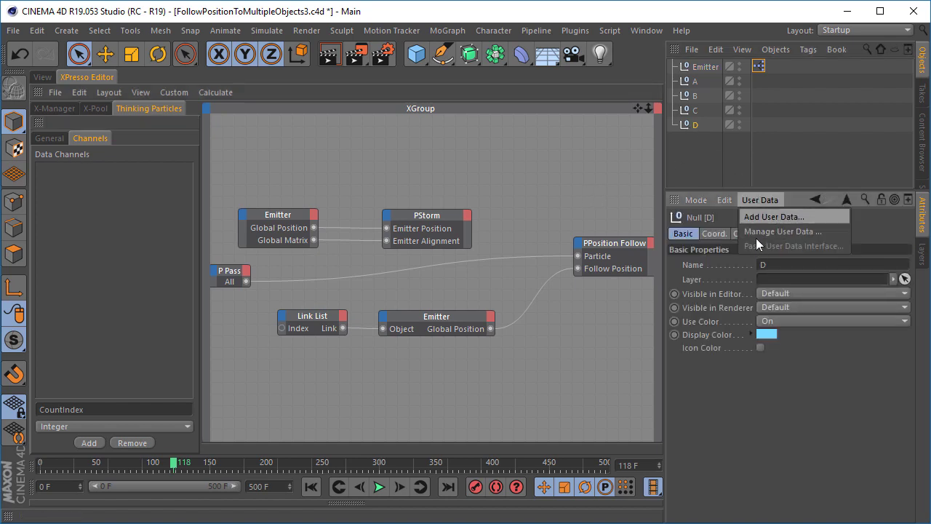
click(580, 189)
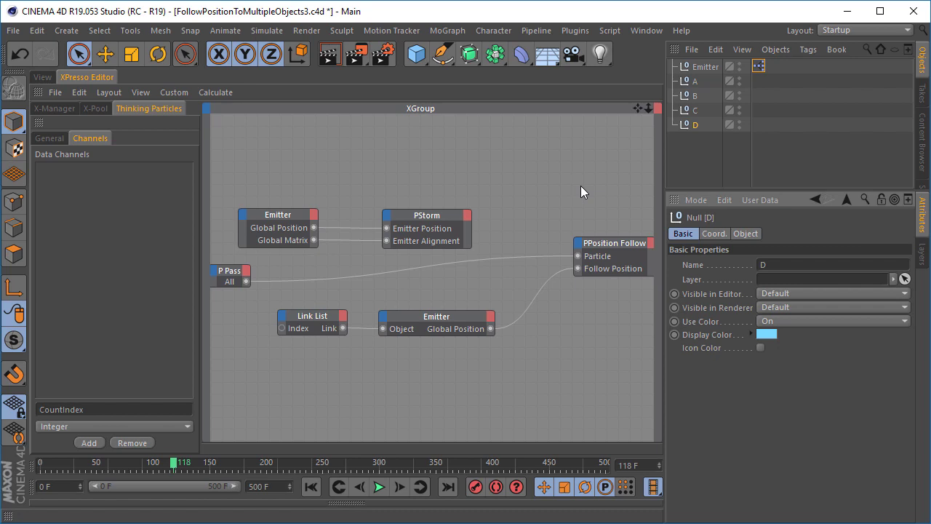
- Filter the node pool for "ps", add a PSetData node beyond PStorm, and move PPosition Follow down below it
click(102, 108)
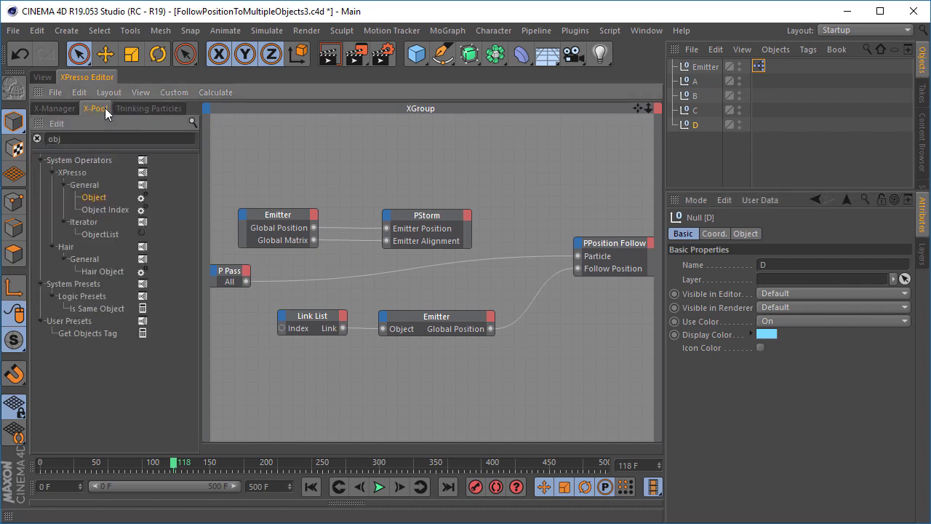
click(99, 138)
text(ps)
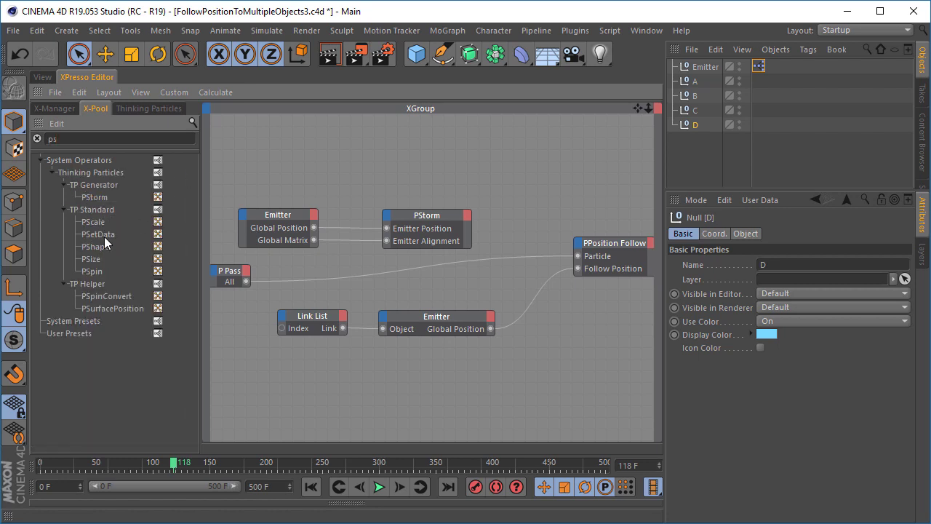
drag(103, 234, 574, 180)
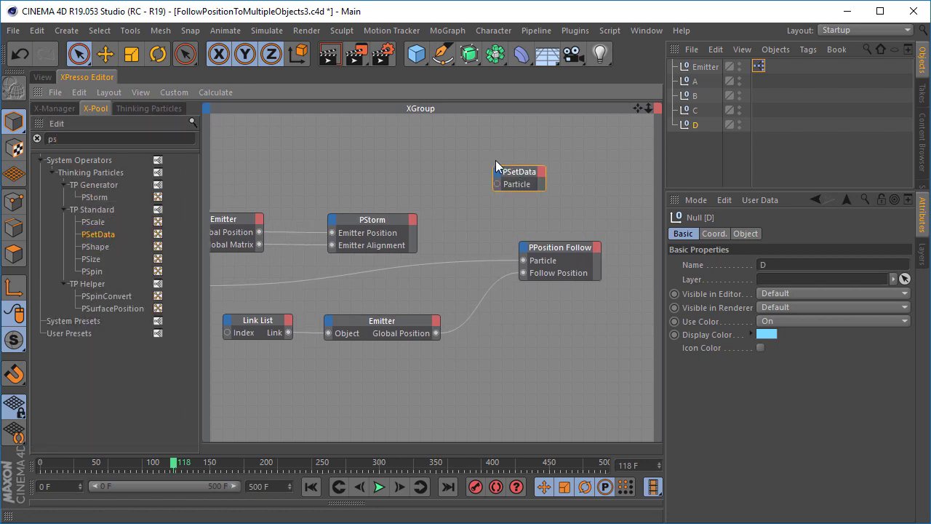
drag(561, 260, 559, 293)
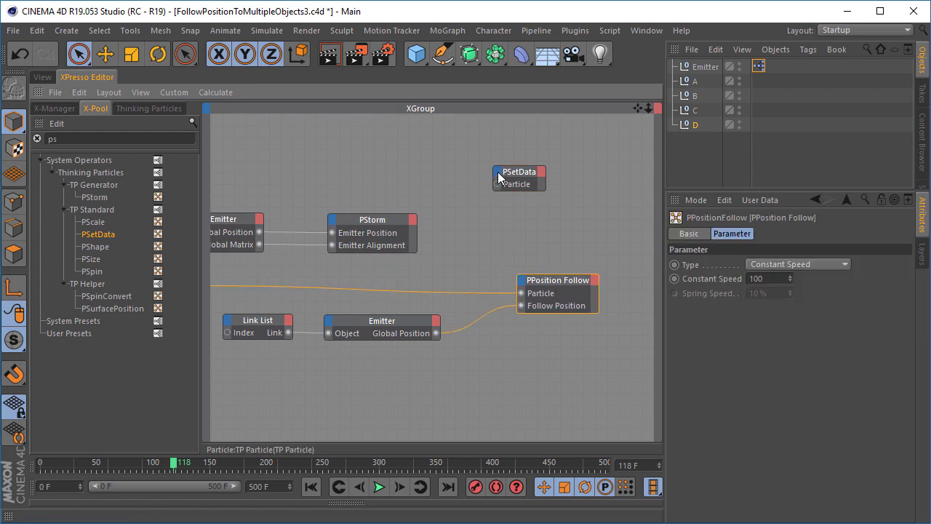
drag(528, 173, 562, 177)
click(531, 176)
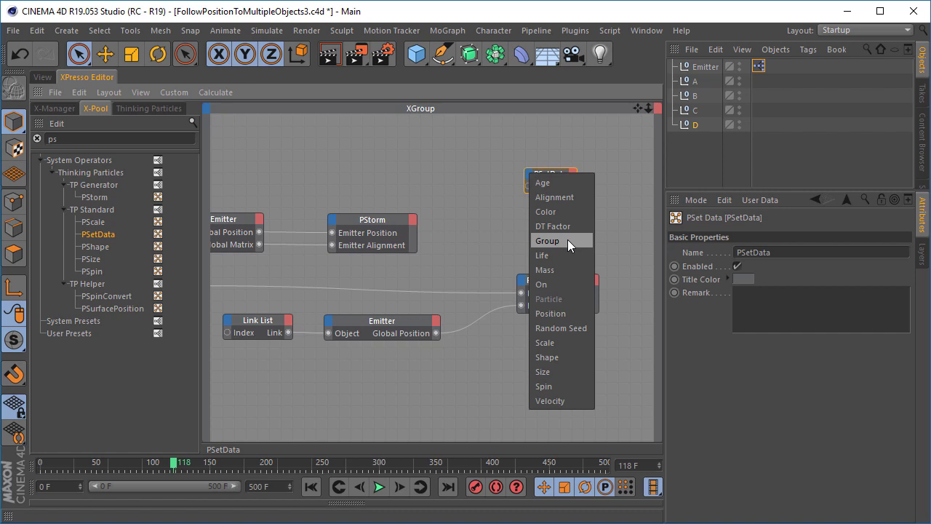
click(495, 223)
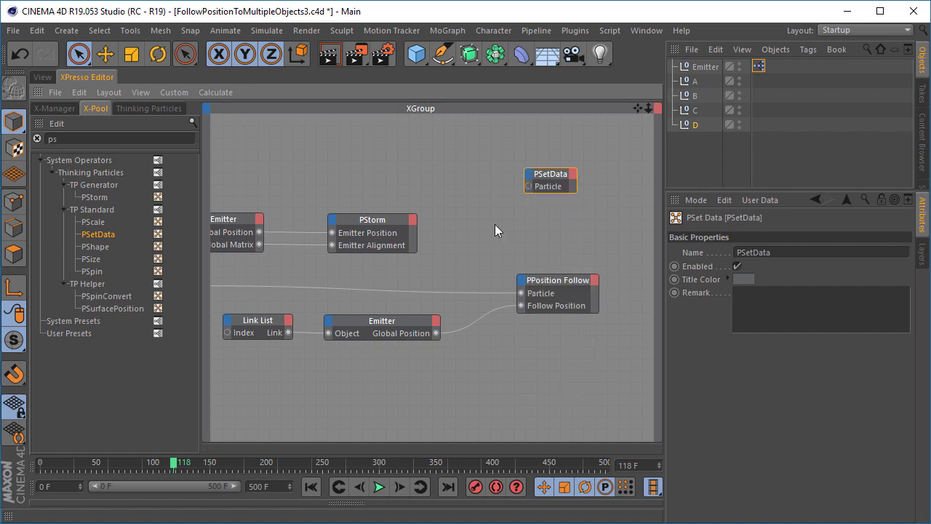
click(531, 171)
click(454, 199)
- Enter oIndex as the name for a new Thinking Particles data channel and choose Integer as its type
click(150, 107)
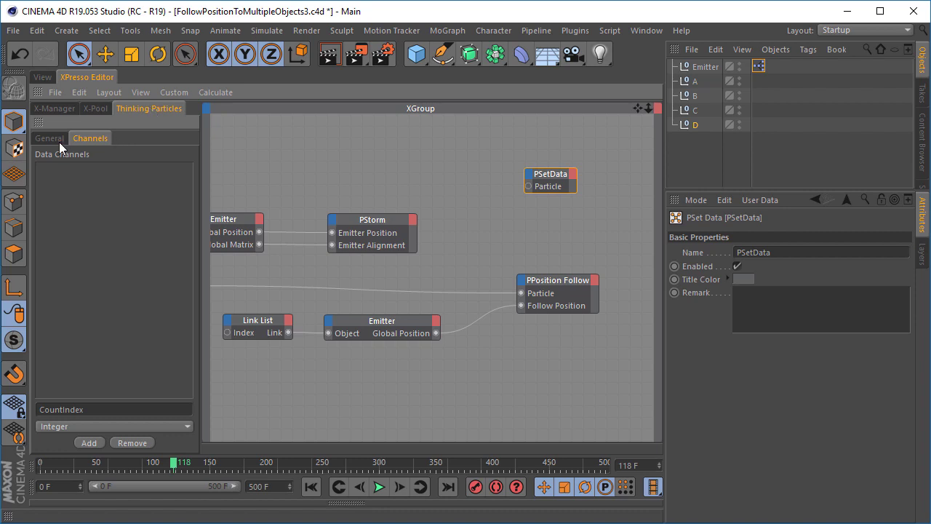
click(70, 409)
key(BackSpace)
key(BackSpace)
key(BackSpace)
key(BackSpace)
key(BackSpace)
text(c)
click(69, 426)
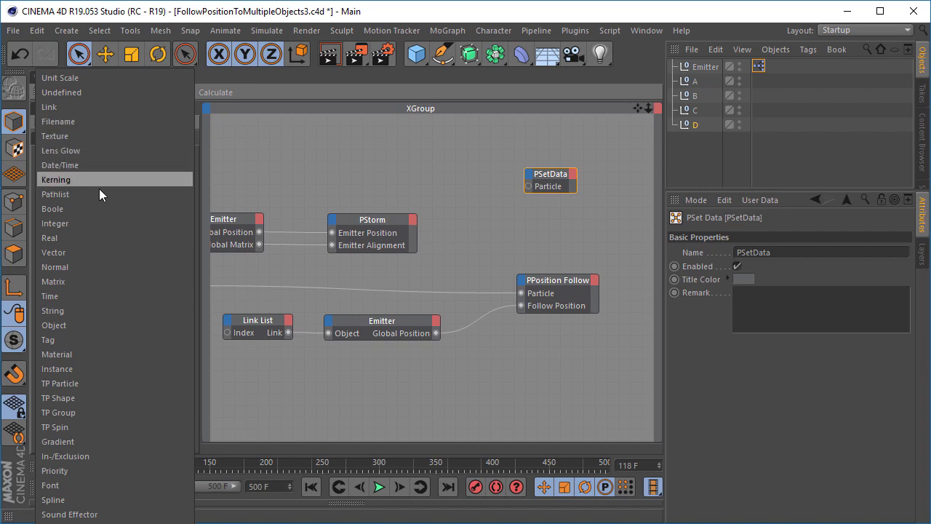
click(97, 223)
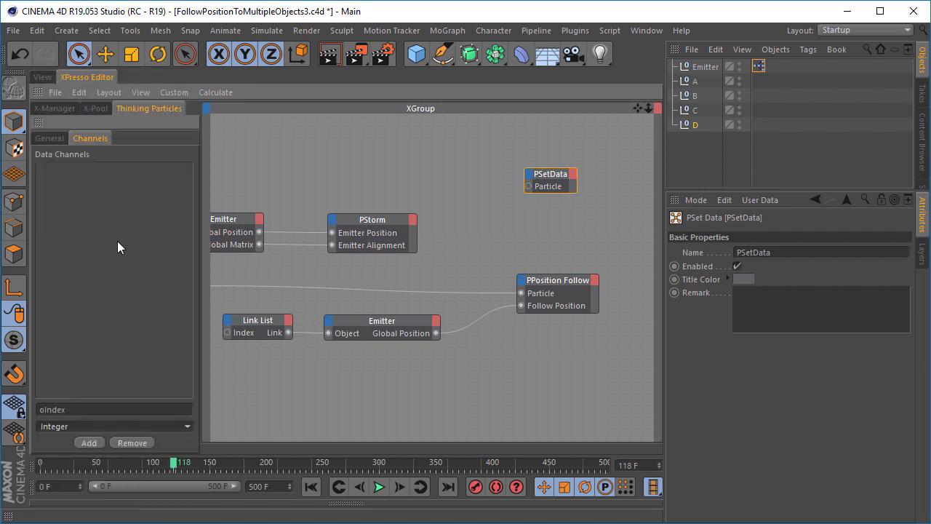
- Set the Link List node's Index to 4 and add the oIndex integer channel to the data channels
click(252, 321)
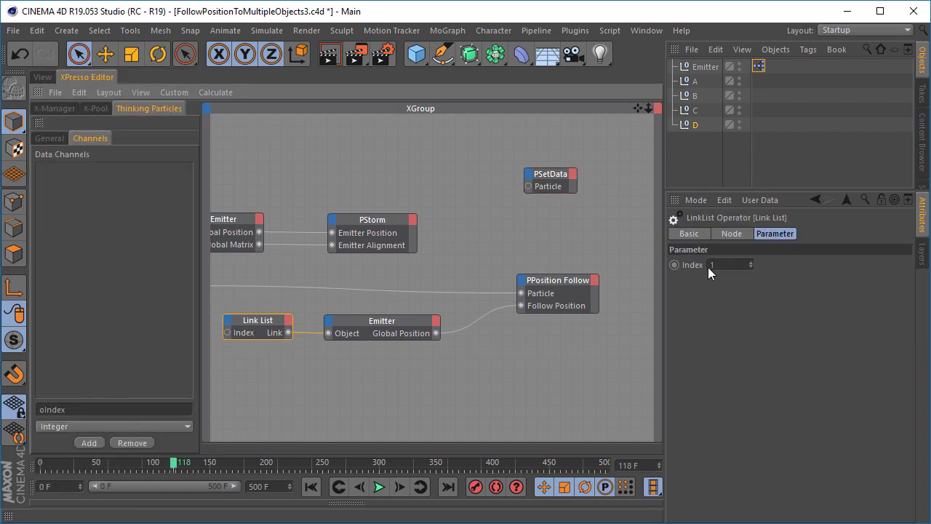
click(752, 260)
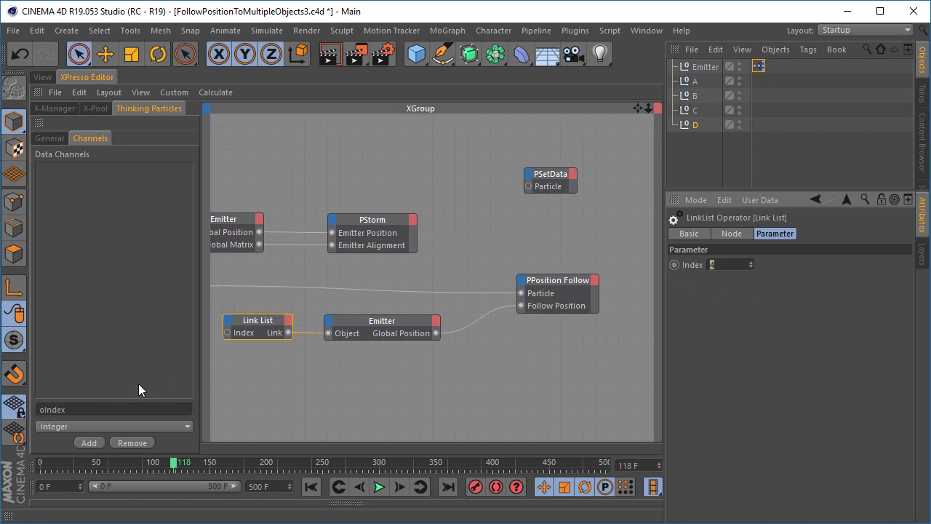
click(89, 442)
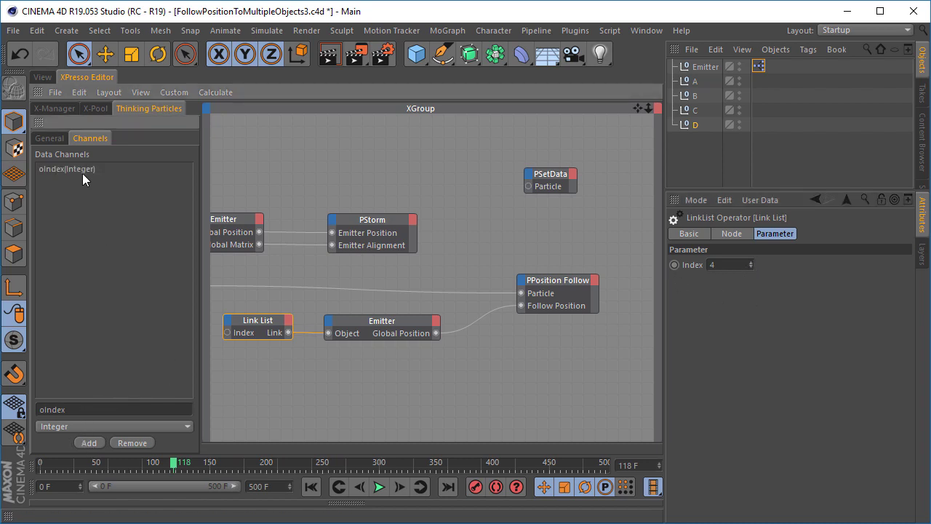
- Check PSetData's available inputs for oIndex, and connect PStorm's Particle Birth output to PSetData's Particle input
click(529, 175)
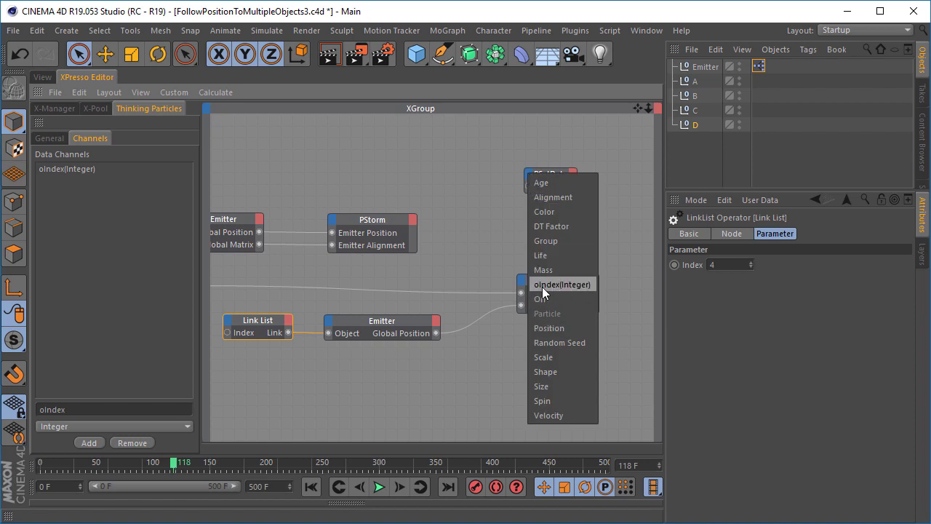
click(500, 255)
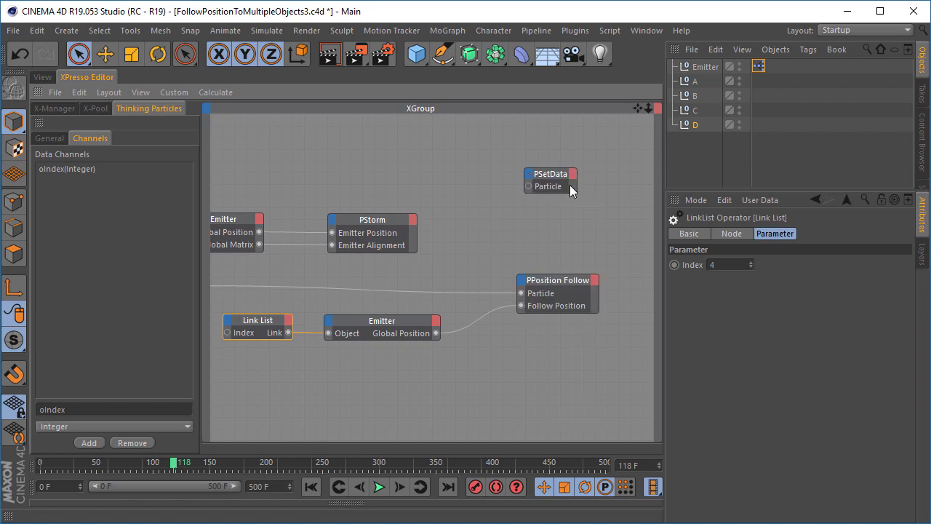
drag(528, 187, 458, 258)
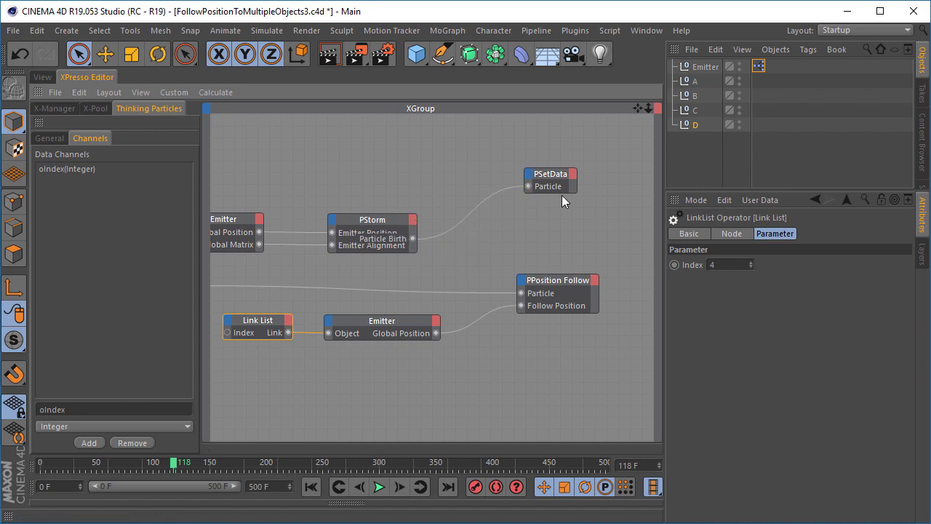
- Expand PStorm to fit its port labels, add an oIndex(Integer) input to PSetData, and space the two nodes apart
click(386, 220)
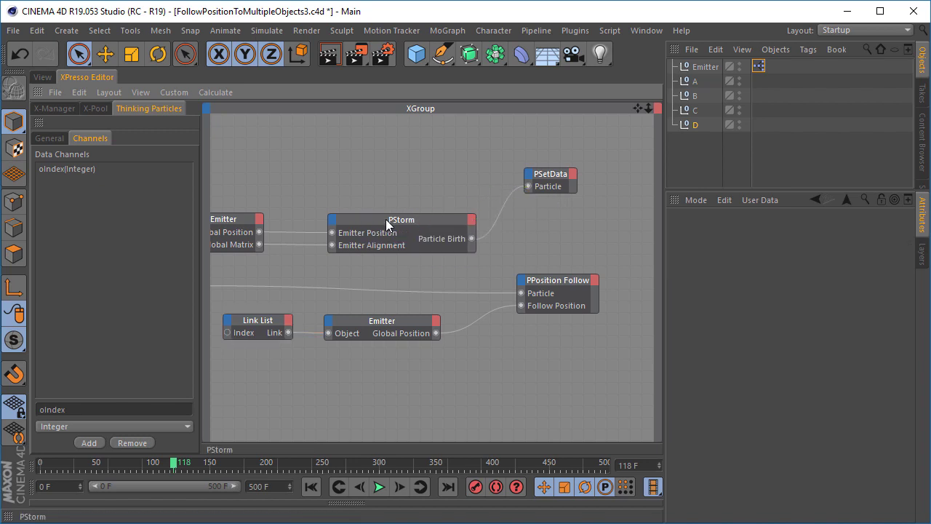
drag(549, 182, 575, 189)
click(551, 182)
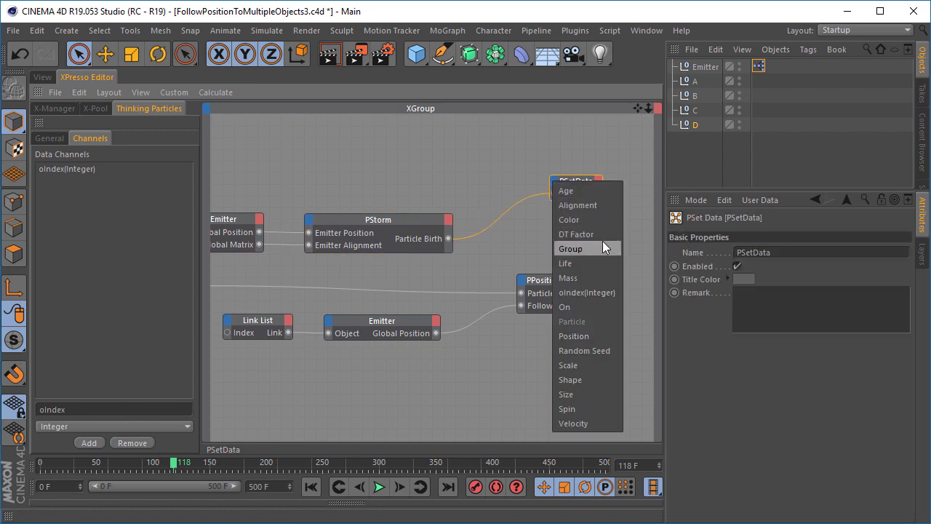
click(601, 292)
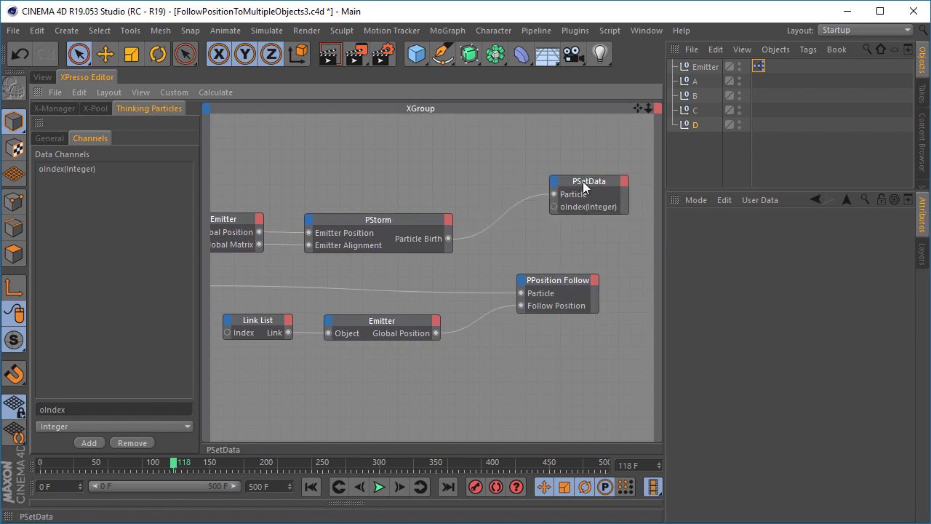
drag(583, 181, 592, 189)
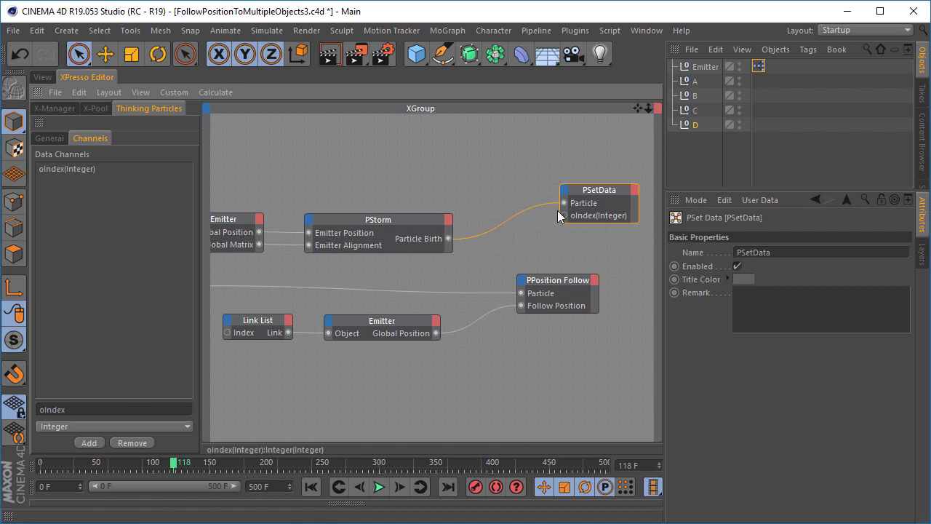
- Filter the node pool for "con" and add a Constant node with value 0 feeding PSetData's oIndex input
click(397, 172)
click(95, 108)
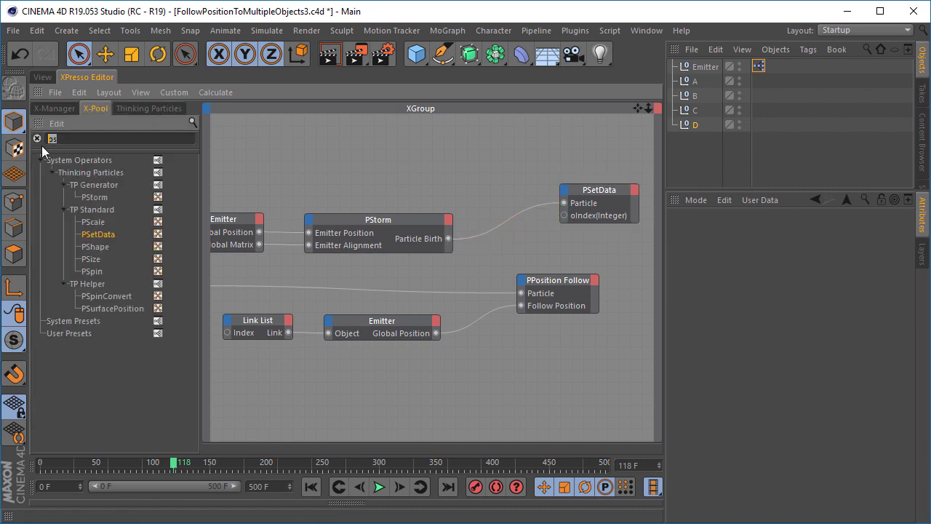
text(con)
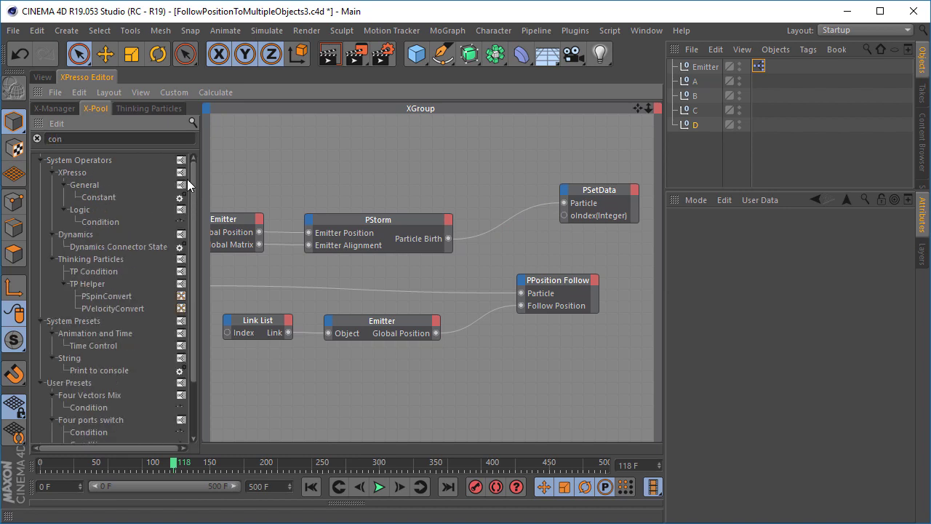
drag(110, 198, 564, 215)
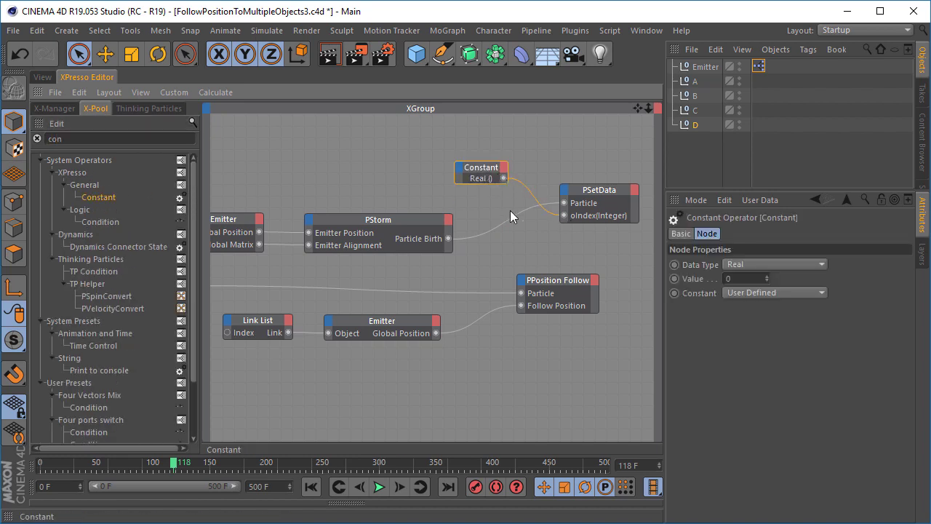
drag(483, 173, 512, 250)
click(760, 279)
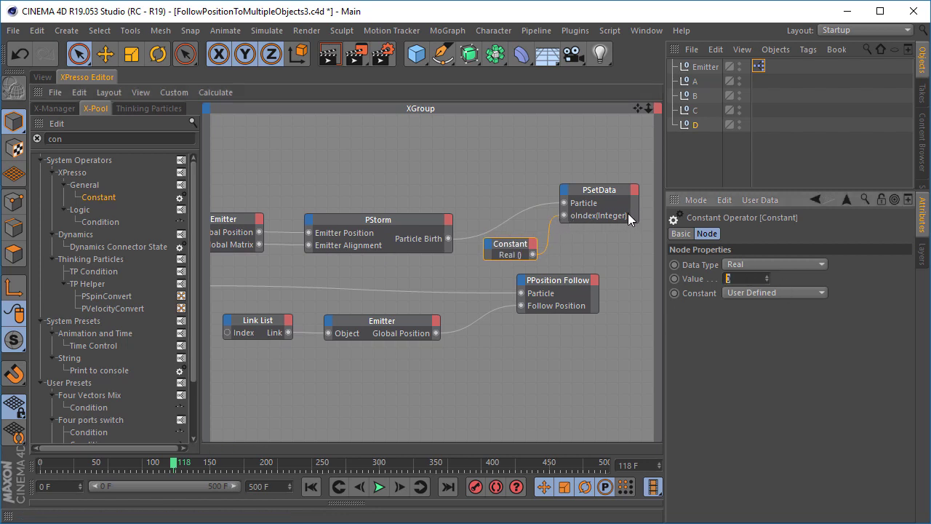
click(477, 202)
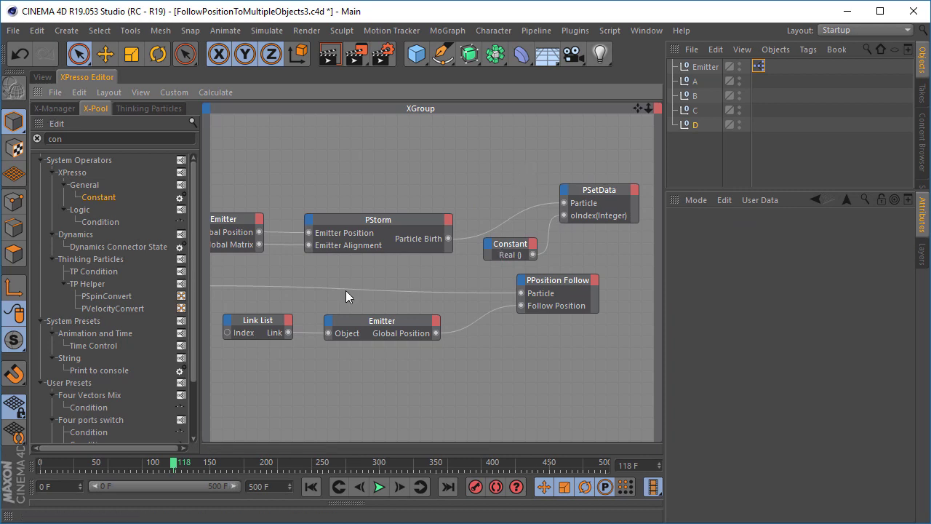
- Filter the node pool for "pg", add a PGetData node below P Pass, and connect P Pass's All output to its Particle input
alt+middle_drag(346, 162, 467, 151)
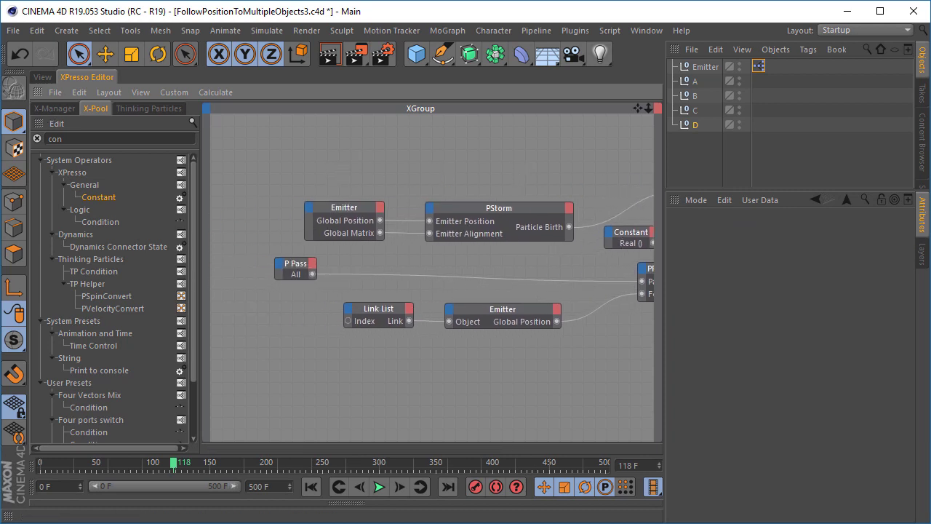
drag(300, 267, 295, 268)
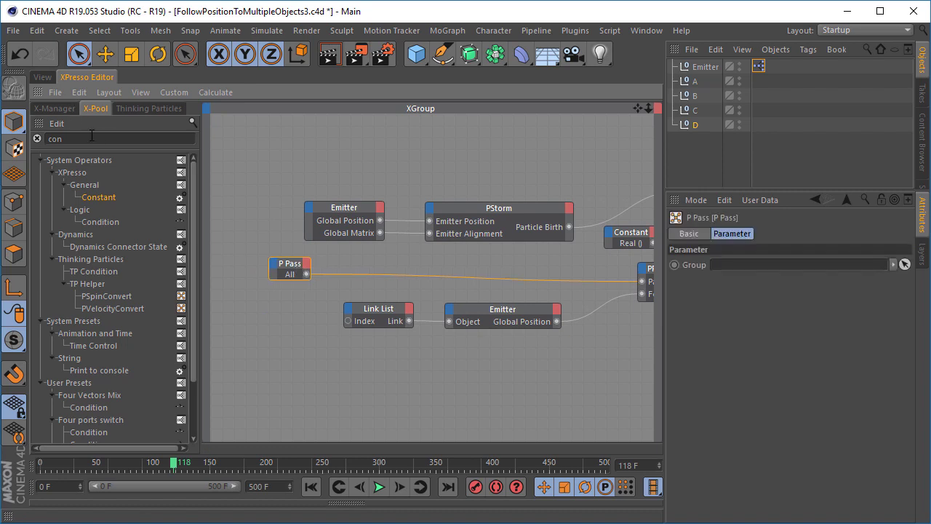
click(92, 135)
text(pg)
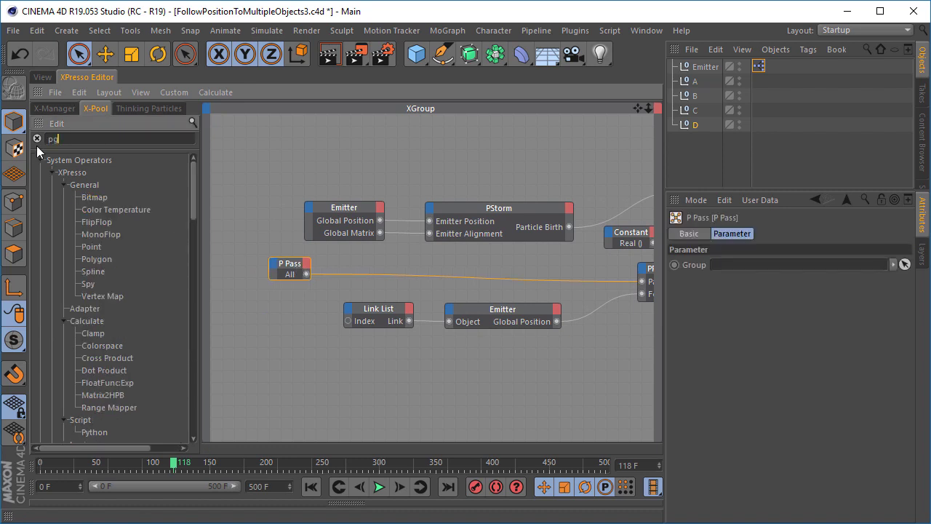
drag(206, 285, 305, 321)
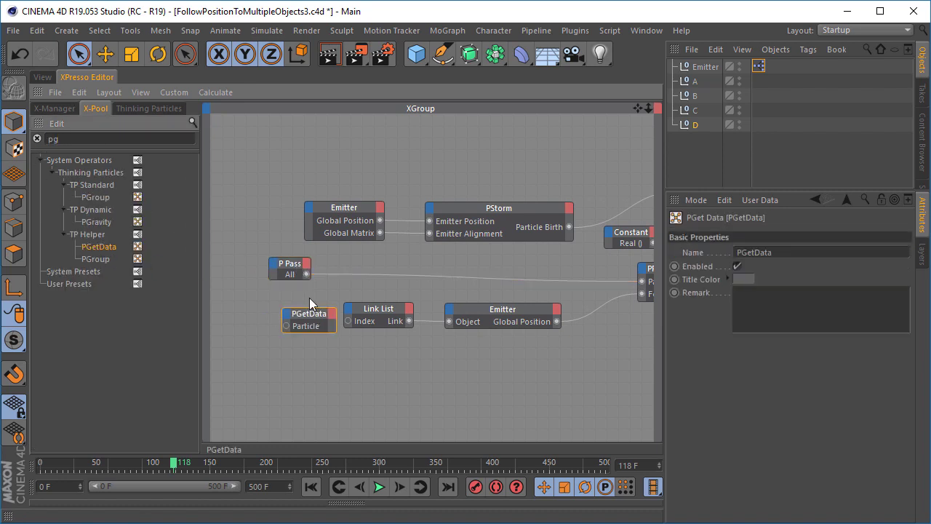
drag(307, 274, 287, 325)
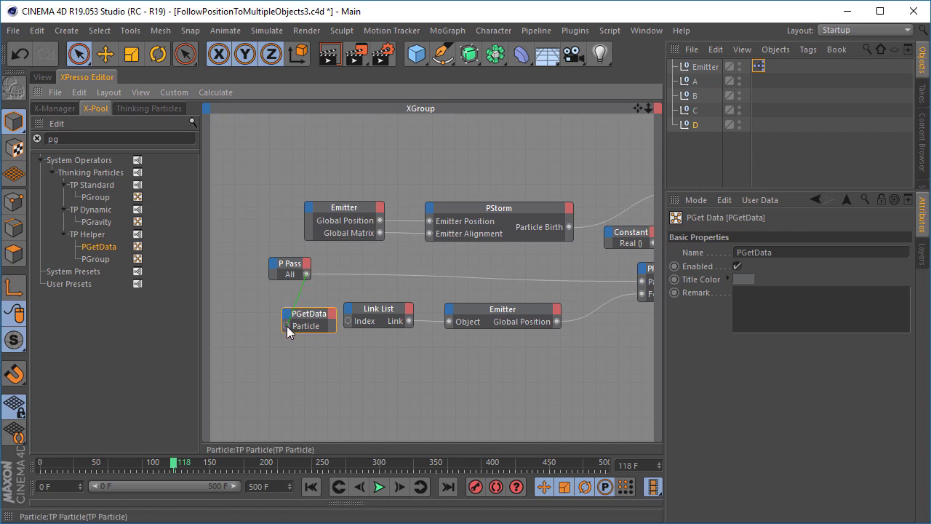
drag(291, 263, 264, 261)
drag(321, 320, 303, 328)
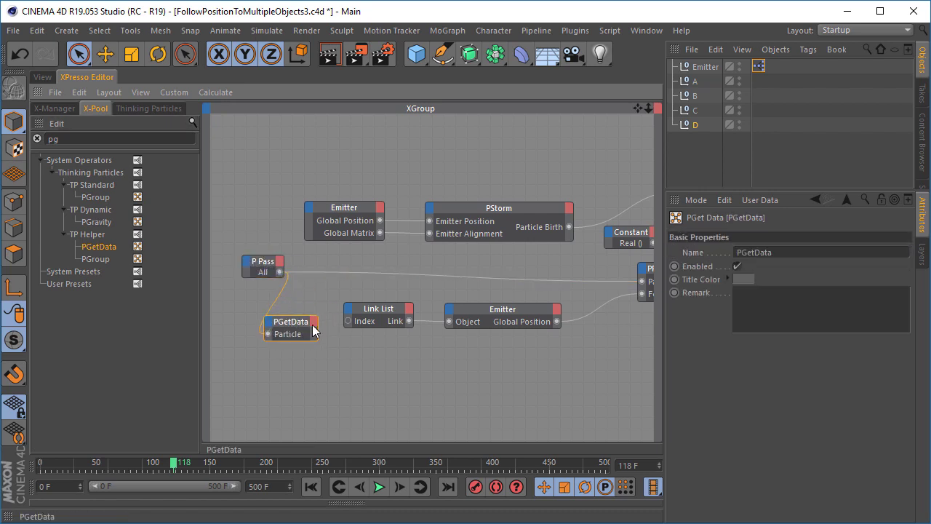
- Add an oIndex(Integer) output to PGetData and move P Pass and PGetData clear of the Link List node
click(313, 321)
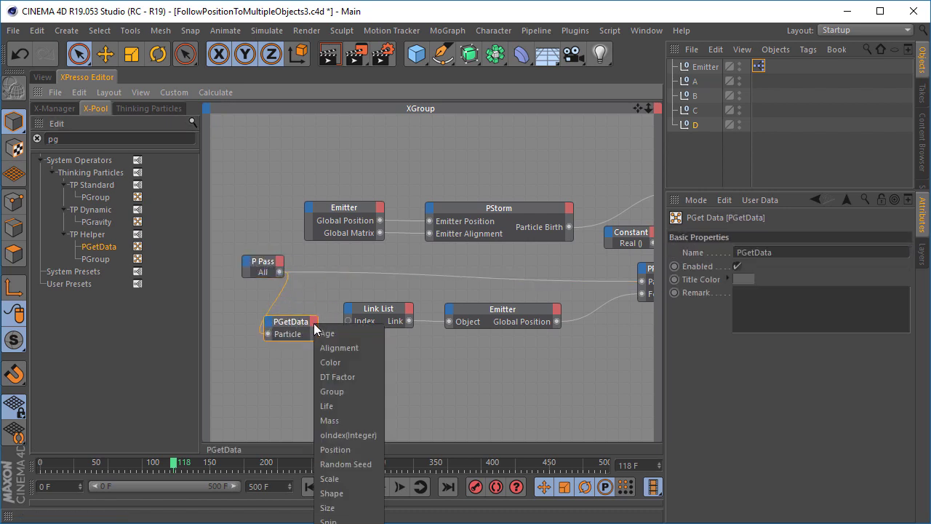
click(363, 434)
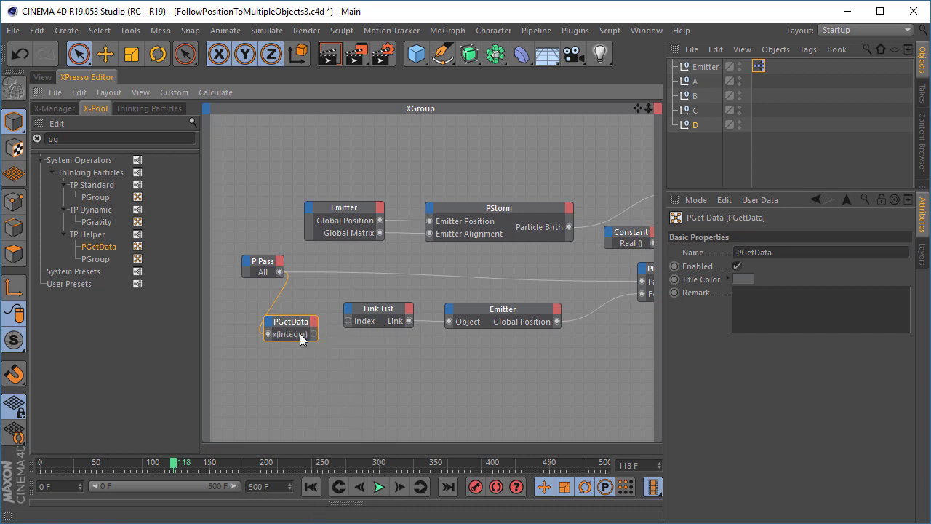
click(285, 295)
drag(265, 267, 250, 257)
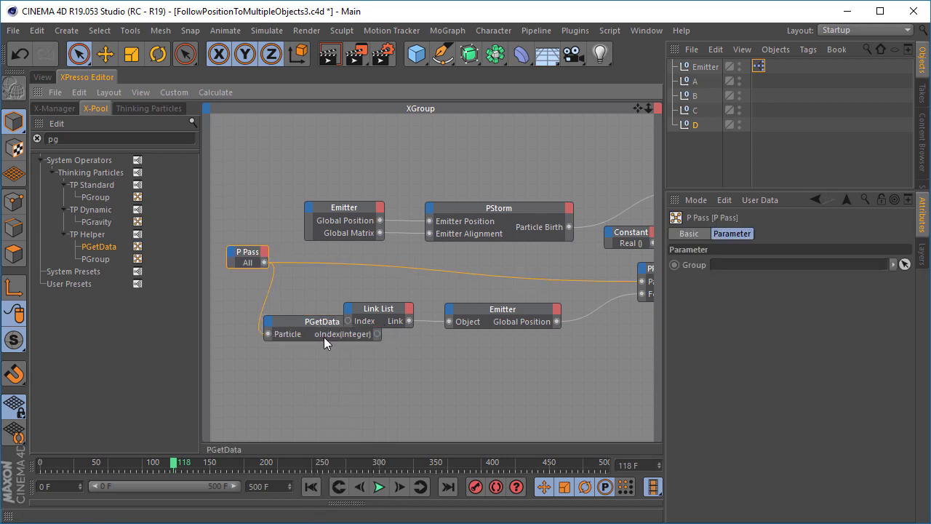
drag(322, 322, 296, 334)
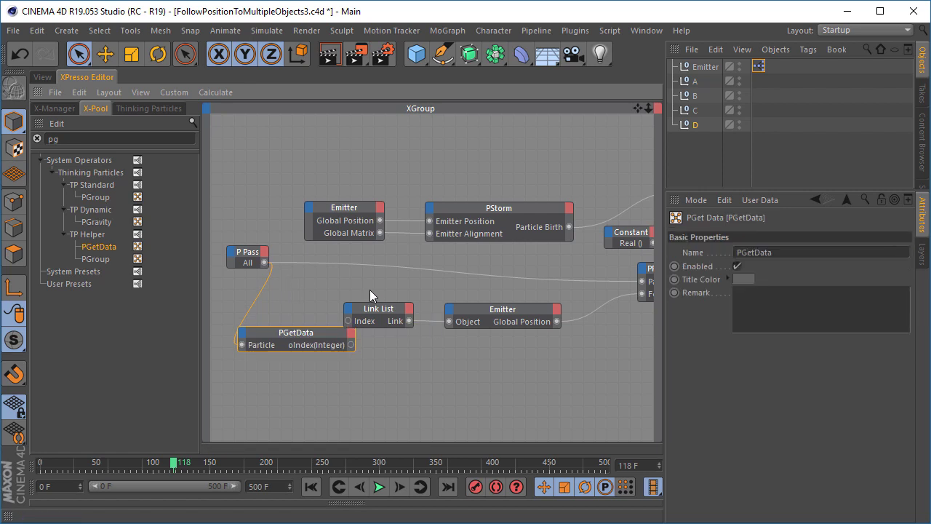
- Move the Link List and lower Emitter nodes away from PGetData, and connect PGetData's oIndex output to Link List's Index input
drag(369, 289, 530, 338)
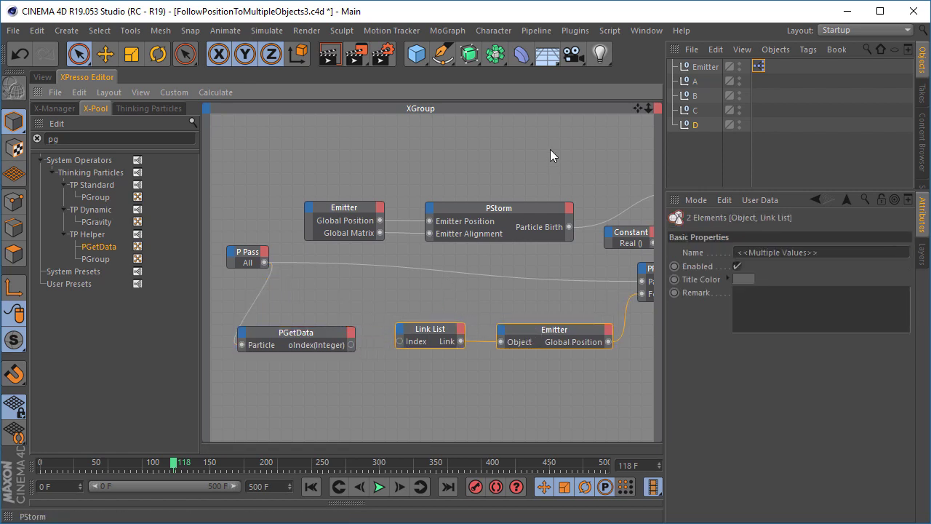
alt+middle_drag(549, 149, 428, 161)
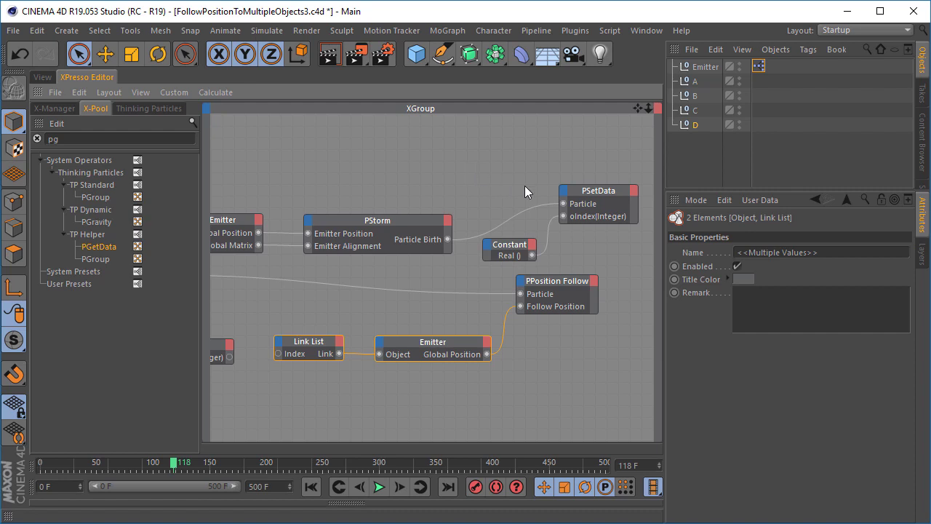
alt+middle_drag(425, 177, 566, 165)
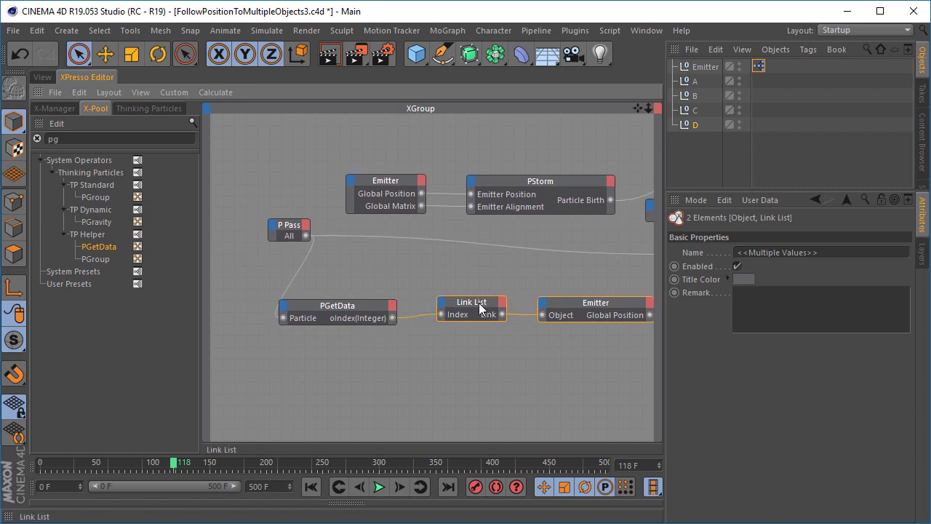
click(500, 278)
alt+middle_drag(500, 277, 403, 284)
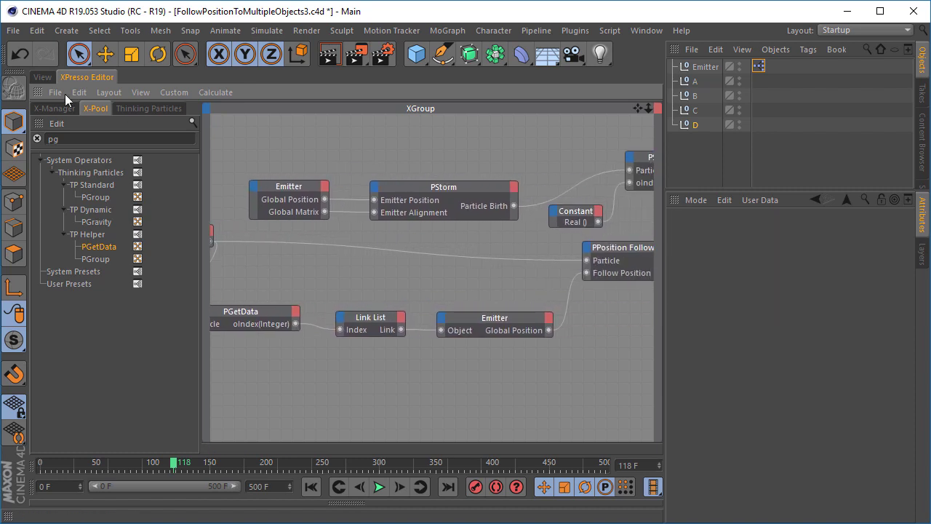
- Play the animation from the first frame in the perspective view to check which null the particles follow
click(41, 77)
click(310, 487)
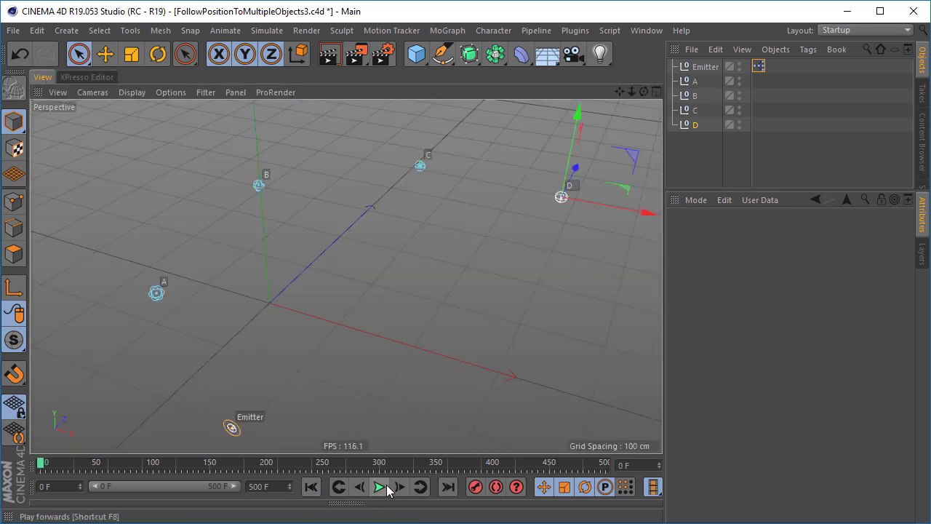
click(379, 487)
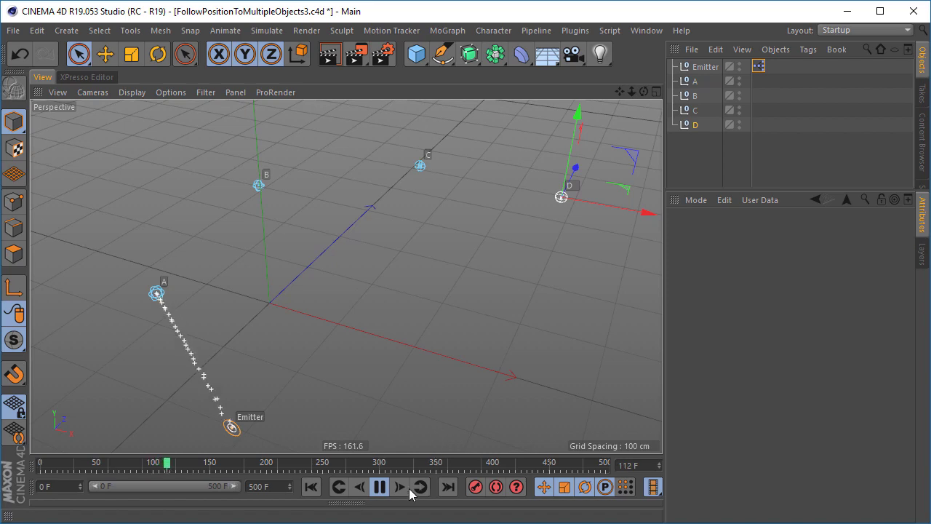
click(379, 486)
- Set the value of the Constant node feeding PSetData to 1
click(86, 77)
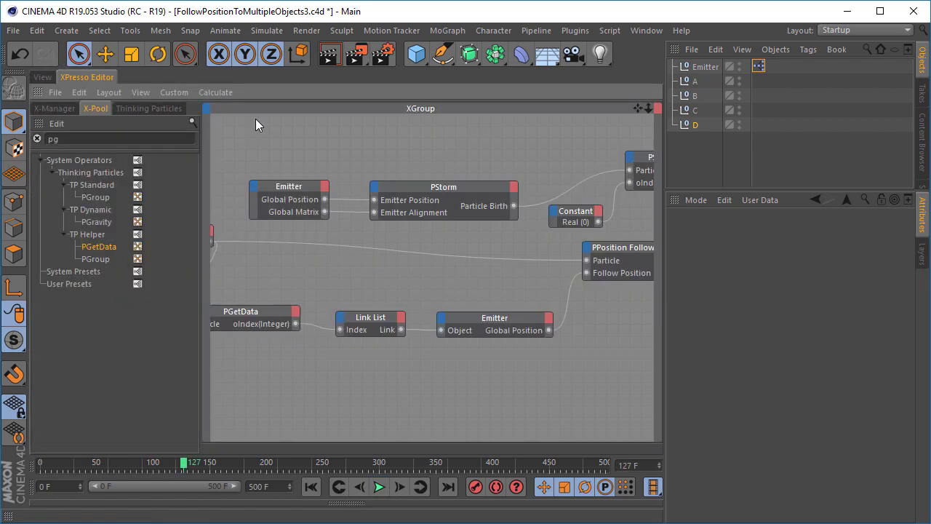
click(575, 220)
click(738, 279)
text(1)
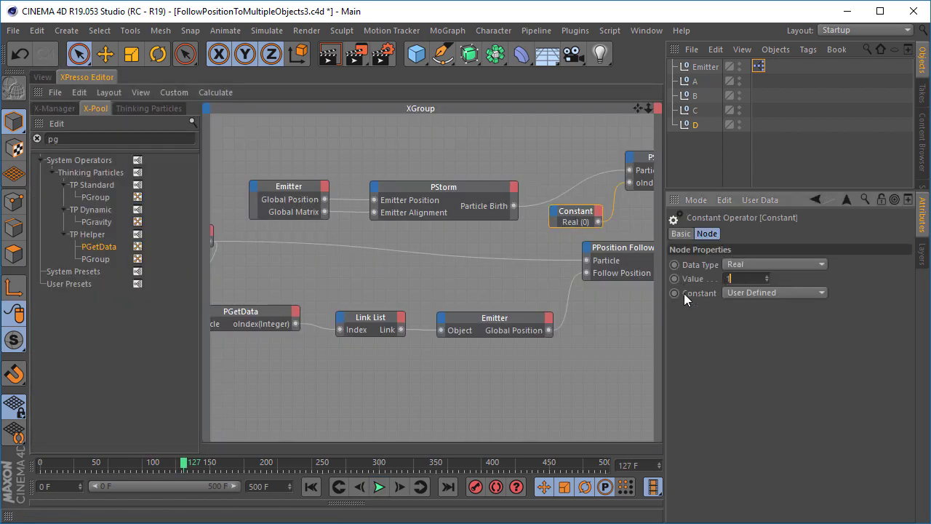
key(Return)
- Replay the animation from frame 0 in the viewport to check the particles' target with the Constant at 1
click(43, 77)
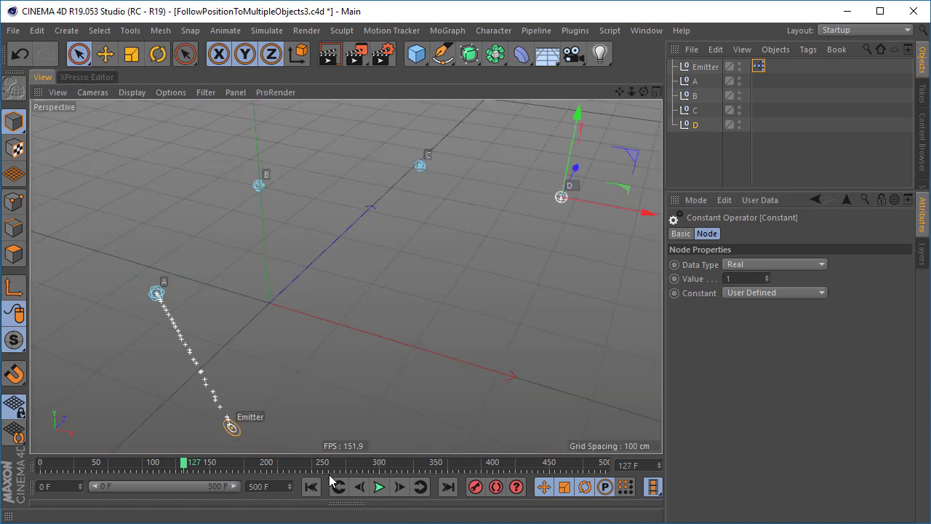
click(311, 486)
click(378, 486)
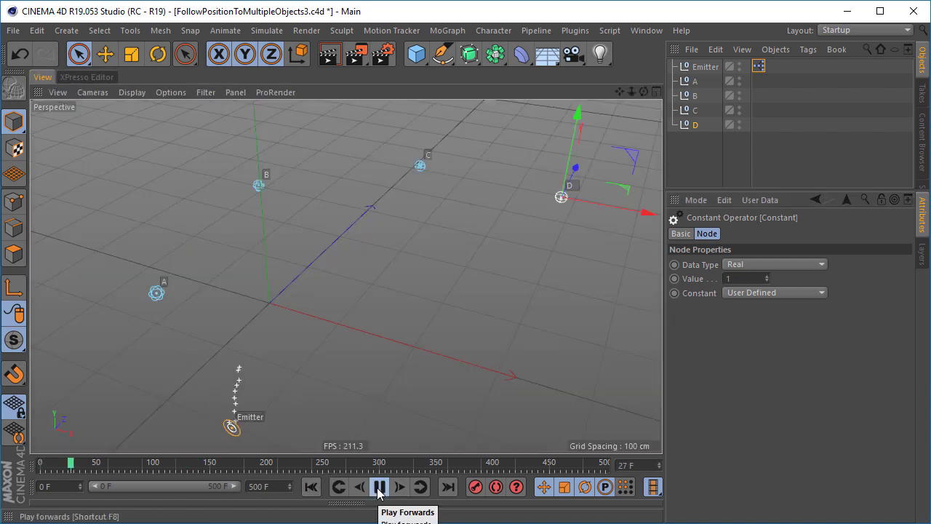
click(379, 486)
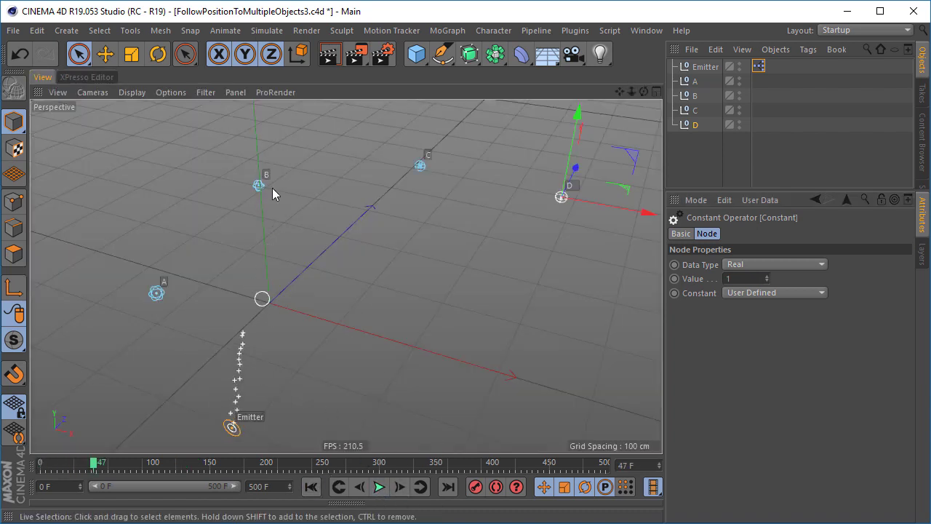
- Look over the whole node graph in the enlarged XPresso editor and set the Constant node's value to 0
click(86, 78)
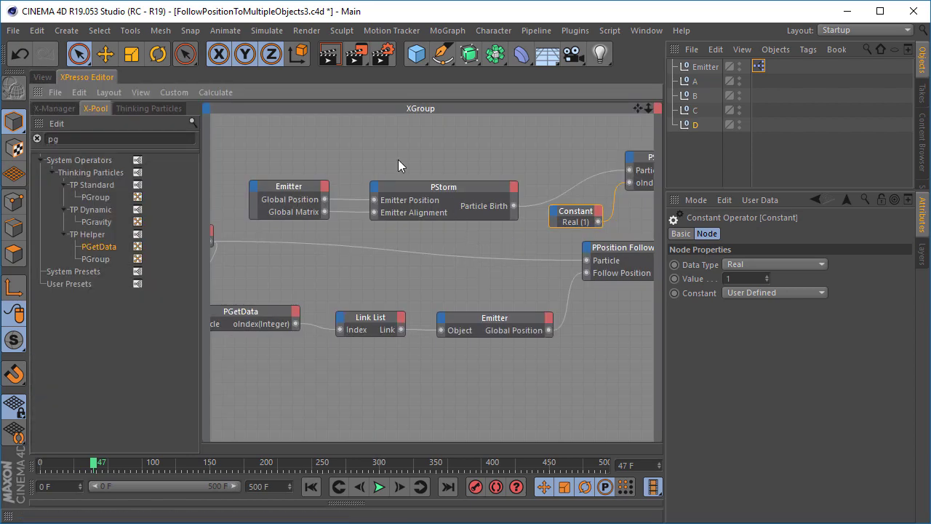
key(ctrl+Tab)
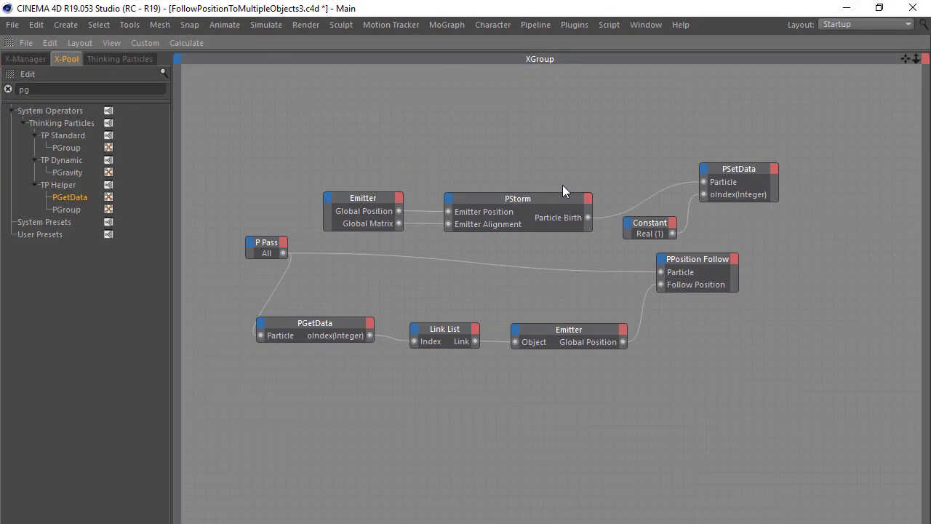
click(649, 232)
key(ctrl+Tab)
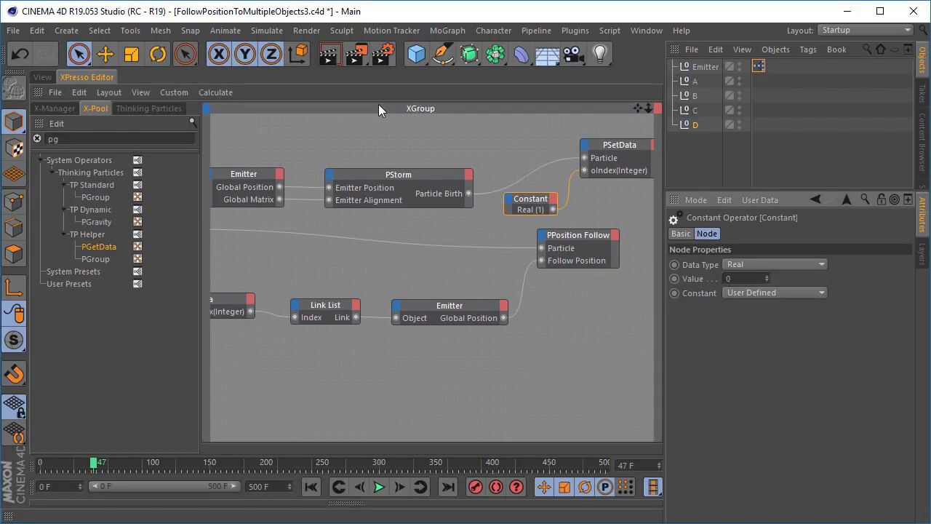
click(405, 134)
- Replay the animation from frame 0 in the perspective view and look at how the particles approach null A
key(ctrl+Tab)
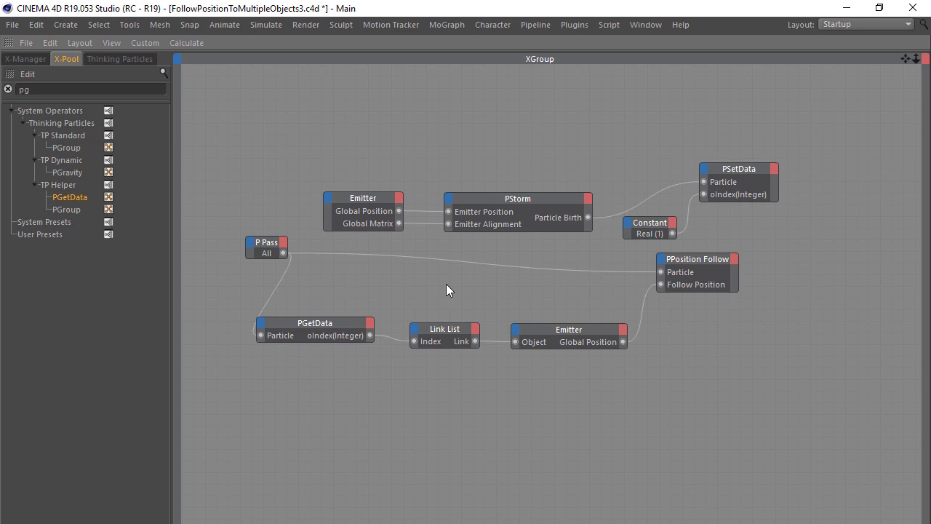
click(23, 58)
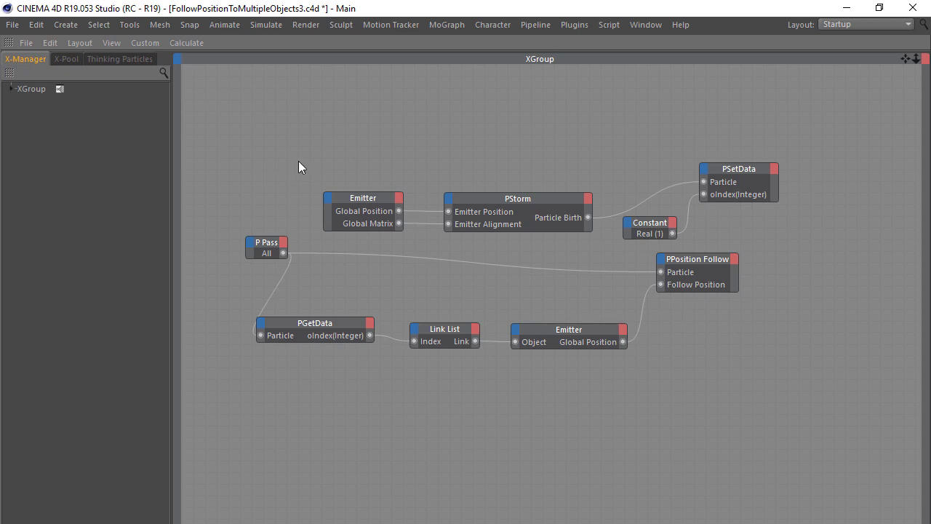
key(ctrl+Tab)
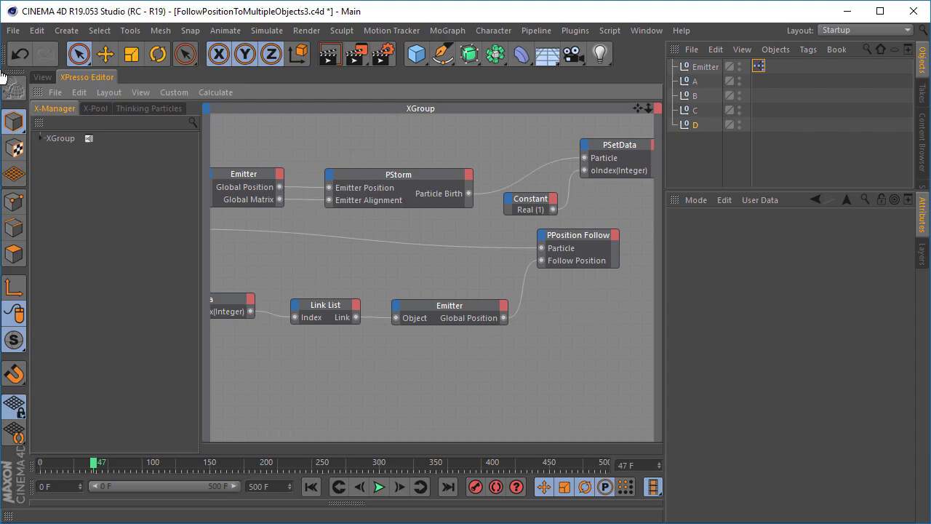
click(50, 78)
alt+drag(341, 280, 284, 276)
click(311, 487)
click(379, 487)
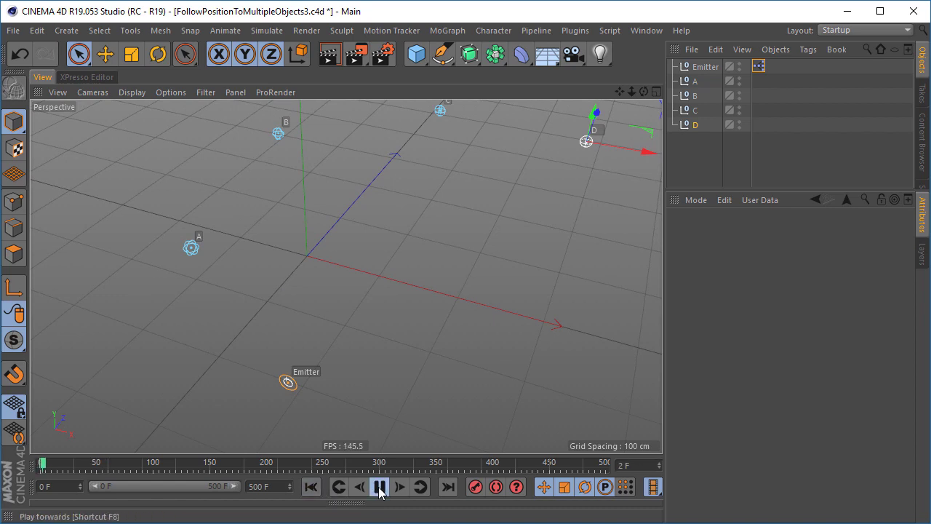
alt+drag(269, 357, 266, 343)
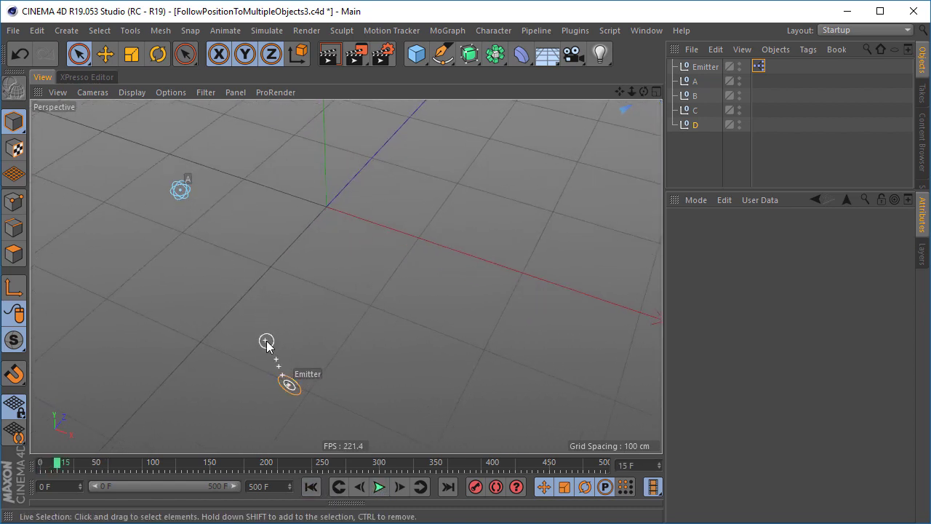
click(378, 486)
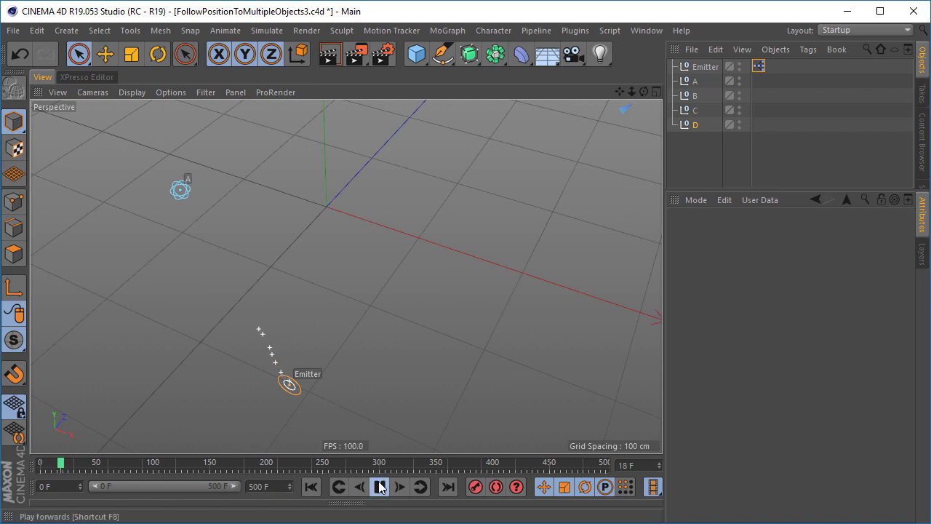
click(380, 486)
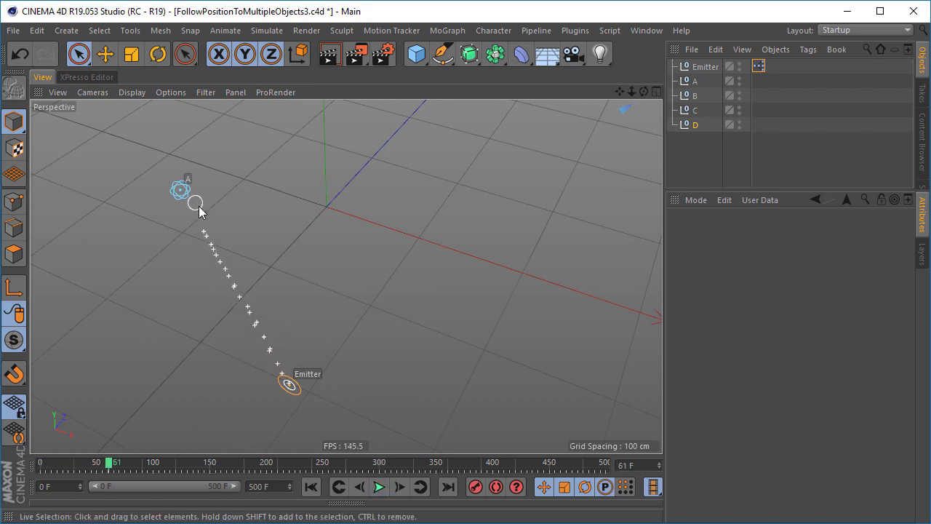
alt+drag(200, 204, 223, 174)
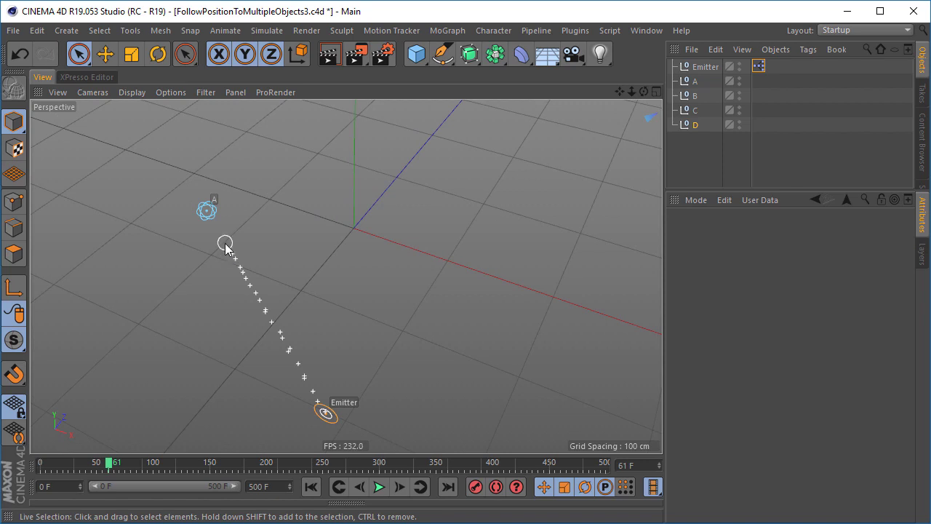
alt+drag(242, 244, 210, 273)
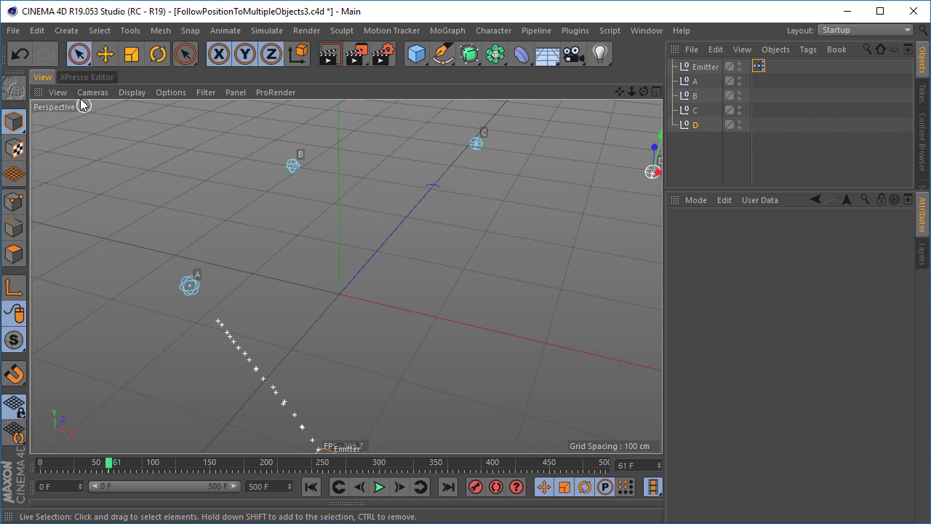
- Spread out the P Pass, PPosition Follow and lower Emitter nodes in the enlarged XPresso editor
click(87, 77)
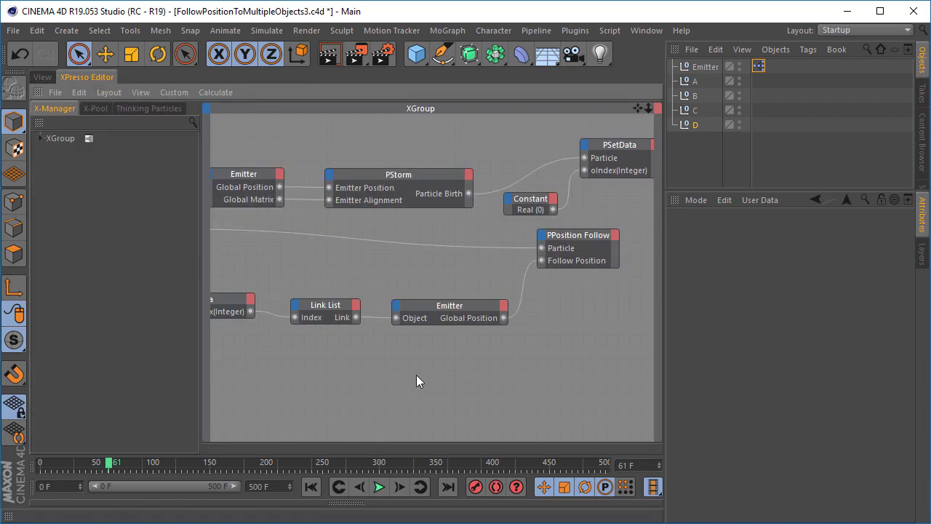
key(ctrl+Tab)
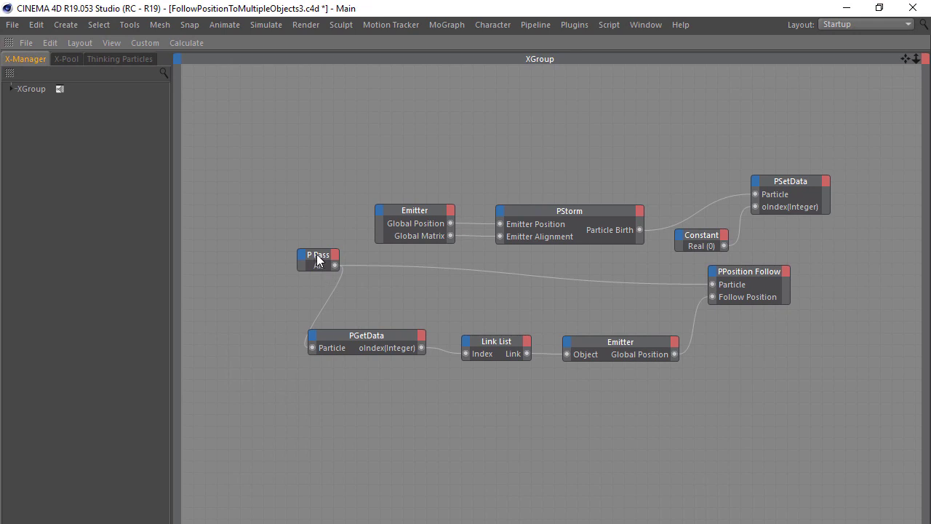
drag(316, 254, 255, 256)
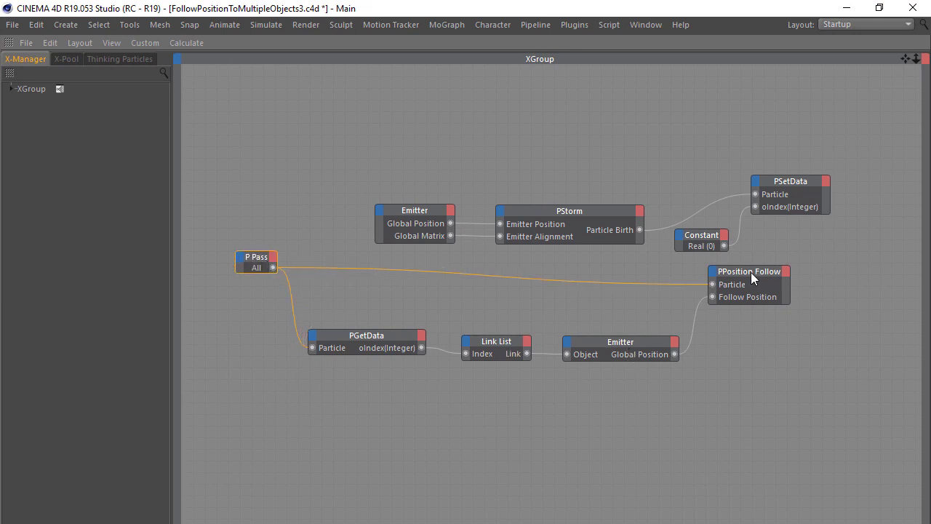
drag(751, 272, 768, 278)
drag(609, 345, 622, 349)
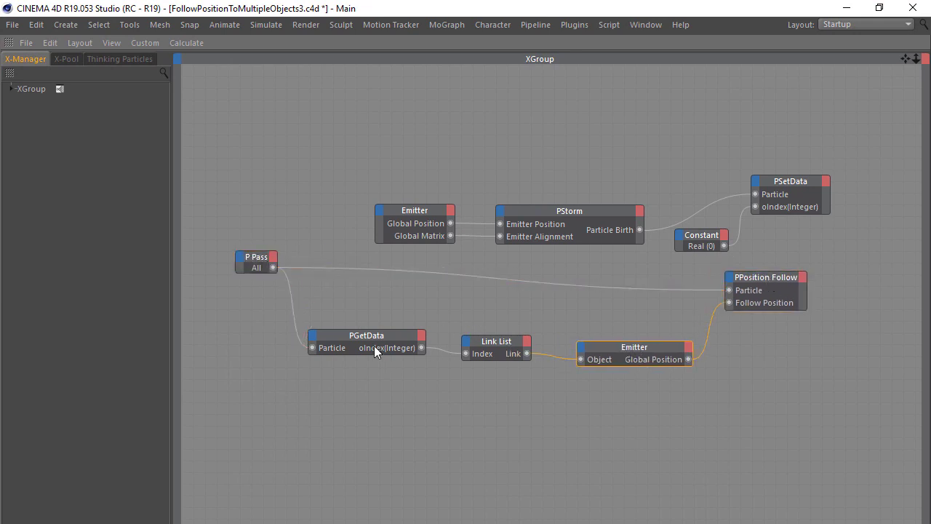
- Add a Position output port to the PGetData node and move the node farther from Link List
click(421, 335)
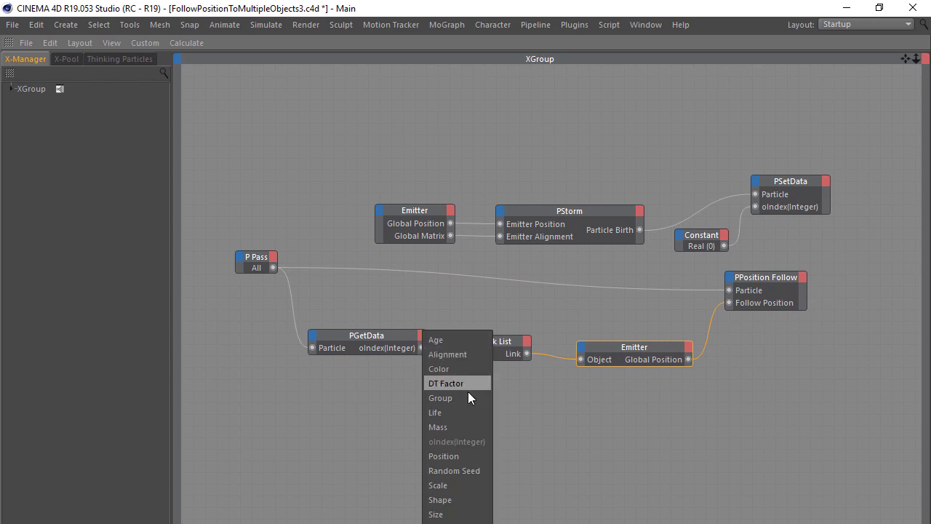
click(467, 456)
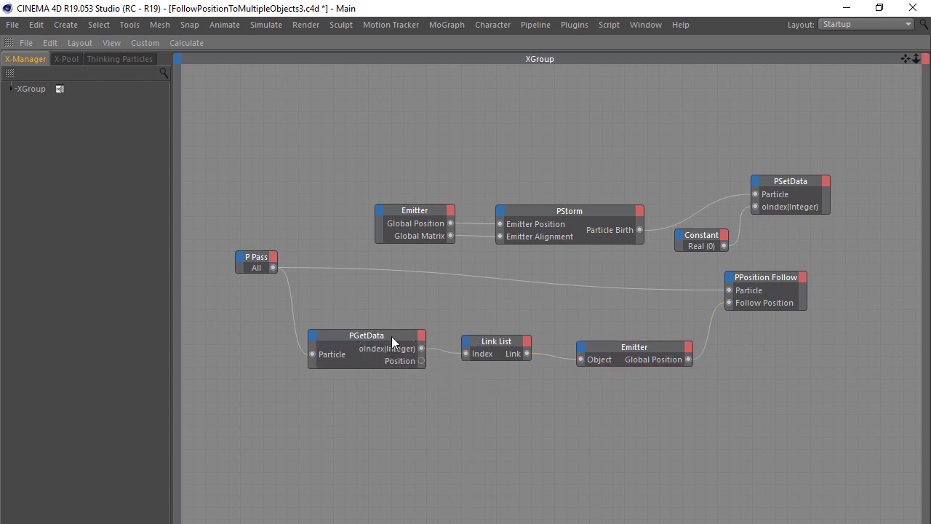
drag(391, 335, 480, 450)
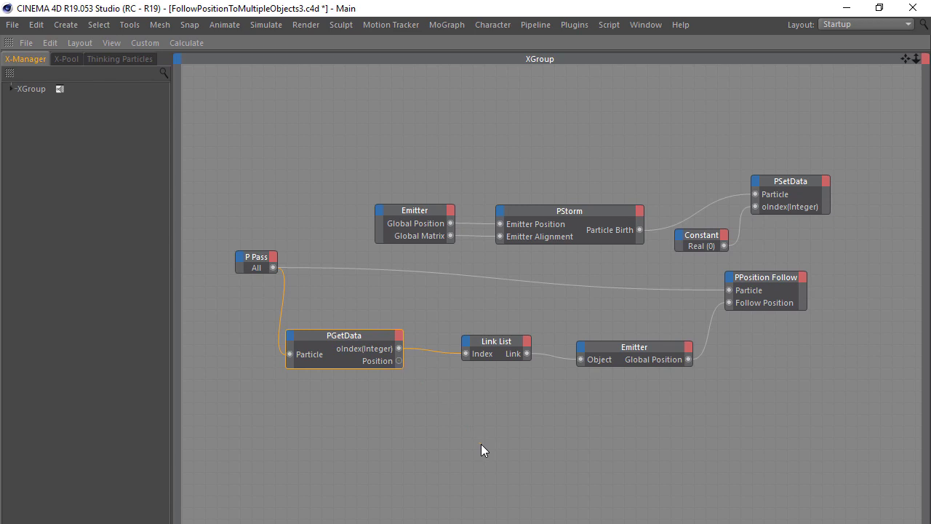
click(626, 350)
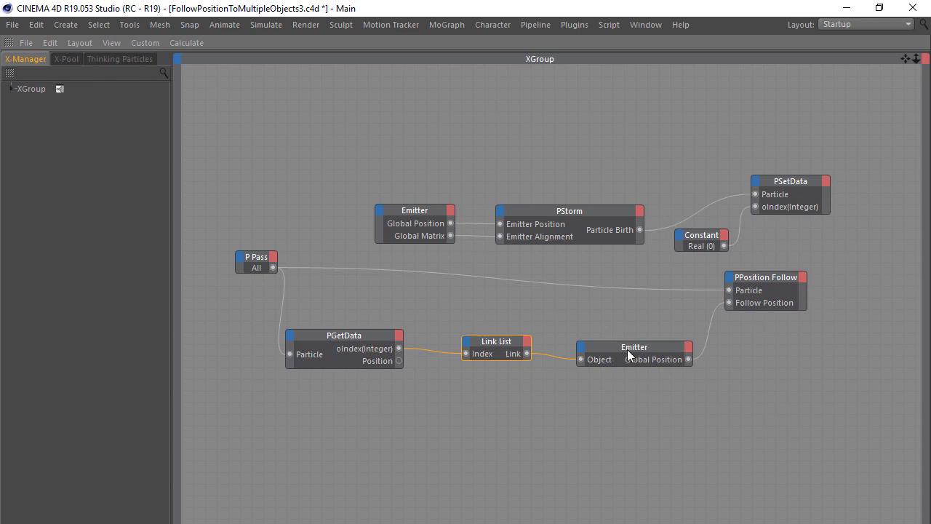
click(562, 318)
- Find the Distance operator in the X-Pool and add it to the XGroup above the Link List node
click(71, 58)
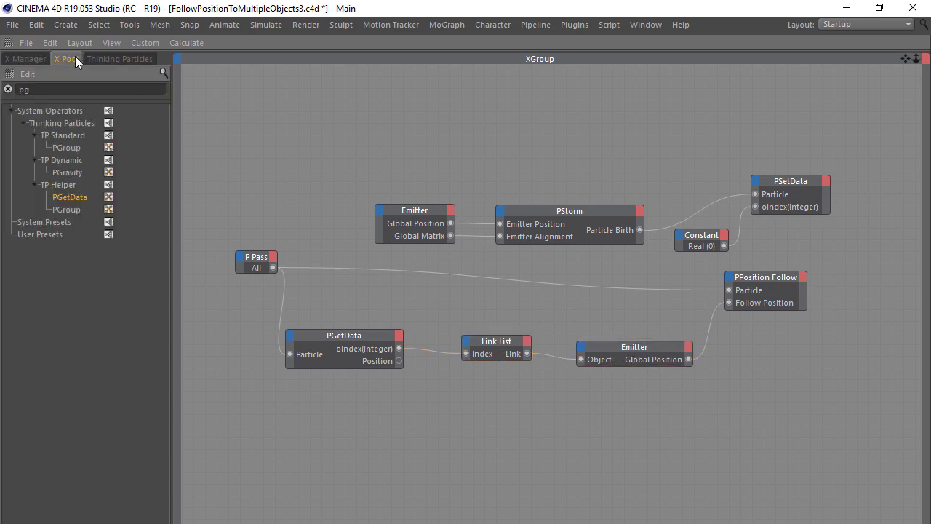
text(dis)
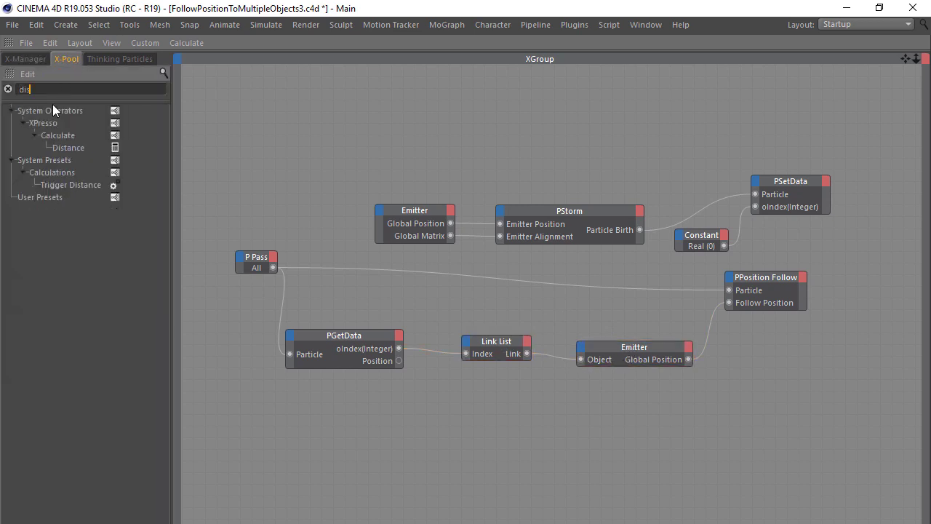
drag(72, 147, 507, 297)
- Lower the PGetData, Link List and Emitter nodes, and wire PGetData's Position and Emitter's Global Position into Distance inputs 1 and 2
click(621, 353)
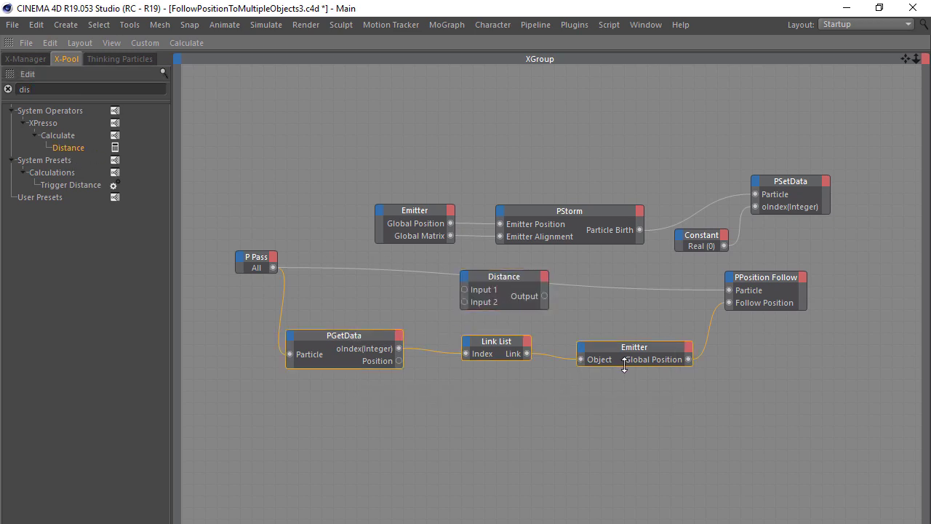
shift+click(496, 346)
shift+click(367, 350)
drag(372, 350, 682, 393)
click(414, 331)
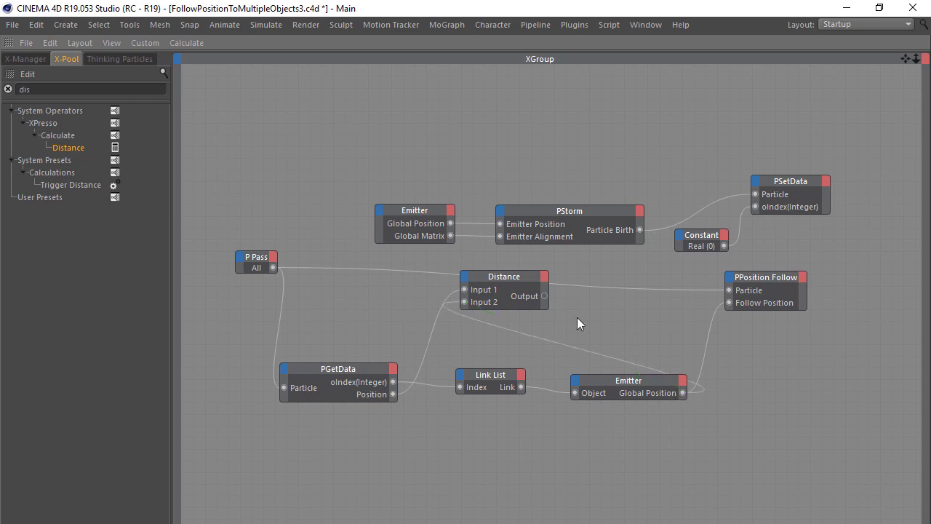
drag(346, 353, 555, 429)
drag(507, 284, 500, 318)
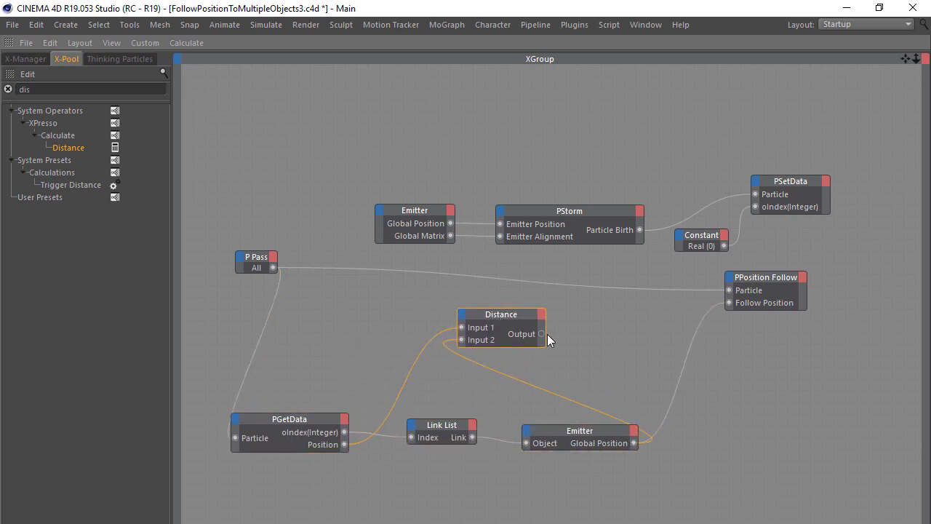
- Move PPosition Follow farther out and add a Compare operator from the X-Pool beside the Distance node
click(587, 336)
click(756, 283)
drag(766, 277, 798, 276)
middle_drag(822, 302, 694, 295)
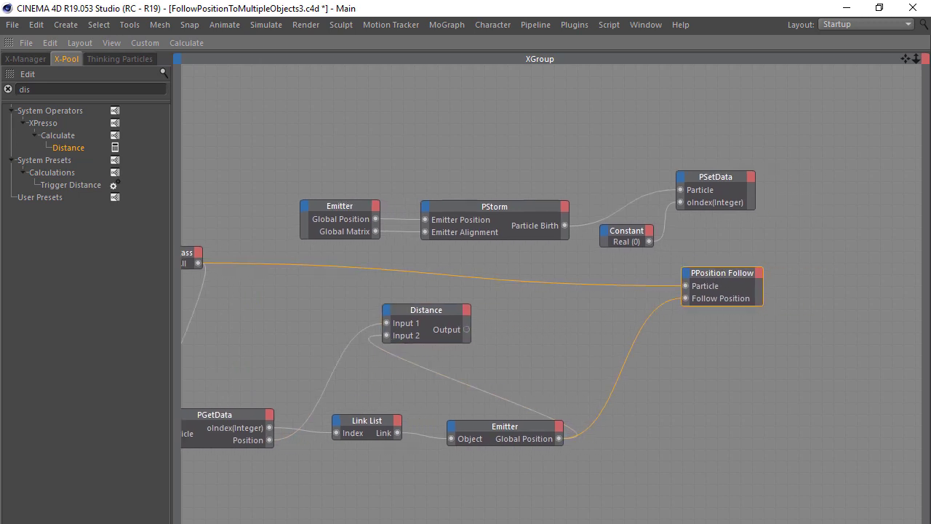
middle_drag(536, 317, 624, 307)
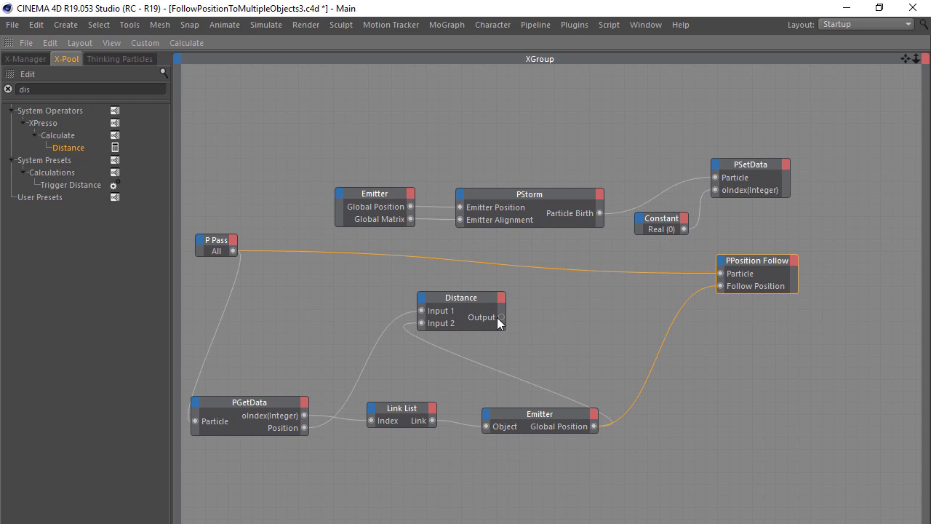
drag(564, 315, 562, 311)
drag(38, 90, 2, 96)
text(com)
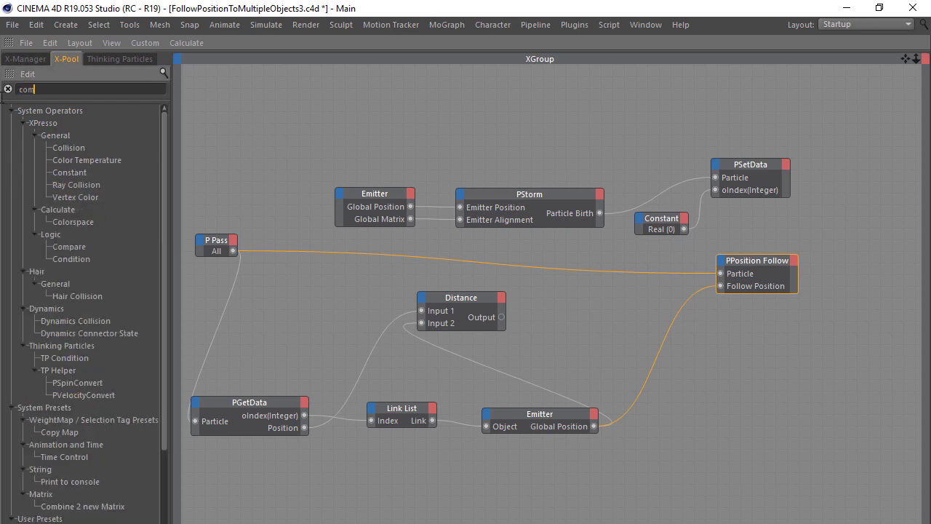
drag(66, 147, 553, 309)
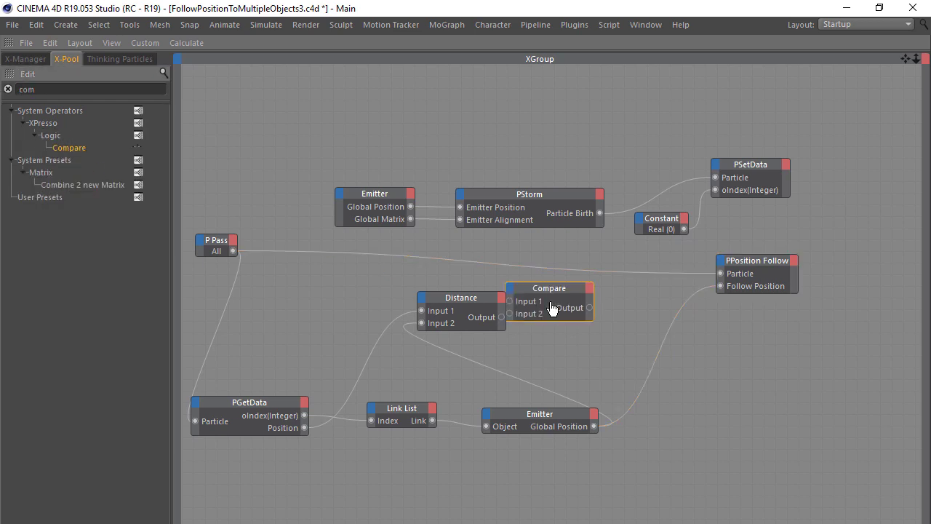
- Move the Compare node away from Distance and connect the Distance output to Compare's Input 1
key(ctrl+Tab)
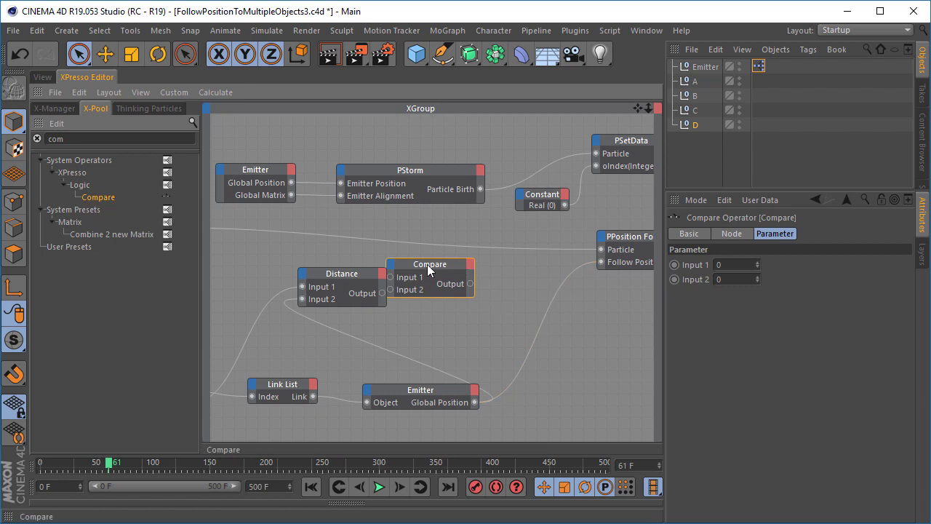
drag(427, 264, 461, 271)
drag(431, 285, 427, 287)
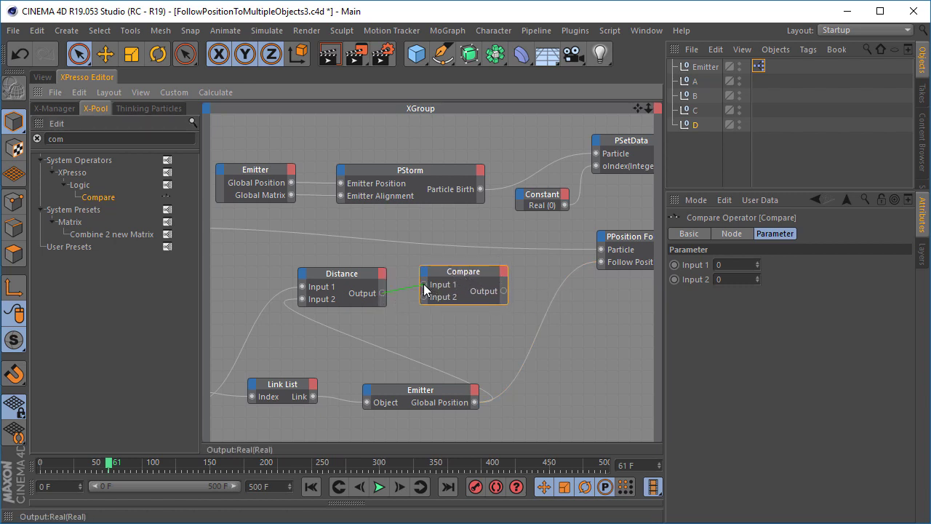
- Set the Compare node's function to <= and its Input 2 to 200
click(742, 235)
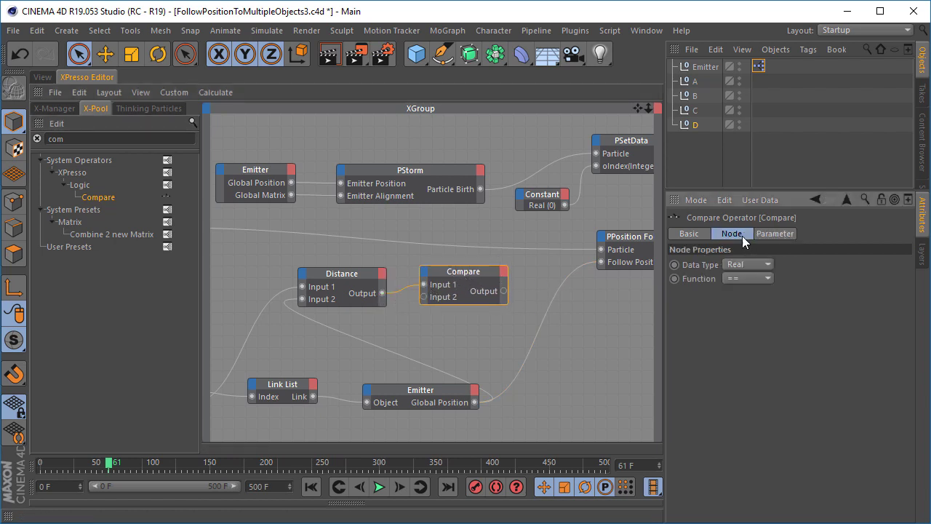
click(750, 278)
click(750, 316)
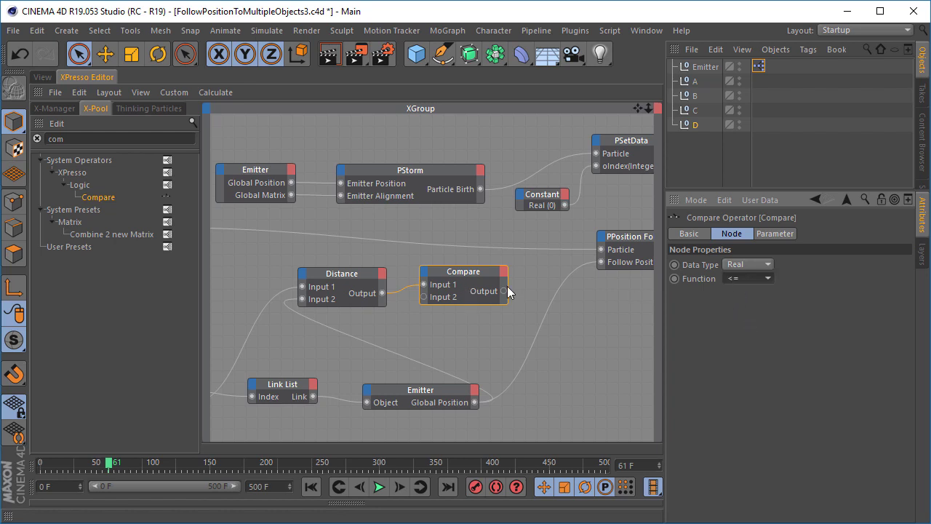
shift+click(760, 234)
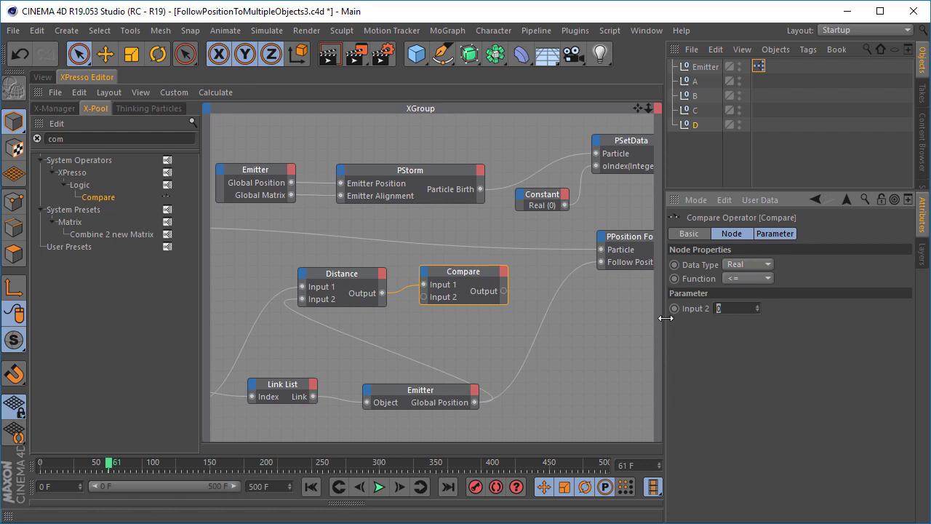
text(200)
- Move the PPosition Follow node farther out and shift the Compare node slightly away from Distance to make room
mouse_move(504, 291)
mouse_down()
mouse_move(542, 301)
mouse_move(505, 290)
mouse_up()
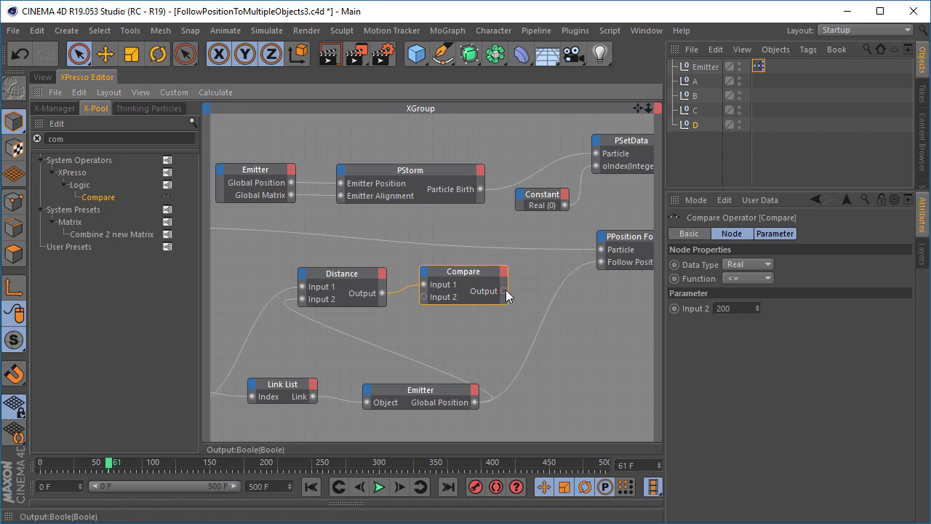
drag(569, 309, 537, 303)
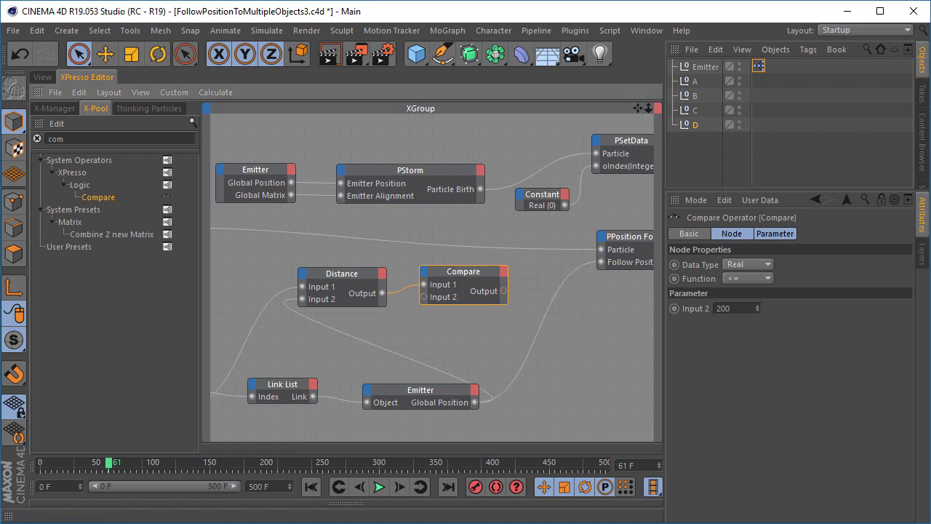
alt+middle_drag(537, 300, 391, 259)
drag(490, 195, 567, 179)
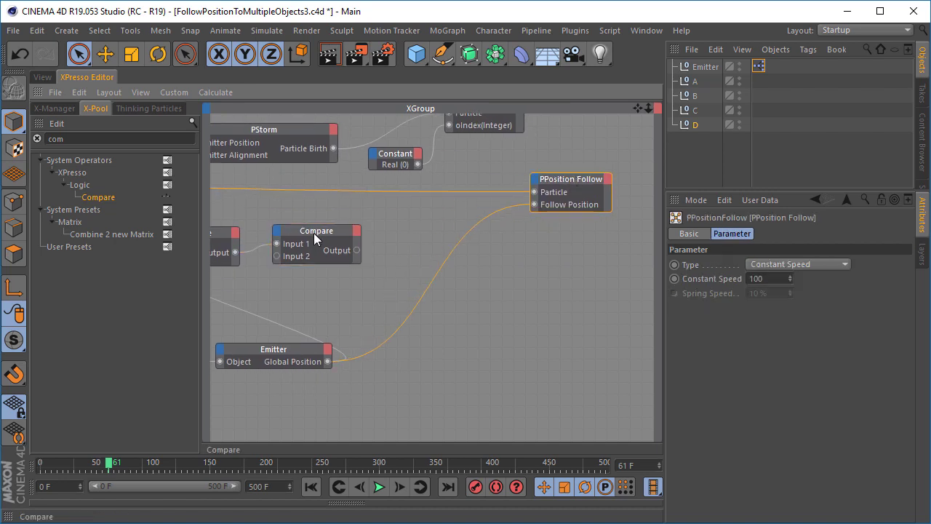
drag(314, 232, 338, 234)
double_click(735, 311)
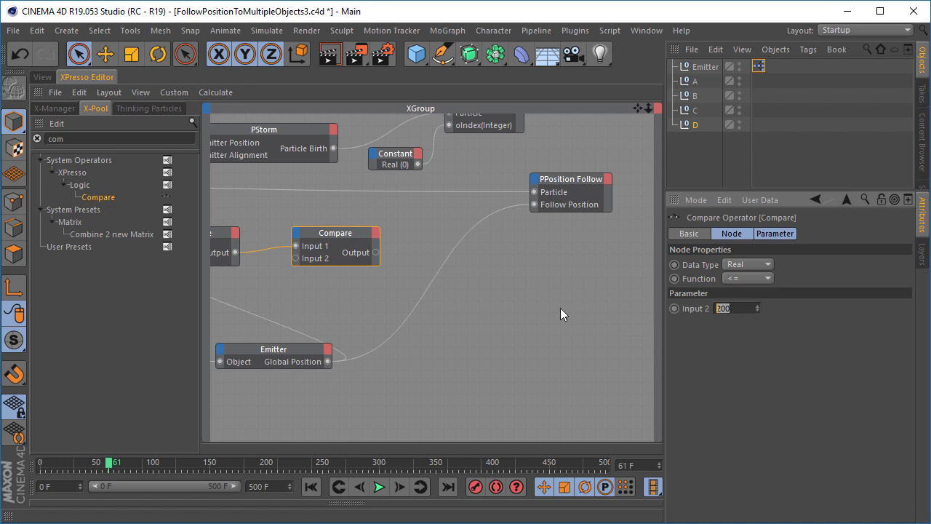
click(476, 306)
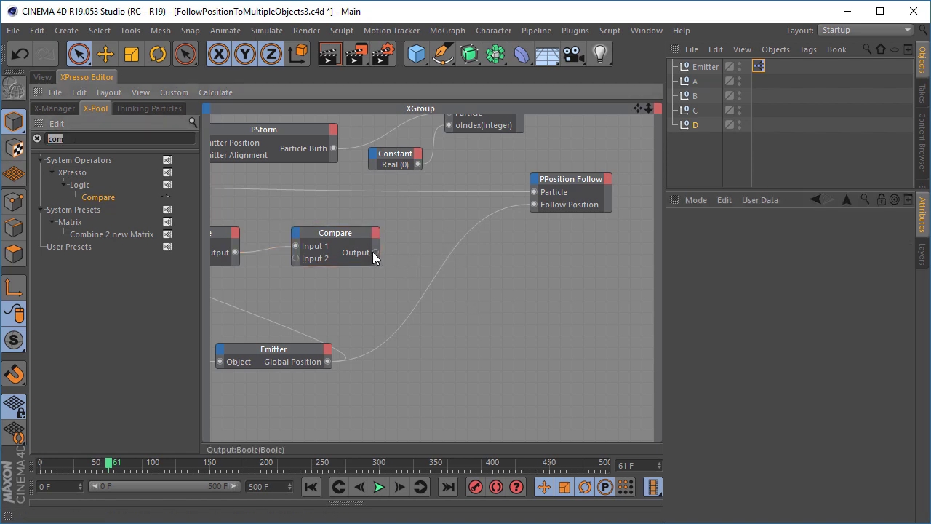
- Add a Condition operator from the X-Pool beside Compare and wire Compare's Output into its Switch input
drag(375, 252, 415, 238)
text(con)
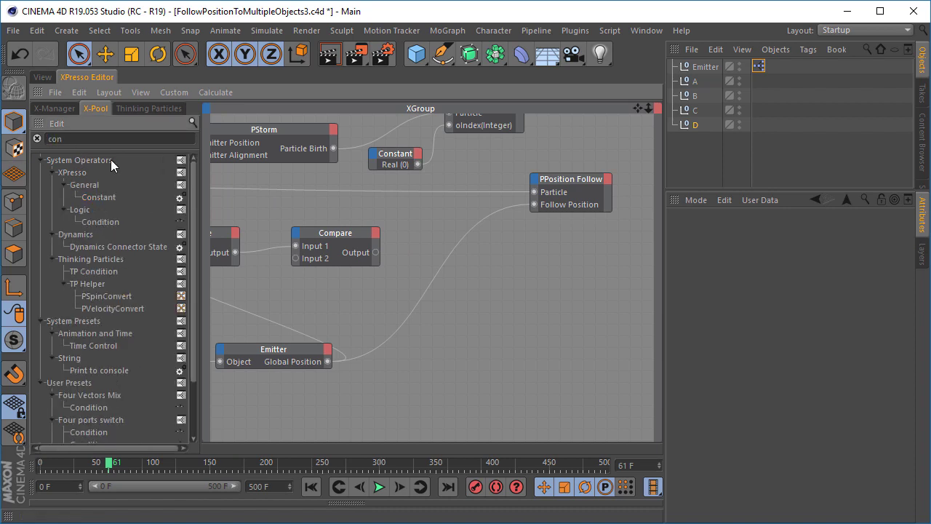
drag(101, 222, 457, 279)
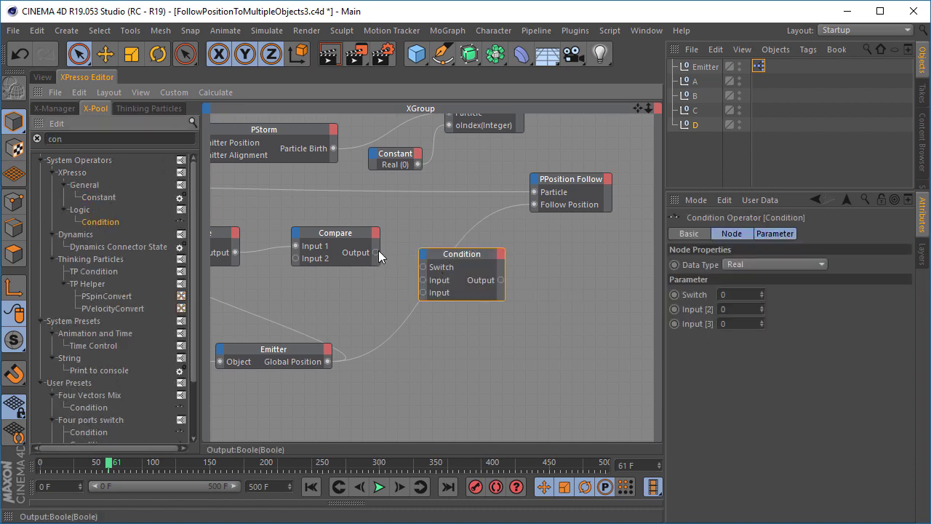
drag(376, 252, 459, 259)
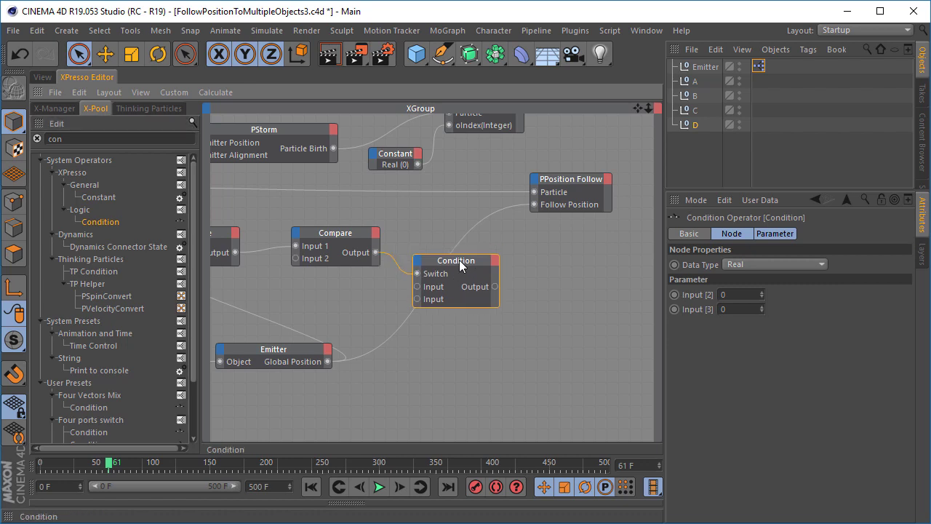
- Move the PGetData node up between P Pass and Distance, and reorder its outputs so Position sits above oIndex
alt+middle_drag(494, 285, 640, 272)
alt+middle_drag(315, 240, 400, 239)
alt+middle_drag(223, 349, 276, 333)
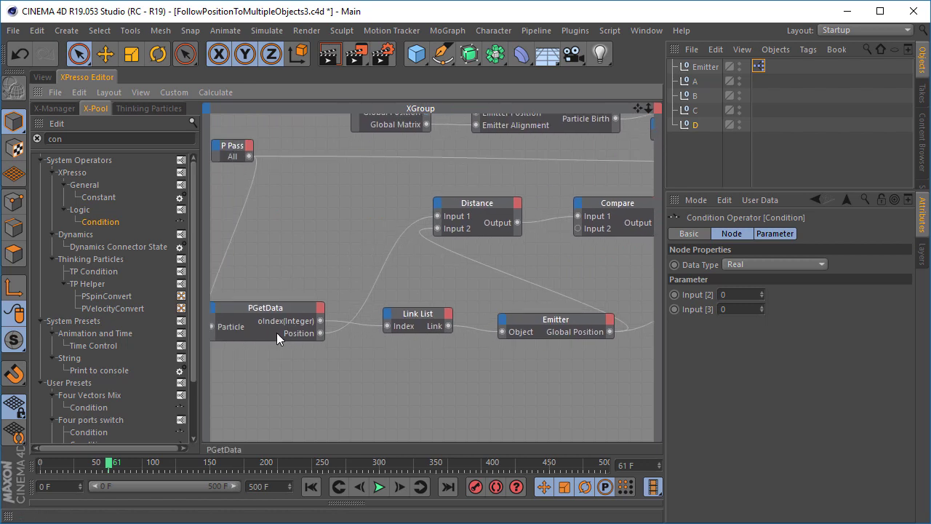
click(271, 320)
drag(252, 312, 294, 243)
drag(341, 268, 346, 256)
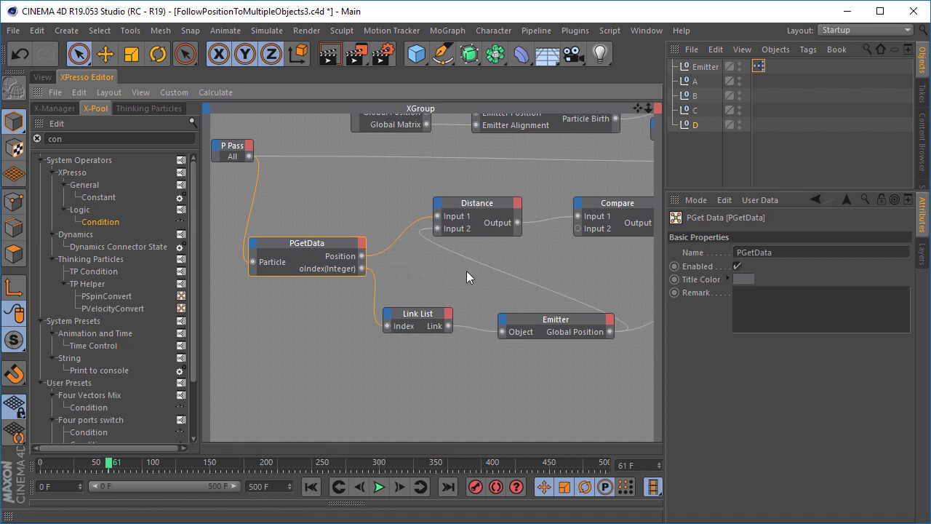
- Move the Distance node slightly up and closer to Compare in the enlarged XPresso Editor, then restore the editor's size
alt+middle_drag(546, 257, 271, 293)
key(ctrl+Tab)
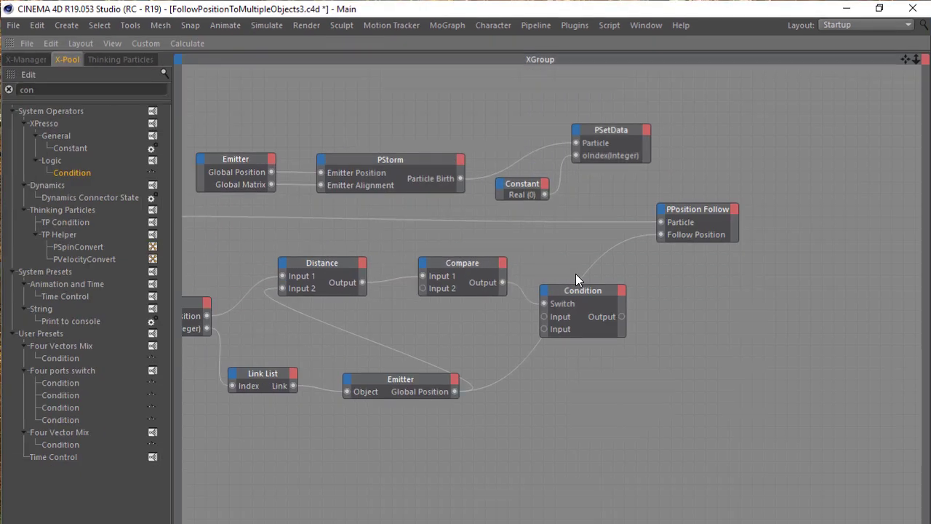
alt+middle_drag(513, 253, 586, 235)
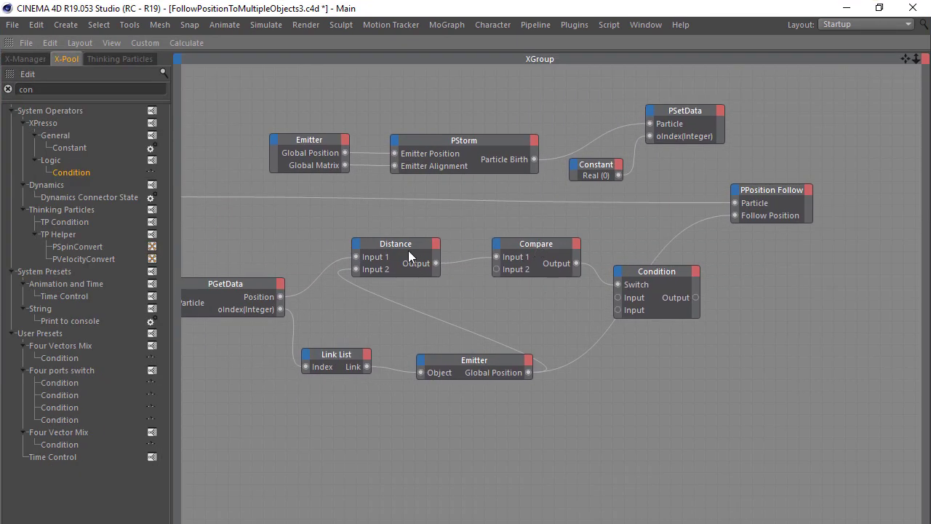
drag(409, 254, 429, 242)
click(543, 243)
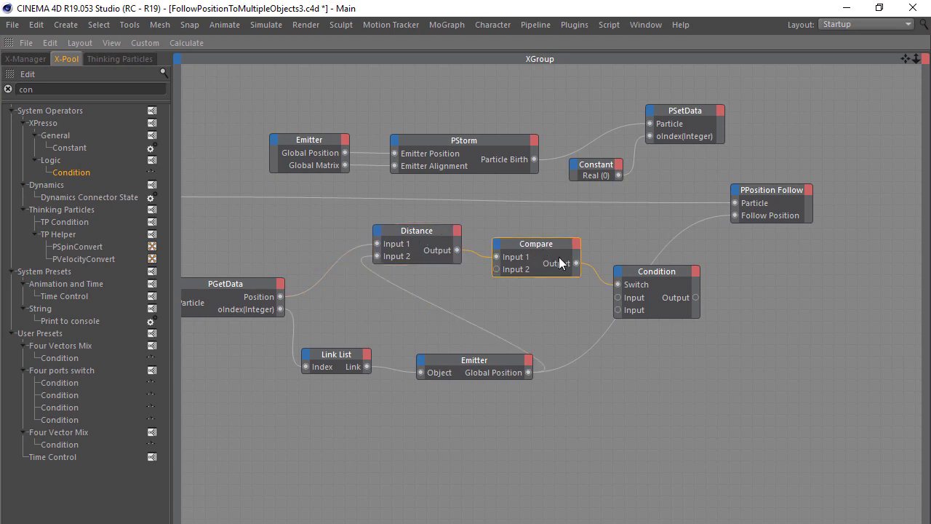
key(ctrl+Tab)
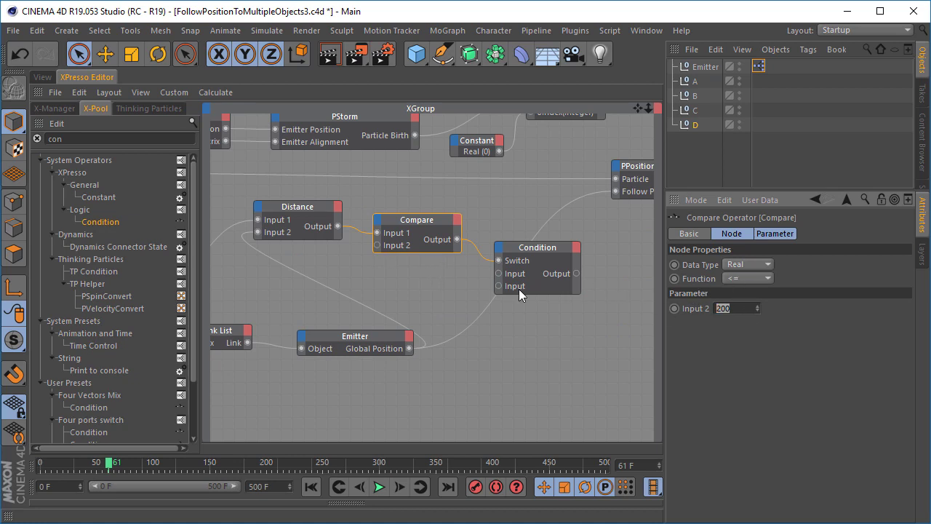
- Set the Condition node's Input [3] to 1 and shift the node slightly away from Compare
click(533, 248)
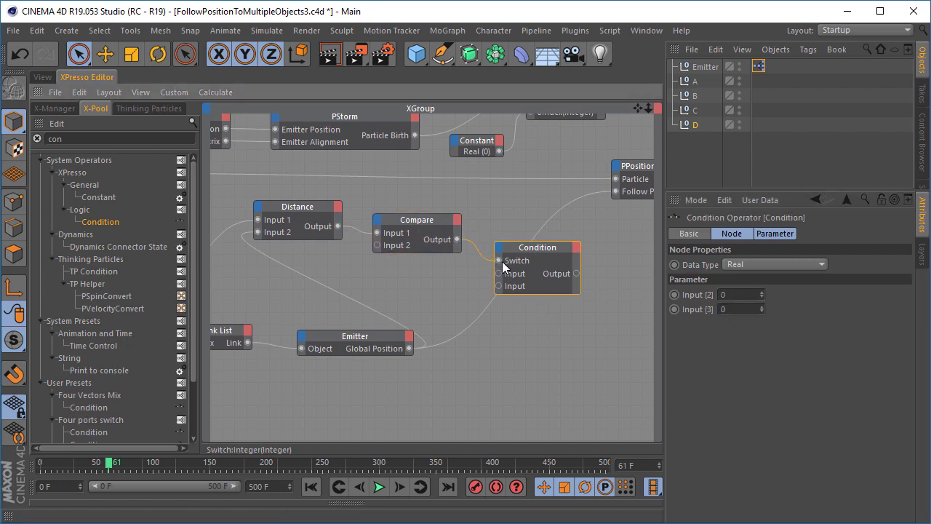
middle_drag(505, 262, 439, 259)
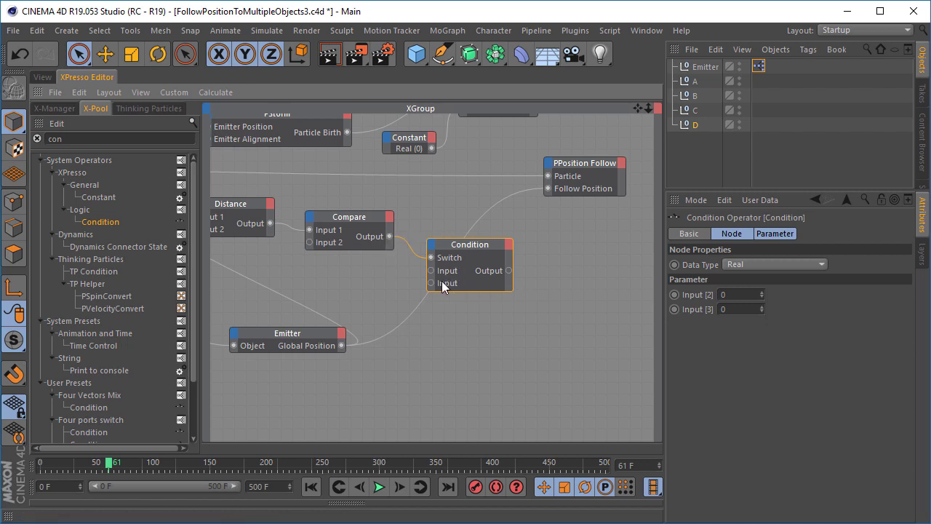
click(738, 310)
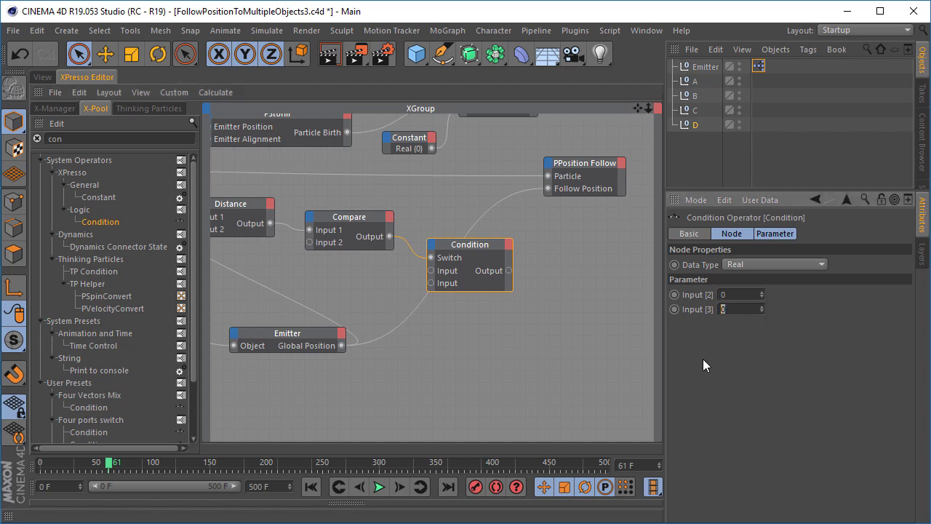
text(1)
key(Tab)
mouse_move(451, 243)
mouse_down()
mouse_move(476, 241)
mouse_move(465, 240)
mouse_up()
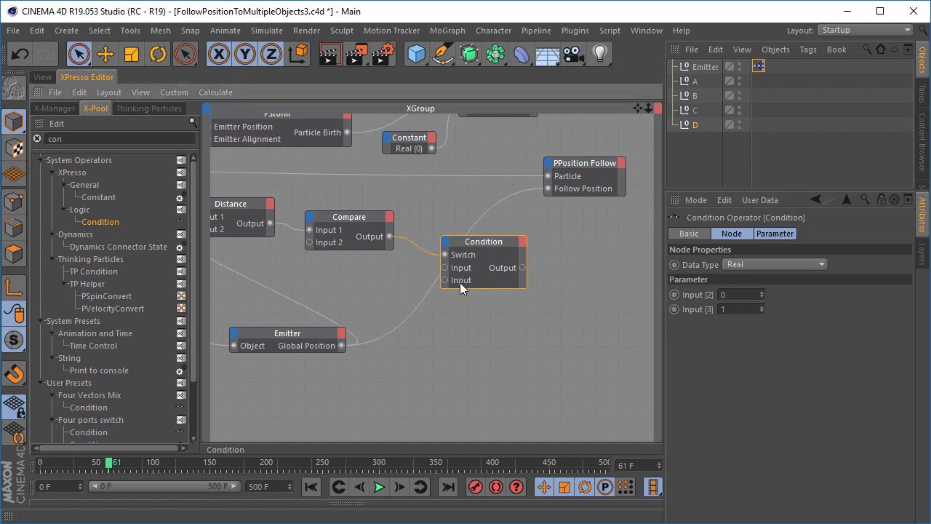
drag(745, 311, 625, 320)
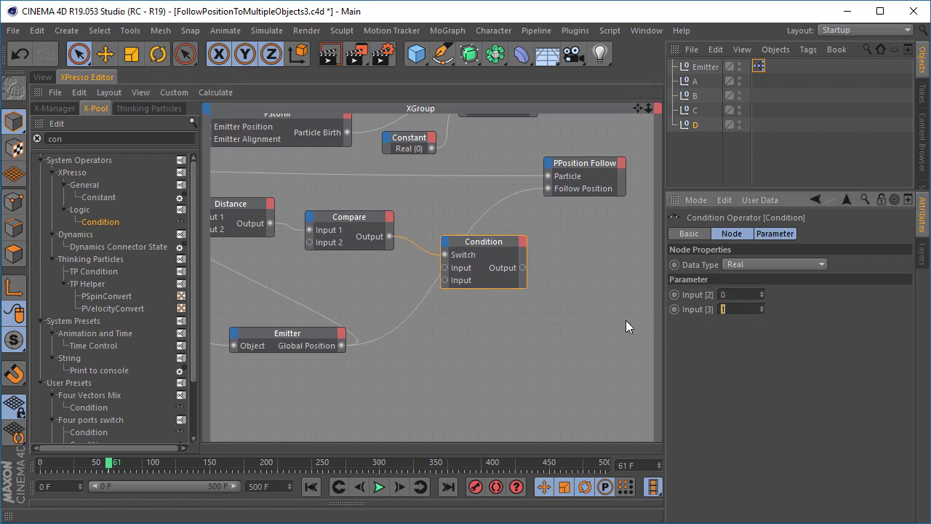
click(528, 317)
- Duplicate the PSetData node beyond Condition and wire P Pass's All output into the copy's Particle input
alt+middle_drag(516, 307, 576, 364)
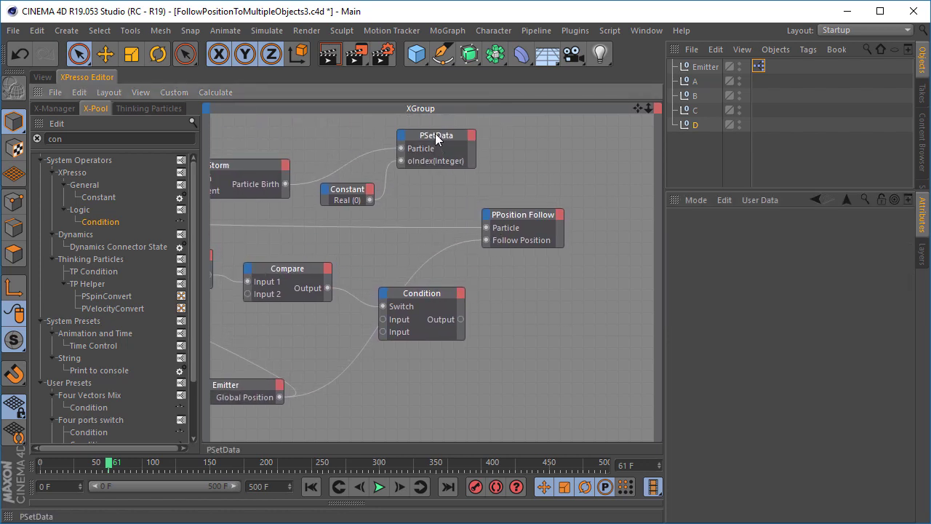
ctrl+drag(425, 139, 563, 300)
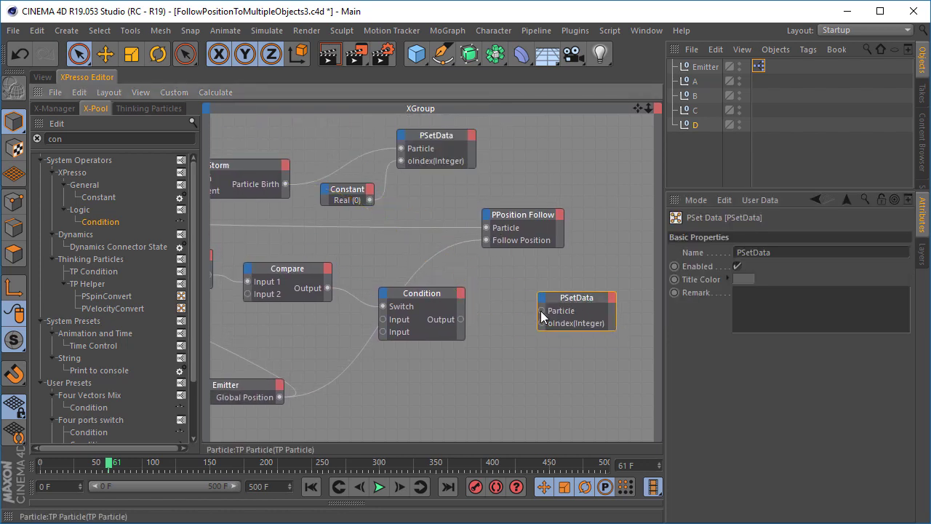
click(508, 284)
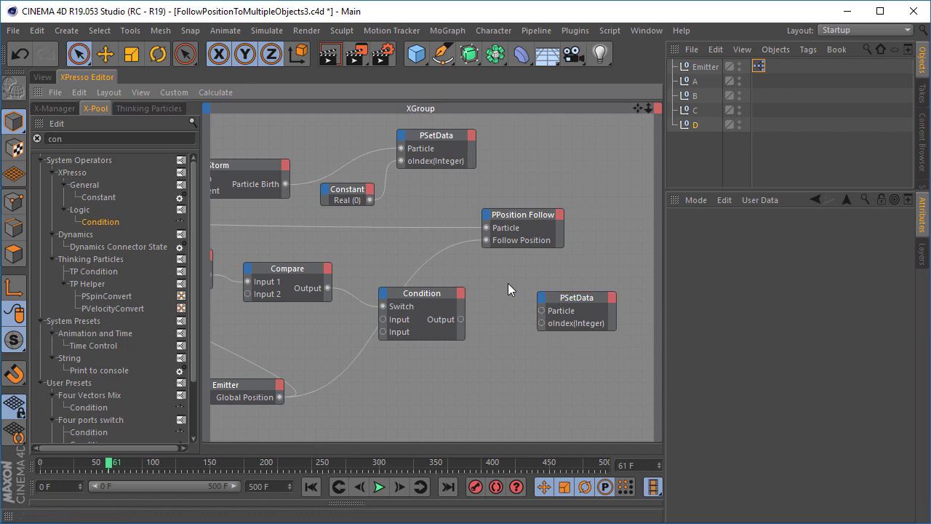
key(ctrl+Tab)
alt+middle_drag(537, 303, 676, 287)
alt+middle_drag(206, 279, 259, 284)
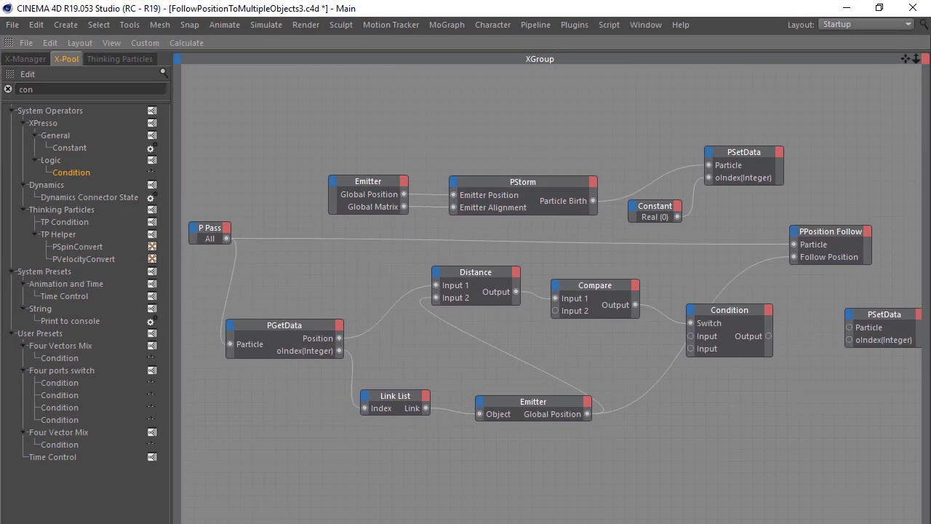
drag(227, 238, 851, 327)
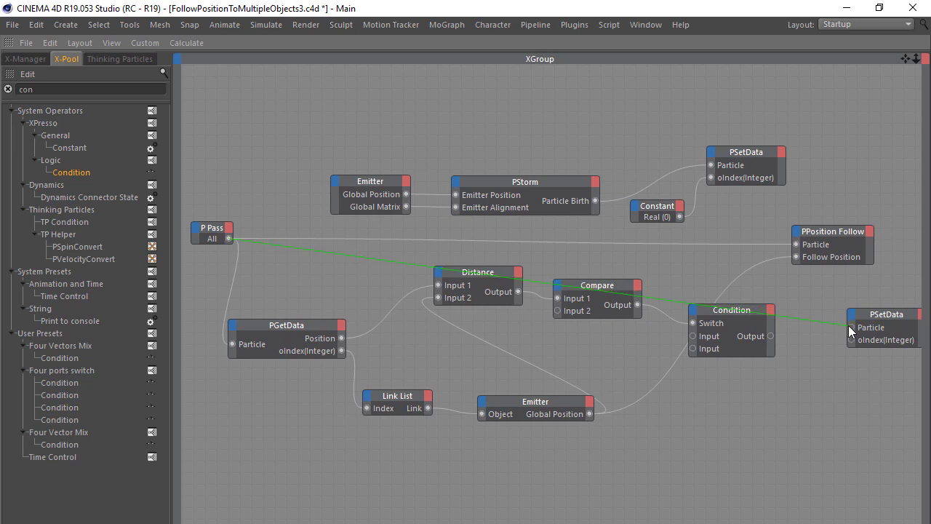
alt+middle_drag(828, 283, 616, 262)
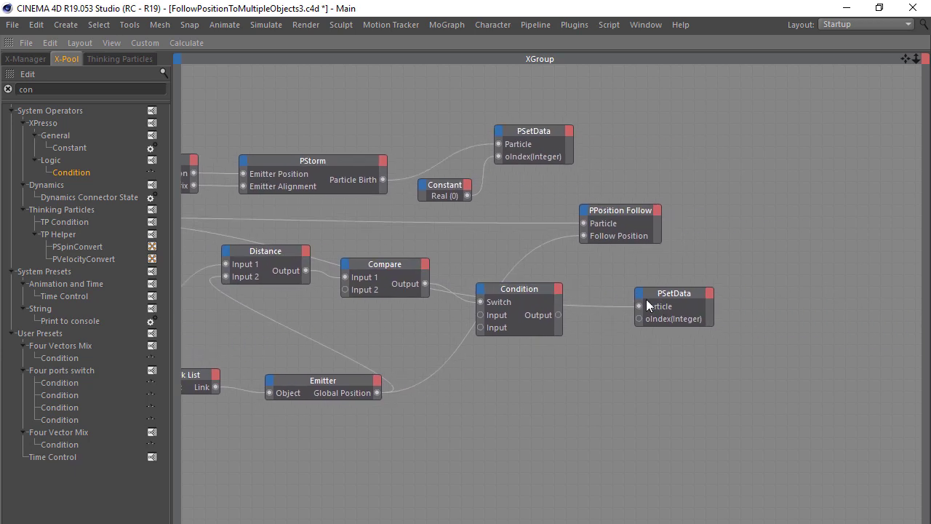
- Spread Condition and the PSetData copy apart, and add a Math:Add operator between them with Condition's Output wired to its first Input
drag(512, 288, 495, 310)
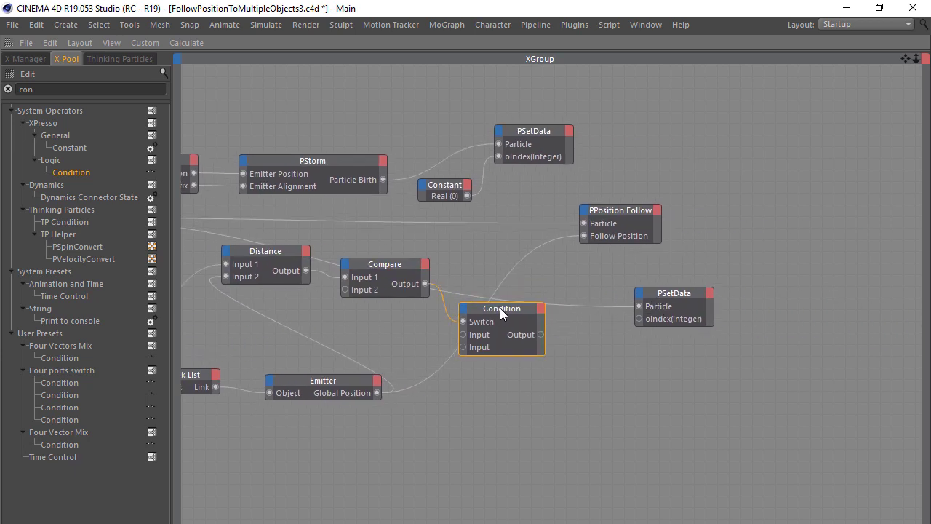
drag(684, 291, 720, 291)
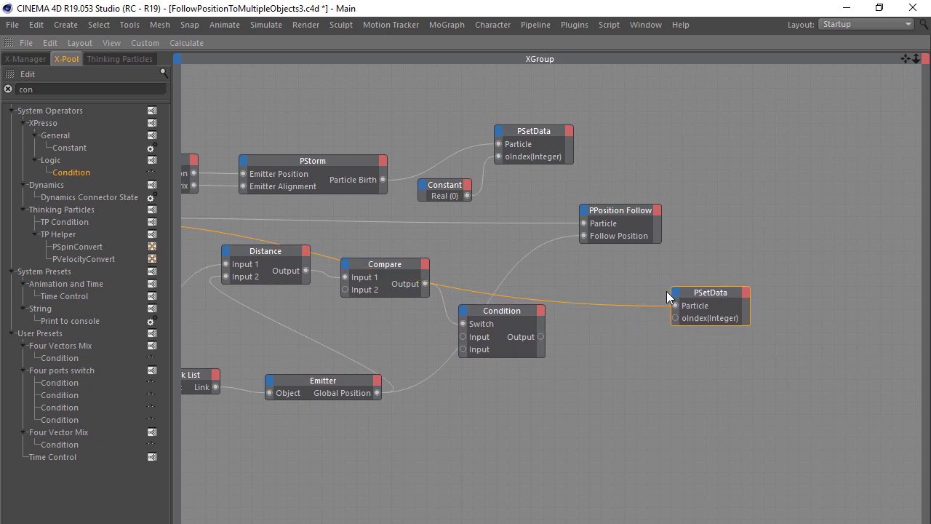
click(71, 93)
text(math)
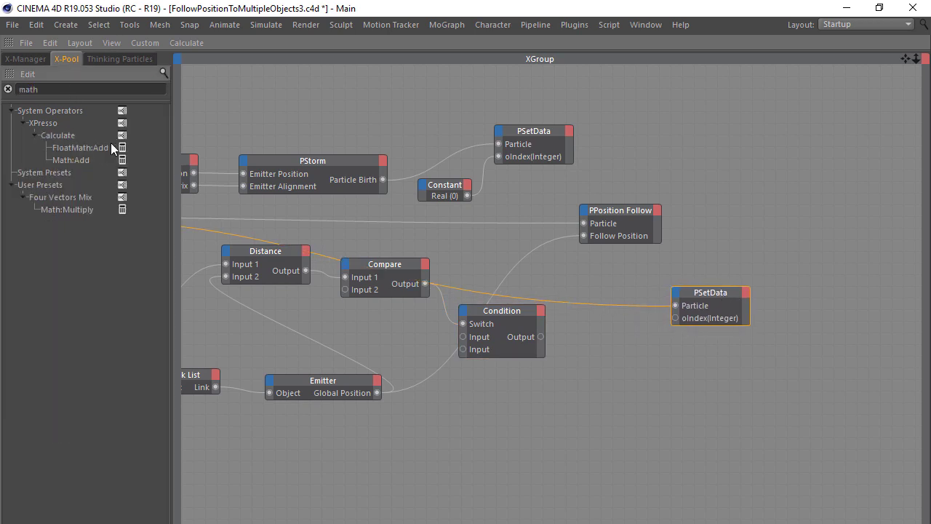
drag(111, 143, 565, 336)
click(574, 313)
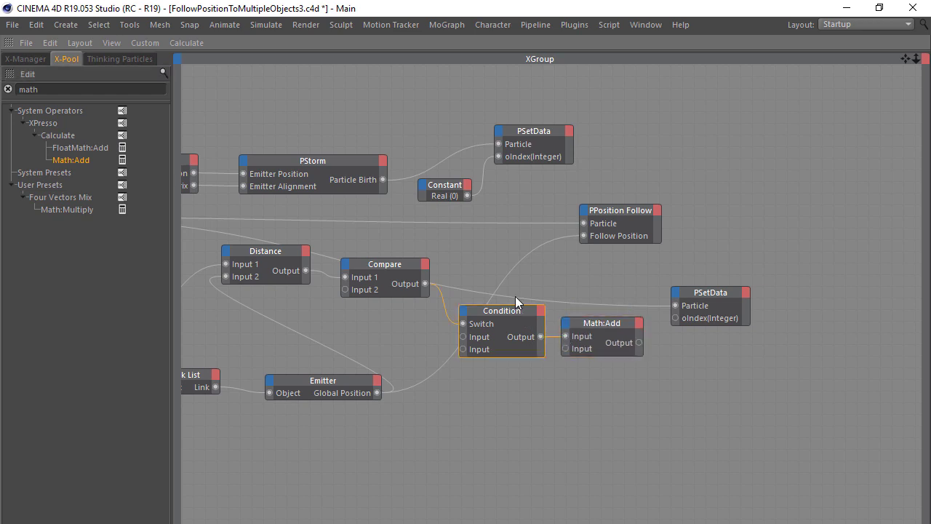
- Raise the Condition node and wire PGetData's oIndex output into Math:Add's second Input
drag(514, 311, 518, 279)
middle_drag(496, 354, 604, 352)
drag(237, 326, 673, 345)
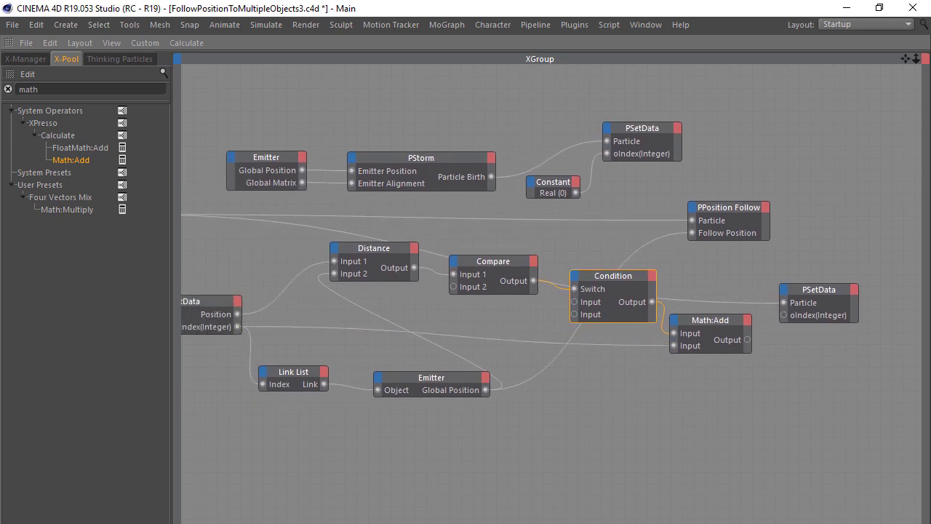
- Connect Math:Add's Output to the PSetData copy's oIndex input and move that PSetData node higher
middle_drag(734, 348, 616, 338)
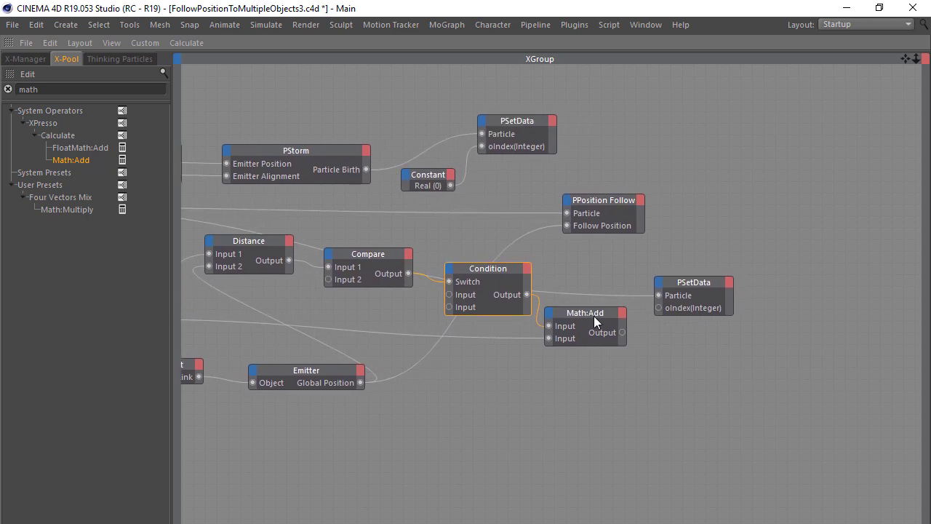
click(593, 316)
key(ctrl+Tab)
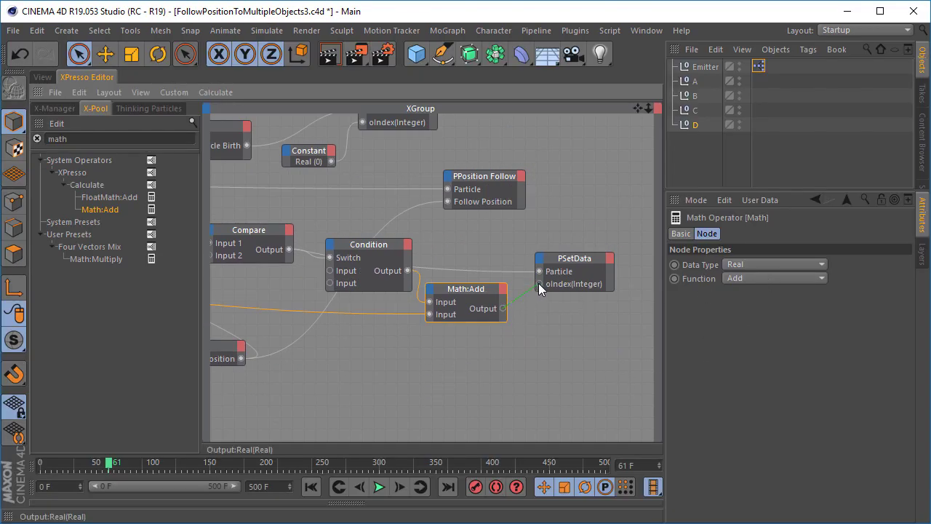
drag(537, 283, 583, 233)
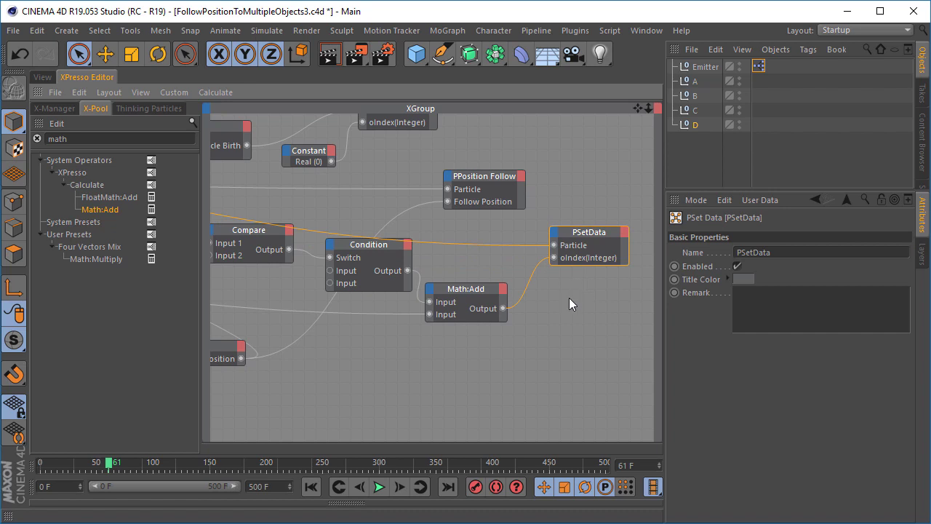
click(556, 318)
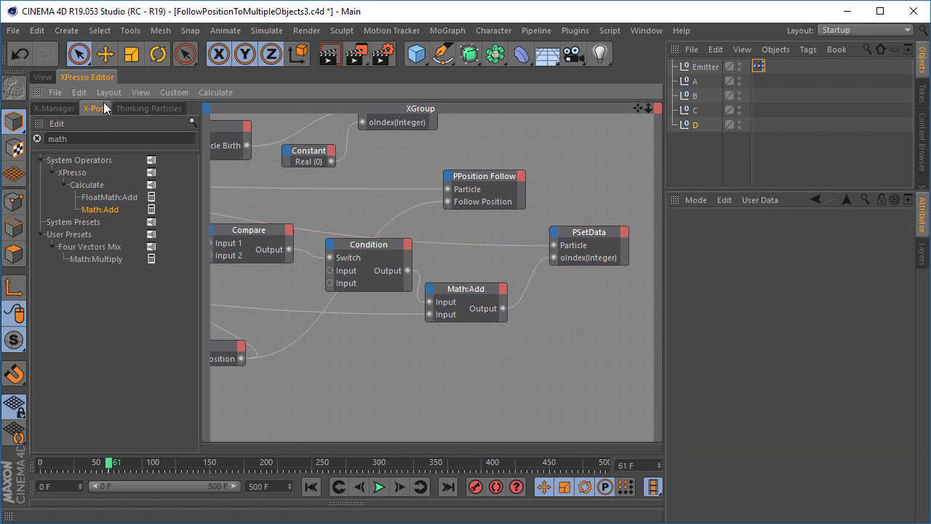
- Play the animation from the first frame in the 3D view and watch the particles' path around the nulls, stopping playback at the end
click(44, 77)
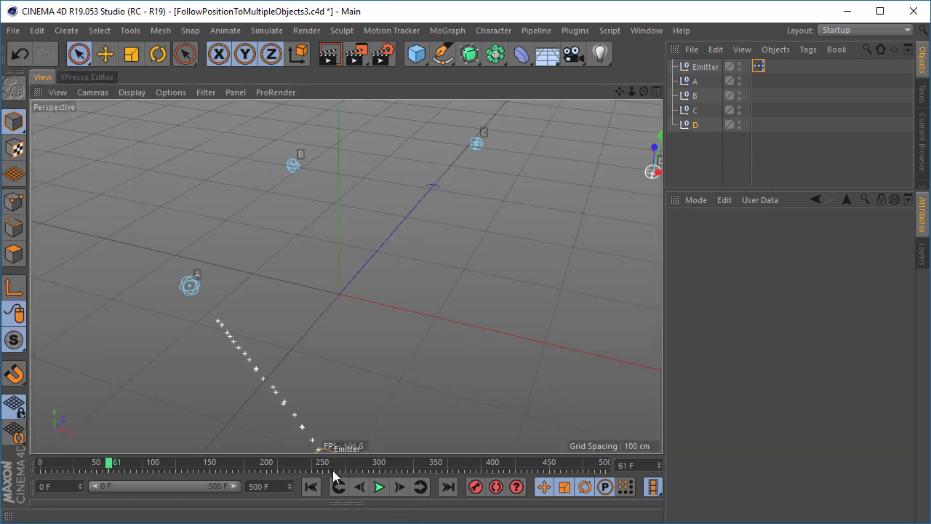
click(311, 486)
click(379, 486)
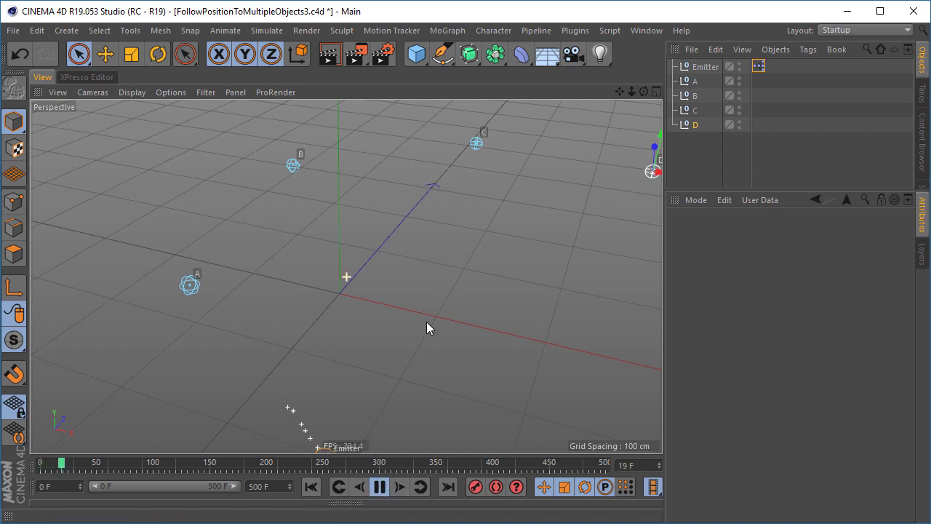
alt+middle_drag(426, 322, 424, 283)
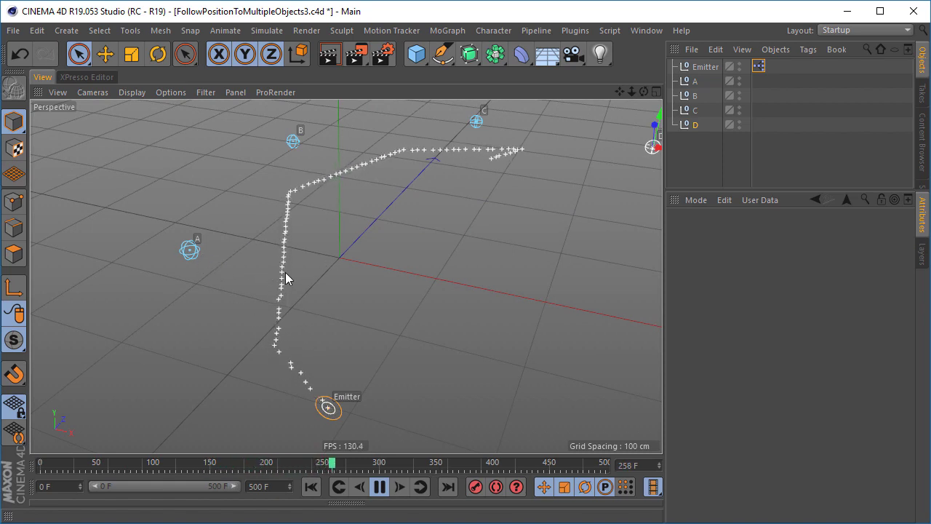
alt+drag(411, 284, 316, 225)
alt+middle_drag(403, 274, 364, 253)
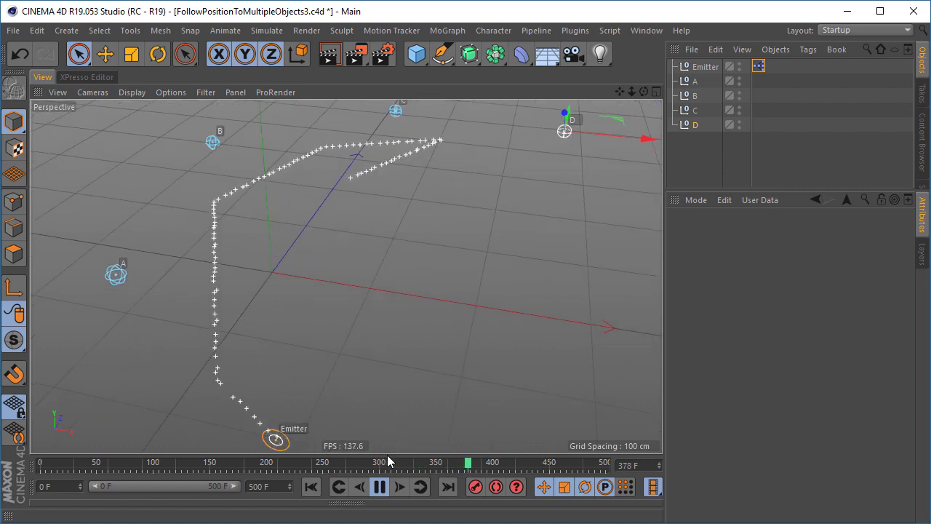
click(379, 486)
- Return to the XPresso graph and check the Input 2 threshold of the Compare node
click(87, 77)
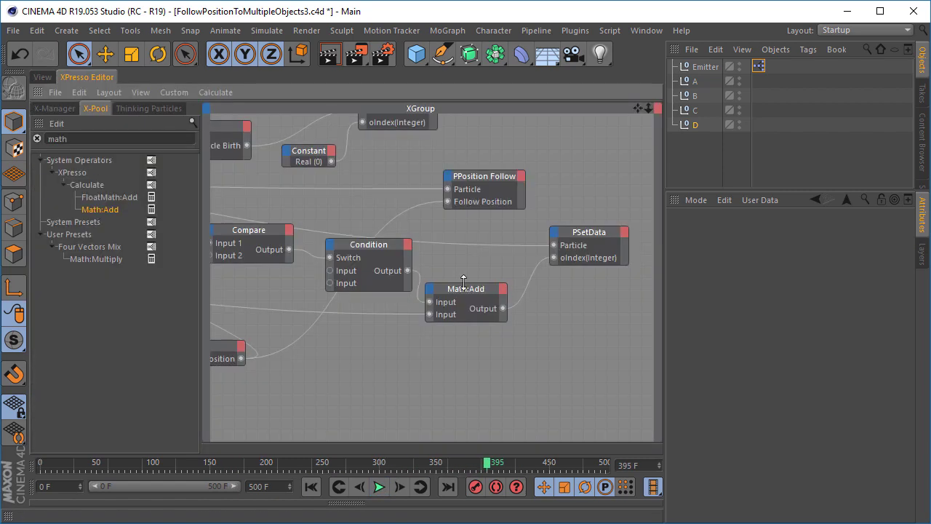
alt+middle_drag(239, 228, 344, 218)
click(344, 218)
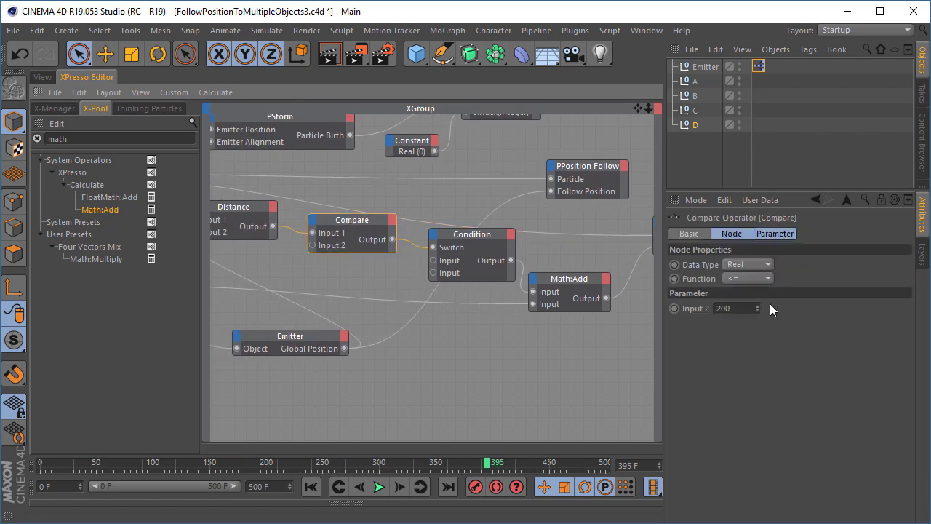
double_click(734, 309)
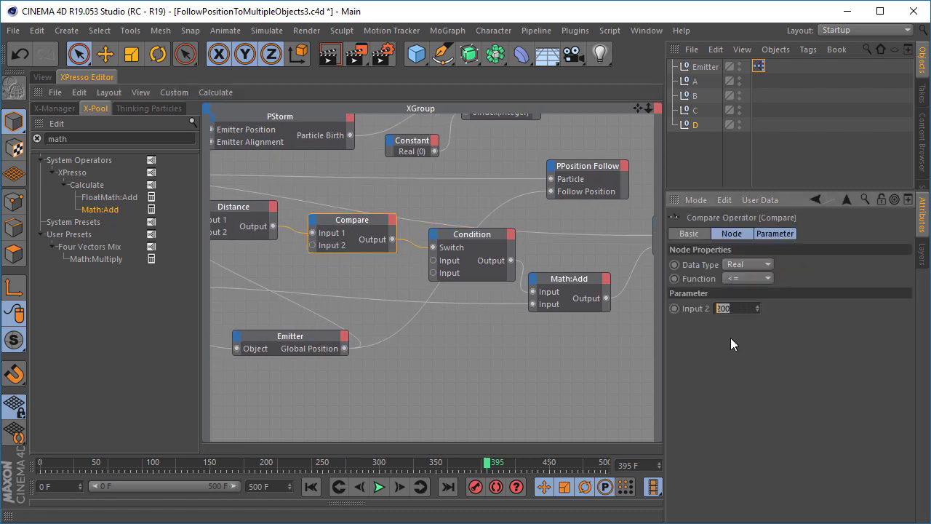
click(494, 364)
alt+middle_drag(384, 358, 433, 348)
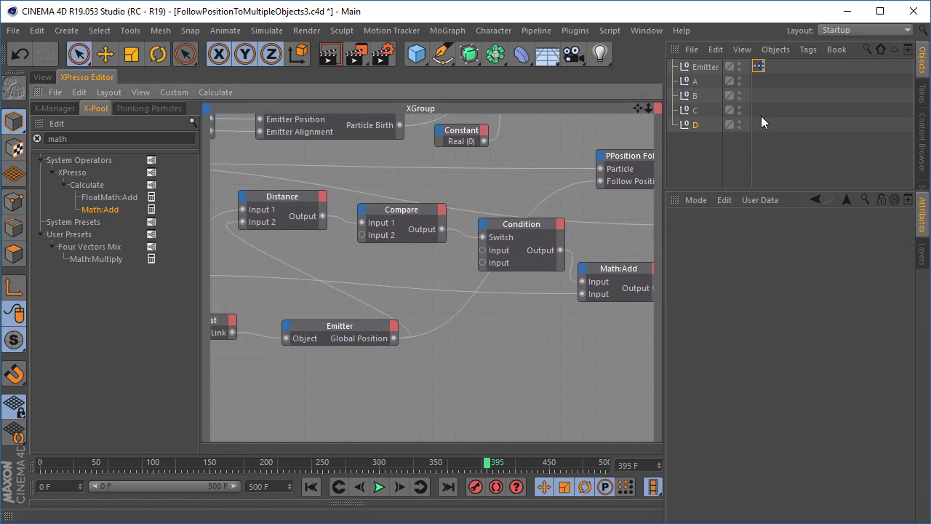
- Check null A's object properties and add a Radius output port to the Emitter node beside Global Position
click(697, 81)
click(746, 234)
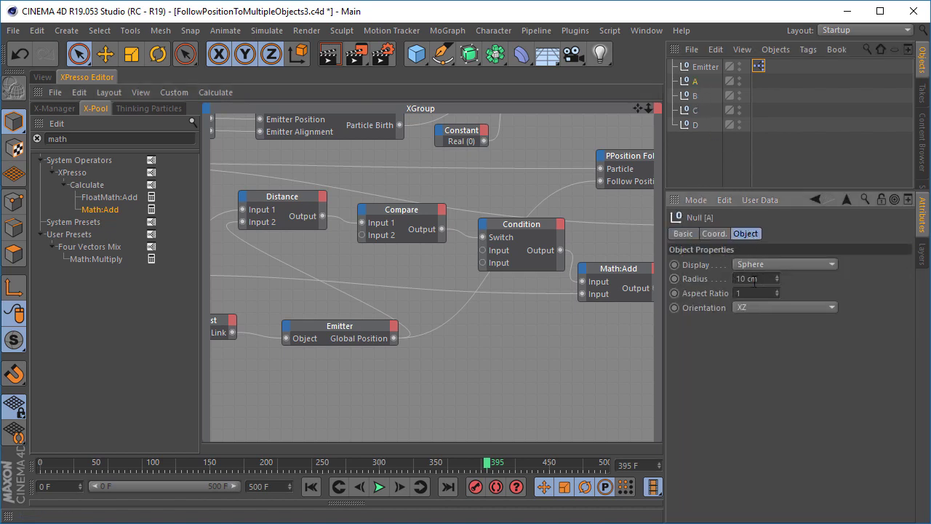
click(394, 325)
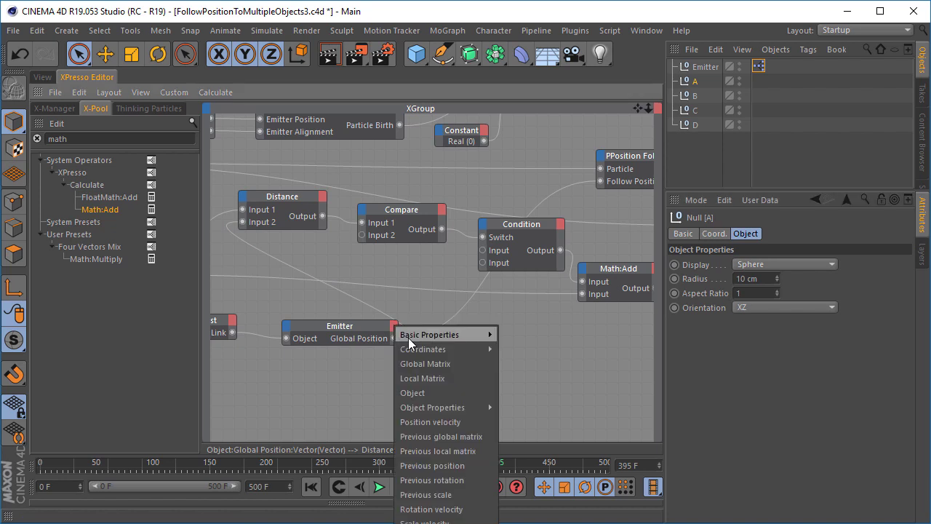
mouse_move(446, 405)
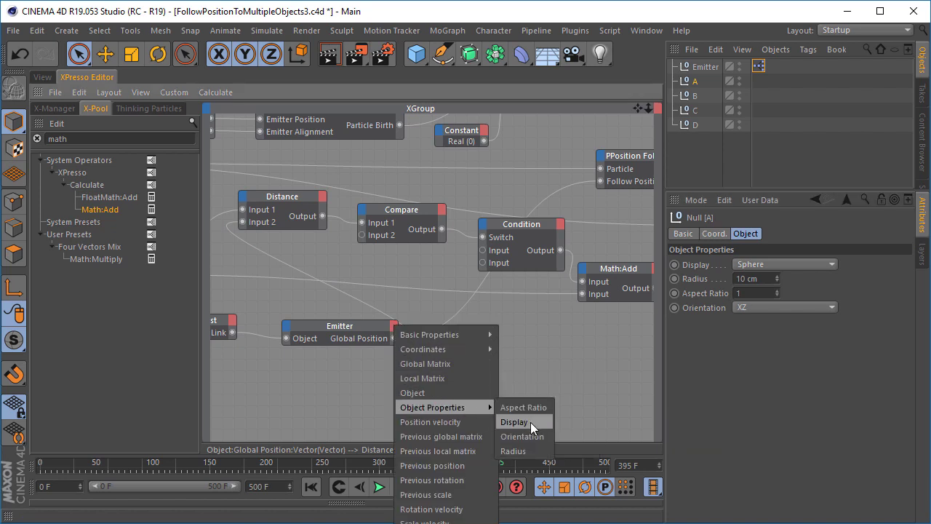
click(532, 449)
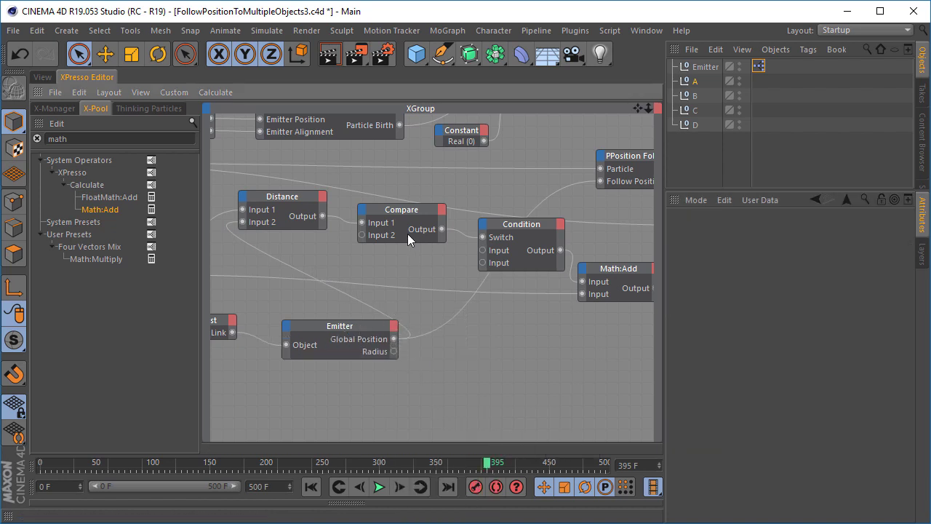
- Wire the Emitter node's Radius output into Compare's Input 2 and check the Compare node's properties
click(401, 209)
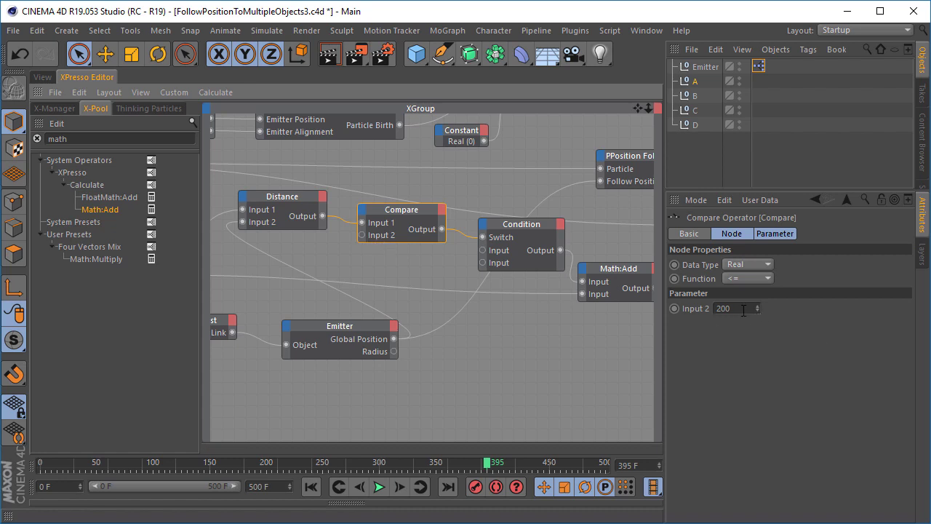
click(456, 362)
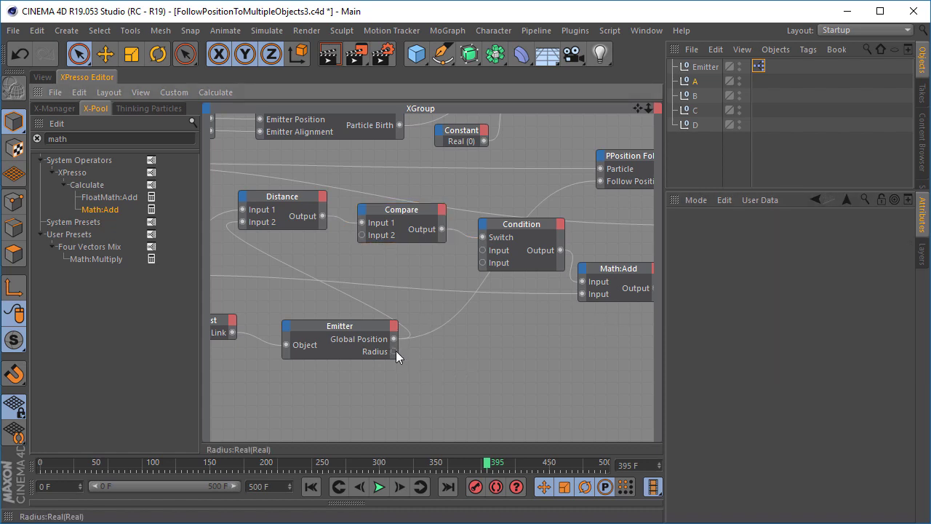
drag(394, 352, 362, 235)
click(405, 213)
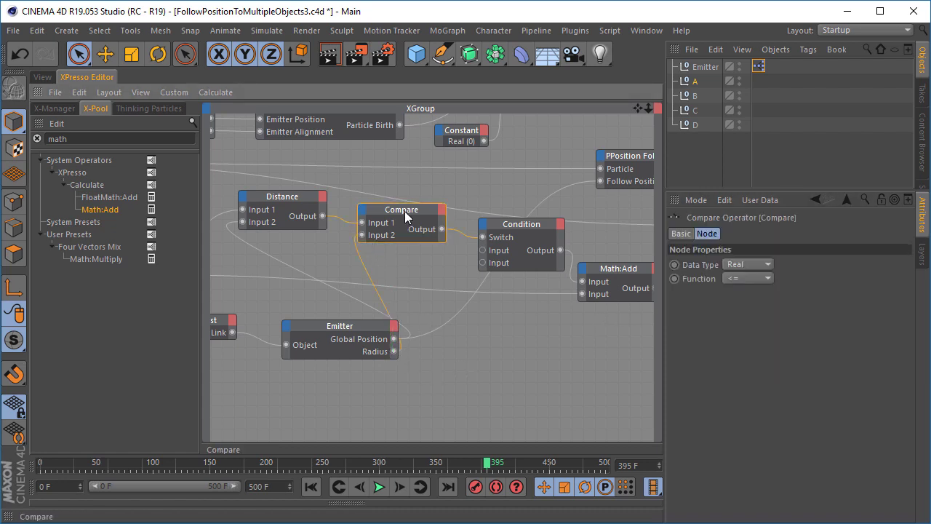
- Replay the animation from the first frame in the 3D view and examine how the particles turn at null A
click(43, 78)
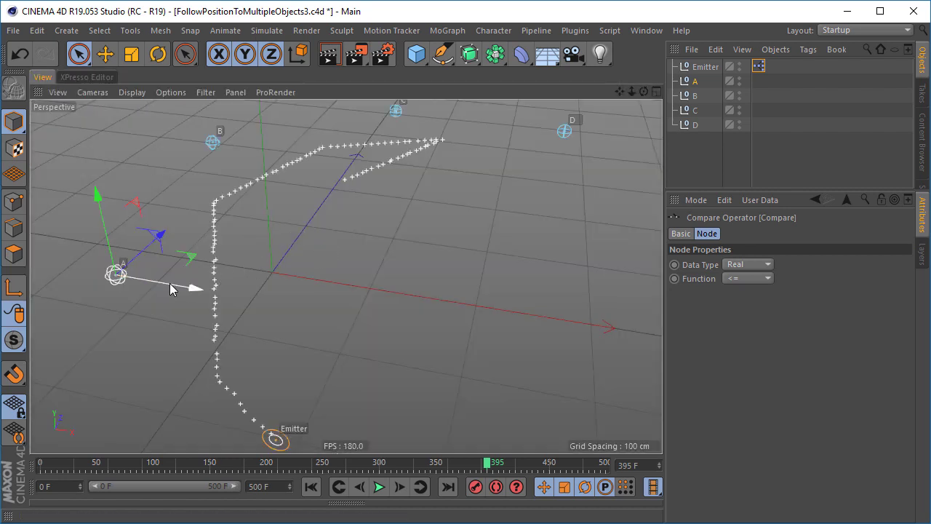
alt+drag(351, 249, 351, 223)
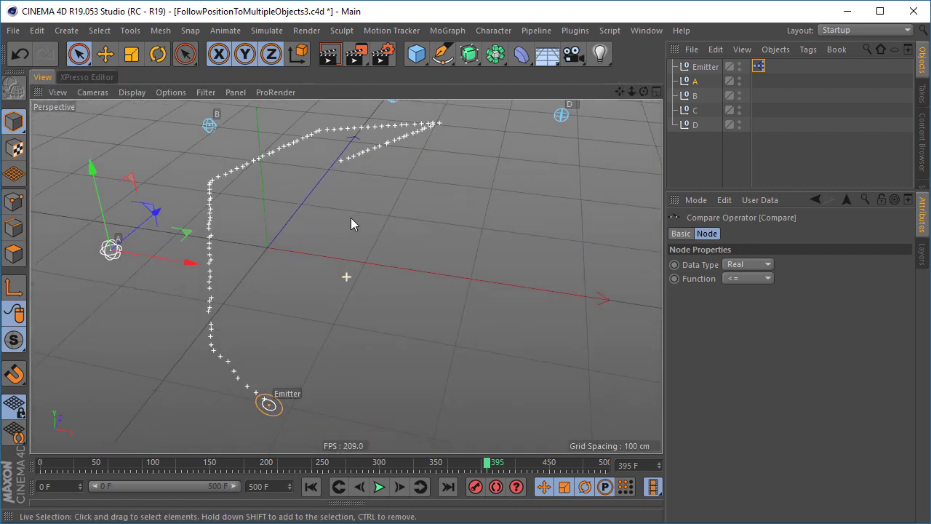
click(311, 487)
click(378, 487)
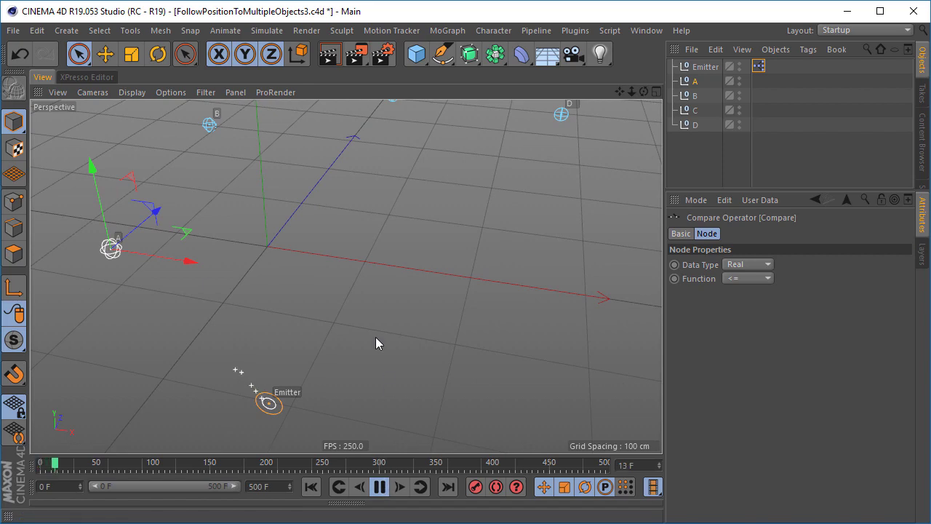
alt+drag(140, 254, 283, 314)
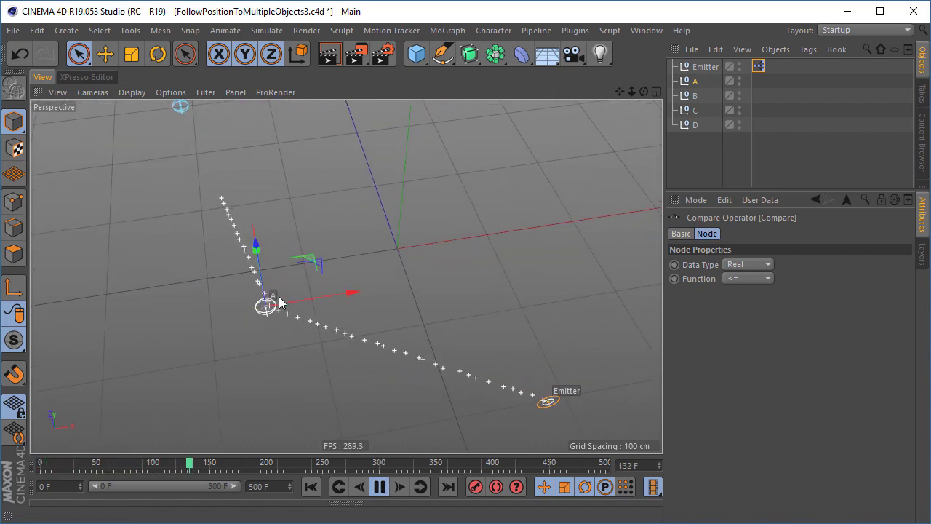
- Increase null A's Radius to 47 cm during playback and examine the particle path from A through B and C
click(697, 80)
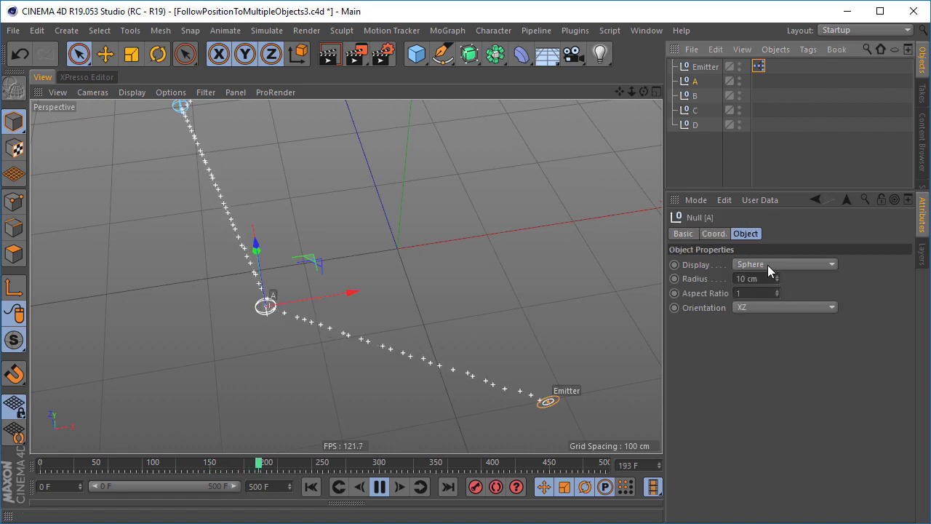
drag(777, 278, 775, 281)
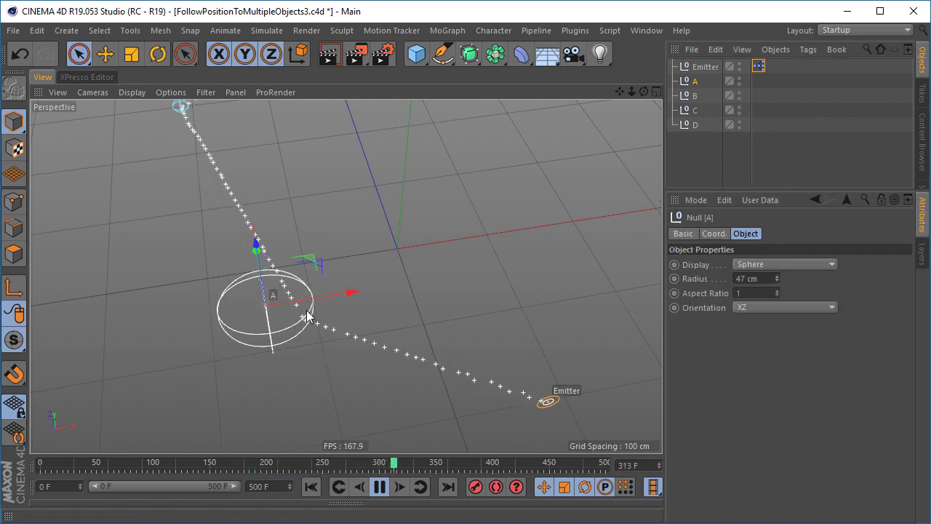
alt+drag(306, 314, 318, 345)
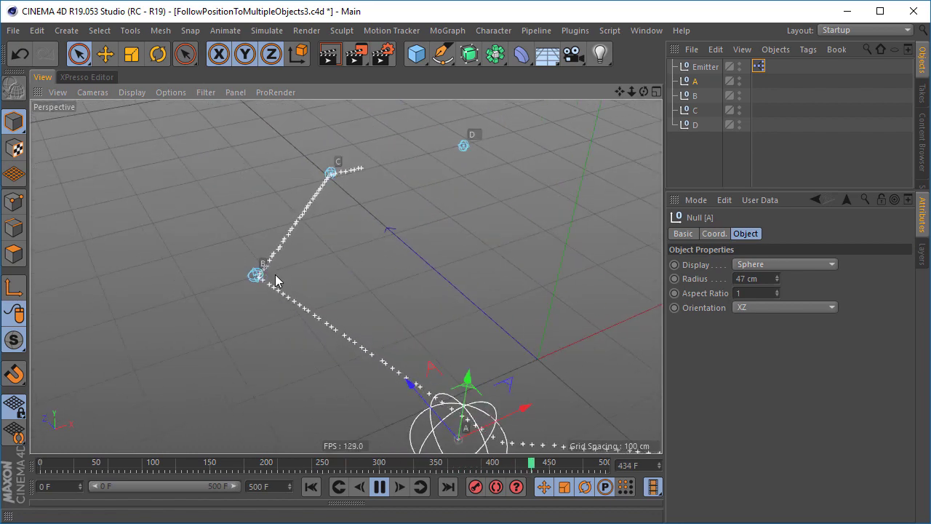
alt+drag(275, 281, 410, 374)
alt+drag(394, 384, 280, 227)
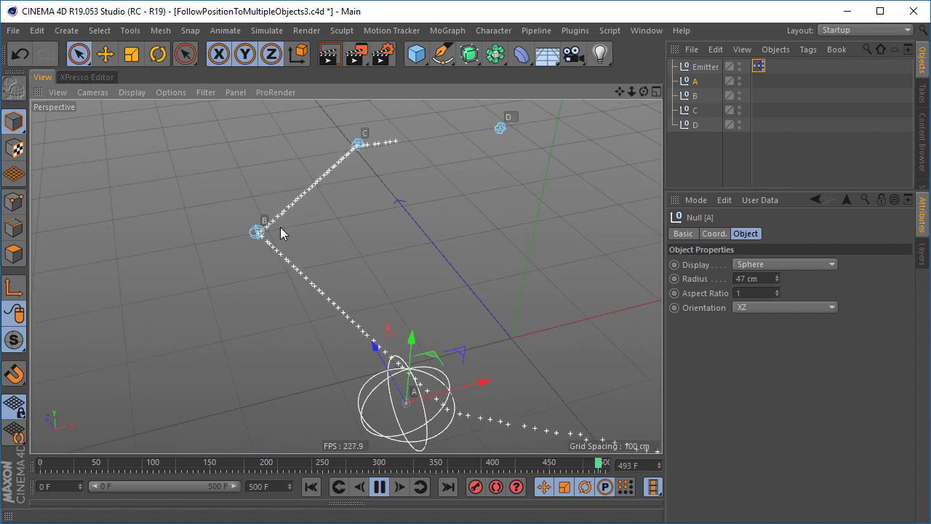
alt+drag(332, 250, 267, 259)
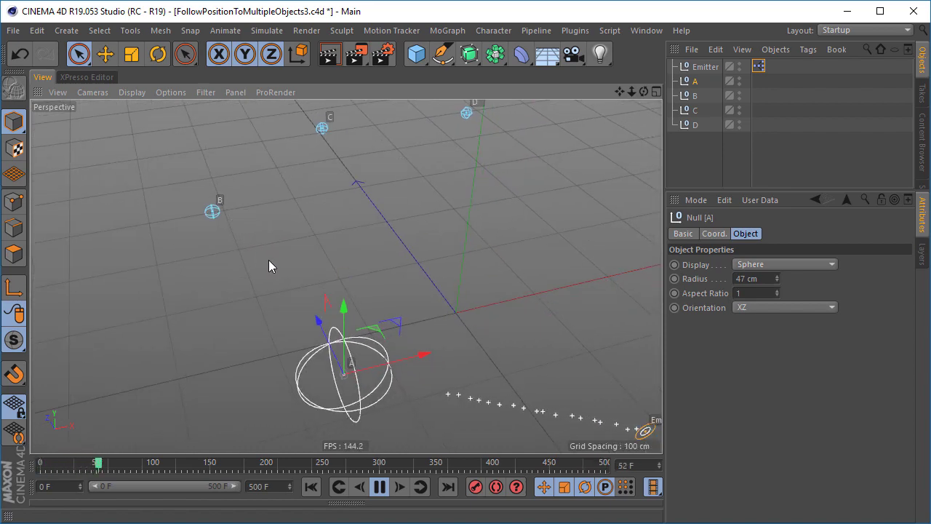
- Select null B to check its Radius and view the particles turning there, leaving nothing selected
click(212, 216)
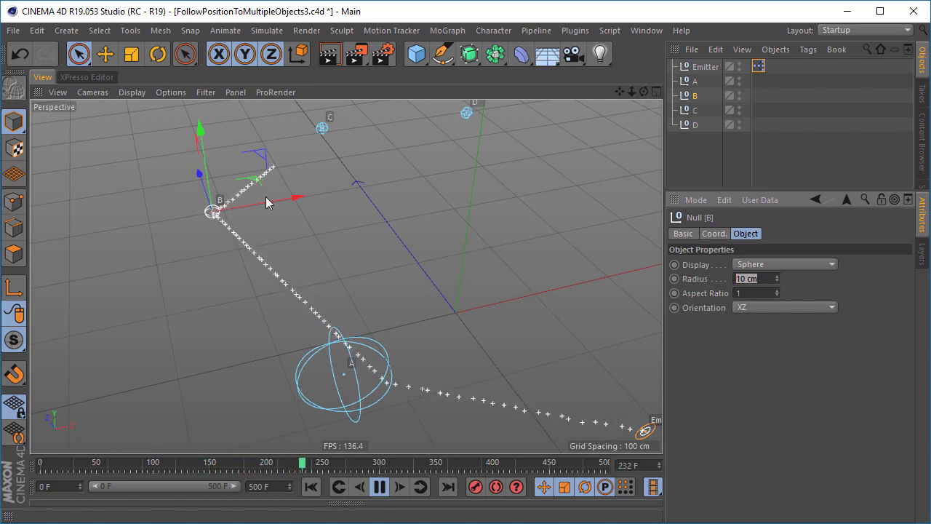
alt+drag(266, 202, 251, 204)
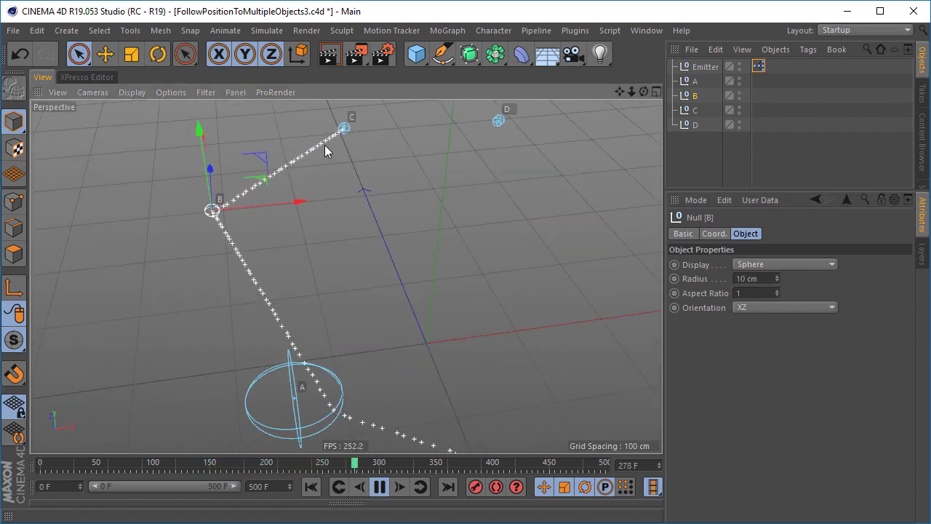
click(413, 147)
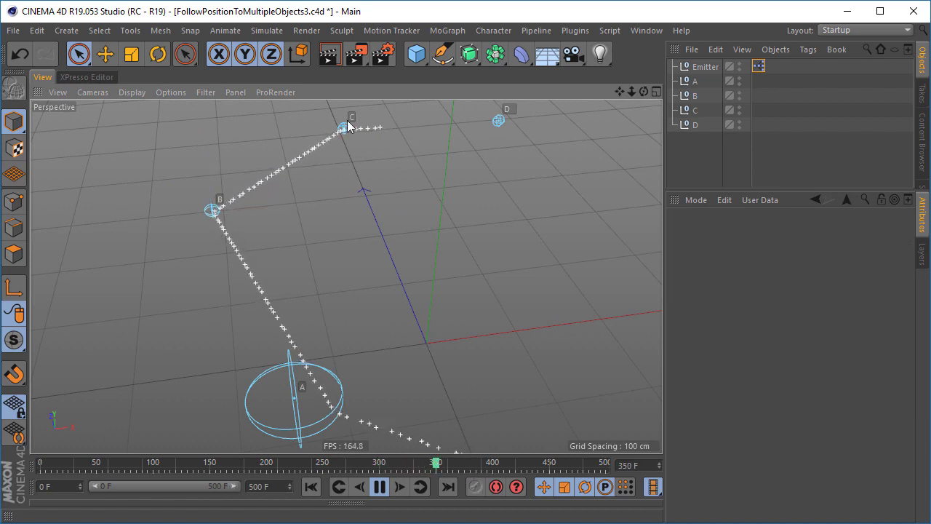
- Increase null C's Radius to 44 cm while the animation plays
click(347, 120)
mouse_move(777, 280)
mouse_down()
mouse_move(777, 269)
mouse_move(779, 277)
mouse_up()
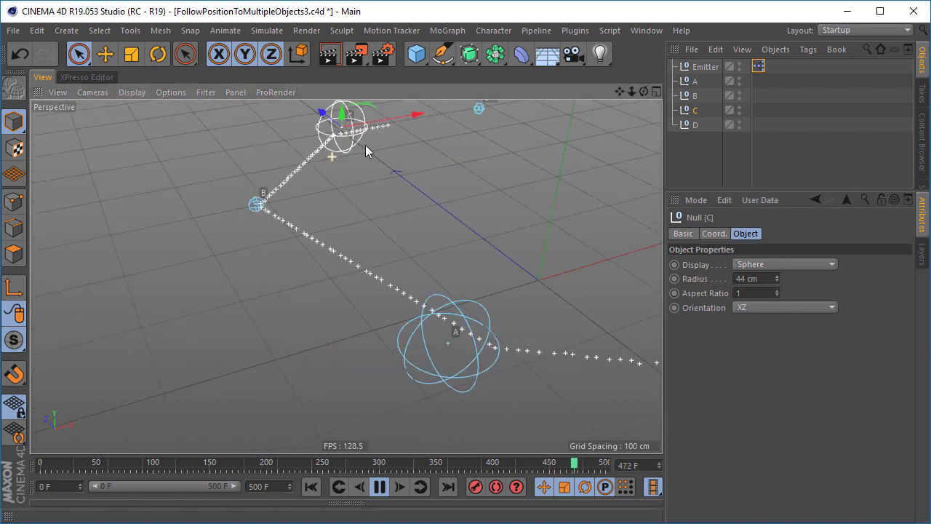
alt+drag(366, 153, 395, 298)
- Restart the animation from the first frame, watch the particles pass nulls A and B, and stop playback
click(378, 486)
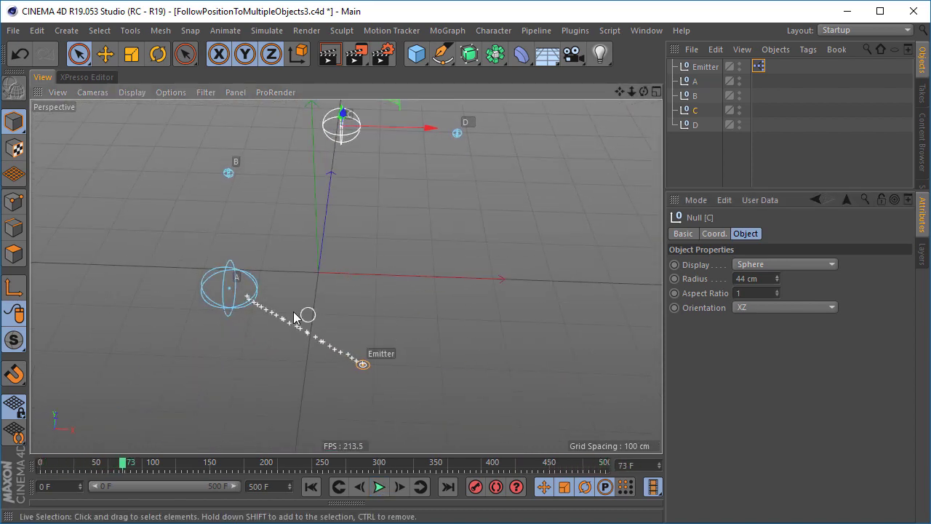
alt+drag(304, 316, 262, 320)
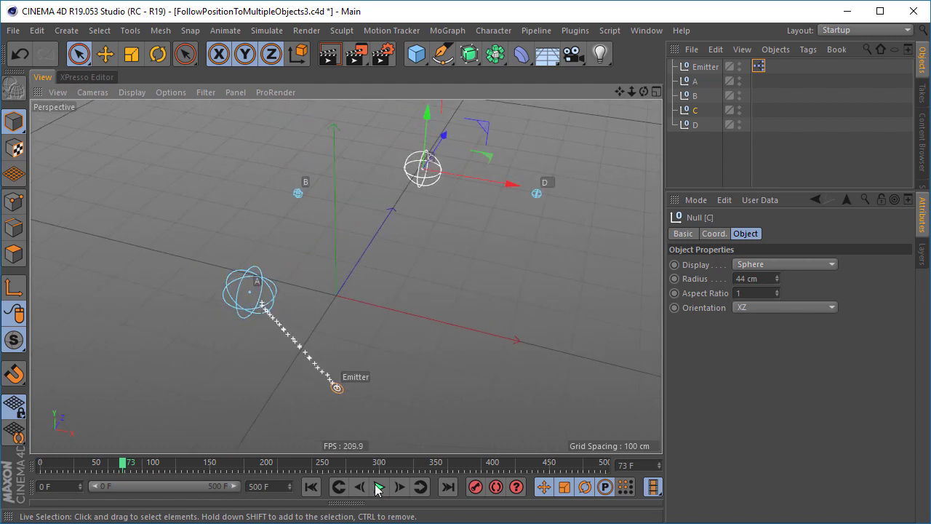
click(311, 487)
click(379, 487)
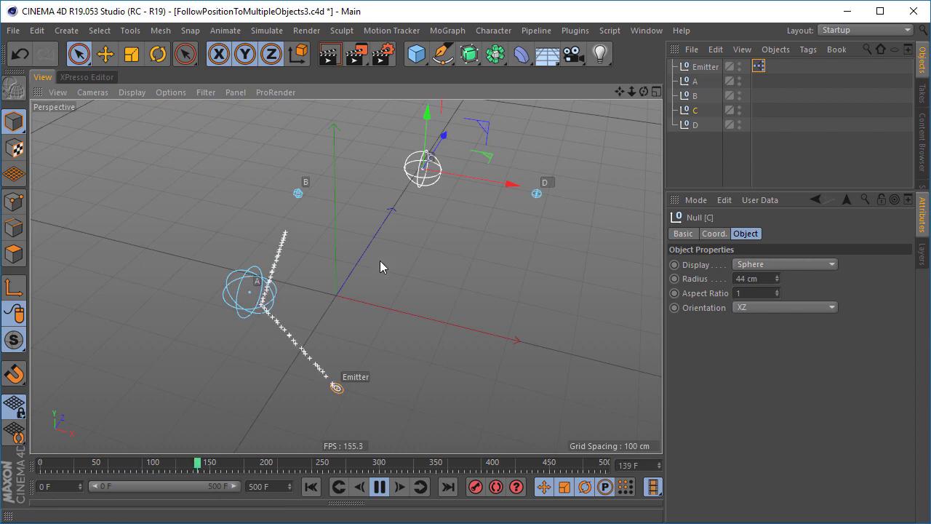
click(379, 485)
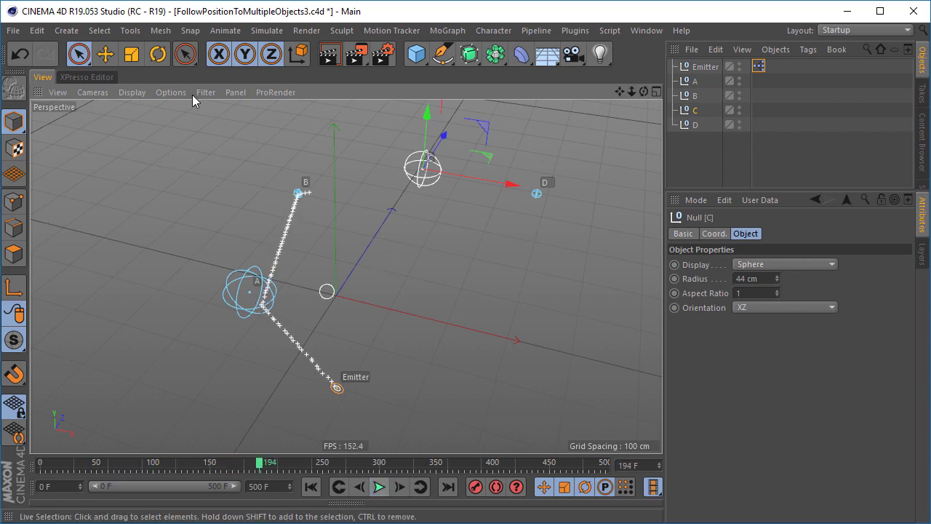
- Maximize the XPresso Editor, move the PSetData node fed by Math:Add closer to Math:Add, and select the PPosition Follow node
click(88, 77)
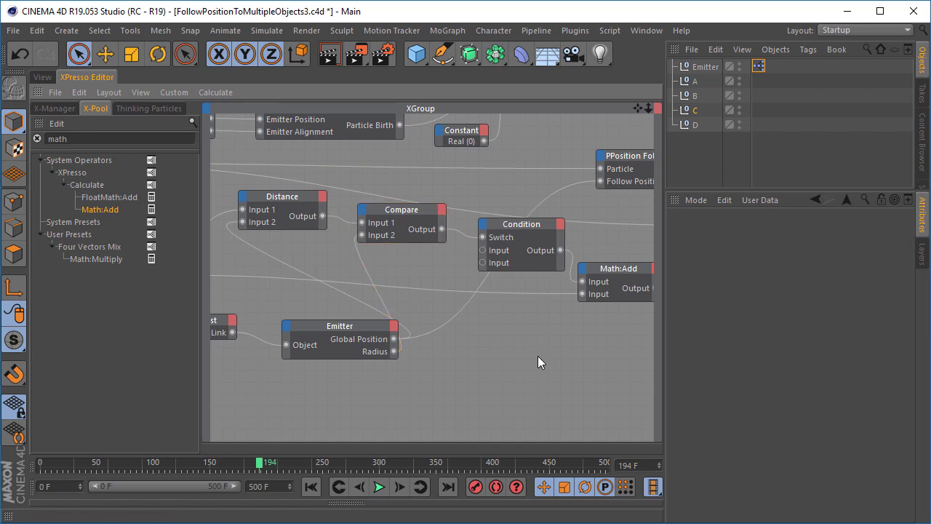
key(ctrl+Tab)
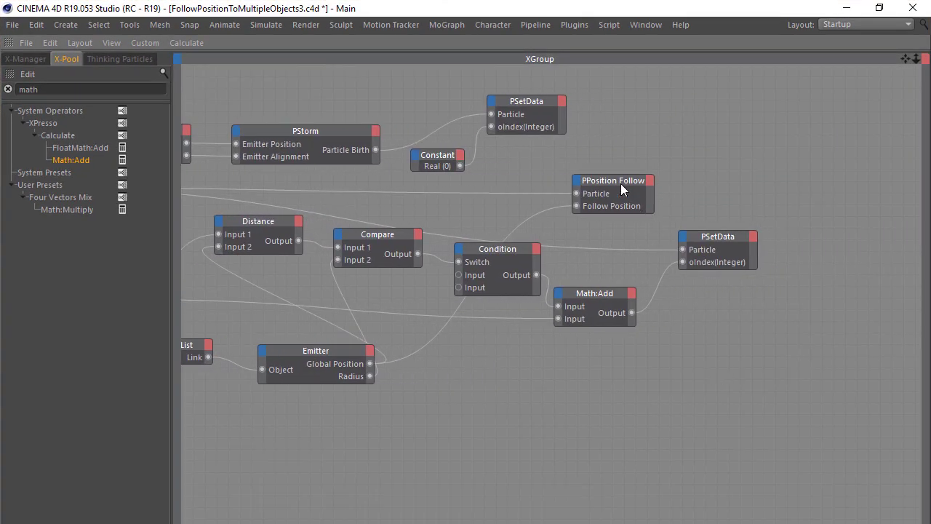
drag(712, 237, 667, 239)
click(613, 186)
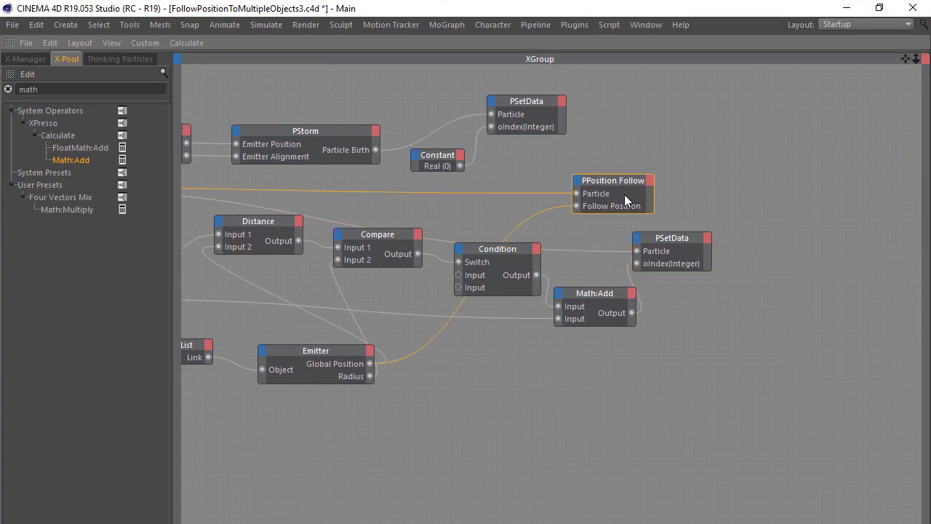
- Restore the XPresso Editor to normal size, move the PPosition Follow node away from the PSetData node, and set its Constant Speed to 300
key(ctrl+Tab)
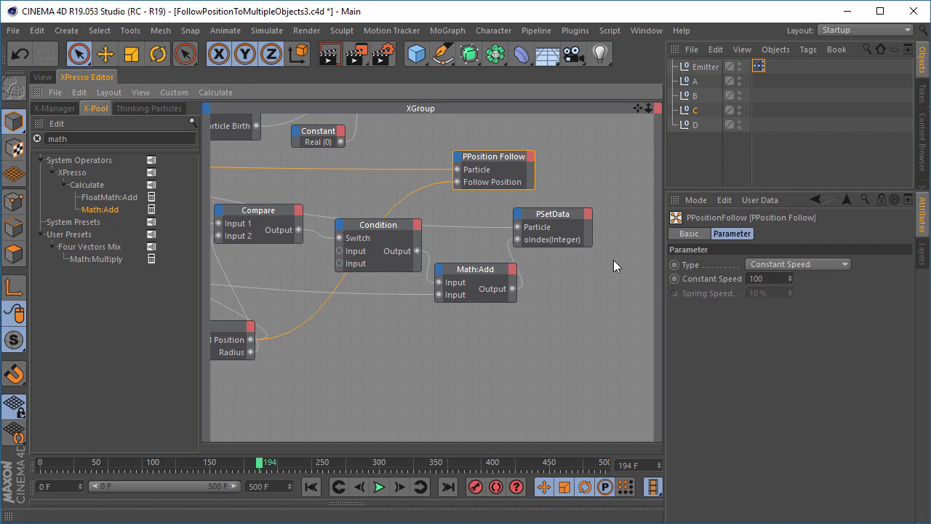
drag(500, 159, 522, 152)
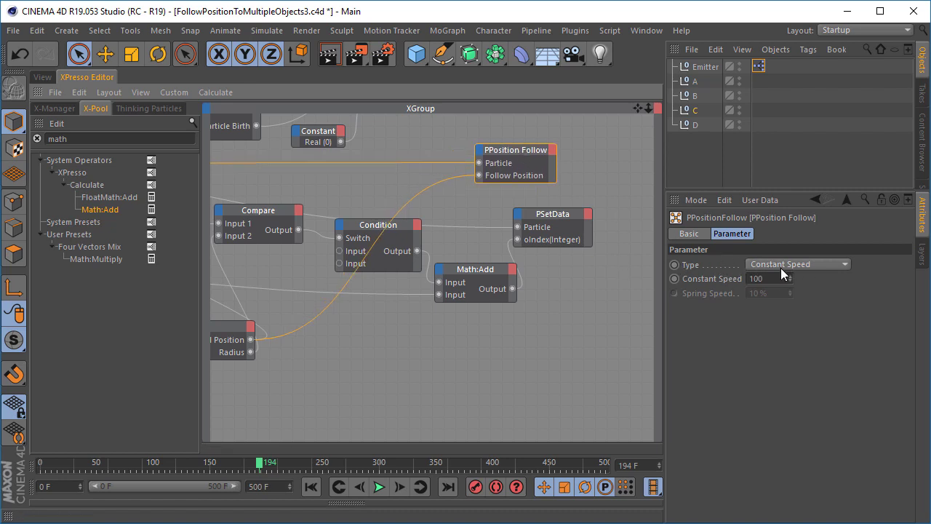
double_click(760, 279)
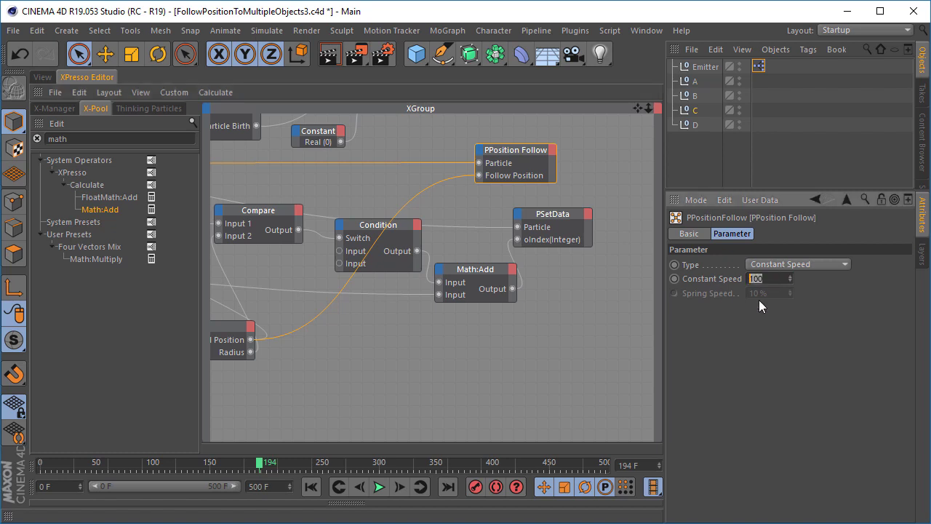
text(300)
key(Return)
- Play the animation from the first frame in the perspective view to watch the particles travel through the nulls, and stop playback
click(43, 77)
click(310, 486)
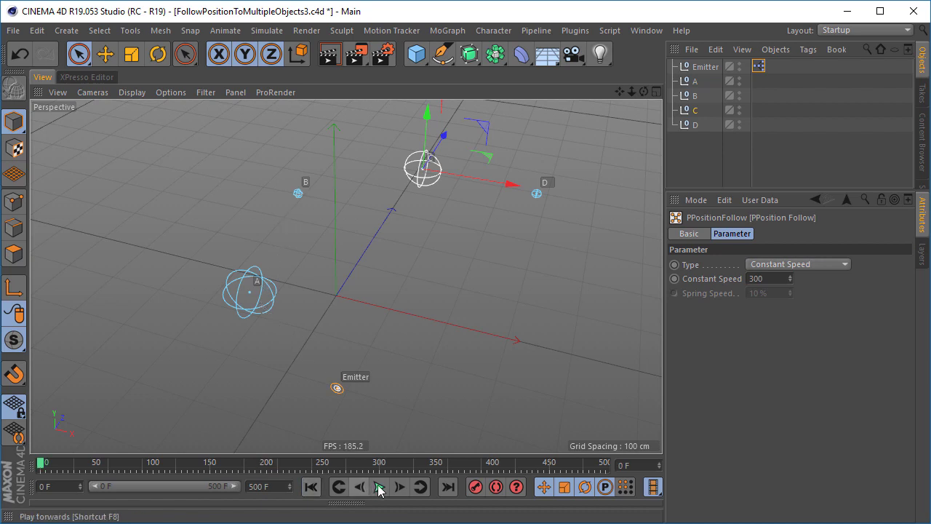
click(379, 487)
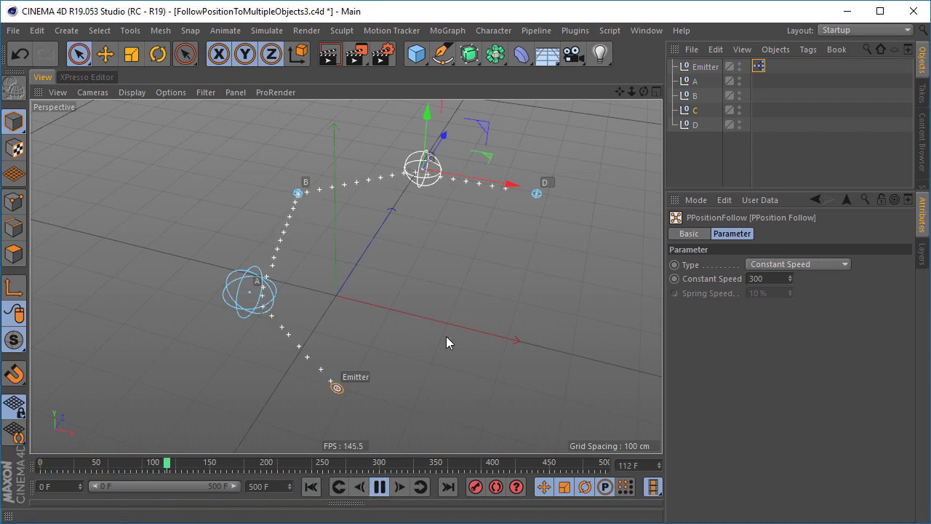
click(381, 487)
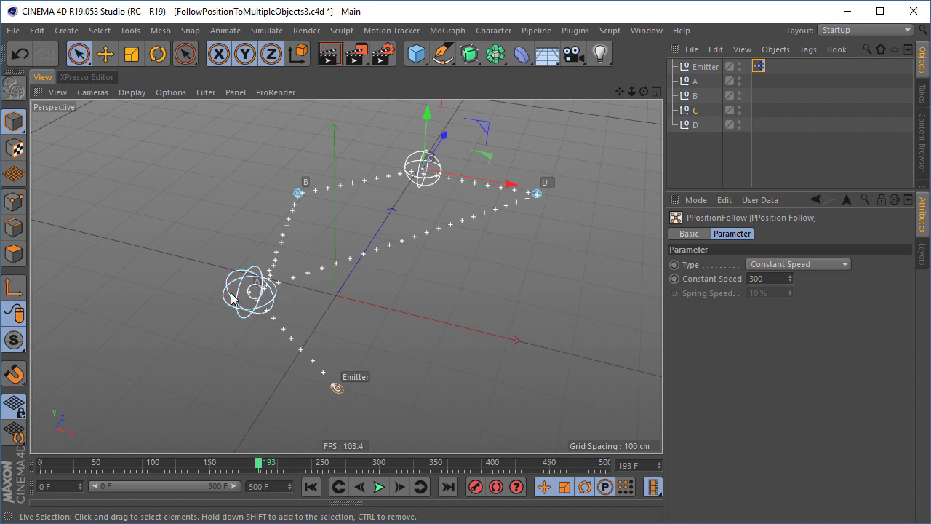
- Return to the XPresso graph and select the Link List node to examine its linked nulls and its connections to PGetData and Emitter
click(87, 76)
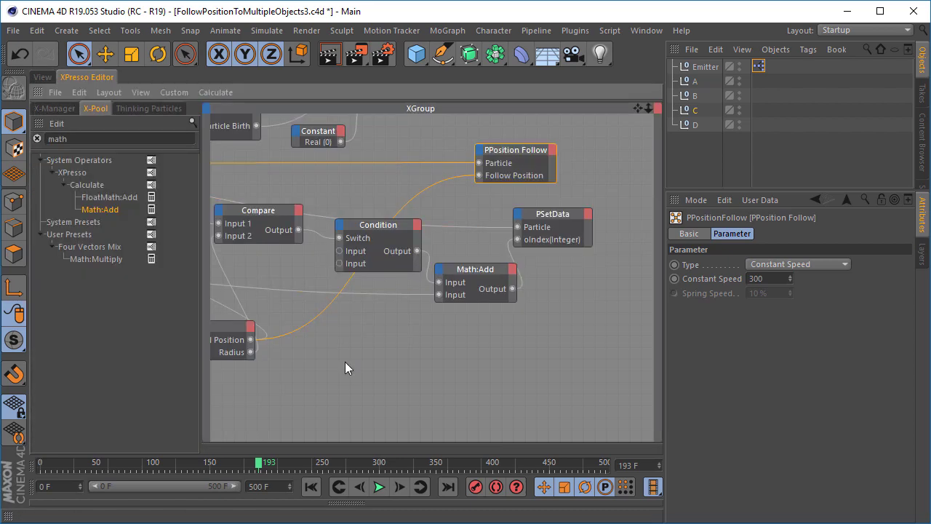
alt+middle_drag(376, 348, 563, 334)
click(251, 307)
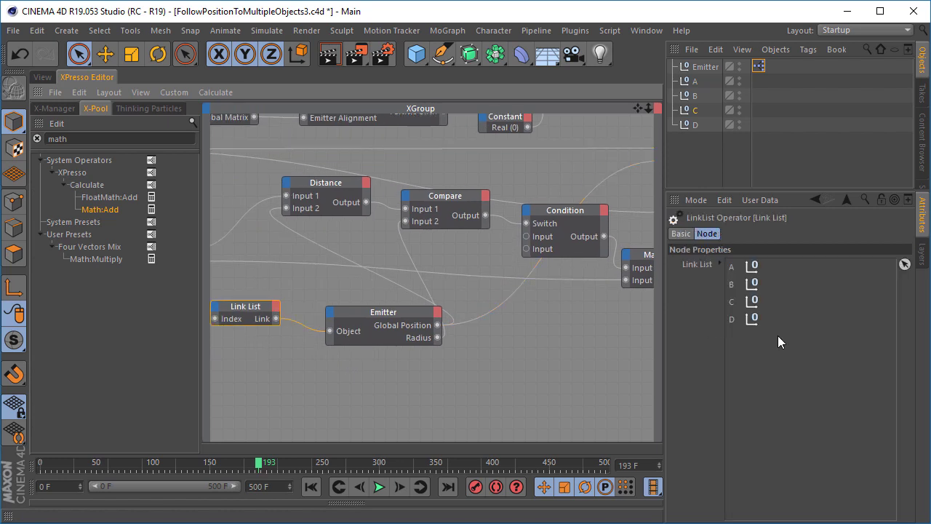
alt+middle_drag(401, 392, 547, 385)
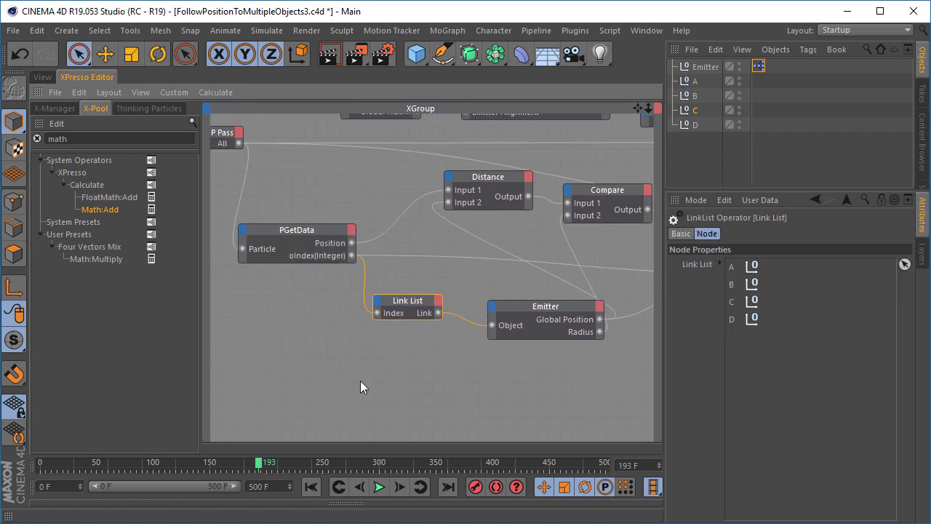
- Move the PSetData node away from Math:Add and shift Math:Add lower to make room between them
alt+middle_drag(360, 380, 266, 306)
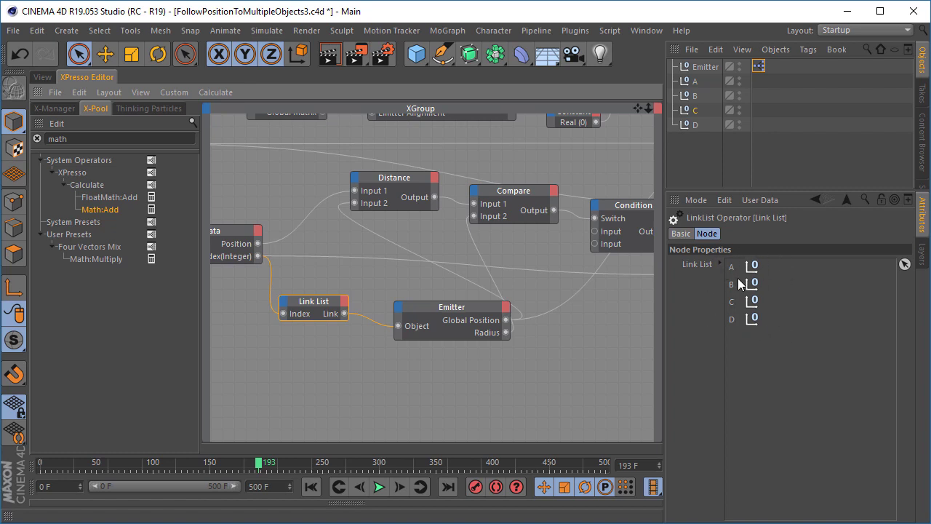
click(529, 378)
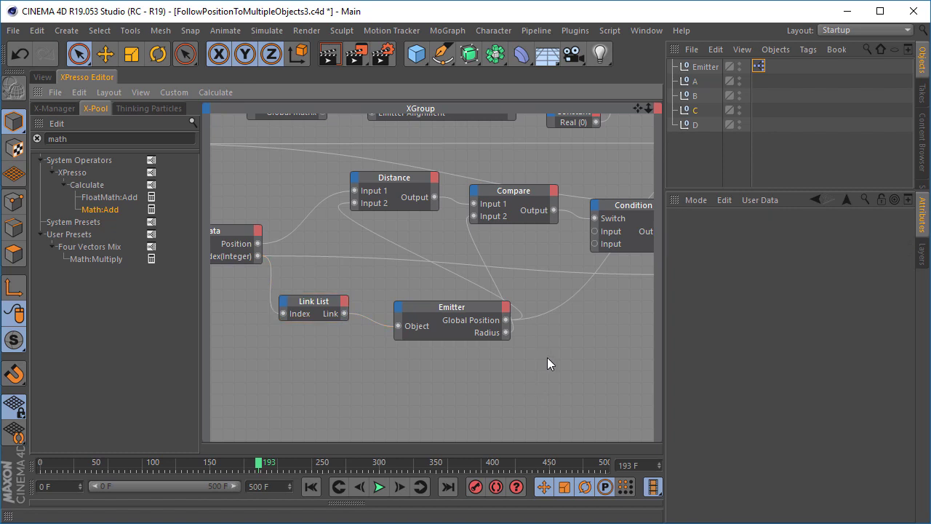
middle_drag(612, 311, 492, 319)
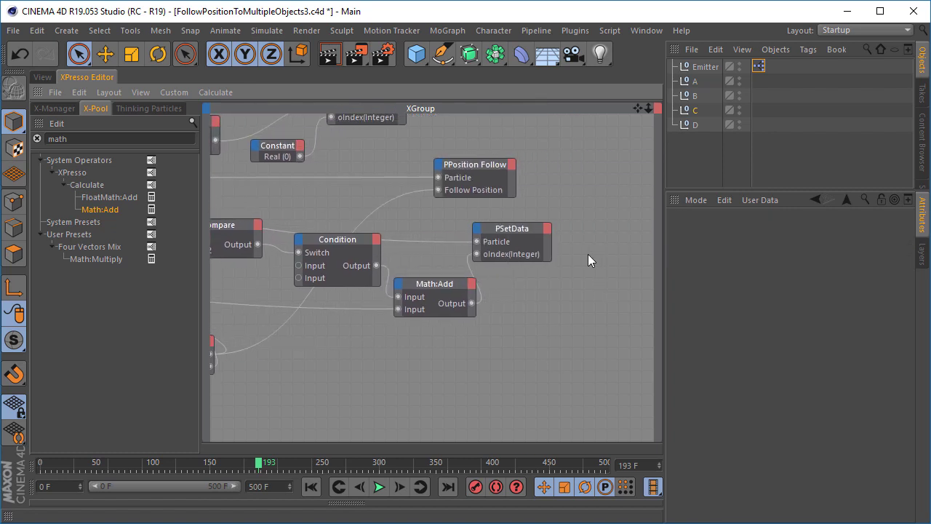
drag(501, 229, 569, 219)
drag(453, 283, 461, 304)
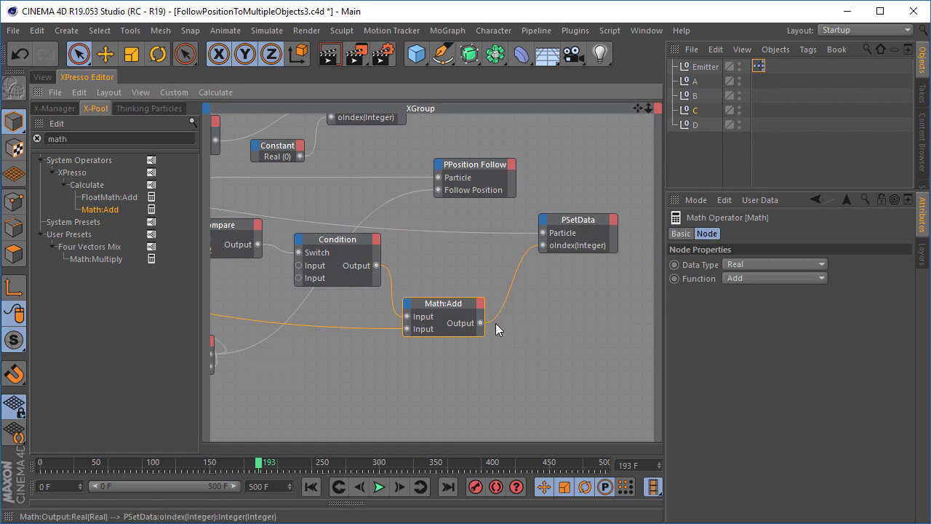
- Find the Clamp operator and add a Clamp node between Math:Add and PSetData
click(87, 139)
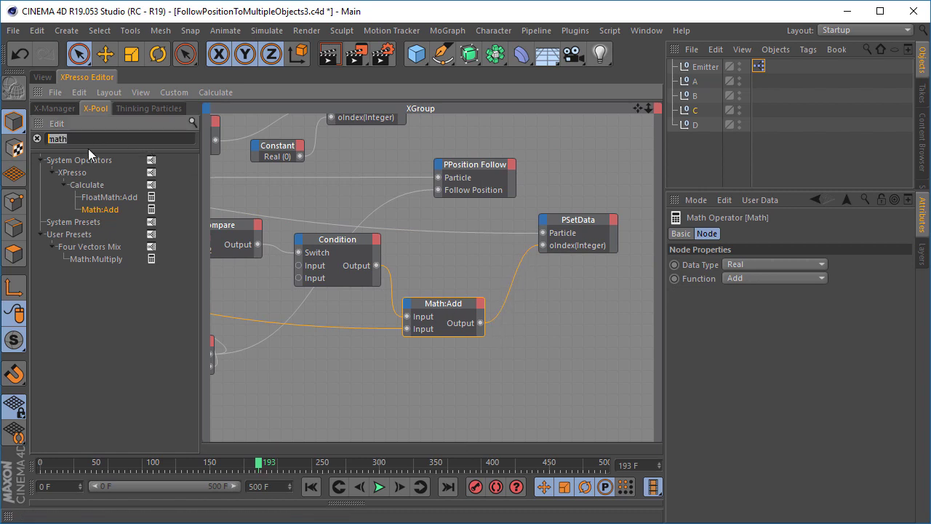
text(cla)
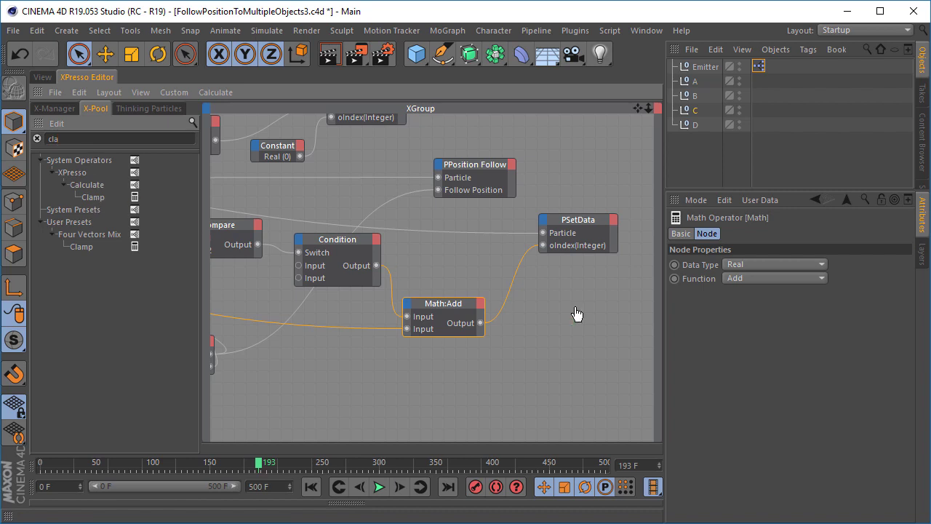
drag(551, 307, 551, 306)
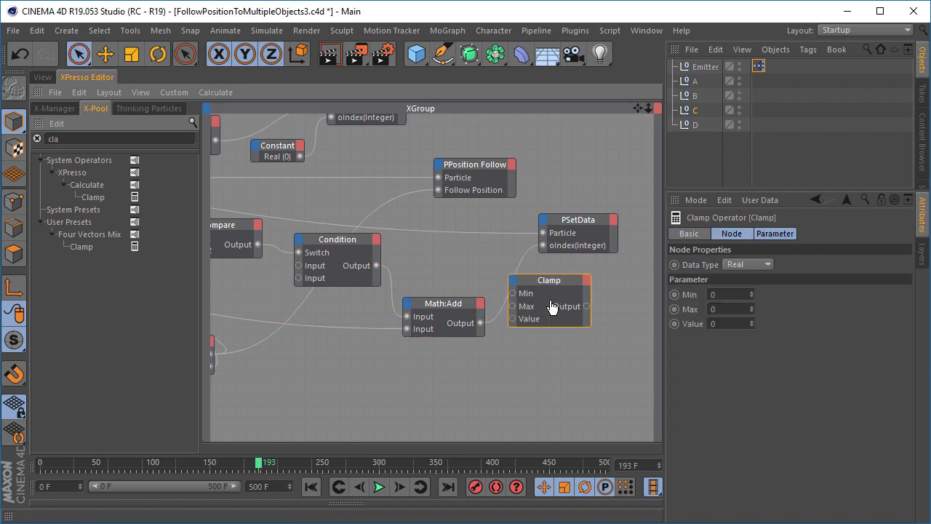
click(693, 296)
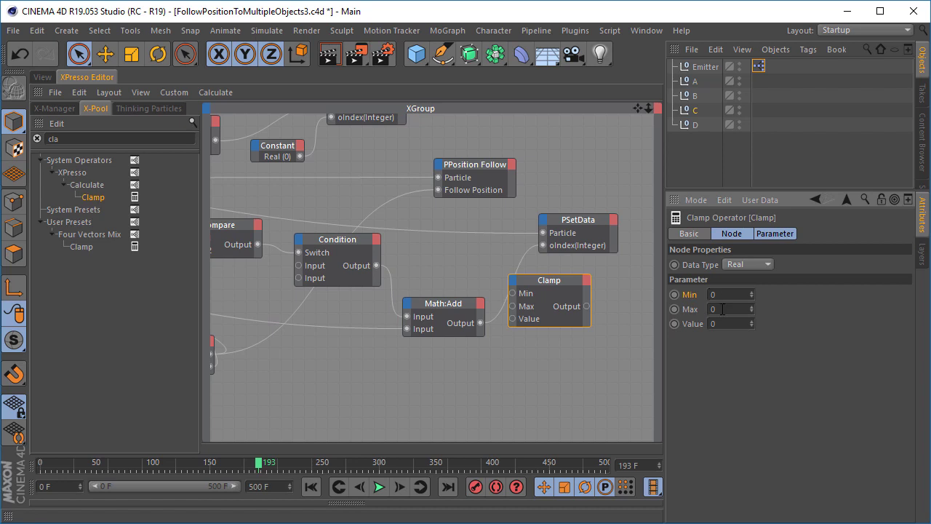
- Add a Count output port to the Link List node and expand the node to show its ports
click(462, 363)
middle_drag(463, 363, 397, 347)
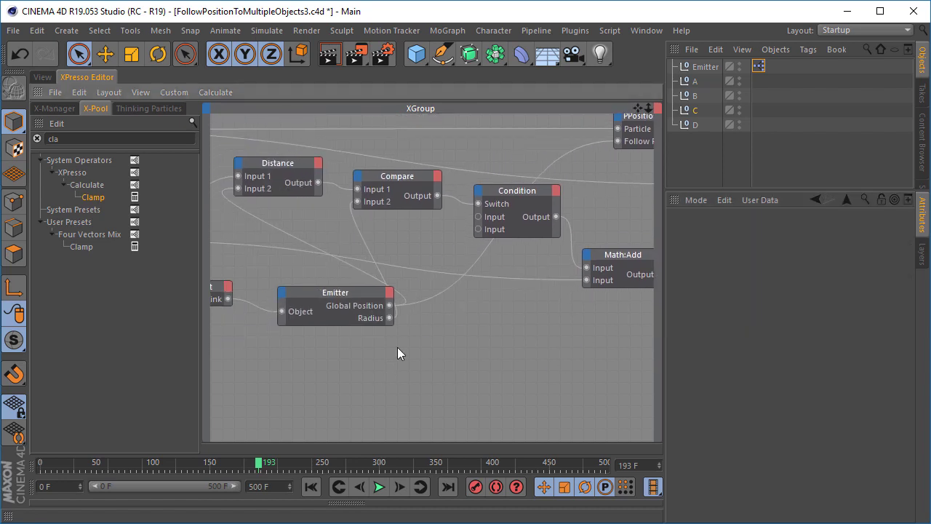
middle_drag(269, 350, 259, 296)
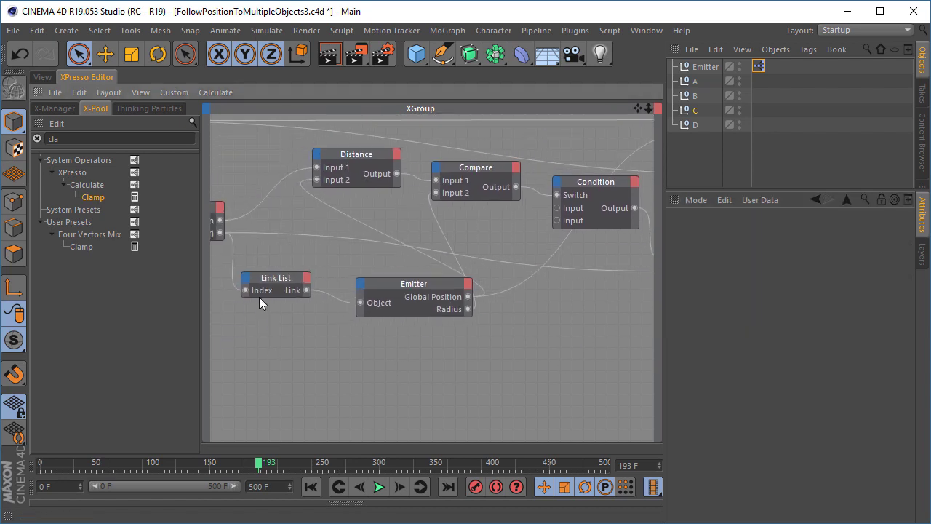
click(292, 280)
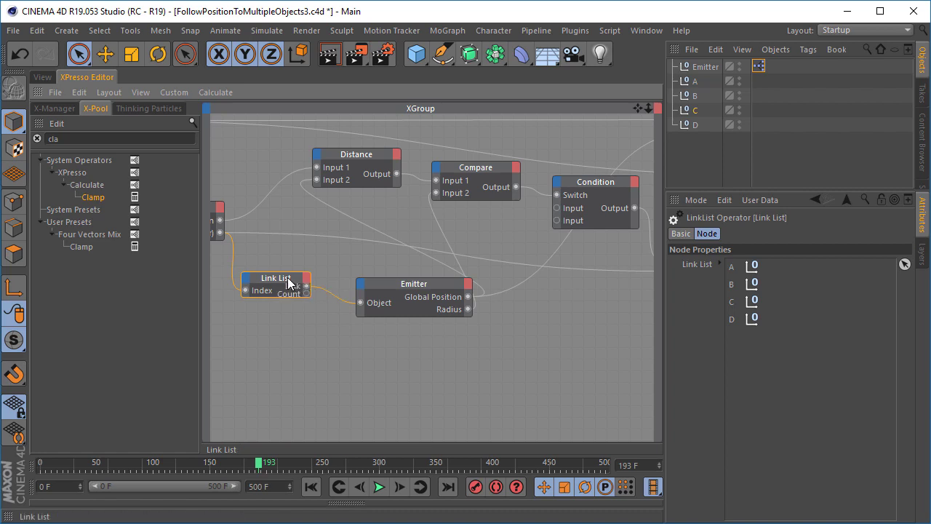
double_click(288, 283)
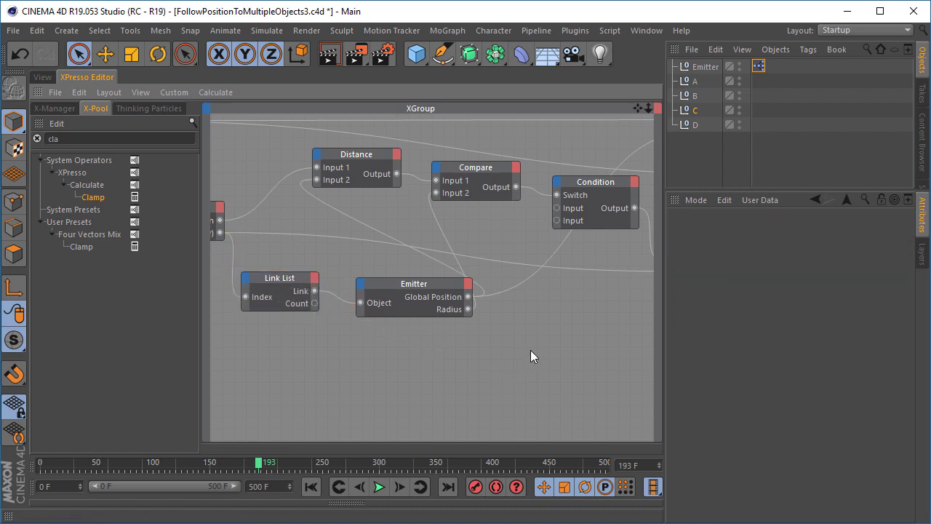
- Duplicate the Math:Add node, connect the Link List's Count output to its first input, and place it below the Emitter node
middle_drag(546, 333, 363, 325)
ctrl+drag(510, 236, 333, 312)
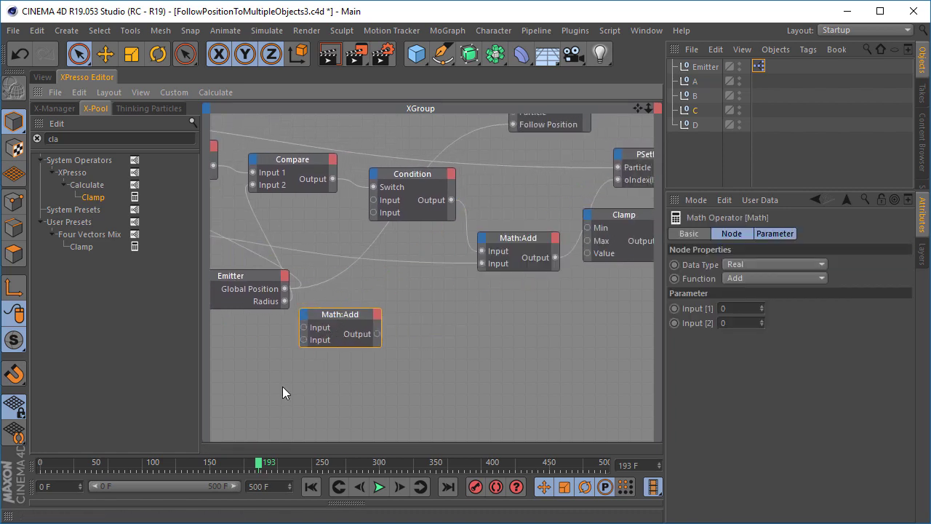
drag(306, 280, 426, 320)
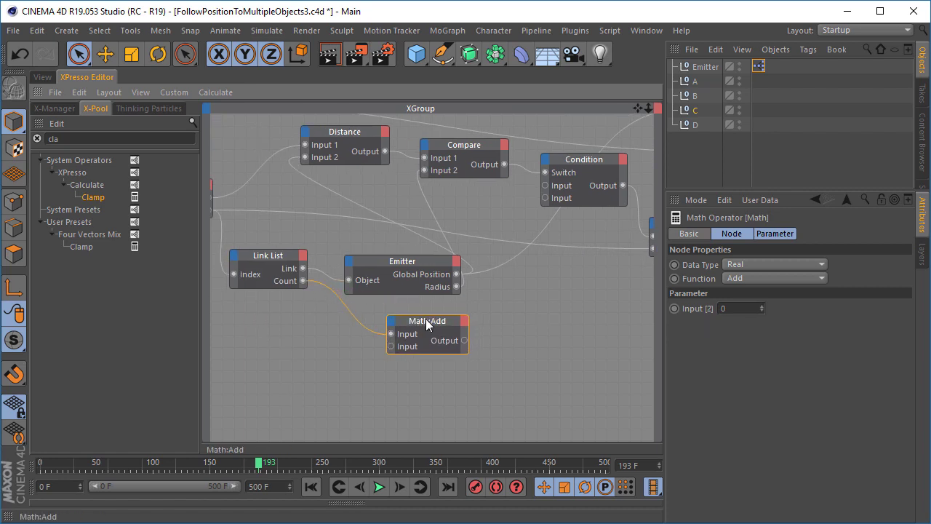
- Set the duplicated Math node's function to Subtract and its second input to 1
click(272, 258)
click(411, 352)
click(754, 278)
click(757, 306)
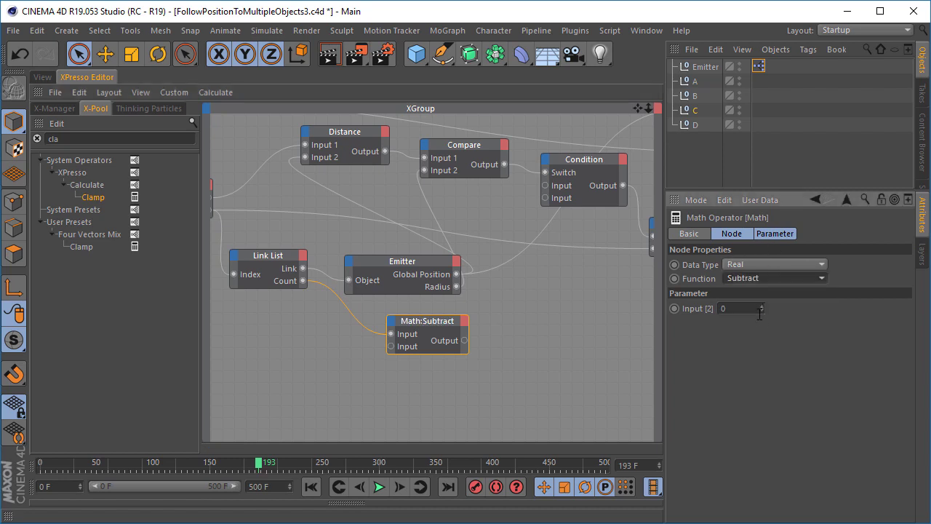
click(762, 307)
- Connect Math:Subtract's output to Clamp's Max and Math:Add's output to Clamp's Value, and move PSetData farther from Clamp
middle_drag(436, 363, 294, 378)
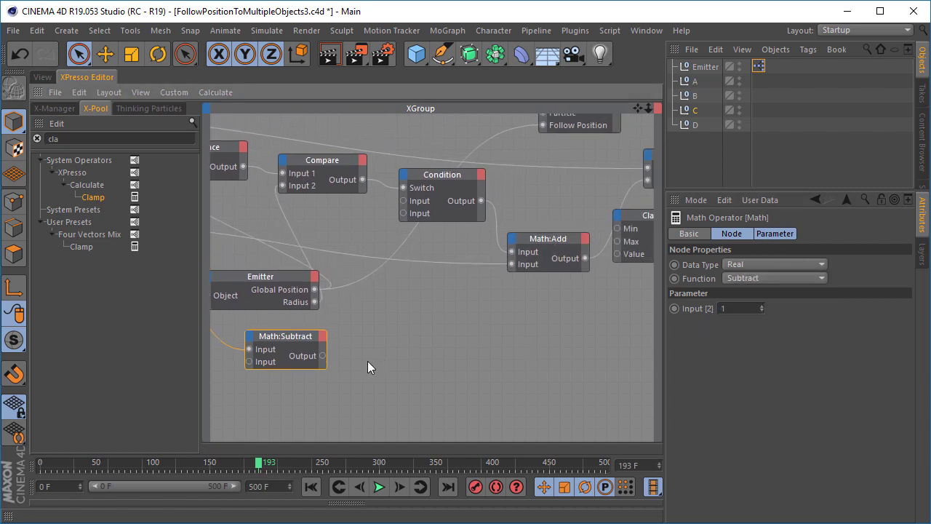
drag(322, 356, 616, 241)
middle_drag(618, 241, 577, 260)
drag(513, 196, 594, 192)
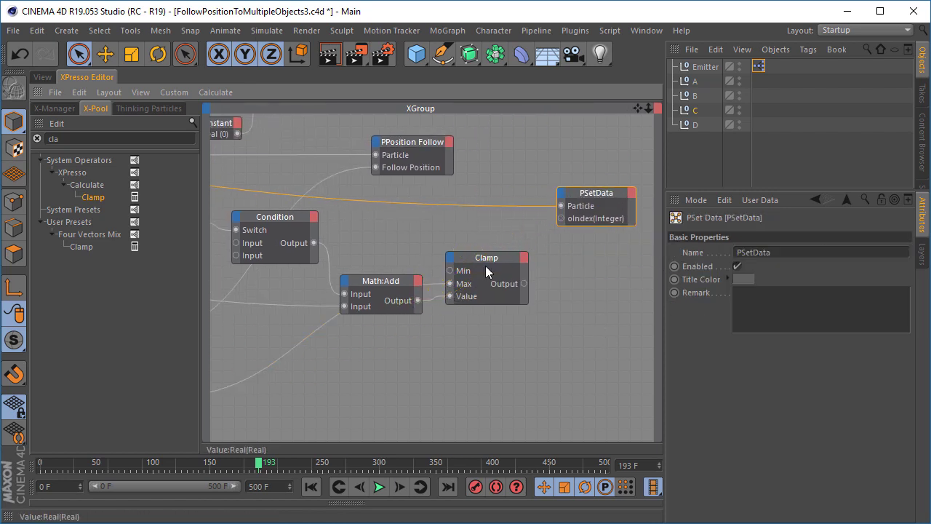
- Connect the Clamp output to PSetData's oIndex(Integer) input, keep Min at 0, and reposition the Clamp node between its neighbours
drag(485, 265, 480, 239)
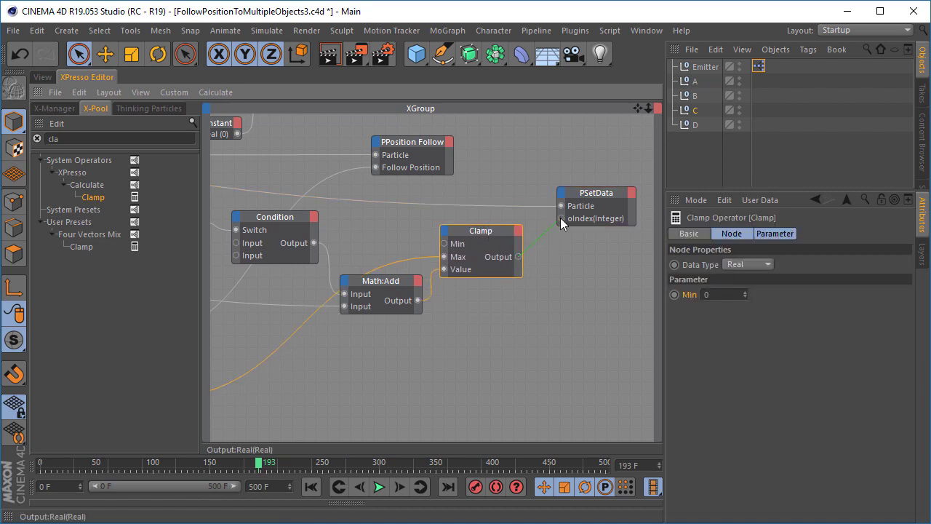
drag(561, 223, 560, 219)
drag(479, 231, 487, 228)
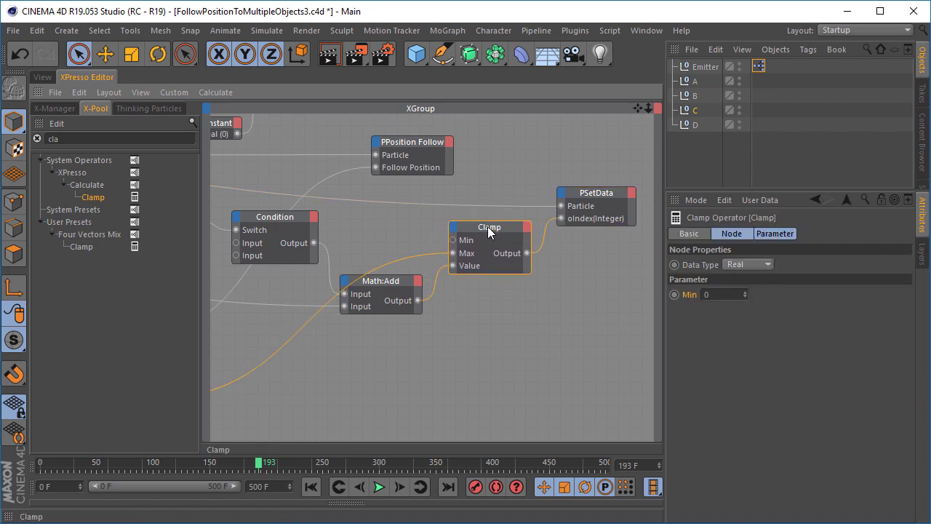
click(728, 293)
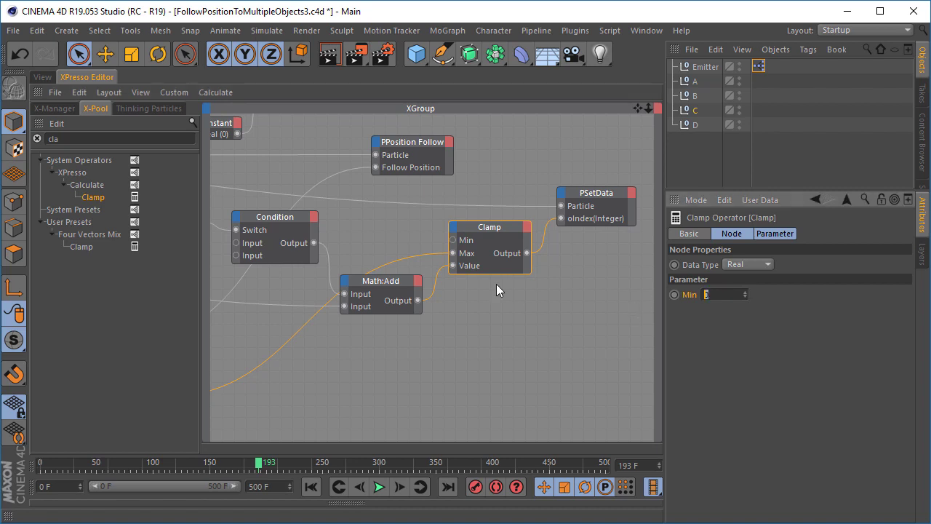
alt+middle_drag(283, 317, 261, 304)
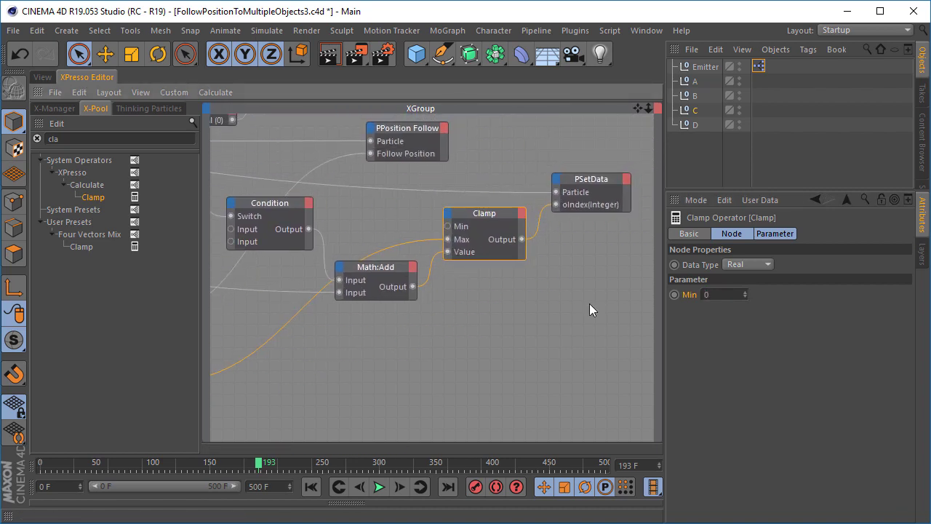
drag(488, 214, 497, 213)
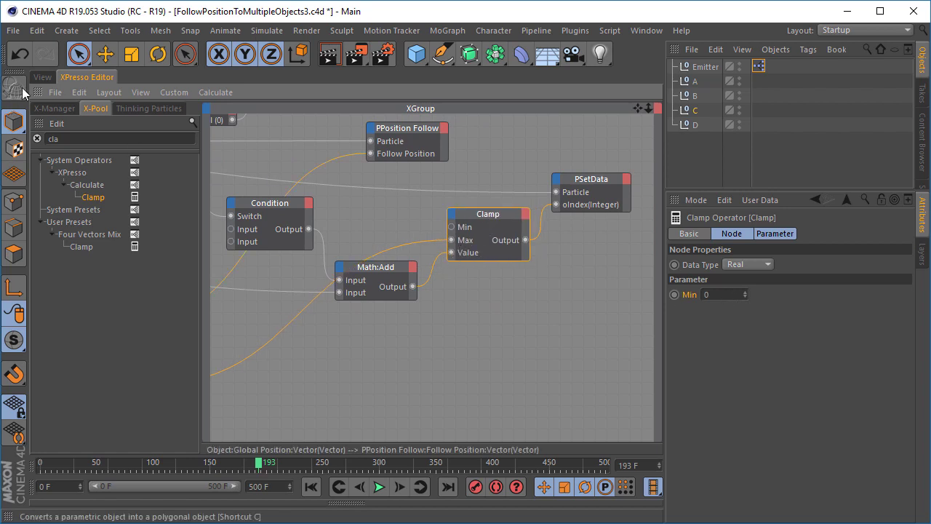
- Return to the perspective view and play the particle animation from the first frame
click(42, 76)
click(313, 486)
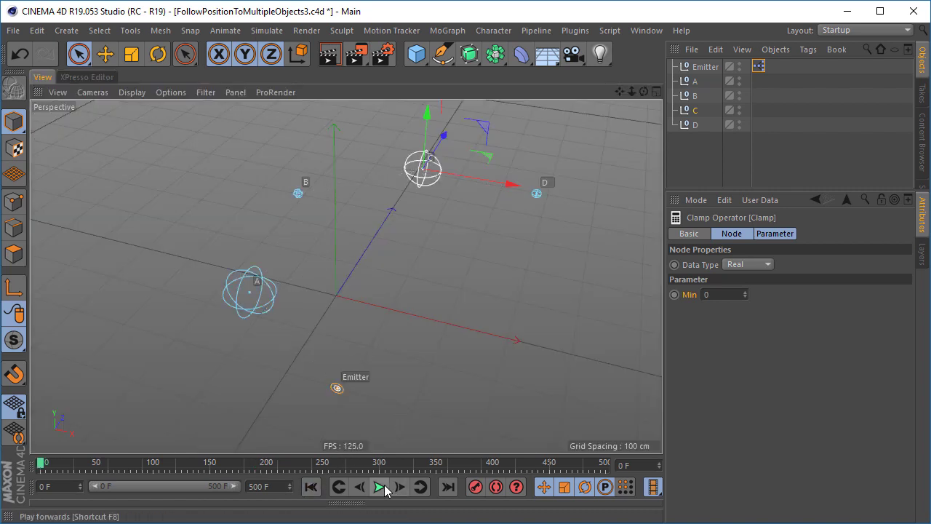
click(379, 486)
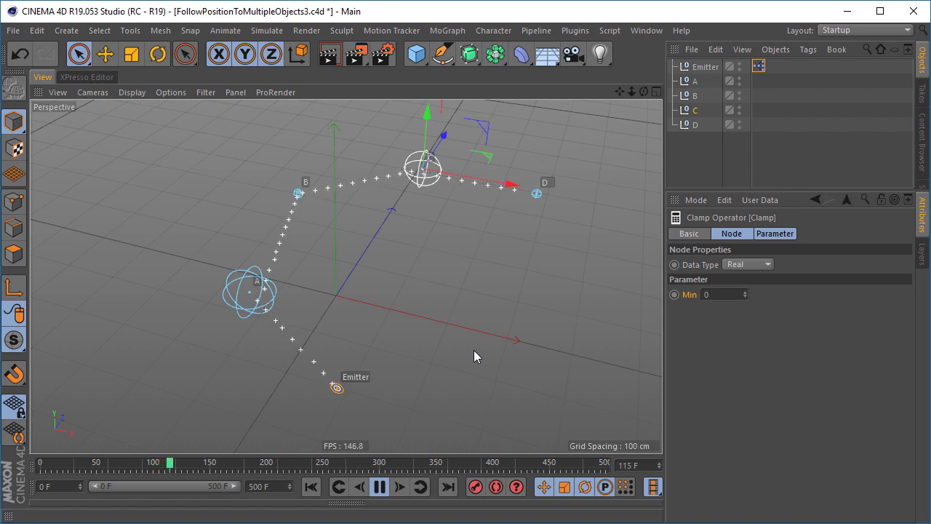
- Move nulls D and C to new positions while the animation plays, and pause playback to inspect the particle path
click(542, 197)
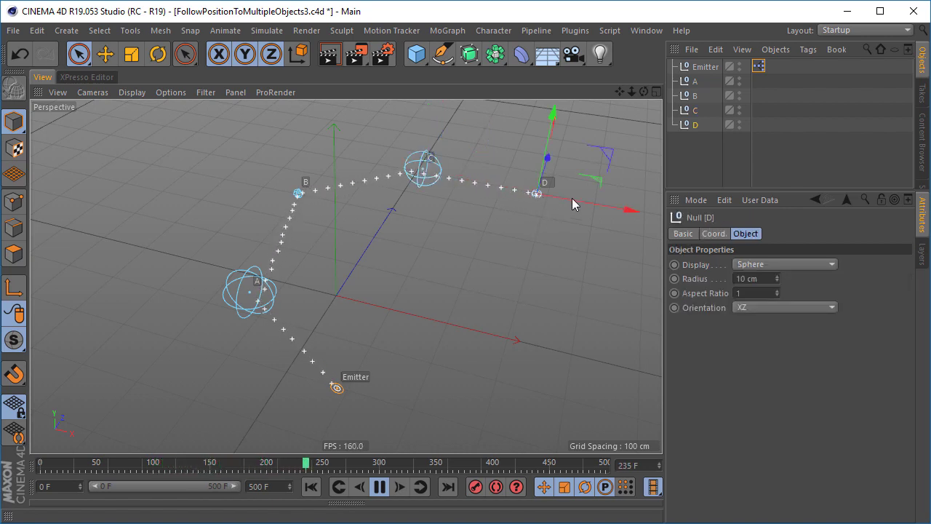
mouse_move(594, 183)
mouse_down()
mouse_move(583, 256)
mouse_move(596, 171)
mouse_up()
click(424, 184)
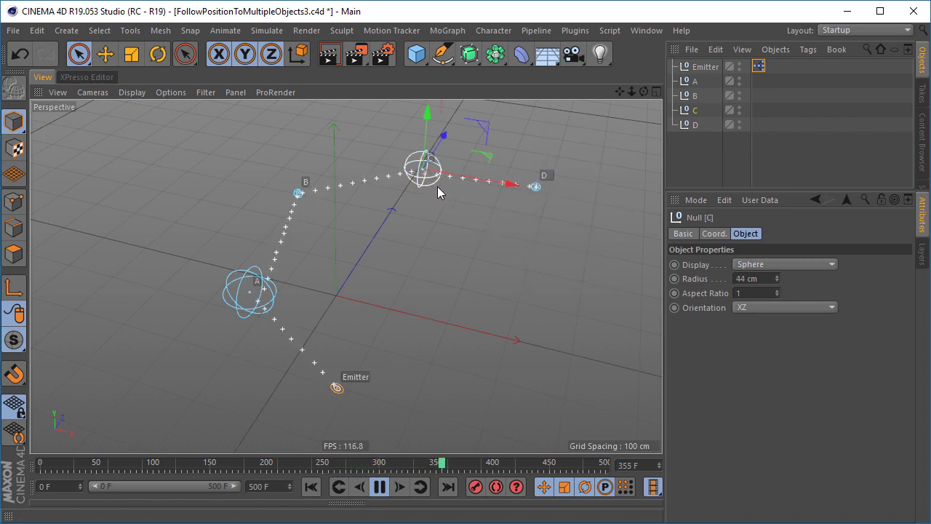
mouse_move(443, 140)
mouse_down()
mouse_move(462, 117)
mouse_move(436, 177)
mouse_move(459, 134)
mouse_up()
click(379, 487)
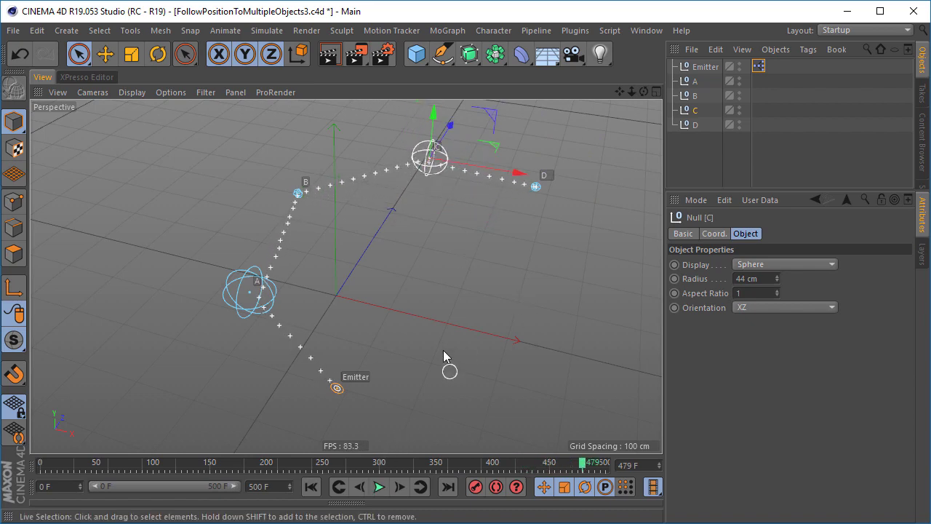
alt+drag(315, 271, 437, 284)
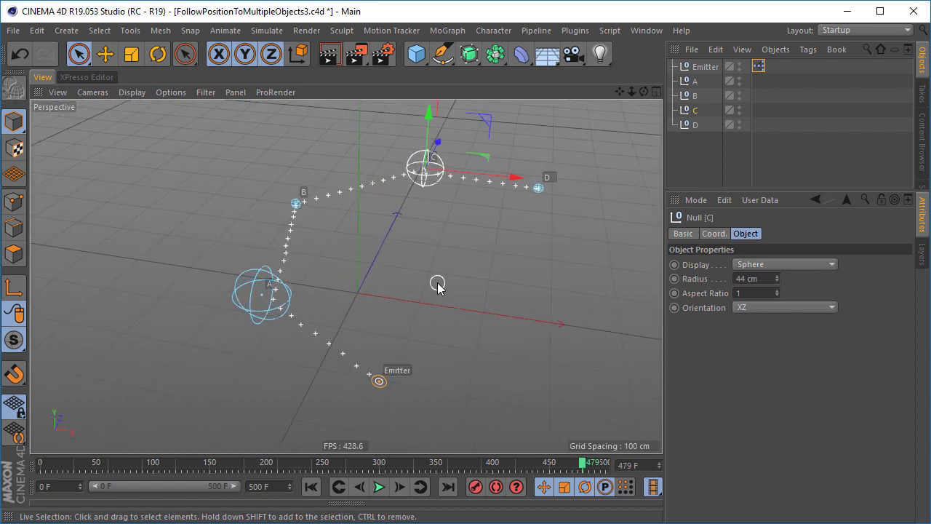
- In the XPresso graph, reposition the PPosition Follow node and set its Type to Spring
click(87, 76)
click(373, 320)
middle_drag(307, 203, 404, 294)
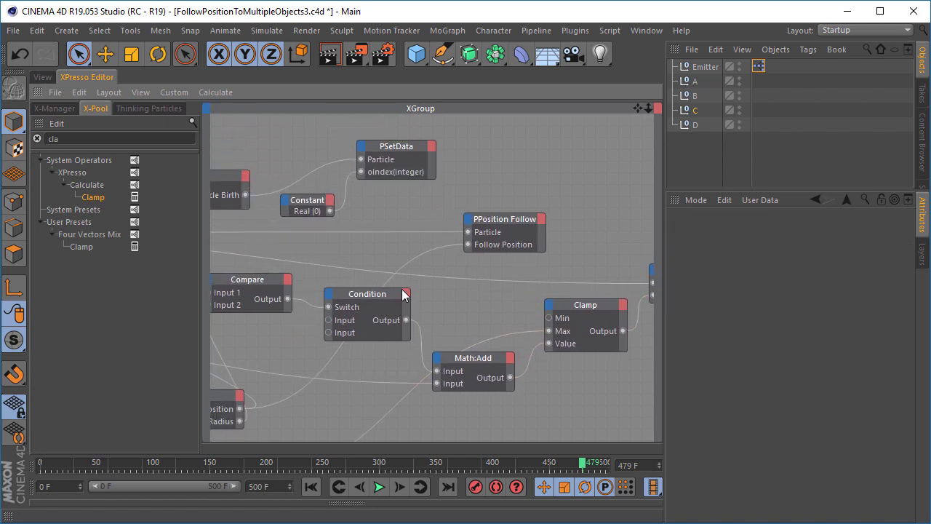
drag(504, 215, 487, 206)
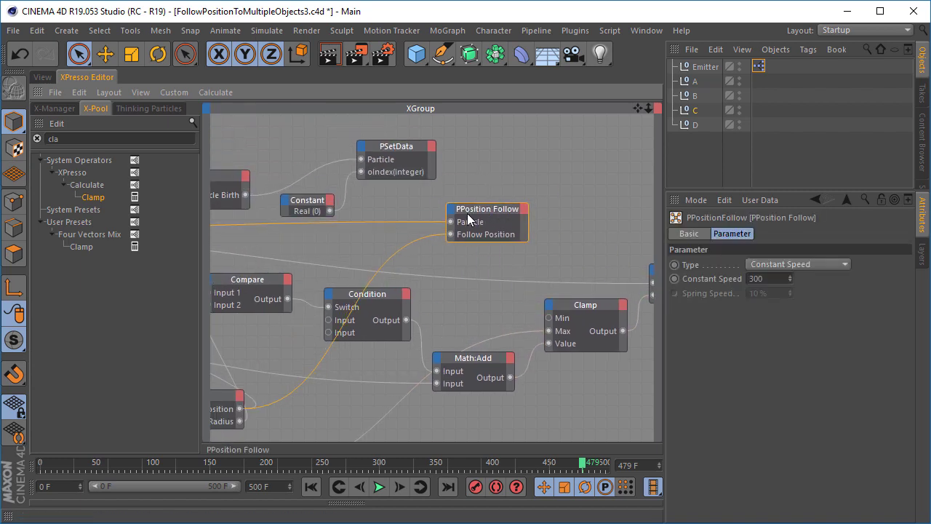
click(809, 267)
click(813, 291)
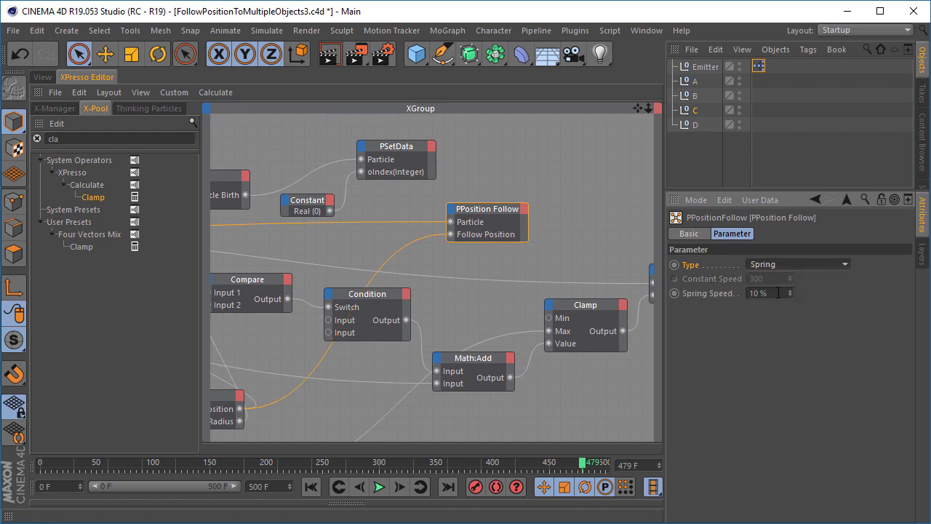
- Play the animation from the start in the perspective view and examine the spring-driven particle path around the nulls from several angles
click(44, 77)
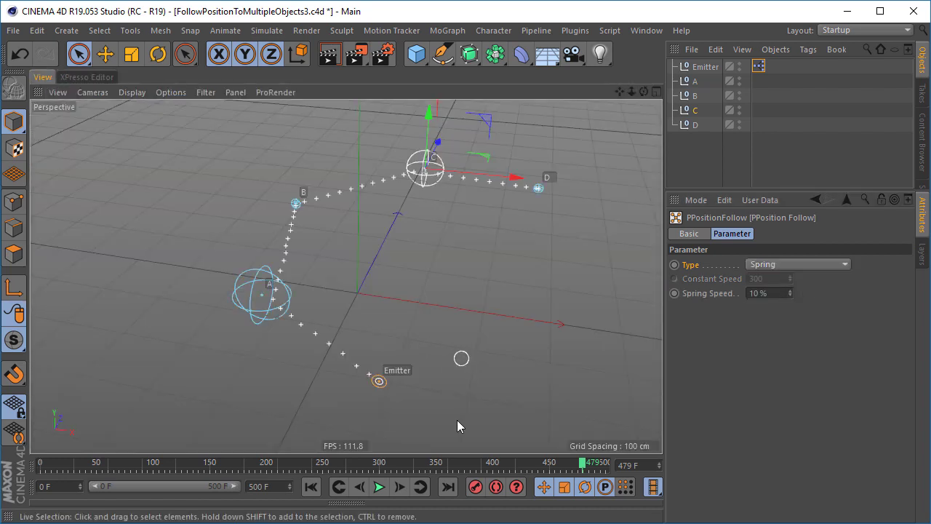
click(311, 487)
click(379, 487)
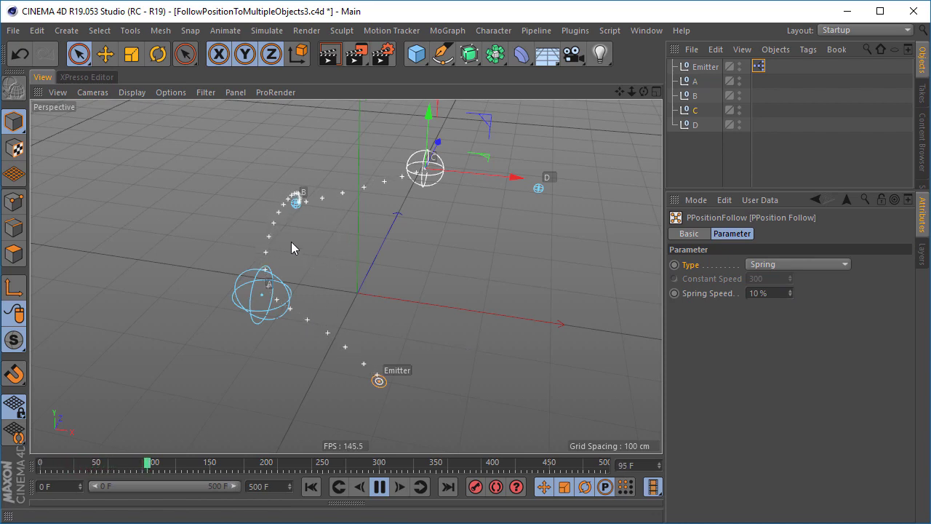
alt+drag(260, 306, 373, 299)
alt+middle_drag(237, 299, 409, 308)
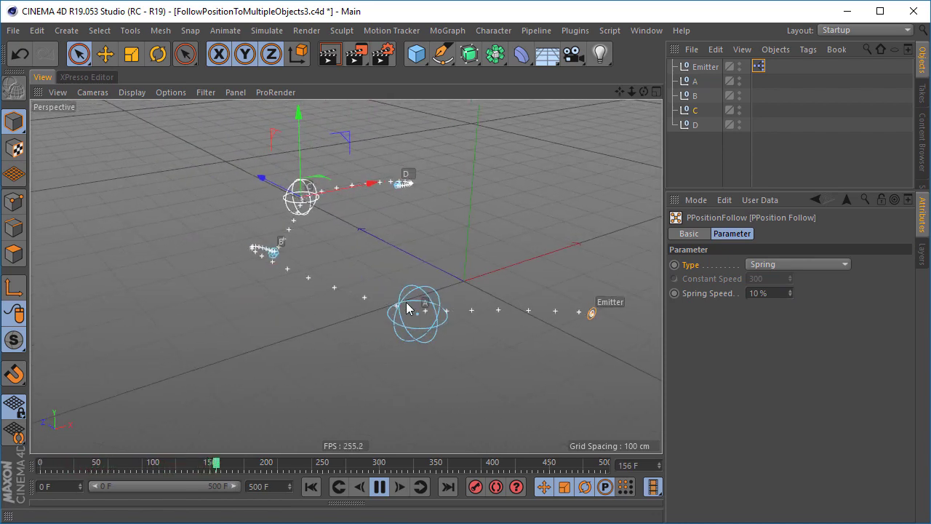
alt+drag(320, 276, 353, 330)
alt+drag(227, 223, 333, 282)
alt+middle_drag(487, 292, 393, 297)
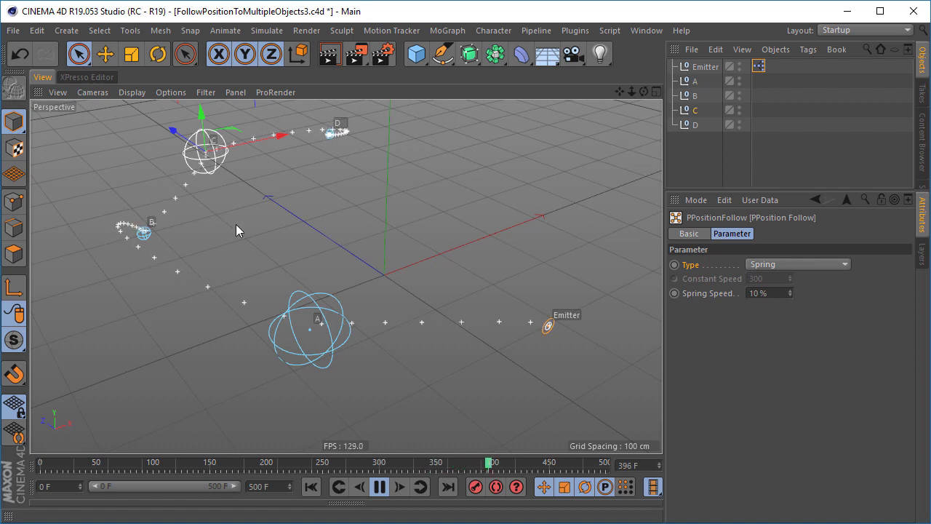
- Move null A to a new position and set the PPosition Follow node's Spring Speed to 15%
click(314, 356)
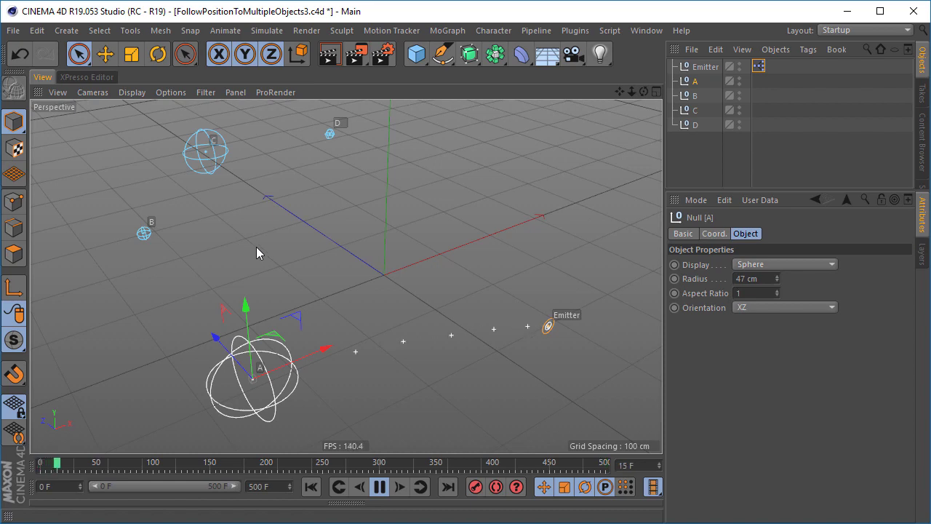
click(90, 77)
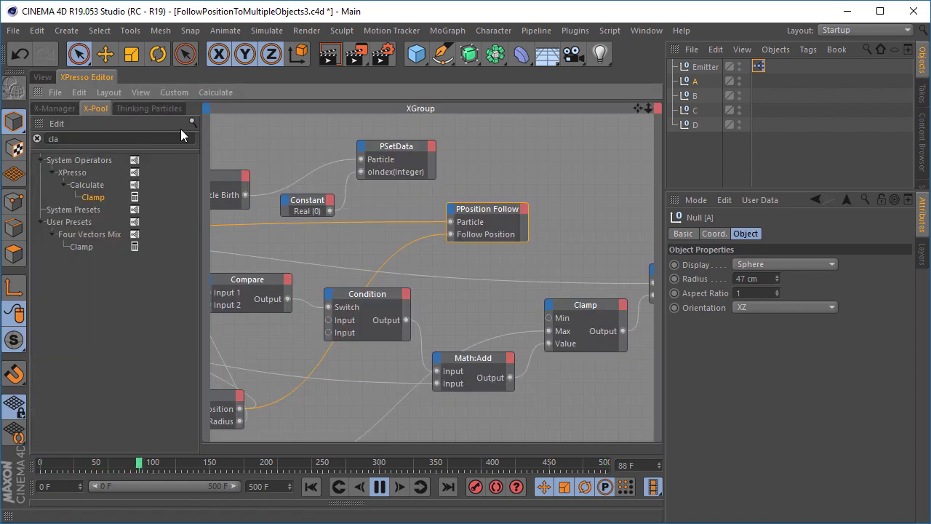
click(485, 211)
click(756, 294)
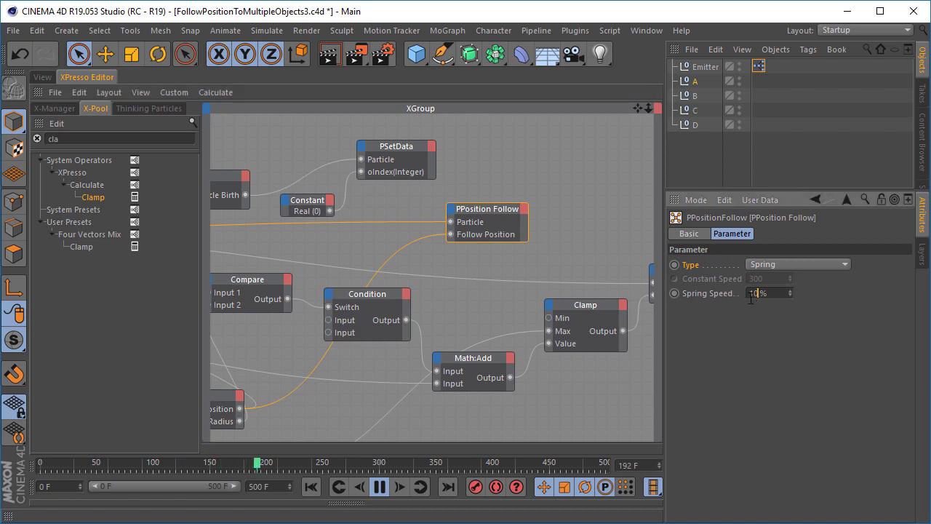
text(15)
key(Return)
- Replay the animation from the first frame in the perspective view and examine the particle path at 15% Spring Speed
click(42, 77)
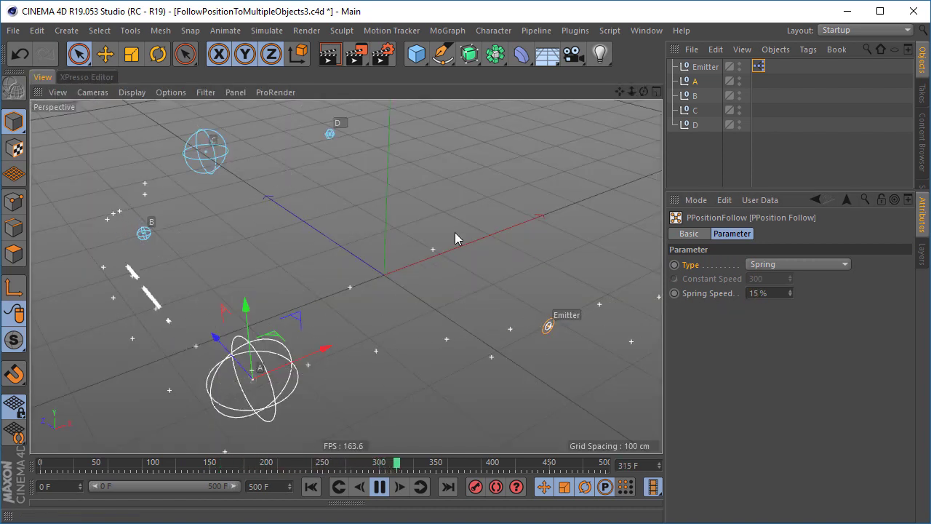
click(312, 488)
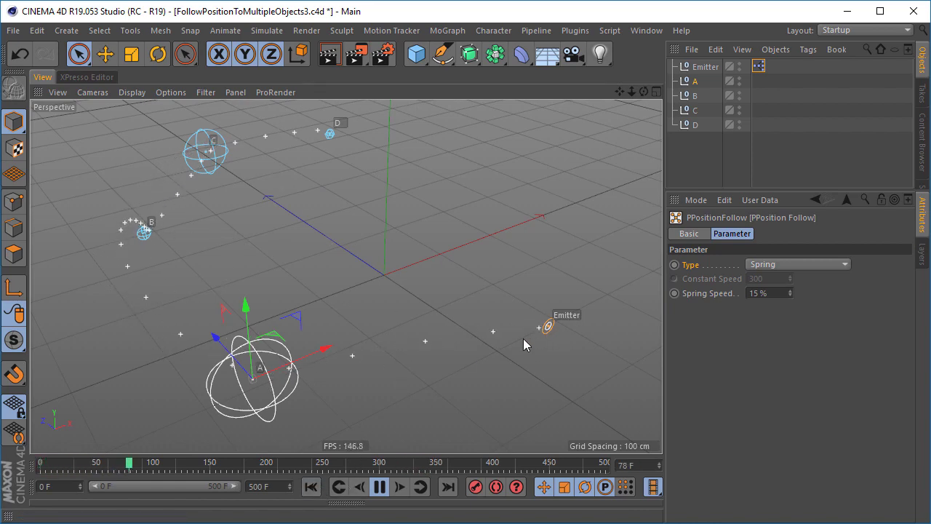
alt+drag(342, 257, 223, 187)
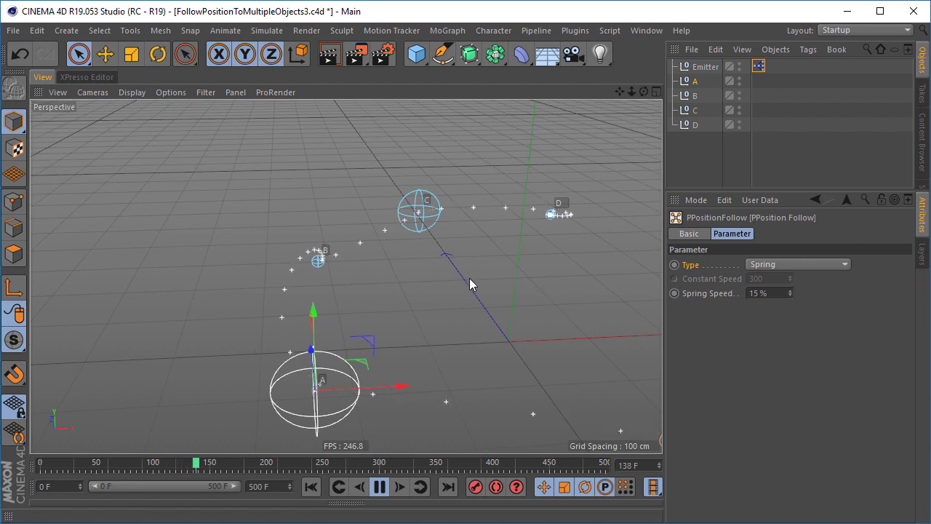
alt+middle_drag(469, 282, 323, 222)
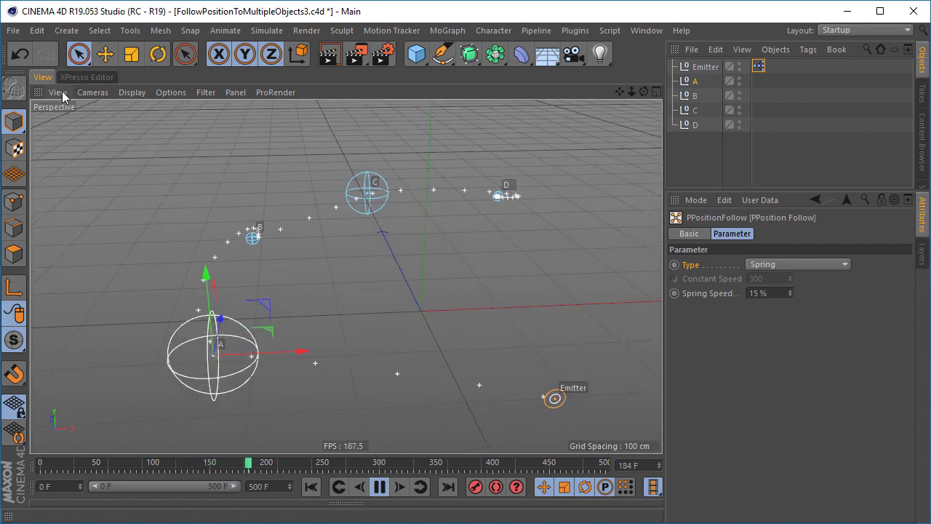
- Set the Spring Speed of the PPosition Follow node to 5%
click(99, 77)
drag(754, 294, 747, 319)
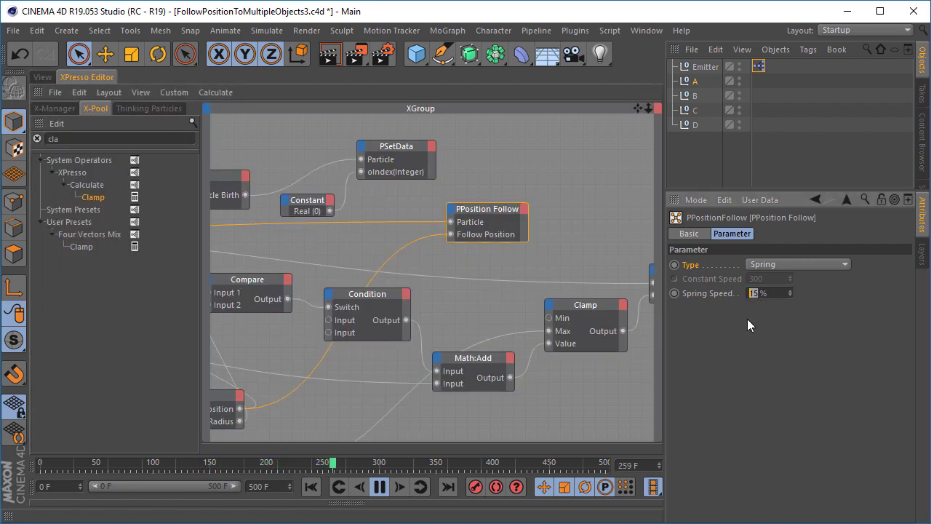
text(5)
key(Return)
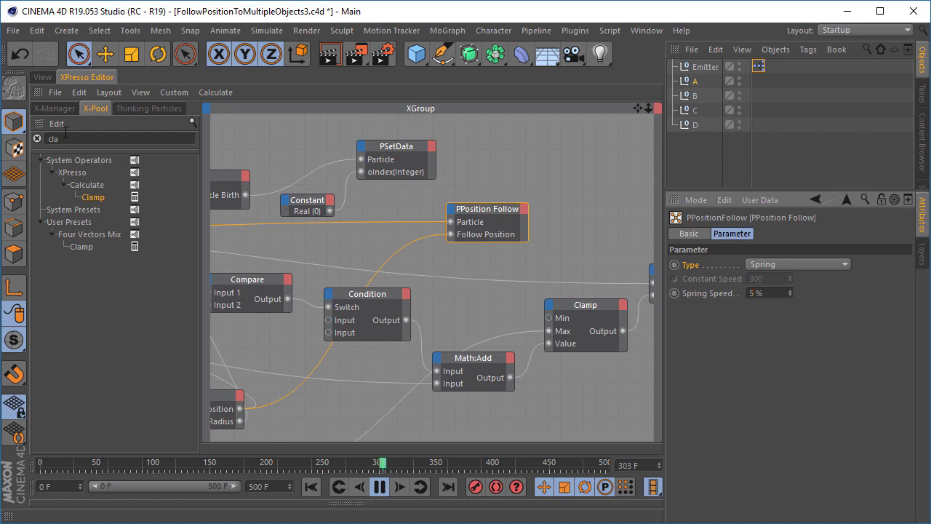
- Replay the animation from the start and examine how particles travel between the nulls at 5% Spring Speed
click(45, 77)
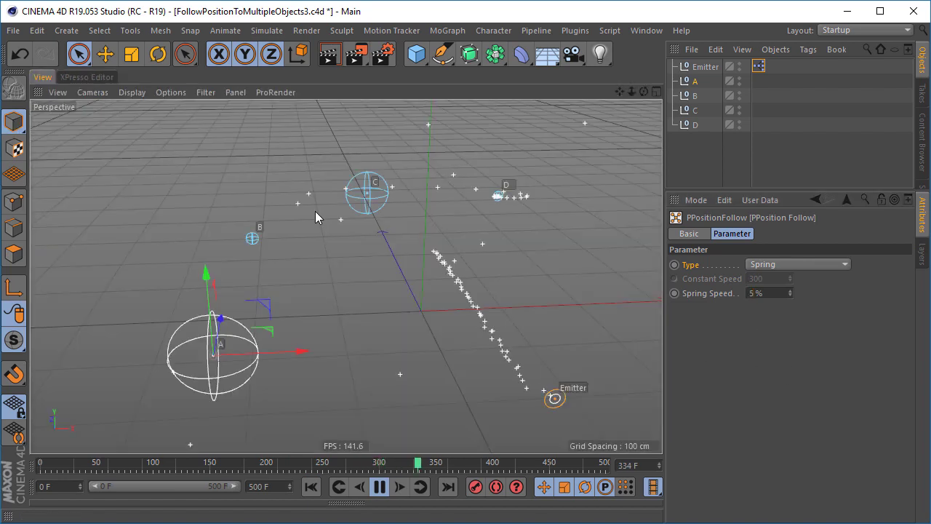
click(311, 486)
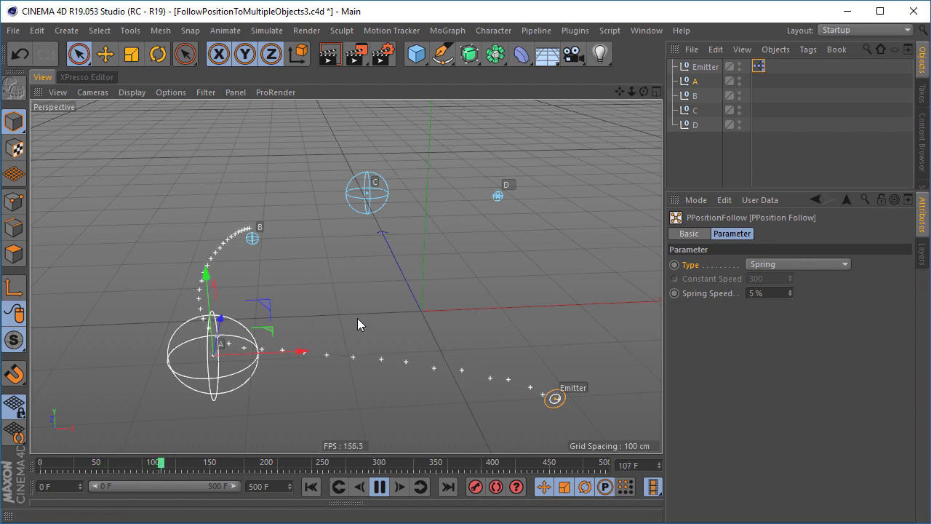
alt+drag(317, 261, 244, 244)
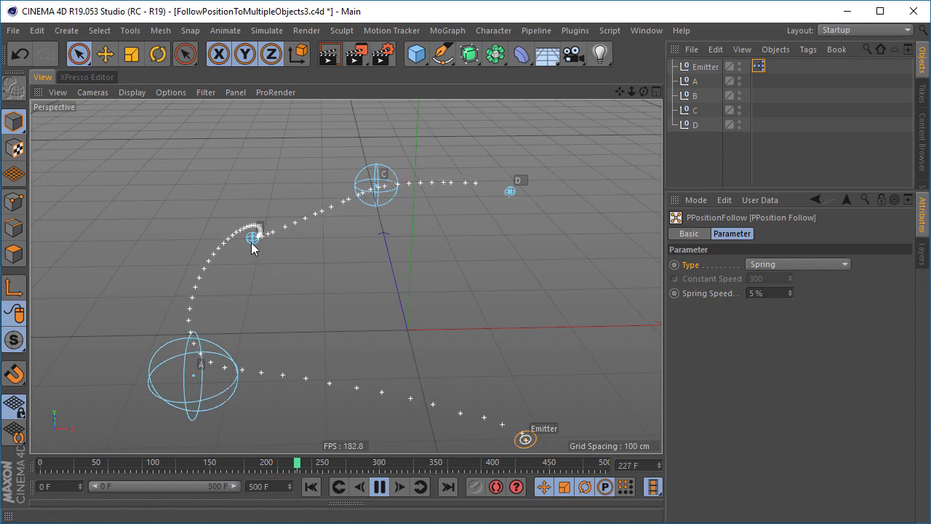
- Enlarge null B's radius to 54 cm and deselect it
click(251, 239)
drag(777, 282, 807, 282)
click(553, 311)
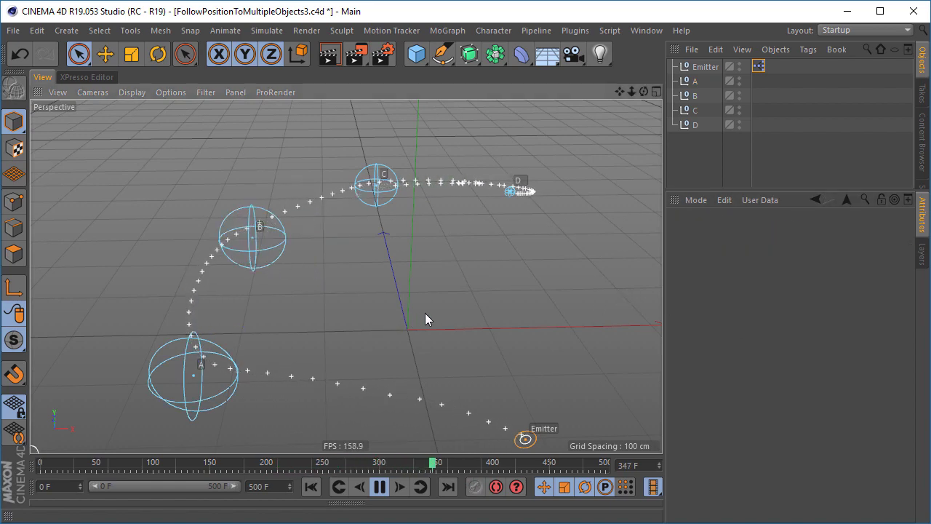
- Move null B to a new position while the animation plays, and pause playback
alt+drag(426, 317, 270, 291)
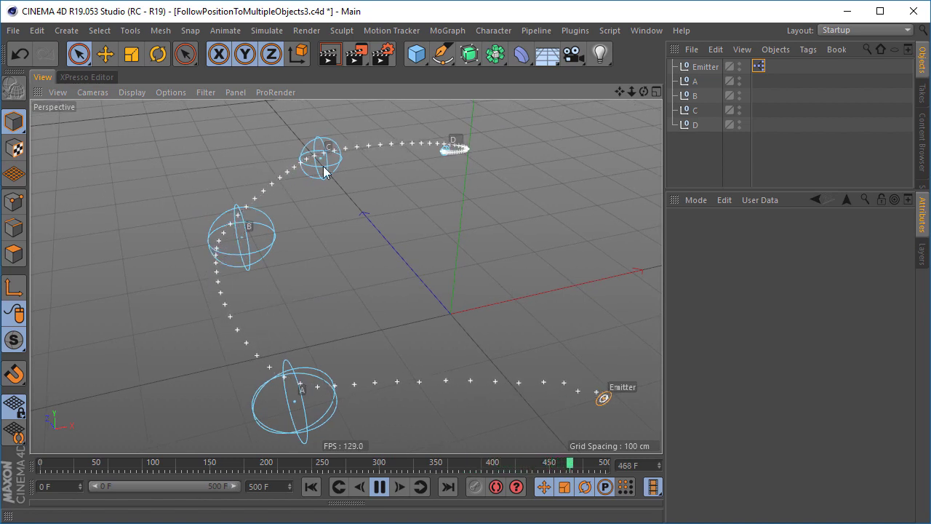
alt+drag(353, 162, 312, 223)
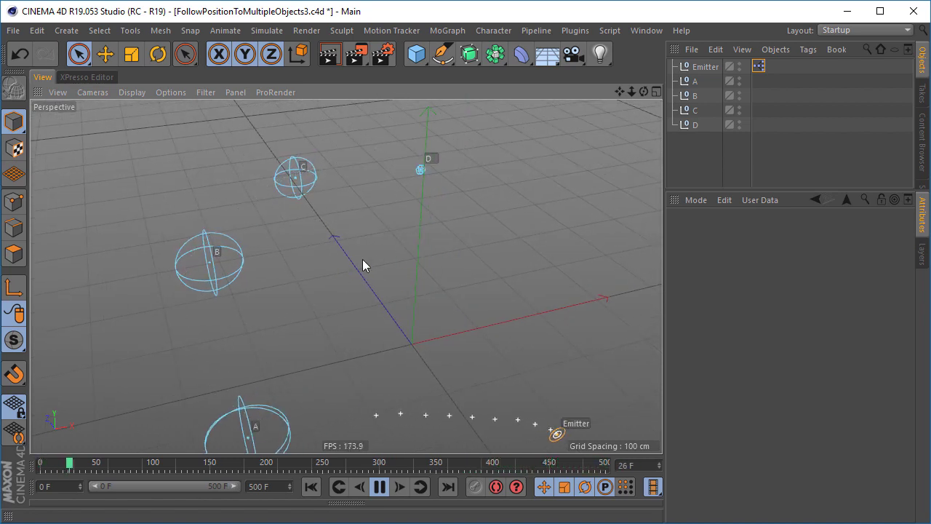
alt+middle_drag(362, 260, 323, 192)
alt+drag(309, 263, 199, 255)
alt+drag(402, 289, 283, 209)
click(283, 210)
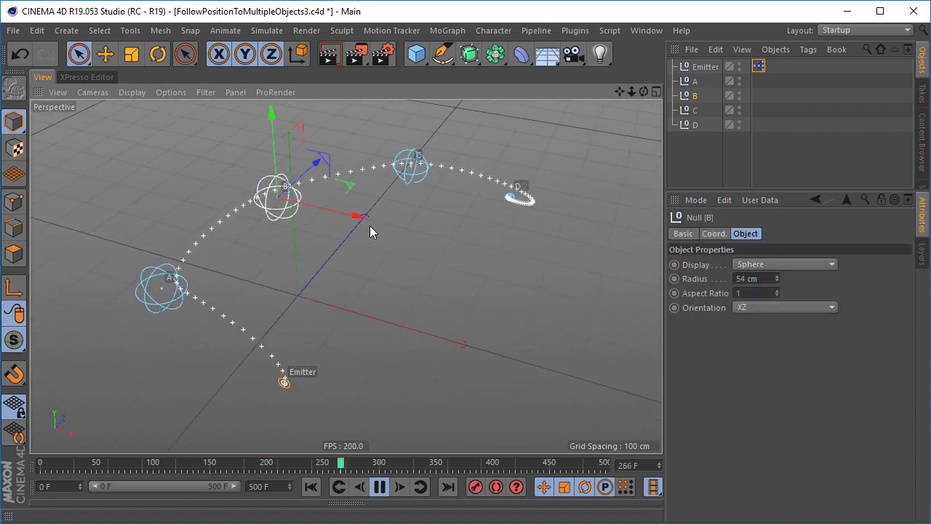
mouse_move(349, 190)
mouse_down()
mouse_move(328, 156)
mouse_move(344, 202)
mouse_up()
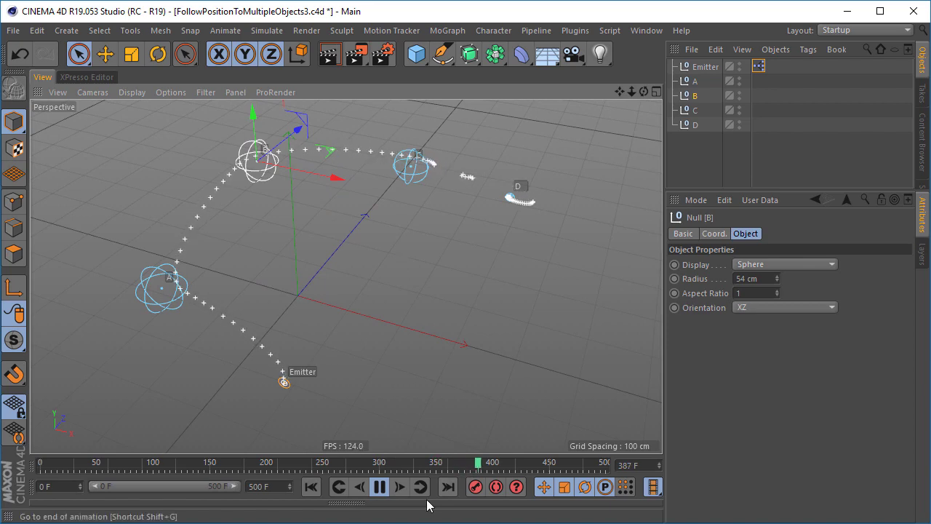
click(378, 487)
- Add a PBubble node to the XPresso graph, feed its Particle input from P Pass, and place it above P Pass
click(72, 76)
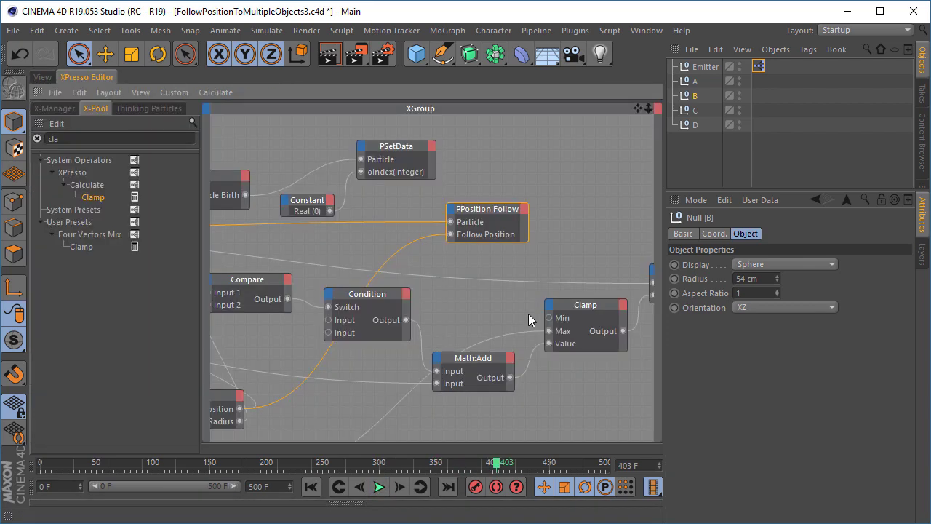
click(548, 254)
middle_drag(547, 254, 568, 245)
middle_drag(324, 231, 524, 241)
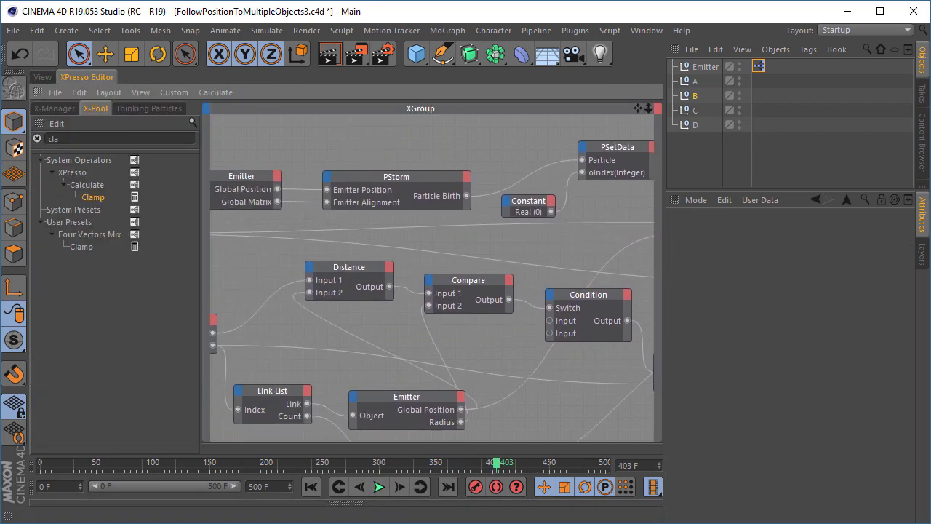
key(ctrl+Tab)
middle_drag(262, 220, 285, 182)
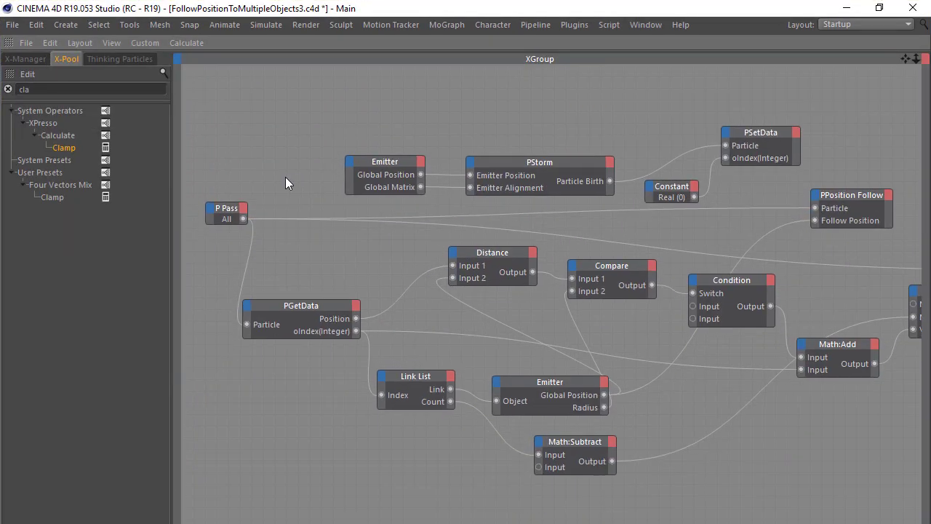
click(76, 92)
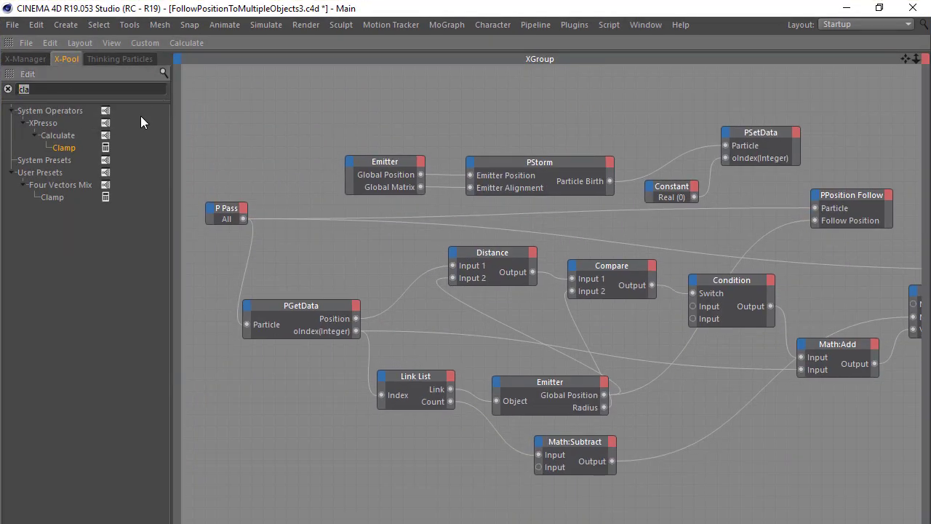
text(pb)
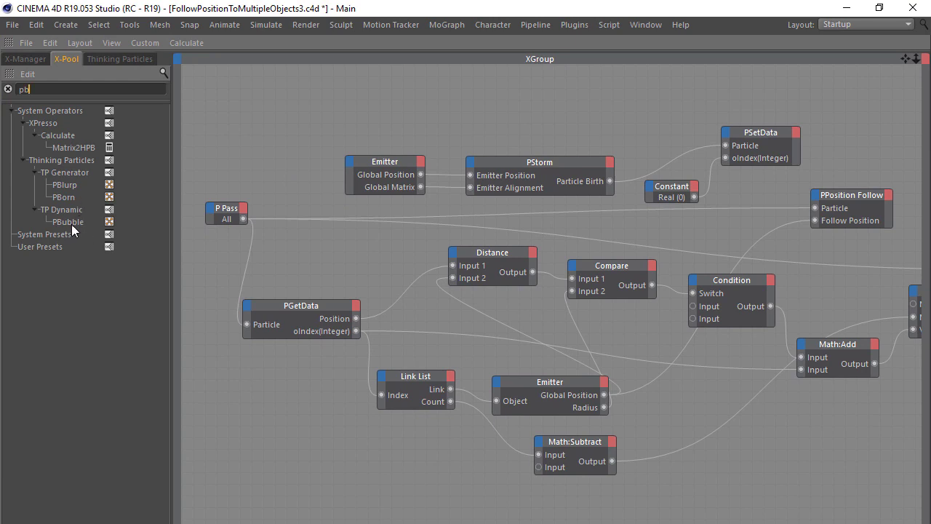
drag(67, 221, 244, 219)
drag(312, 132, 325, 126)
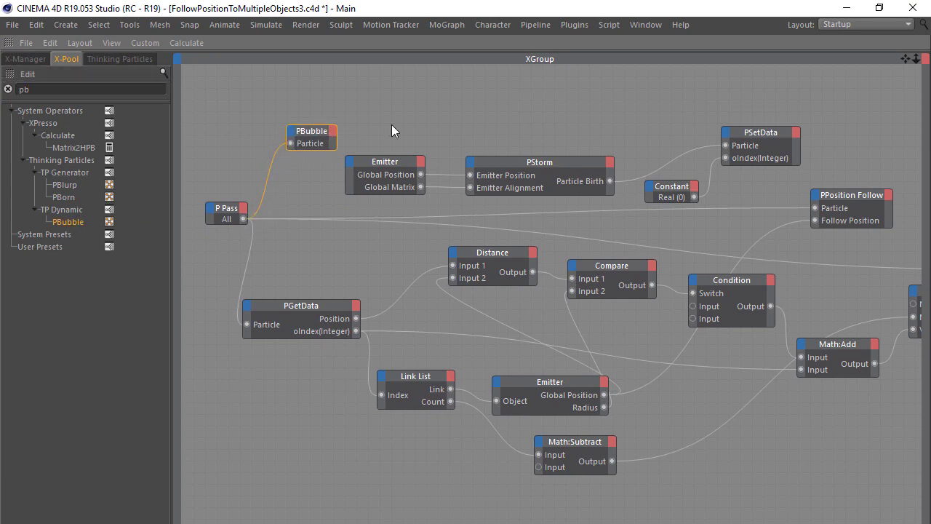
- Play the animation from the first frame, examine the particle motion with PBubble applied, and stop playback
key(ctrl+Tab)
click(42, 77)
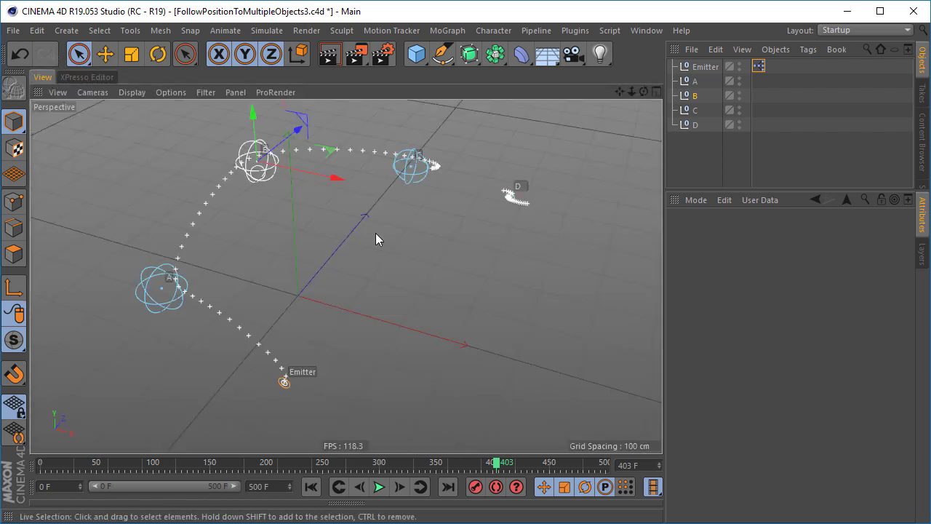
click(309, 487)
click(379, 486)
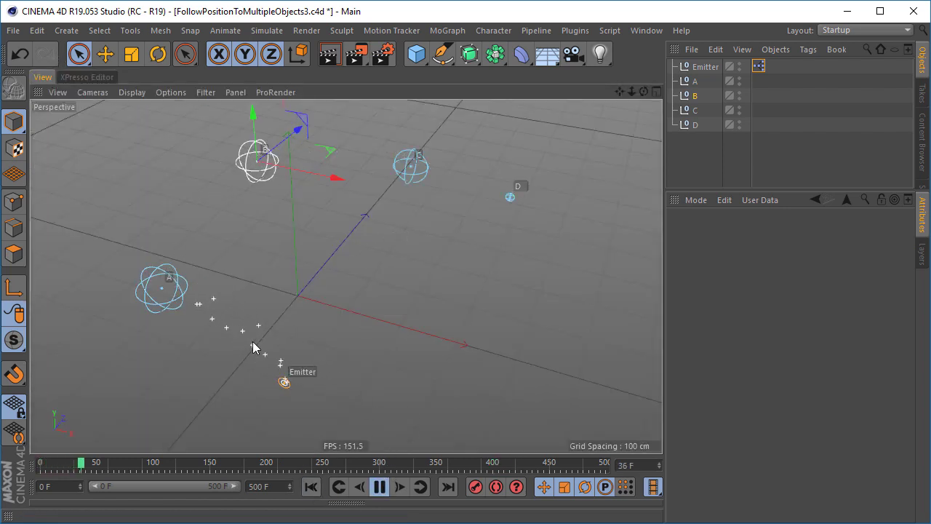
alt+drag(253, 341, 304, 328)
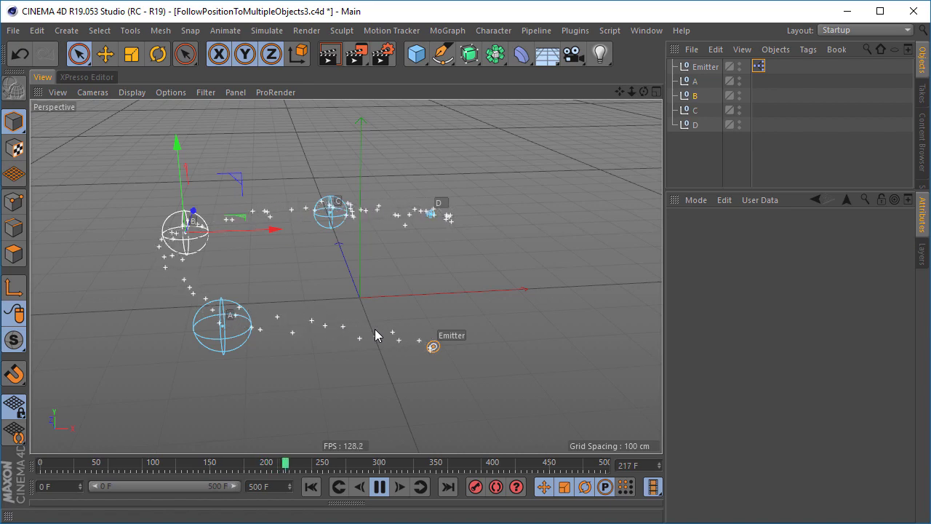
click(380, 487)
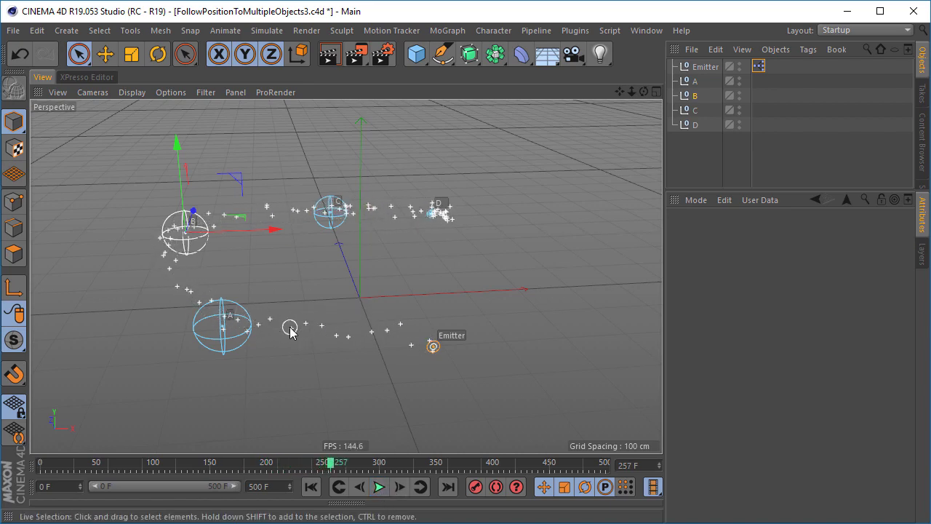
alt+drag(290, 331, 342, 301)
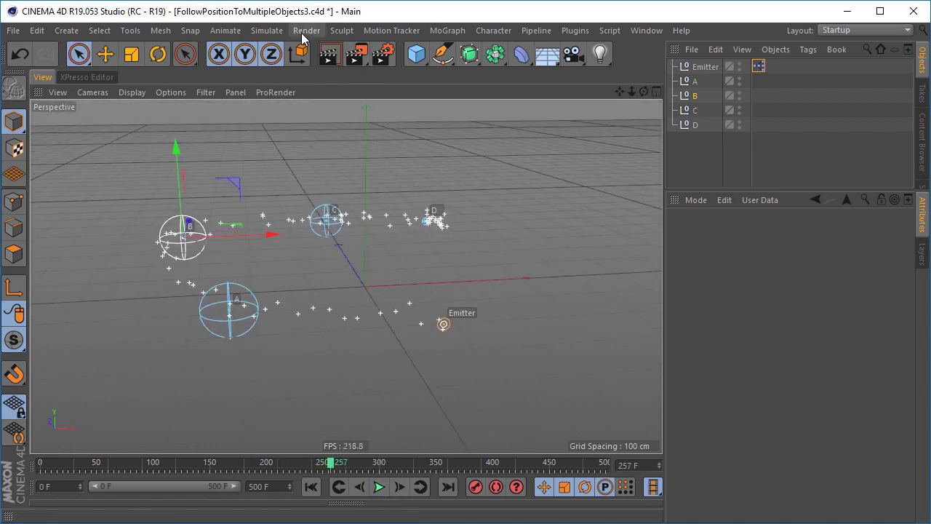
- Add a MoGraph Tracer object and clear null B from its Trace Link list
click(446, 31)
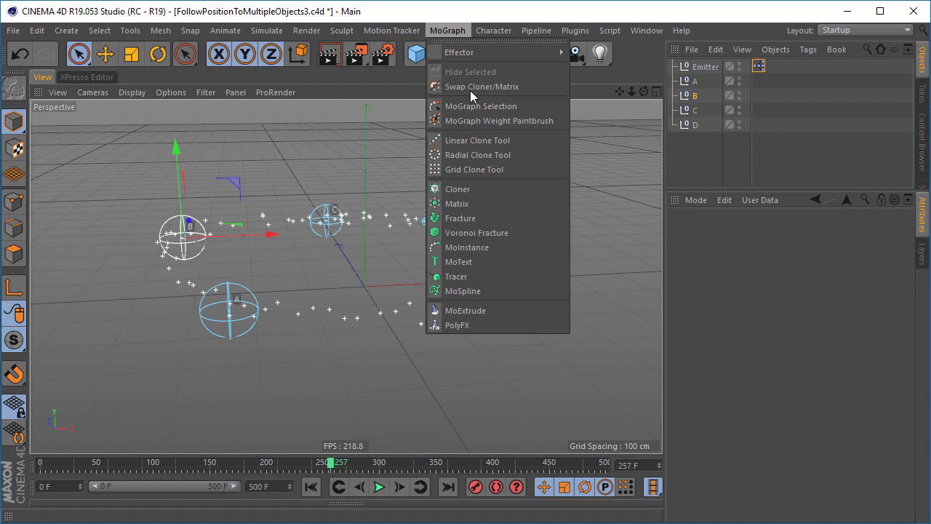
click(457, 277)
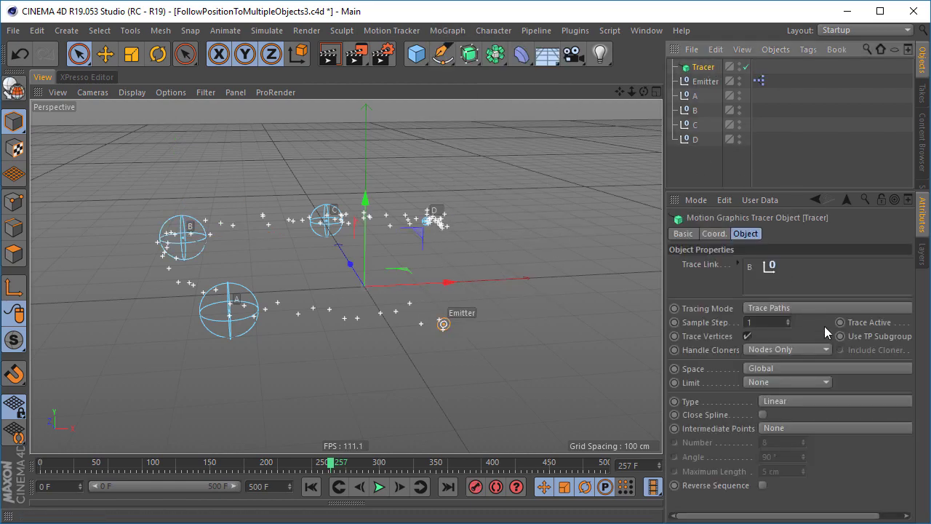
right_click(760, 285)
click(783, 297)
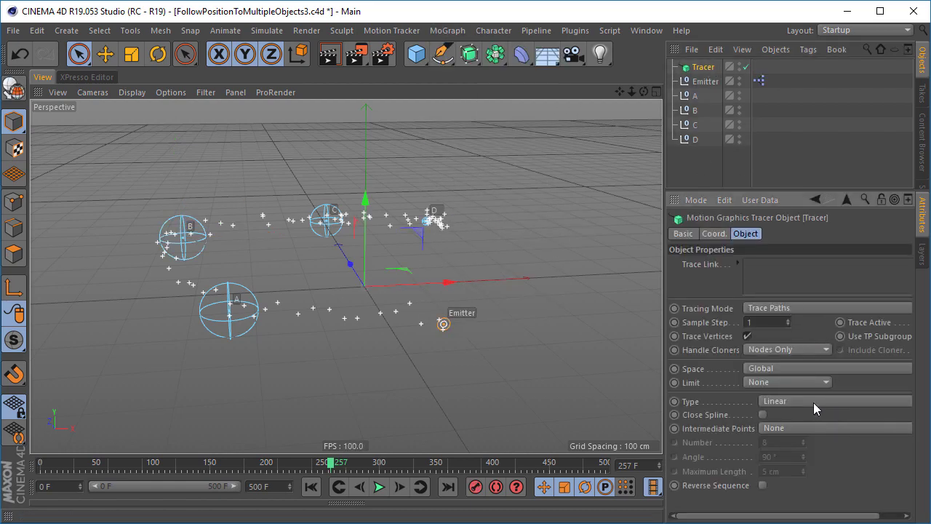
- Set the Tracer's Limit to From End with an Amount of 15
click(774, 382)
click(776, 420)
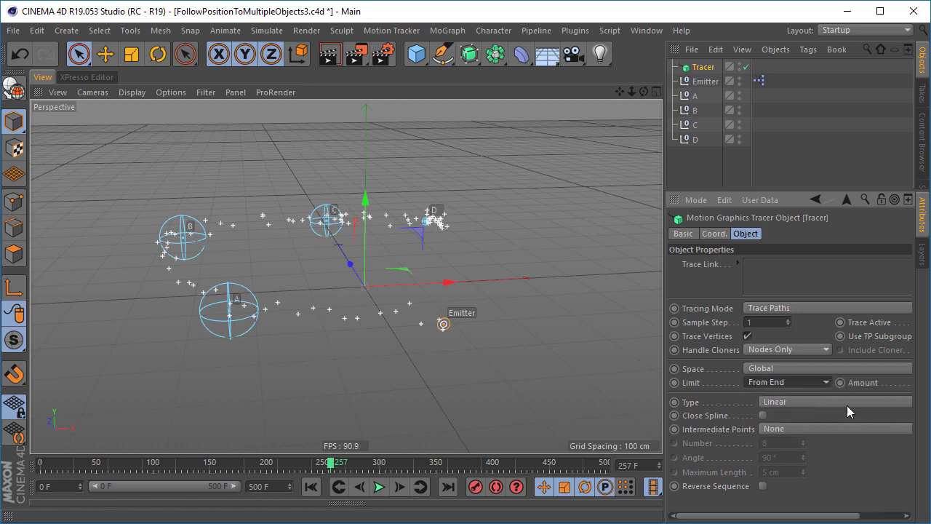
click(899, 384)
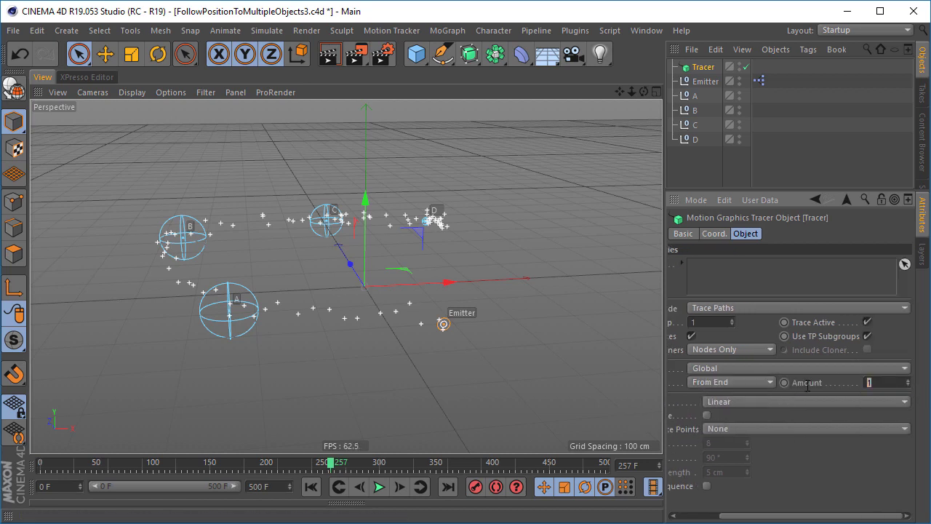
text(15)
key(Return)
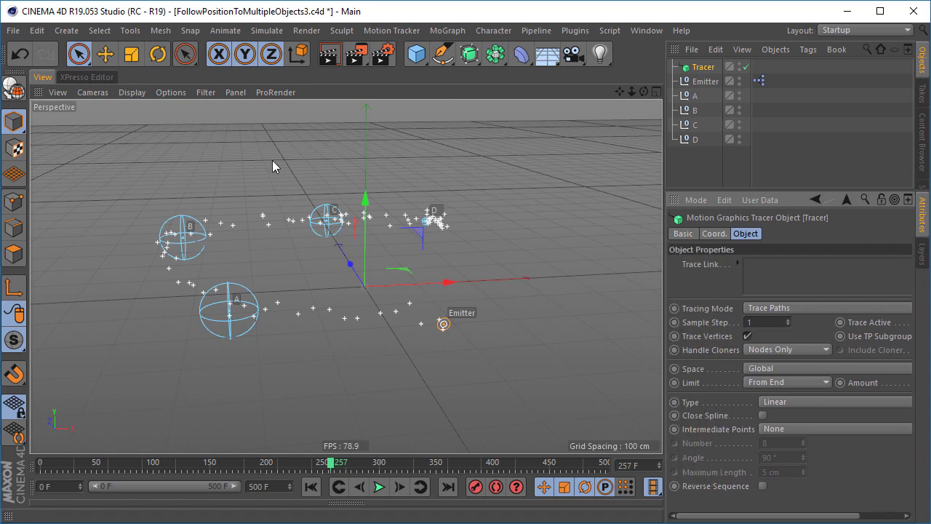
- Add the All group from the Thinking Particles settings to the Tracer's Trace Link list
click(83, 78)
click(138, 108)
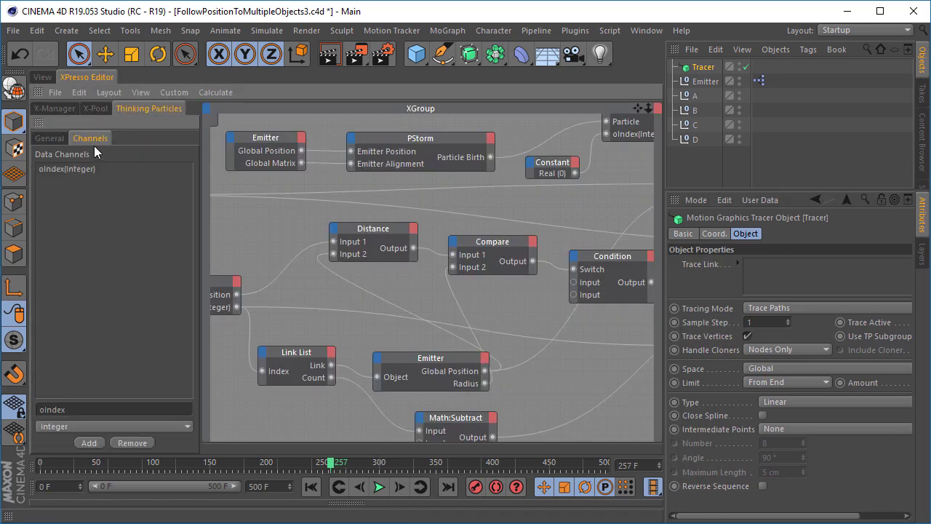
click(50, 138)
mouse_move(56, 240)
mouse_down()
mouse_move(266, 264)
mouse_move(782, 266)
mouse_up()
click(710, 171)
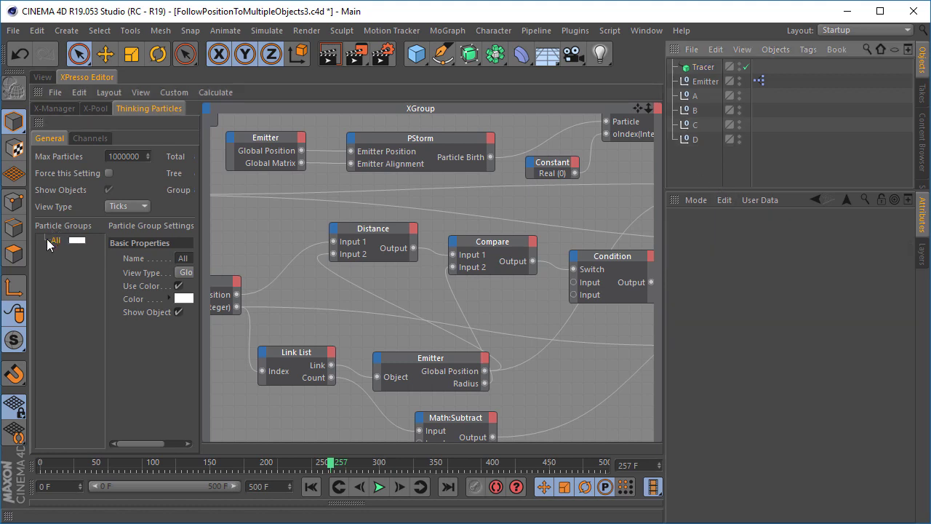
- Set the Thinking Particles View Type to None and return to the perspective view
click(124, 206)
click(134, 222)
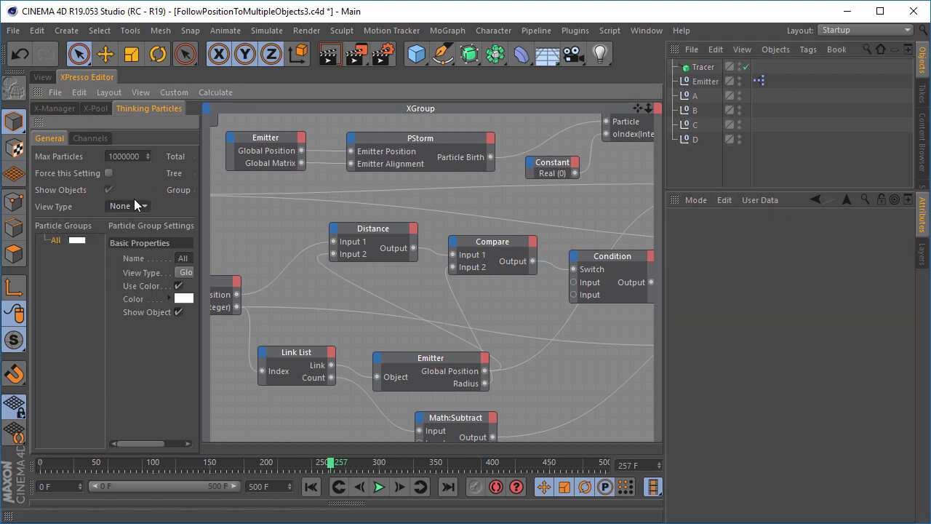
click(42, 77)
- Set the Tracer's Use Color to On and its Display Color to light green with hue 121°, saturation 59% and value 100%
click(703, 67)
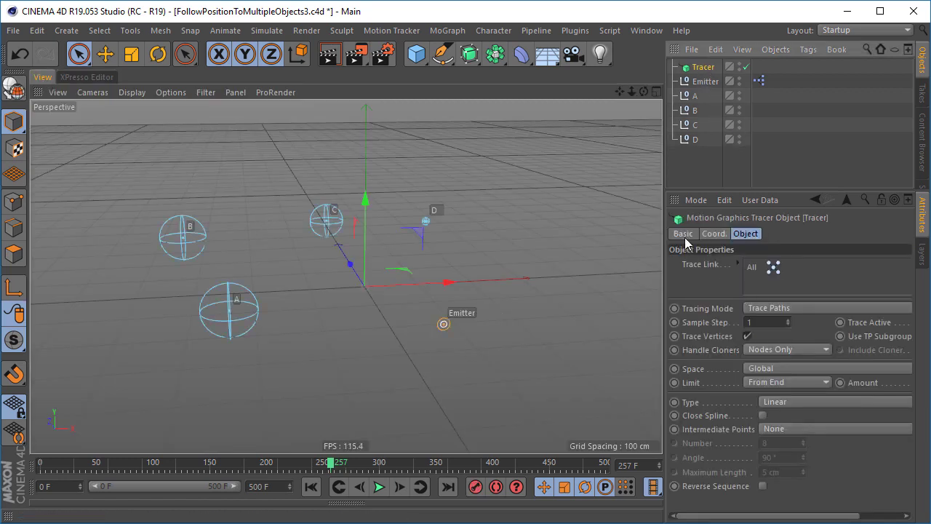
click(684, 232)
click(767, 321)
click(777, 364)
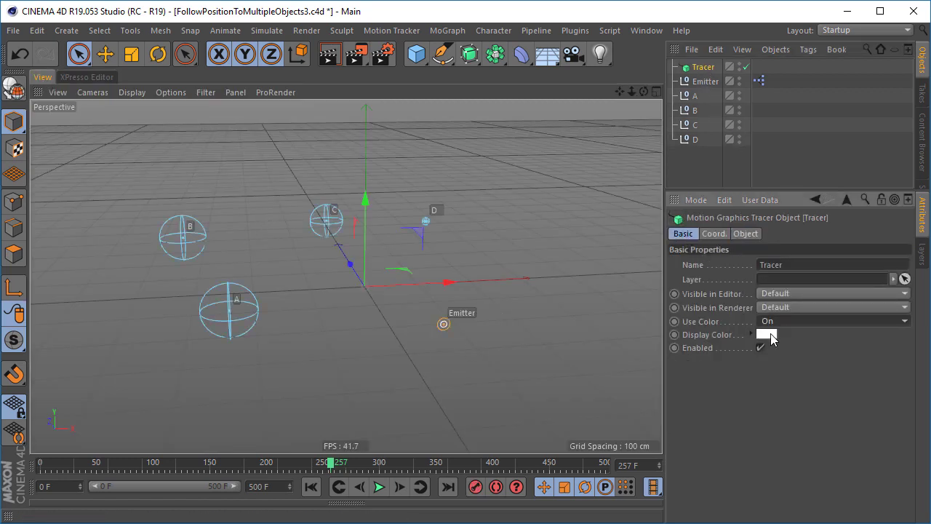
click(763, 334)
click(769, 334)
click(792, 350)
drag(791, 350, 811, 349)
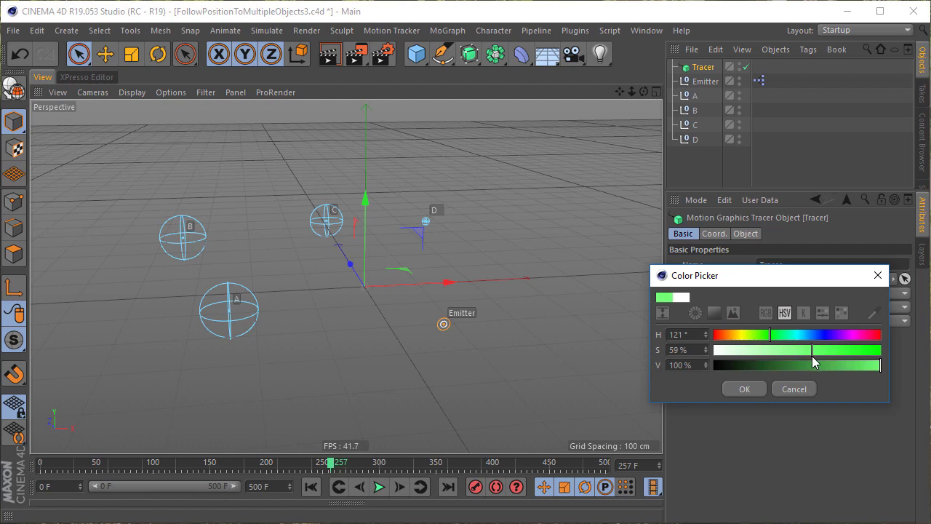
click(737, 391)
click(694, 172)
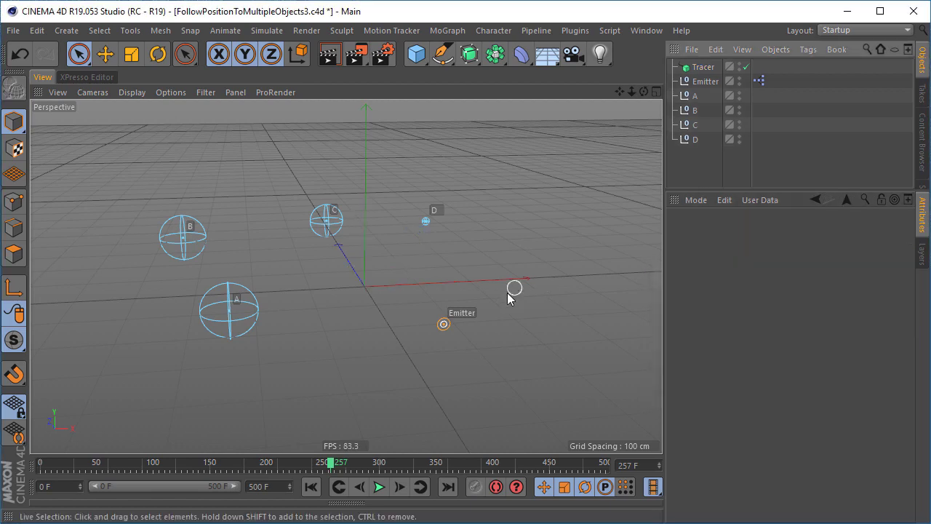
- Play the animation from the first frame and examine the green traced trails closely around the nulls
click(333, 487)
click(378, 487)
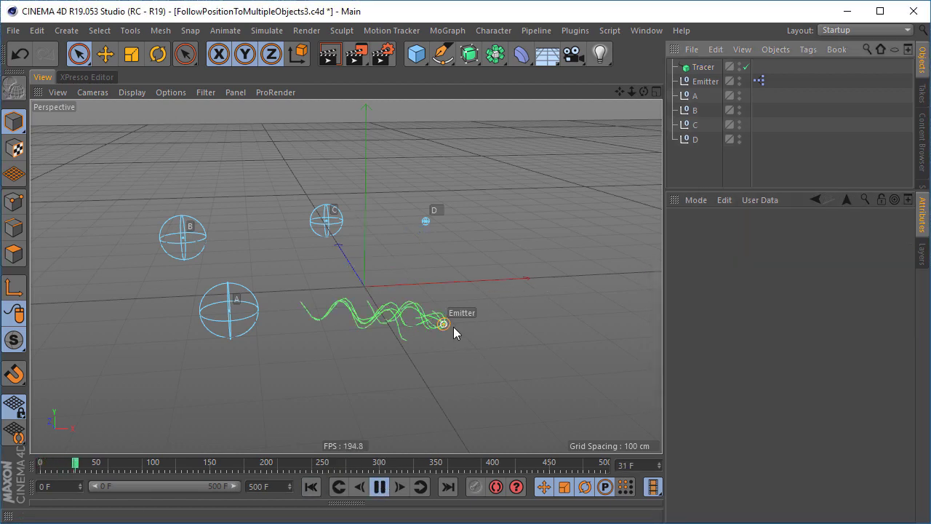
alt+drag(296, 313, 393, 280)
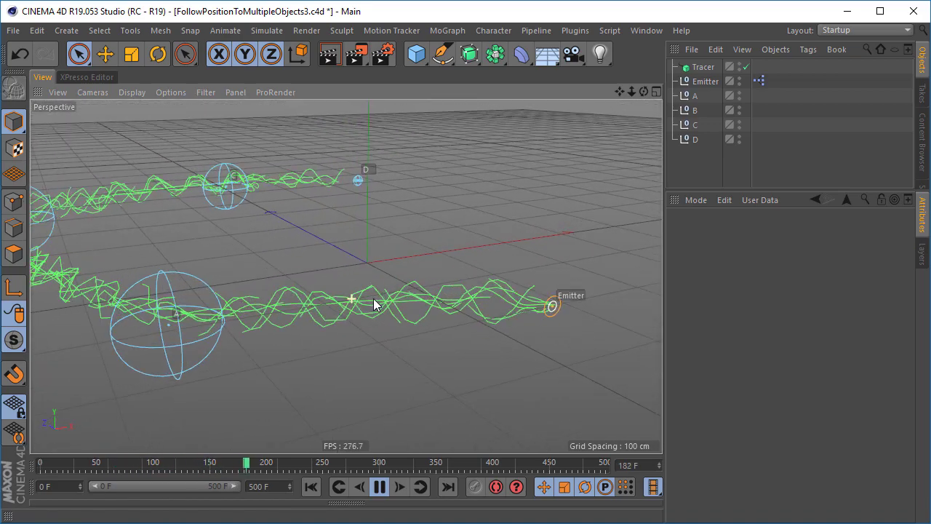
- Set the Tracer's Intermediate Points to Adaptive and its spline Type to B-Spline
click(706, 68)
click(745, 233)
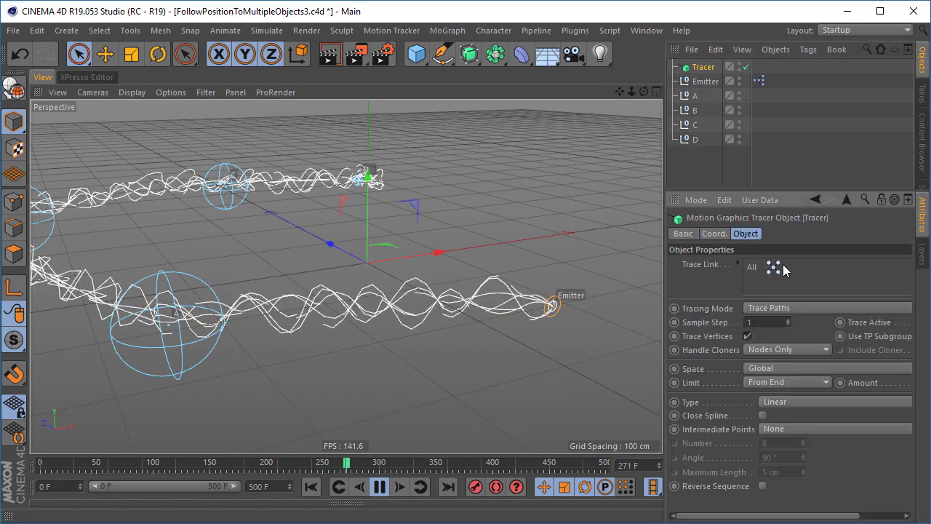
click(802, 429)
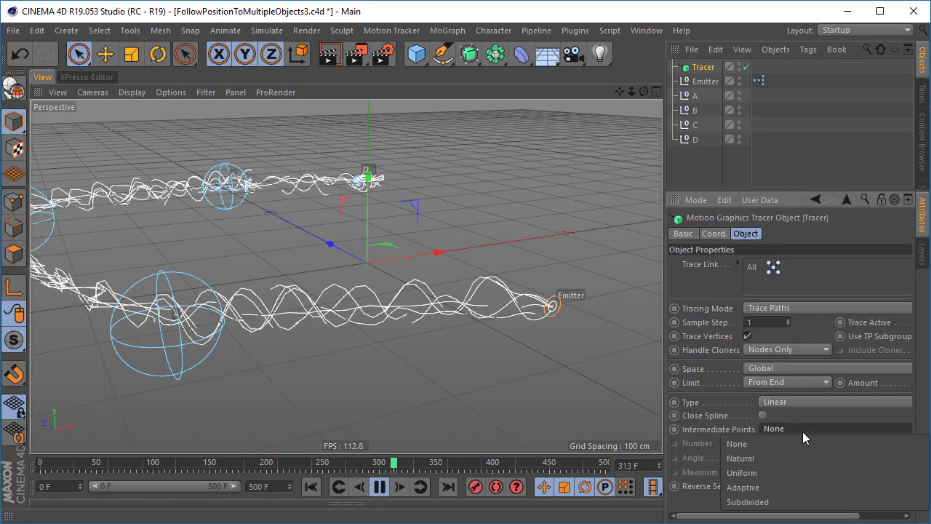
click(807, 502)
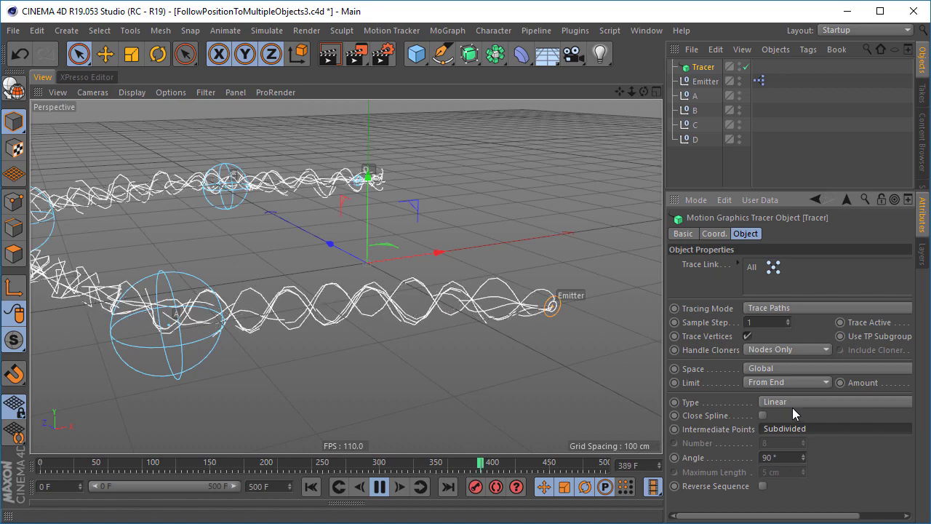
click(793, 429)
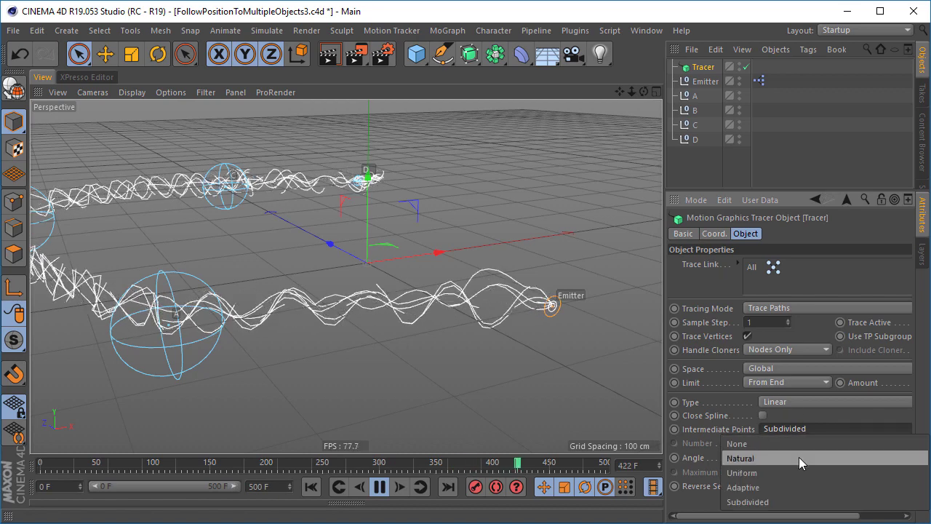
click(797, 486)
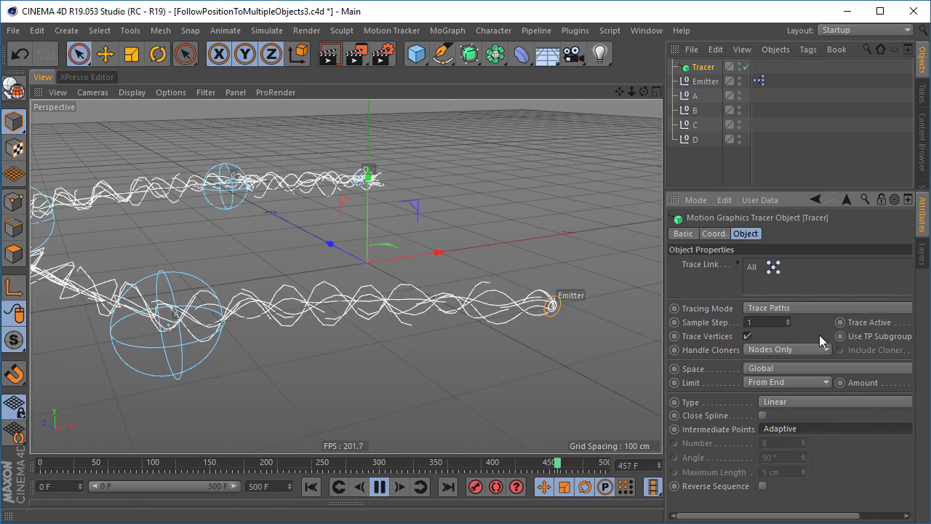
click(792, 404)
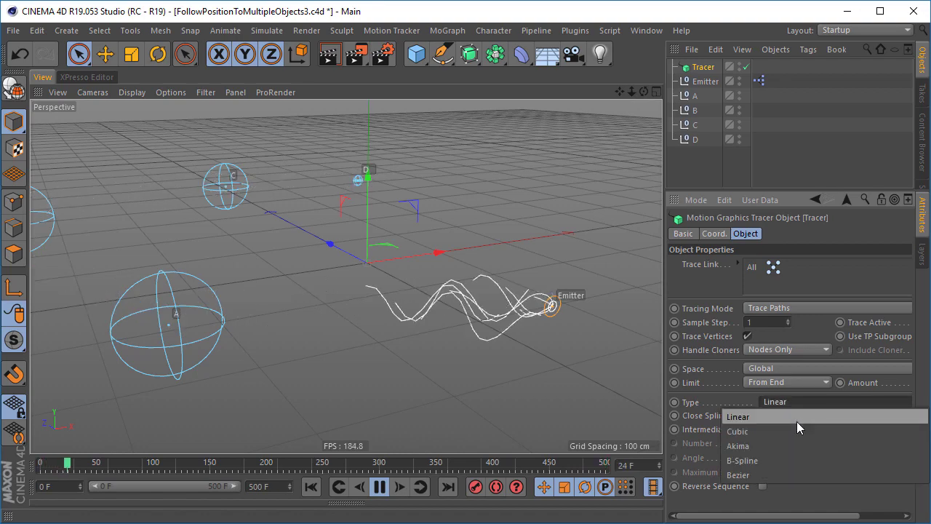
click(790, 462)
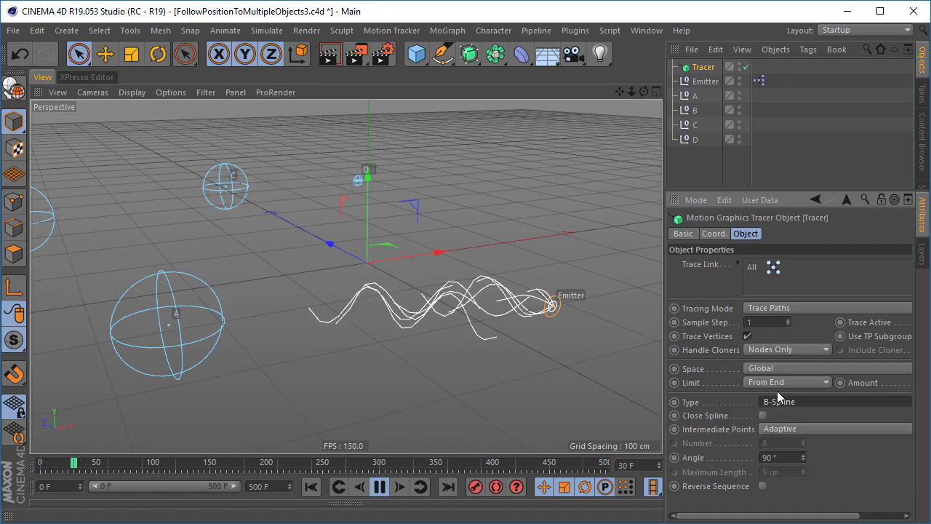
click(711, 166)
mouse_move(409, 225)
alt+mouse_down()
mouse_move(270, 300)
mouse_move(183, 301)
mouse_move(113, 285)
mouse_move(236, 306)
mouse_move(251, 244)
alt+mouse_up()
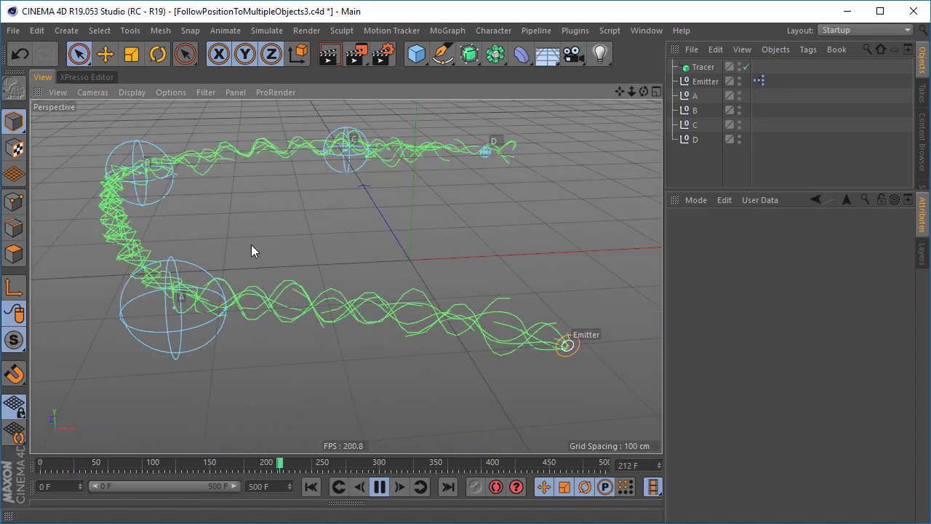
- Set the PBubble node's Speed to 25% in the XPresso graph and return to the perspective view
click(109, 80)
alt+middle_drag(325, 158, 308, 228)
click(386, 165)
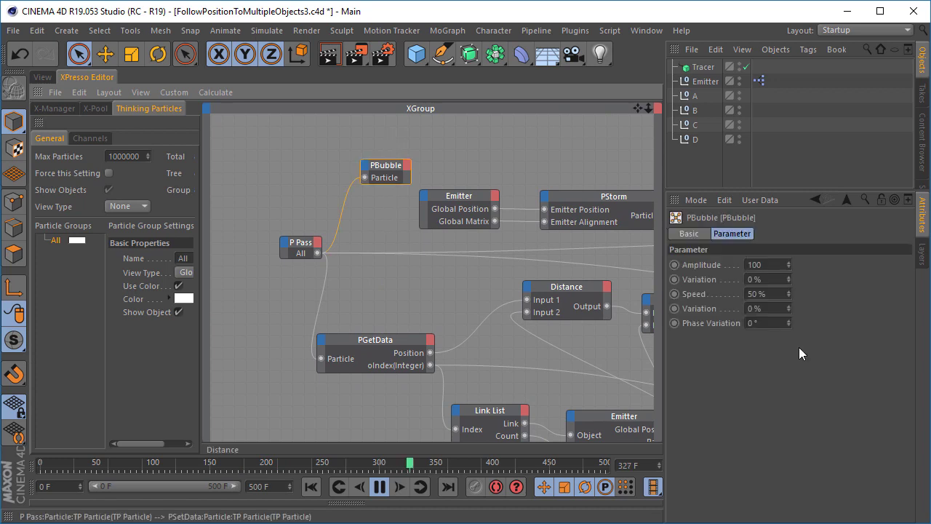
click(769, 295)
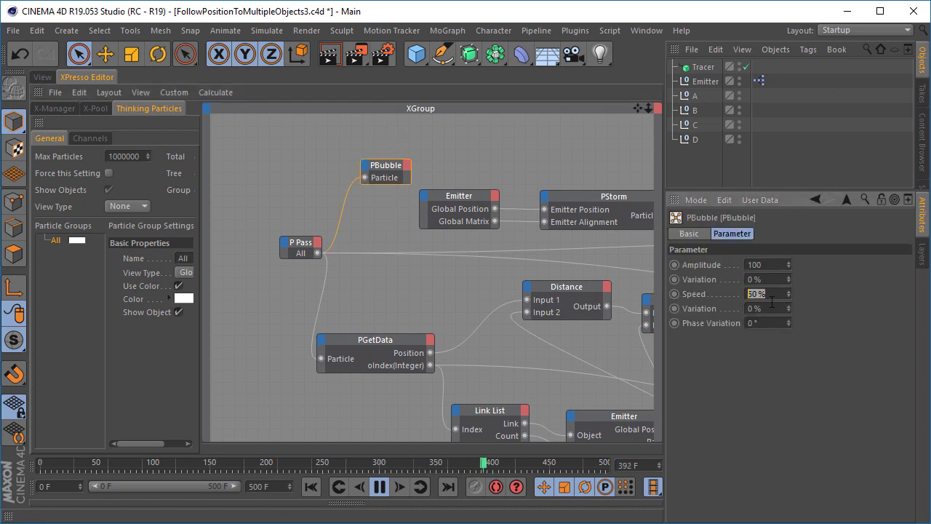
text(25)
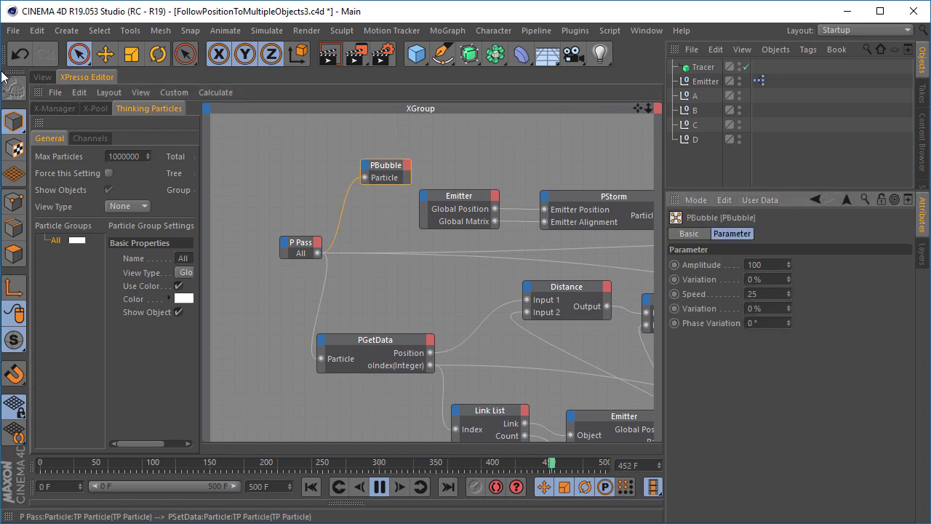
click(38, 77)
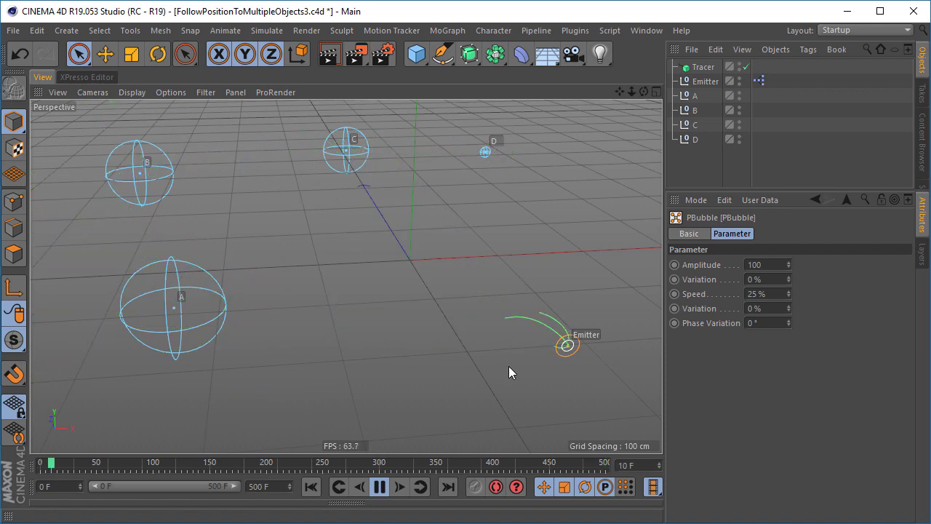
alt+drag(363, 322, 336, 309)
- Set the PBubble node's Amplitude Variation to 25% and examine the changed trails from several angles
click(756, 265)
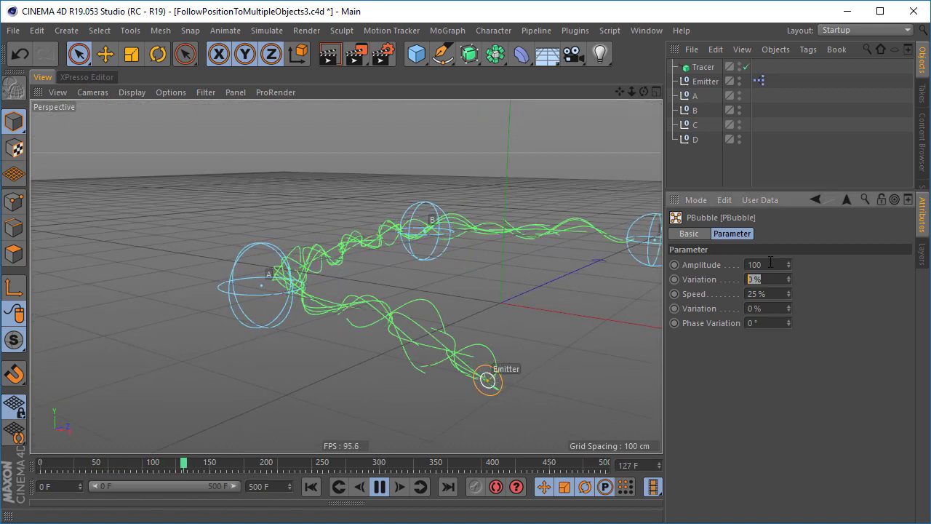
key(Tab)
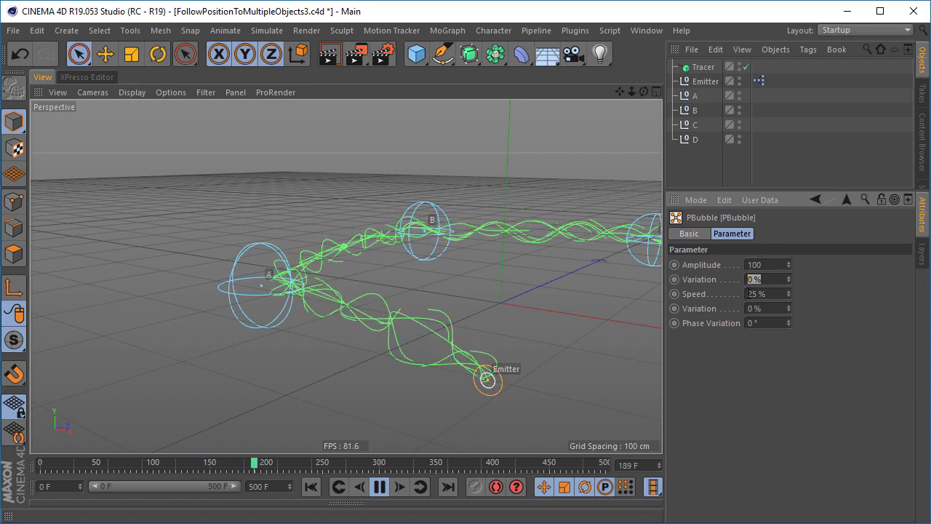
text(25)
key(Return)
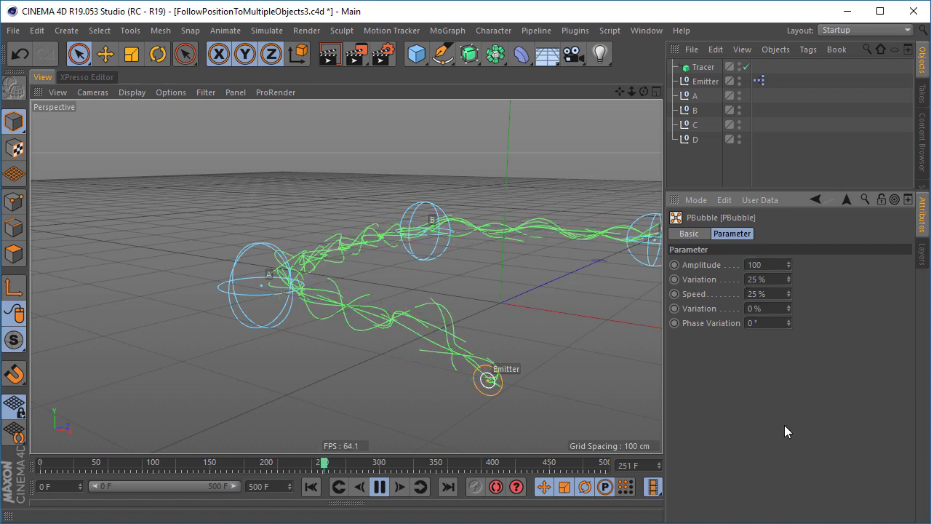
alt+drag(432, 354, 454, 341)
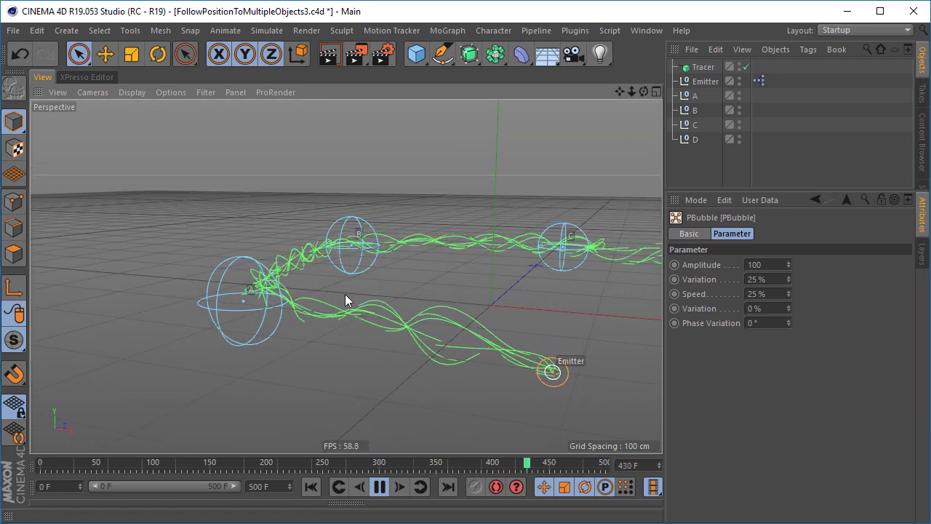
alt+drag(355, 305, 322, 340)
- Rotate the Emitter null about its vertical axis so that it faces along the path toward null A
click(704, 80)
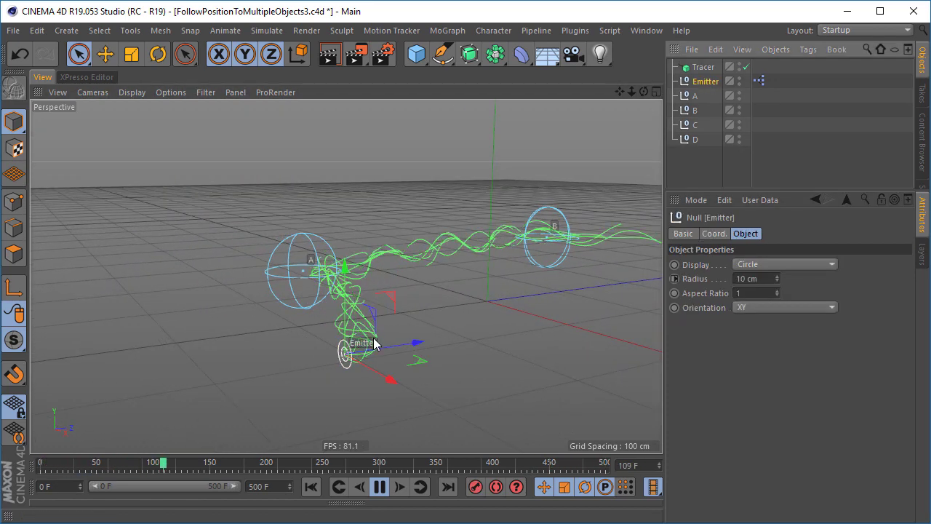
key(r)
drag(352, 368, 342, 295)
key(space)
- Raise null C along its Y axis, review the trails around the nulls, and stop playback
click(328, 211)
drag(327, 161, 328, 116)
alt+drag(408, 242, 268, 237)
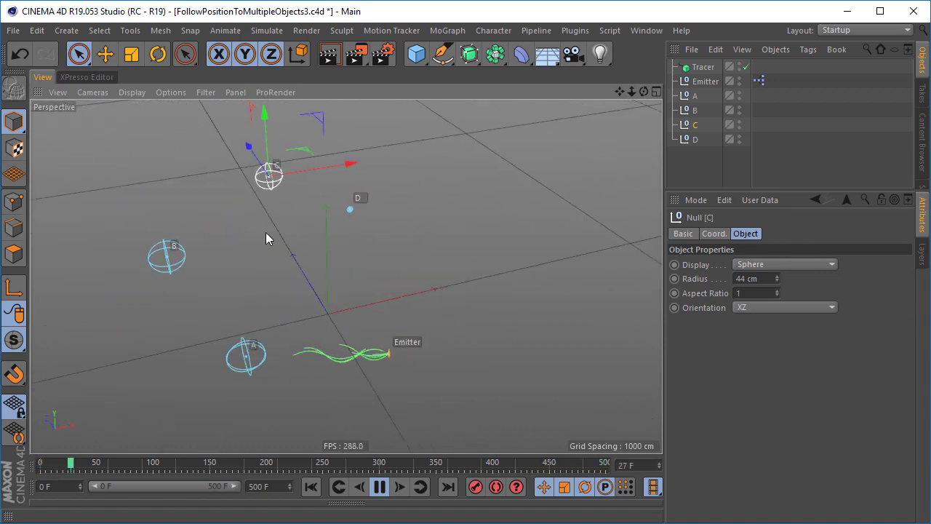
alt+drag(330, 296, 485, 280)
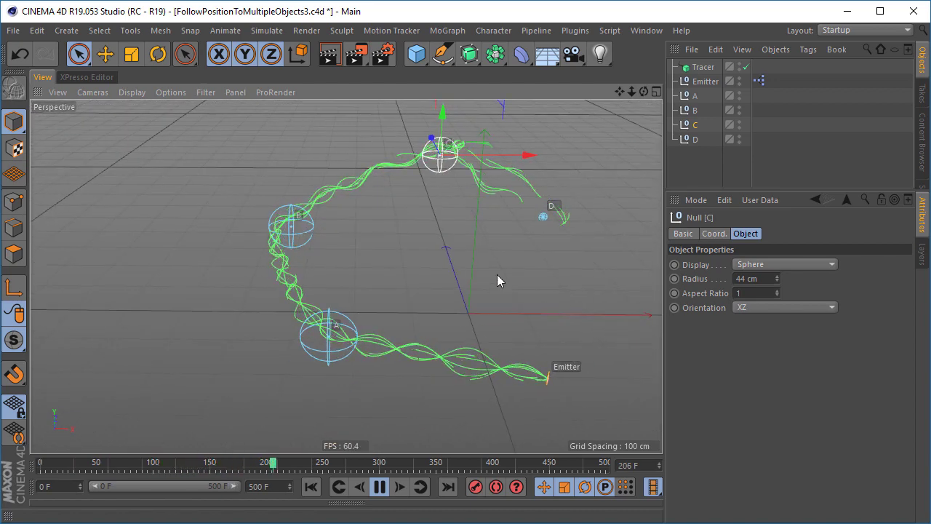
click(382, 487)
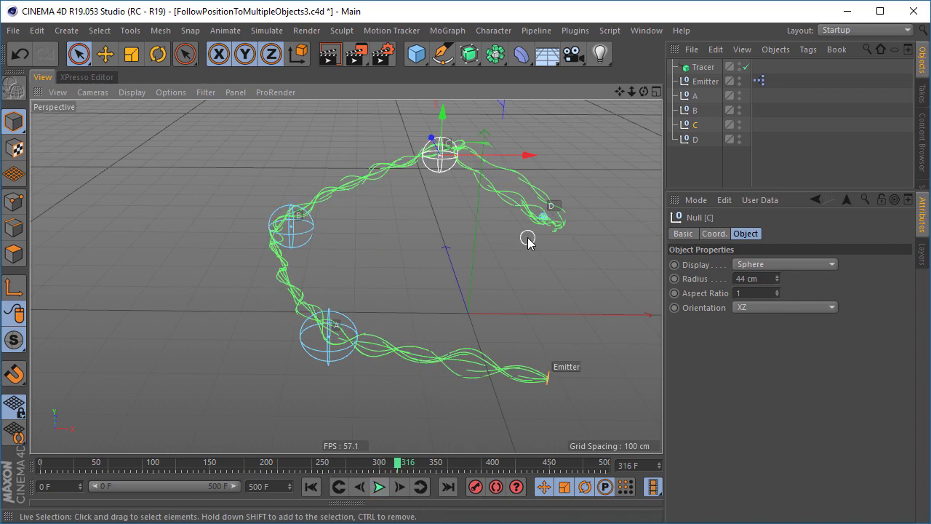
alt+drag(526, 235, 450, 237)
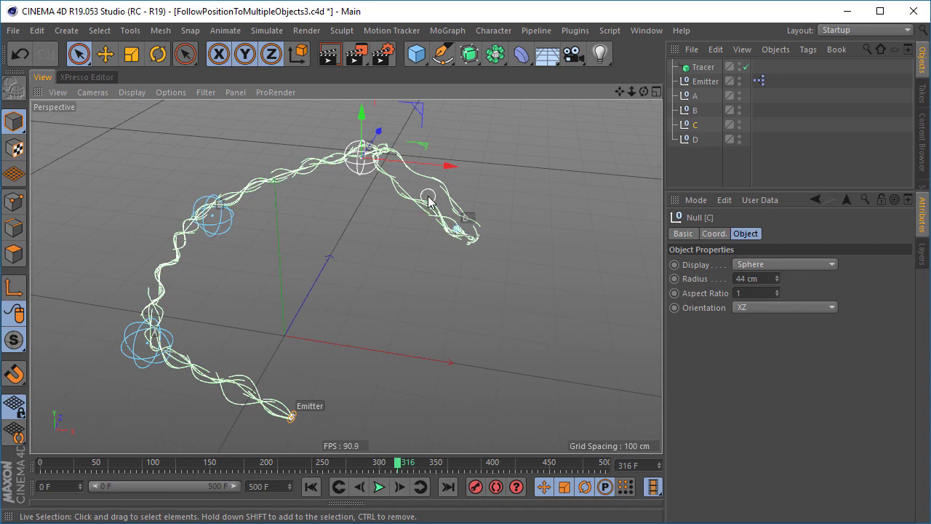
click(463, 304)
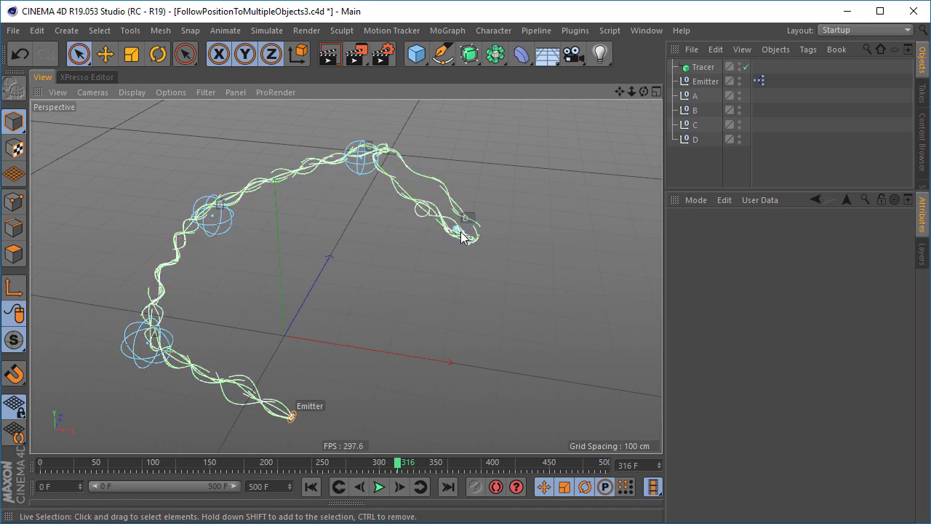
- Duplicate null D twice and place the two copies apart from each other beyond the end of the trail
click(694, 140)
mouse_move(525, 253)
alt+mouse_down()
mouse_move(284, 272)
mouse_move(233, 258)
mouse_move(160, 285)
mouse_move(434, 254)
mouse_move(375, 245)
mouse_move(480, 264)
alt+mouse_up()
ctrl+drag(463, 216, 604, 226)
alt+middle_drag(557, 259, 452, 229)
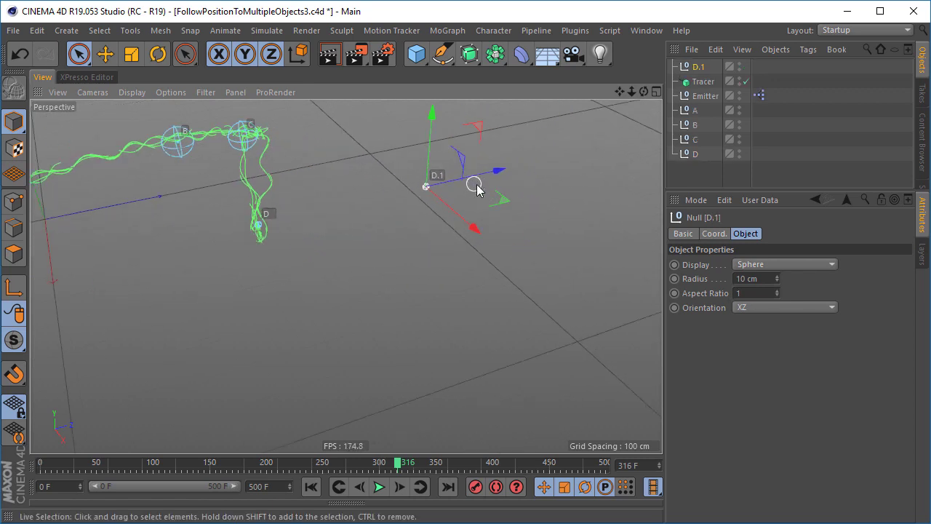
ctrl+drag(502, 202, 445, 380)
click(499, 230)
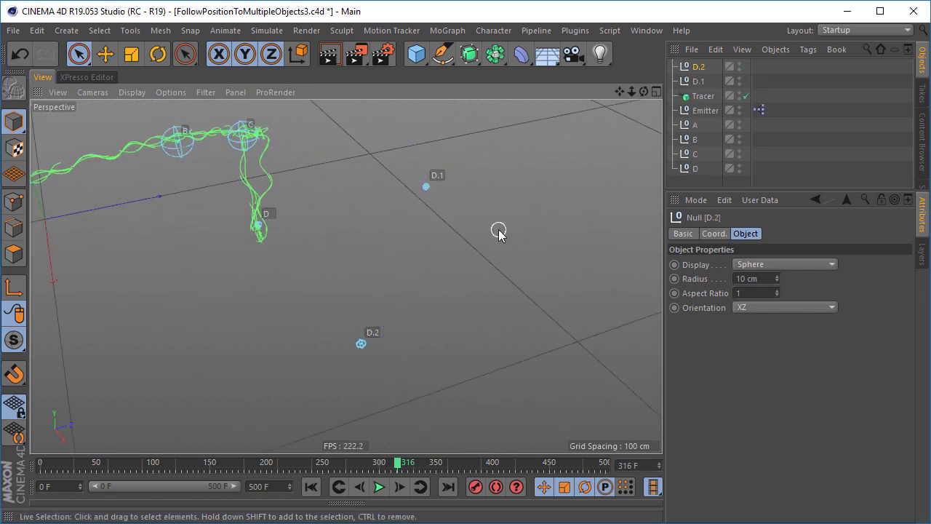
- Rename the null copy D.1 as E and the null copy D.2 as F
double_click(439, 174)
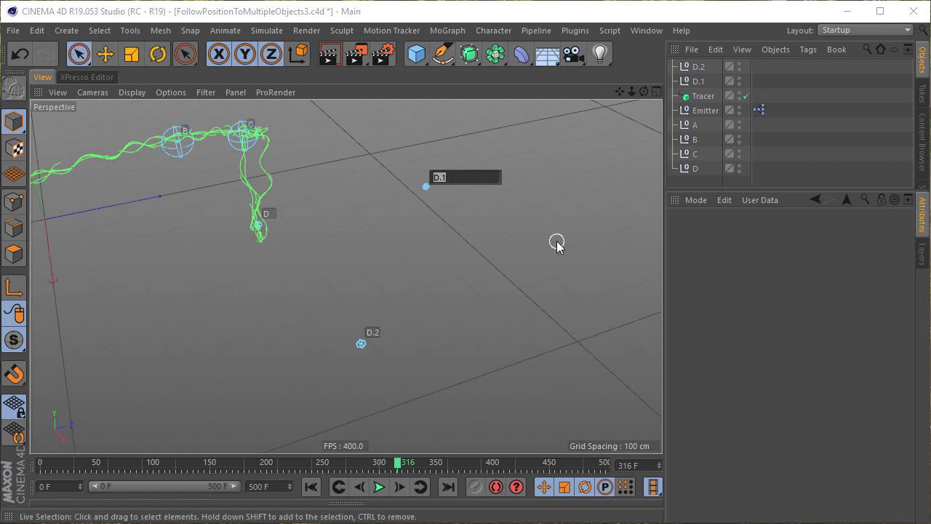
text(E)
key(Return)
double_click(373, 333)
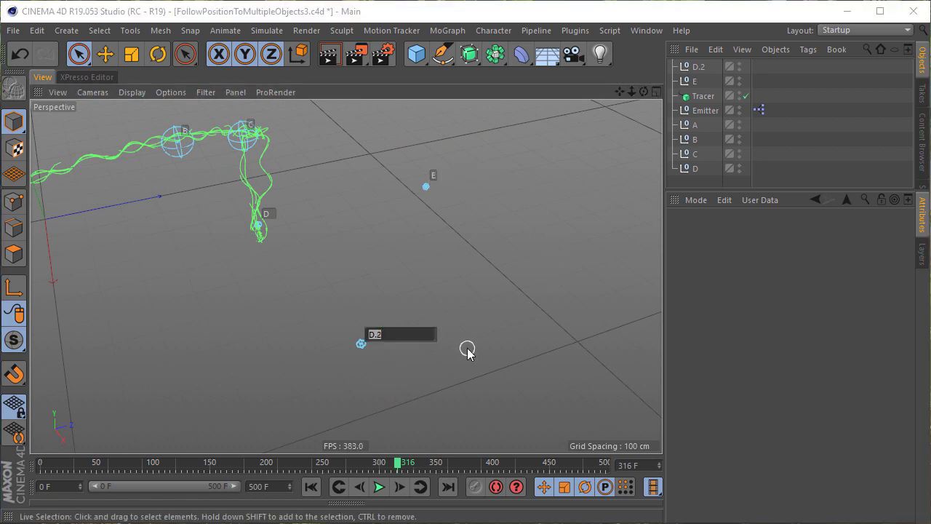
key(Return)
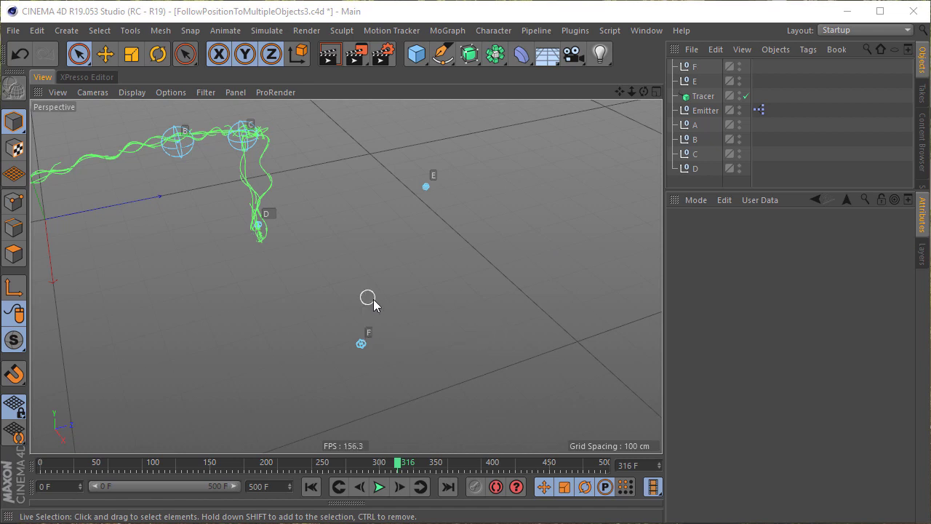
- Replay the simulation from the start and enlarge null D's sphere display to a radius of 91 cm
alt+drag(368, 297, 369, 340)
click(311, 486)
click(377, 486)
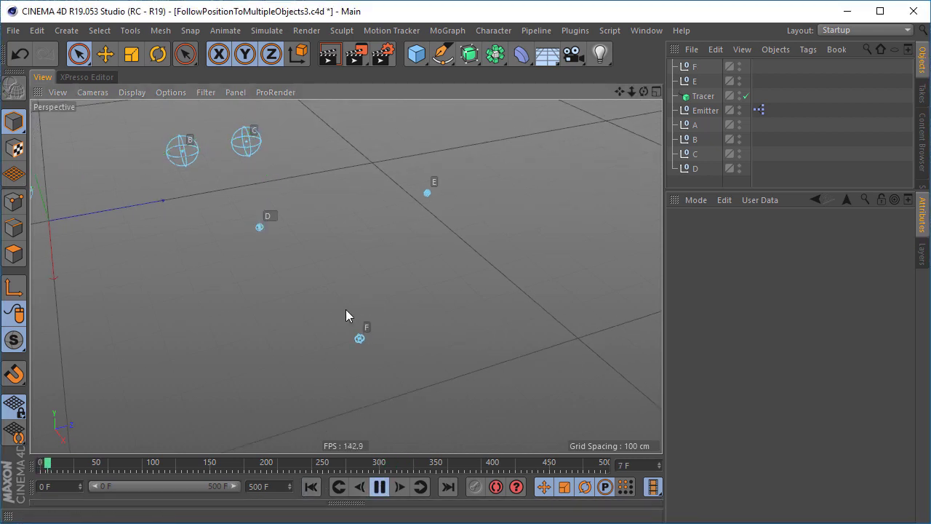
click(259, 228)
alt+drag(254, 232, 268, 238)
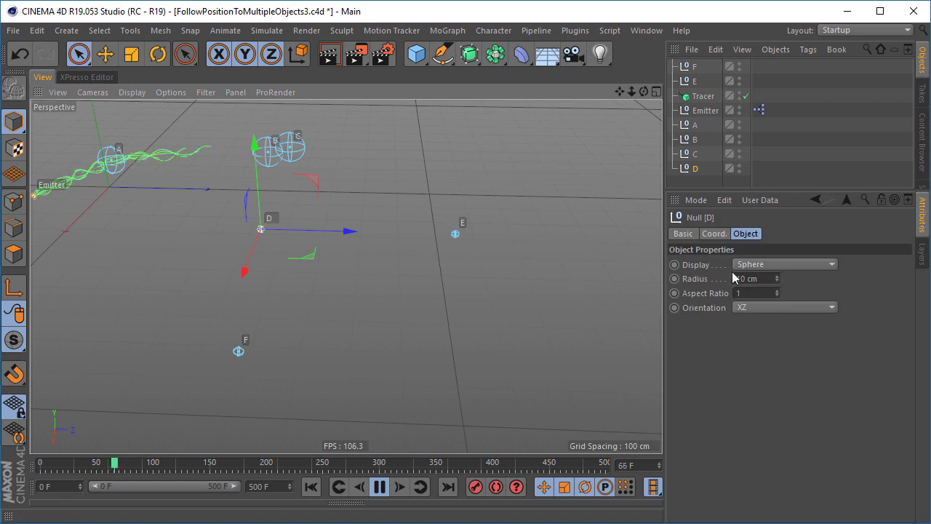
click(762, 278)
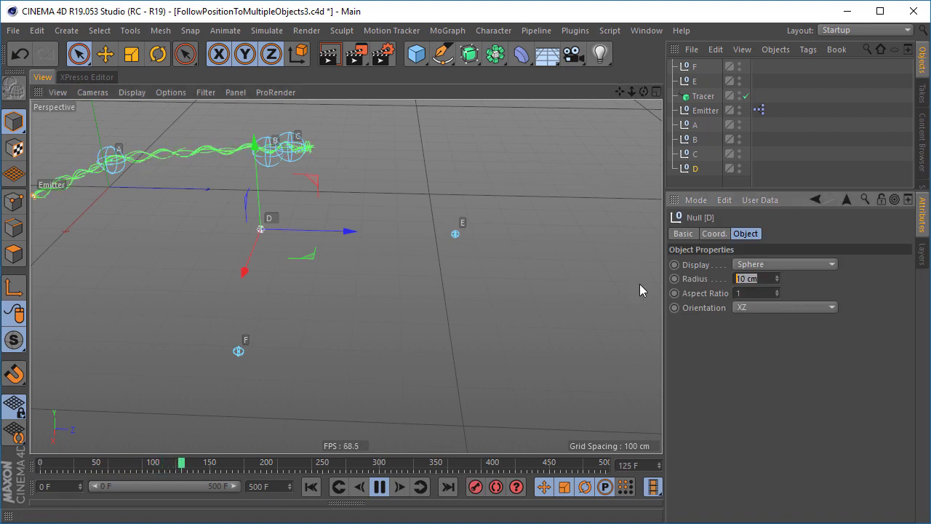
text(200)
key(Return)
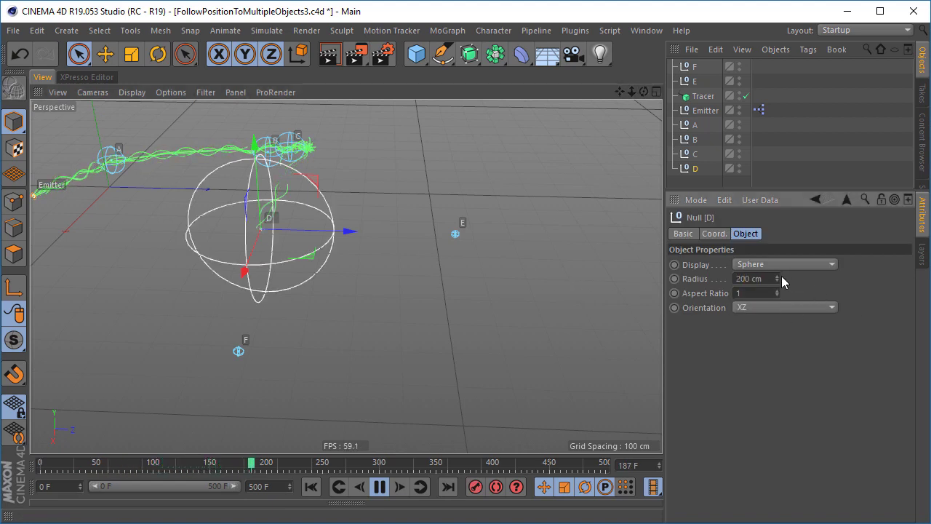
drag(777, 279, 776, 304)
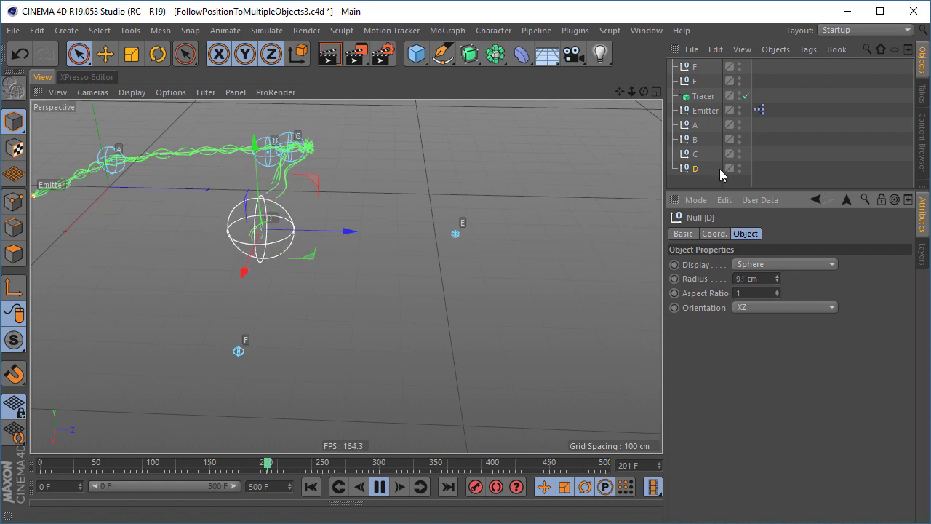
click(457, 311)
- Examine the particle trails around the enlarged null D and stop playback
alt+drag(301, 248, 374, 195)
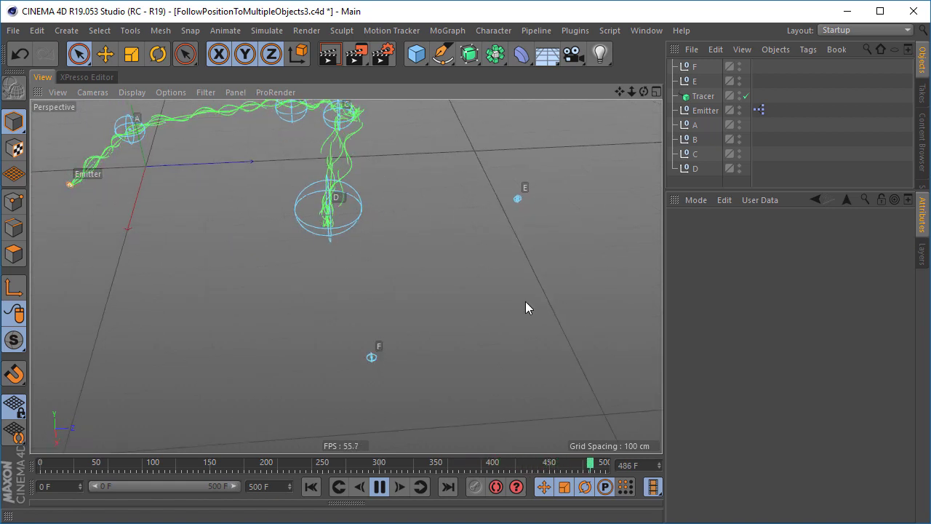
click(379, 485)
click(339, 208)
alt+drag(339, 208, 322, 285)
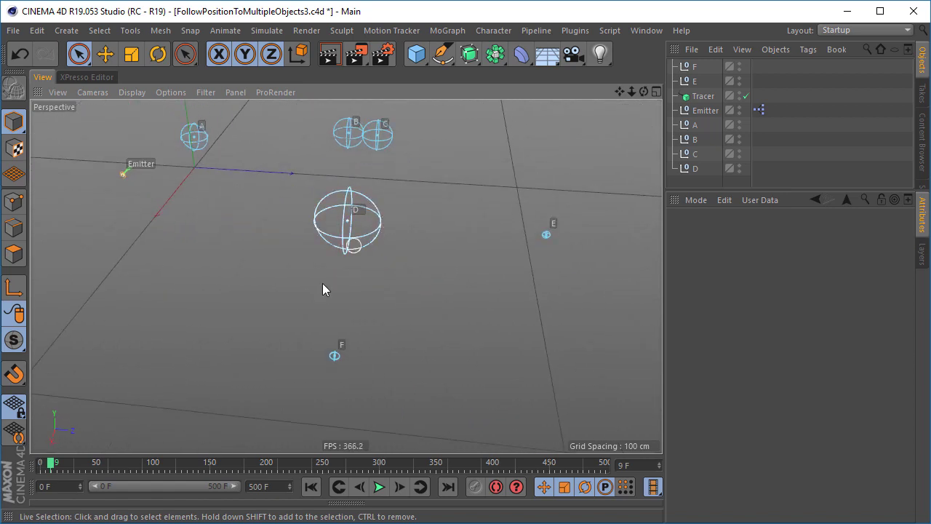
click(447, 259)
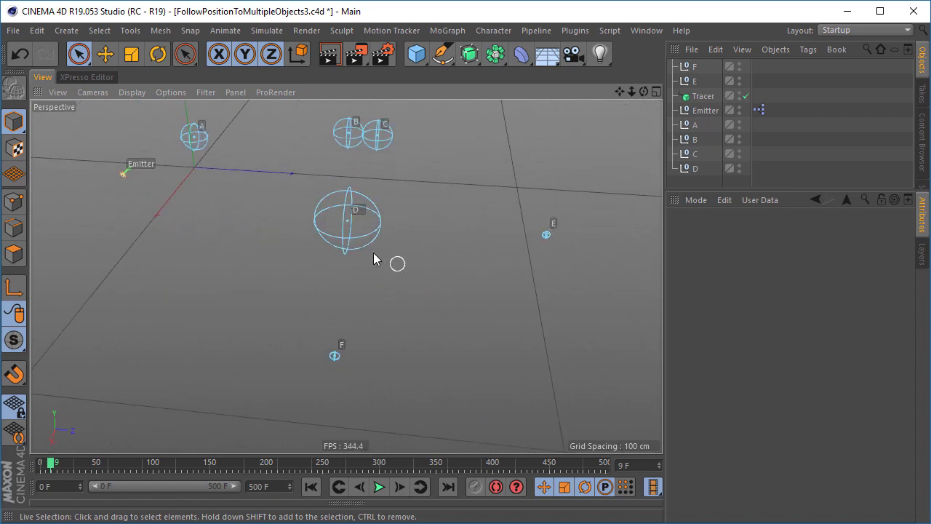
- In the XPresso graph, spread out the Emitter, PStorm, Constant and PSetData nodes of the particle birth chain to make room between them
alt+middle_drag(111, 121, 120, 126)
click(101, 77)
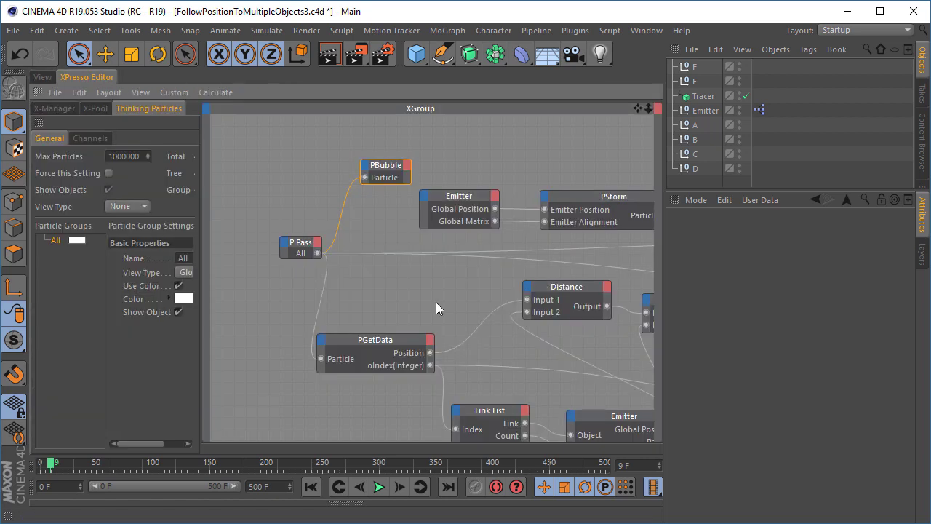
key(ctrl+Tab)
alt+middle_drag(424, 294, 152, 232)
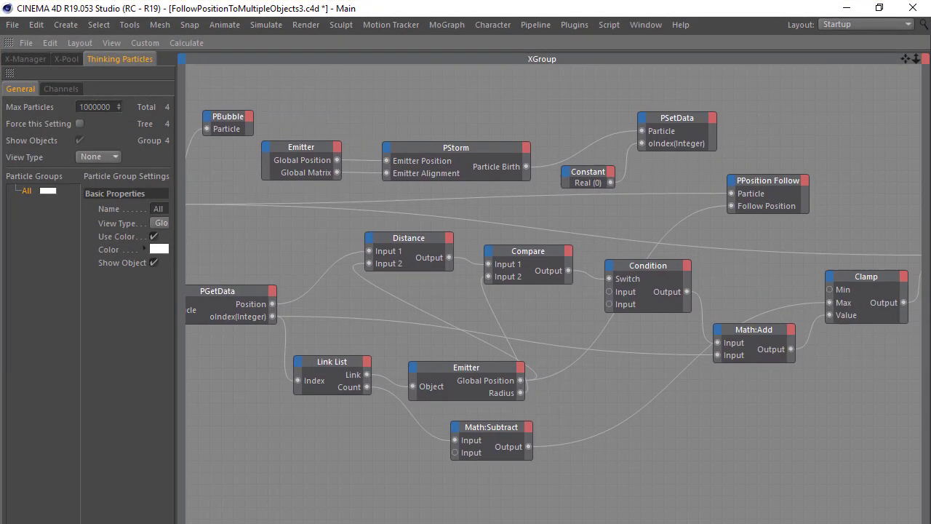
drag(465, 149, 463, 135)
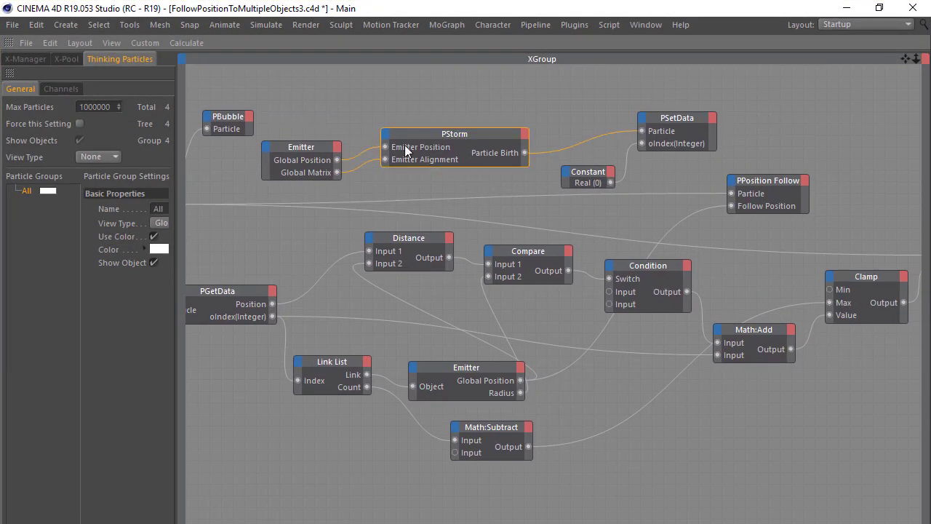
drag(304, 147, 318, 128)
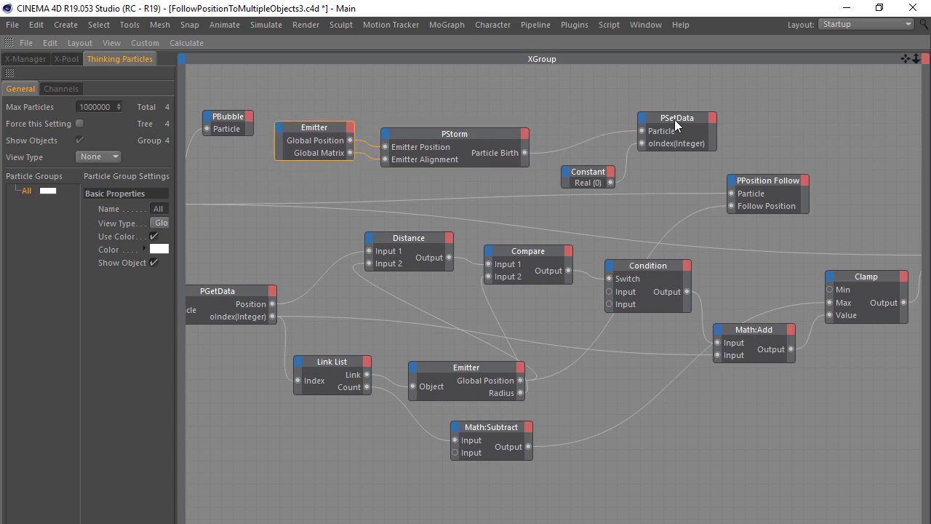
drag(675, 119, 714, 122)
drag(599, 173, 619, 168)
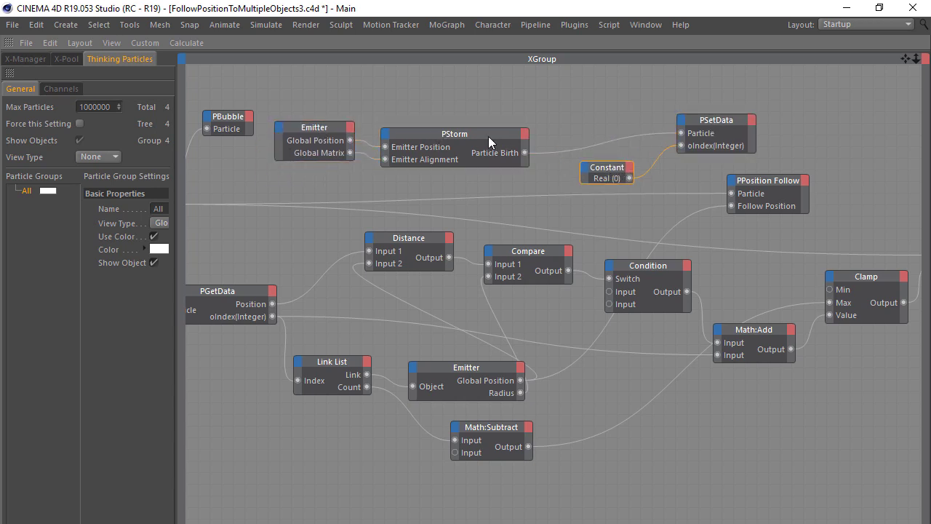
drag(488, 137, 524, 125)
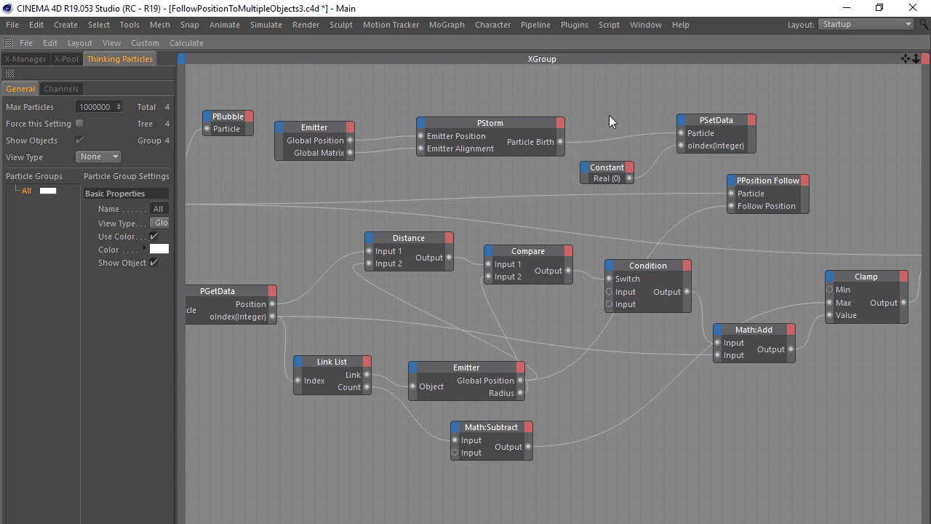
- Add a Thinking Particles data channel named splitIndex of type Integer
click(61, 88)
click(61, 120)
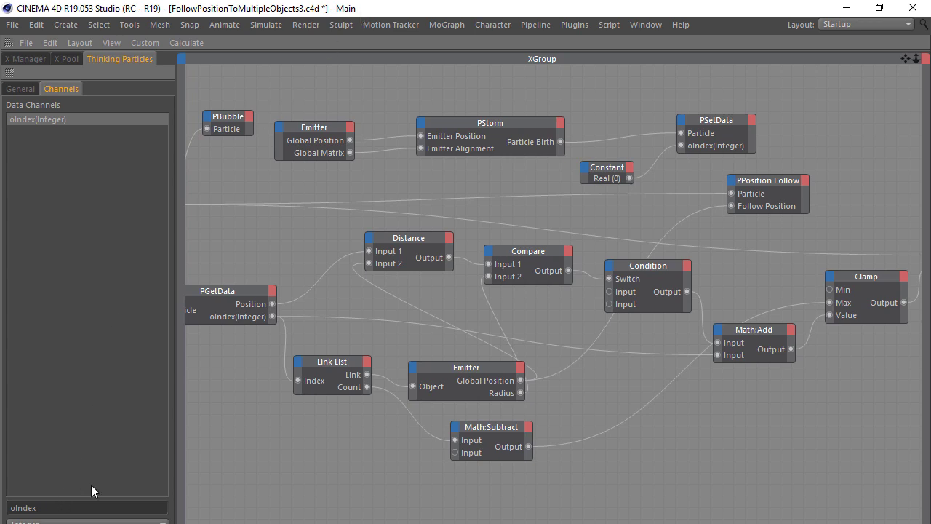
key(ctrl+Tab)
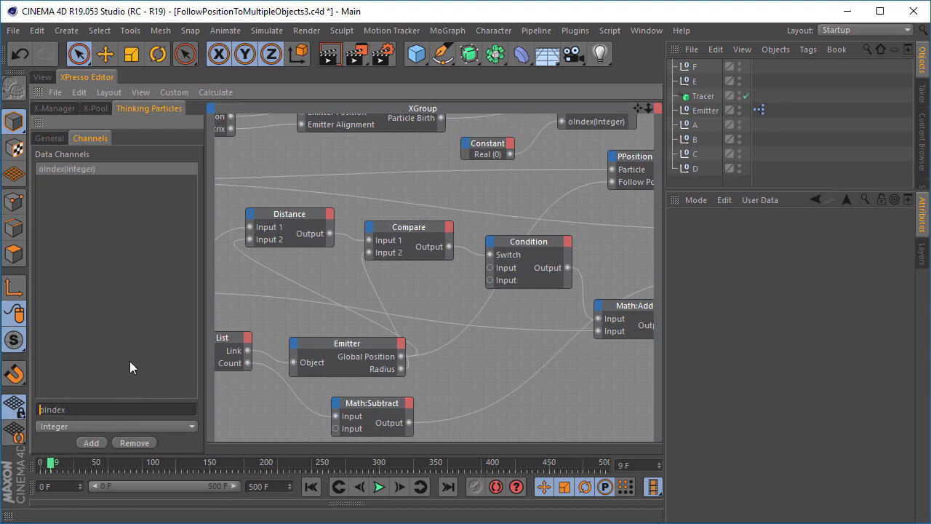
key(Delete)
text(ыздше)
key(shift+Home)
text(split)
click(92, 441)
click(64, 182)
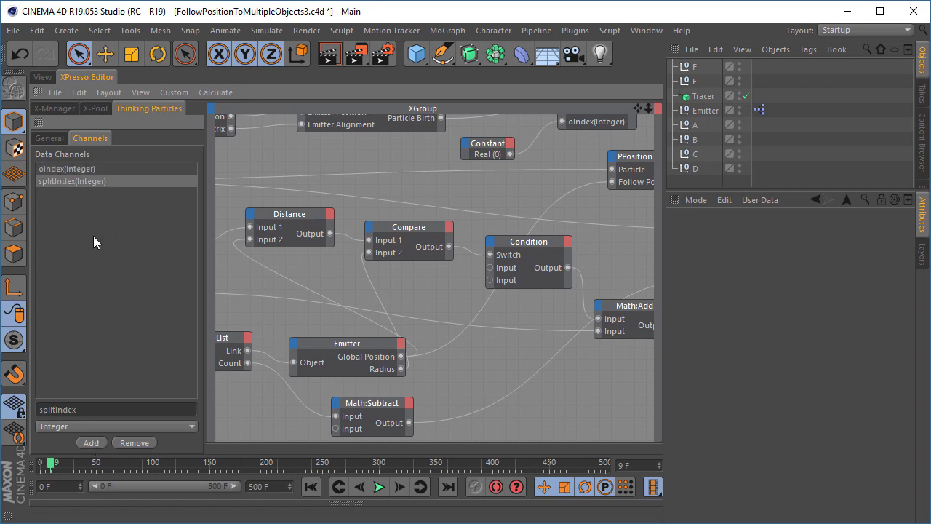
- Add a splitIndex(Integer) input port to the PSetData node beside PStorm and move it above the Particle port
scroll(557, 163, up, 3)
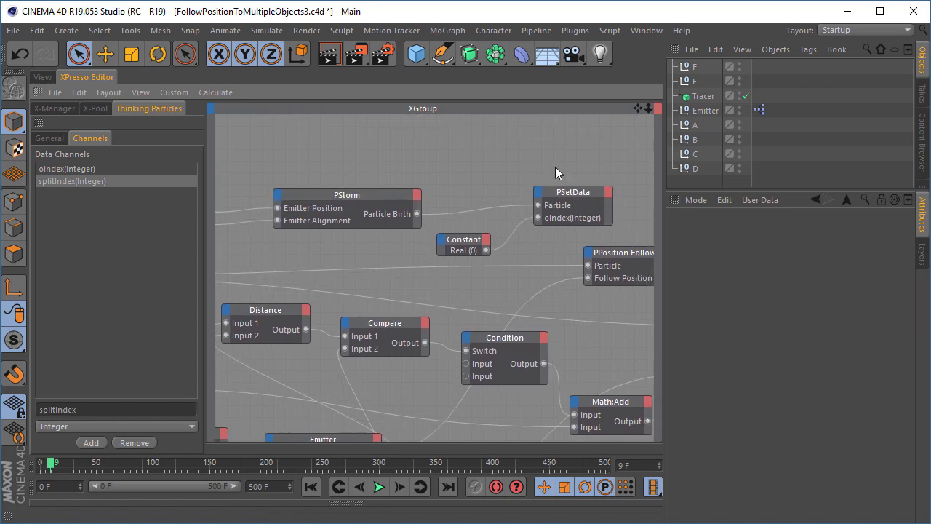
key(ctrl+Tab)
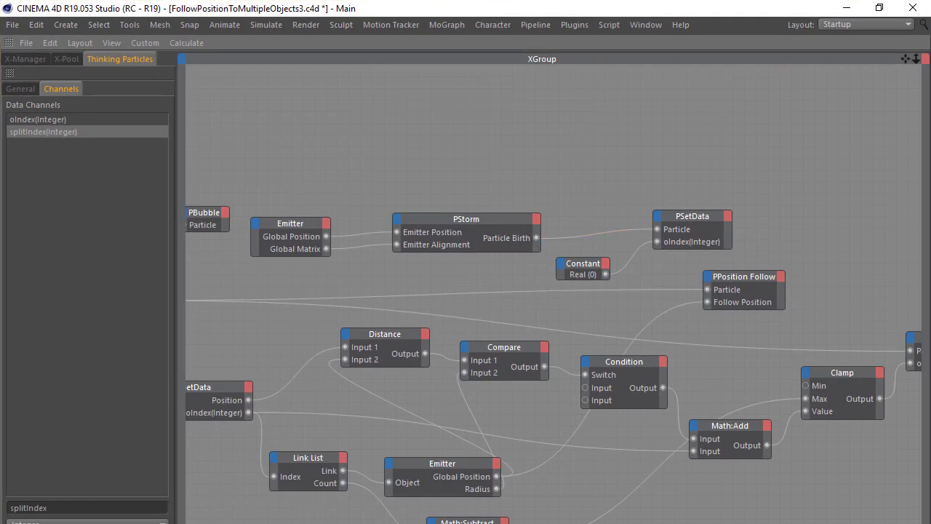
middle_drag(649, 217, 608, 187)
key(ctrl+Tab)
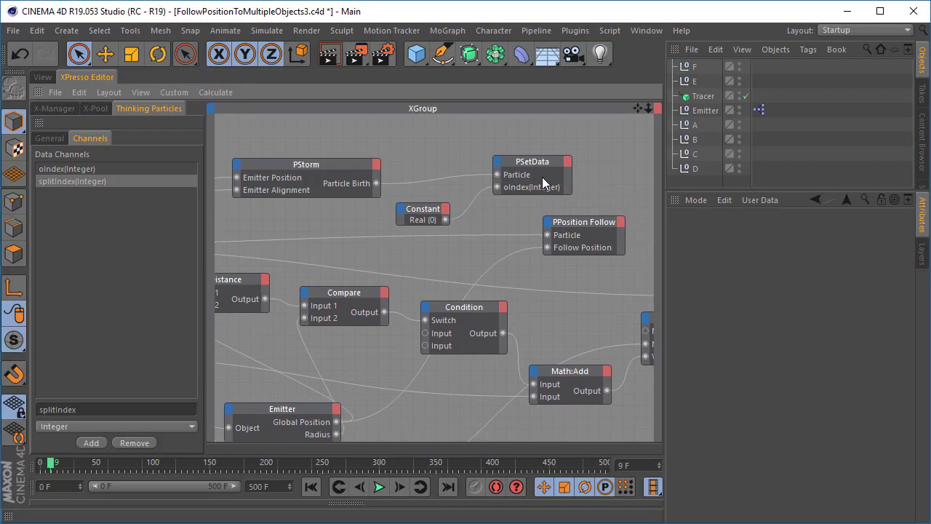
drag(542, 176, 575, 176)
click(531, 160)
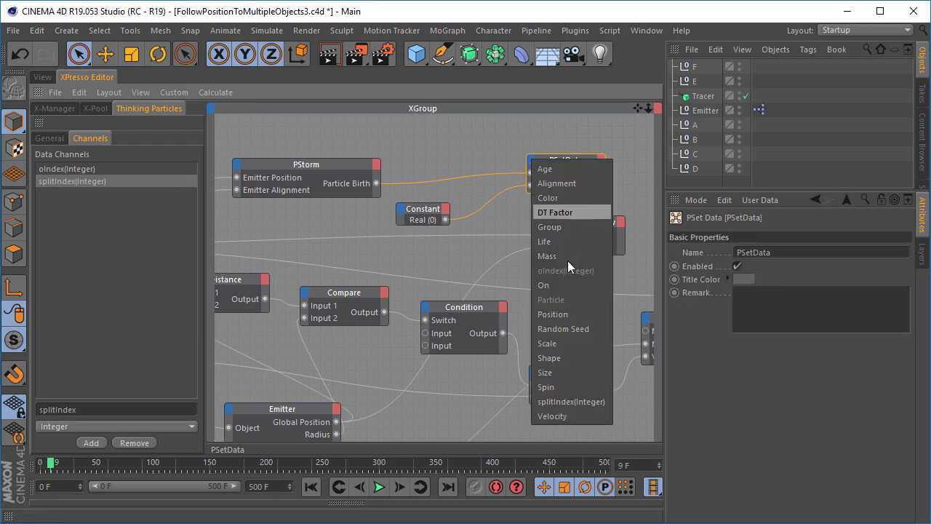
click(591, 400)
click(568, 158)
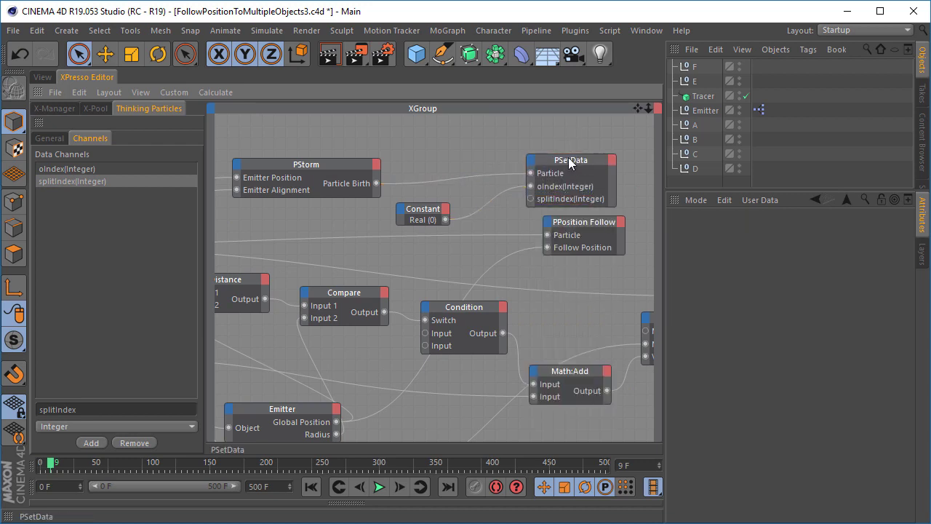
mouse_move(552, 194)
mouse_down()
mouse_move(553, 171)
mouse_move(556, 185)
mouse_up()
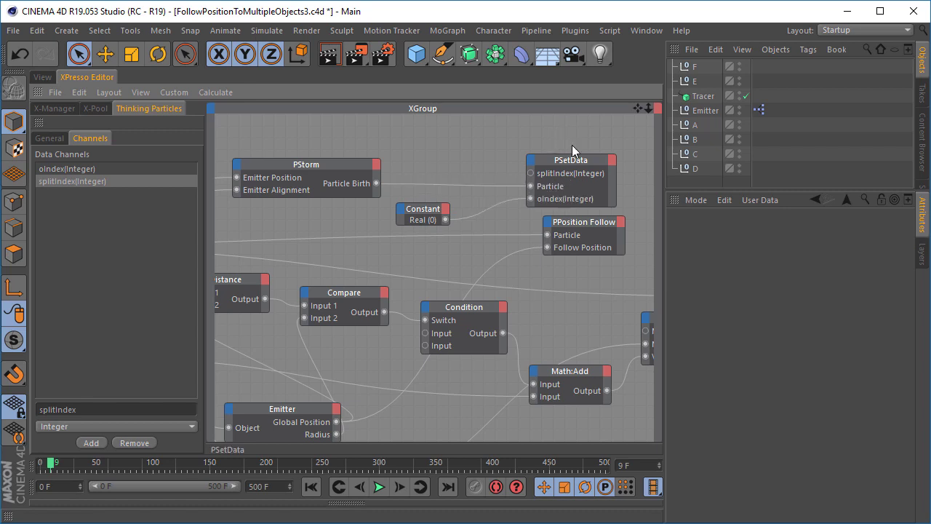
drag(637, 108, 619, 151)
drag(546, 203, 567, 200)
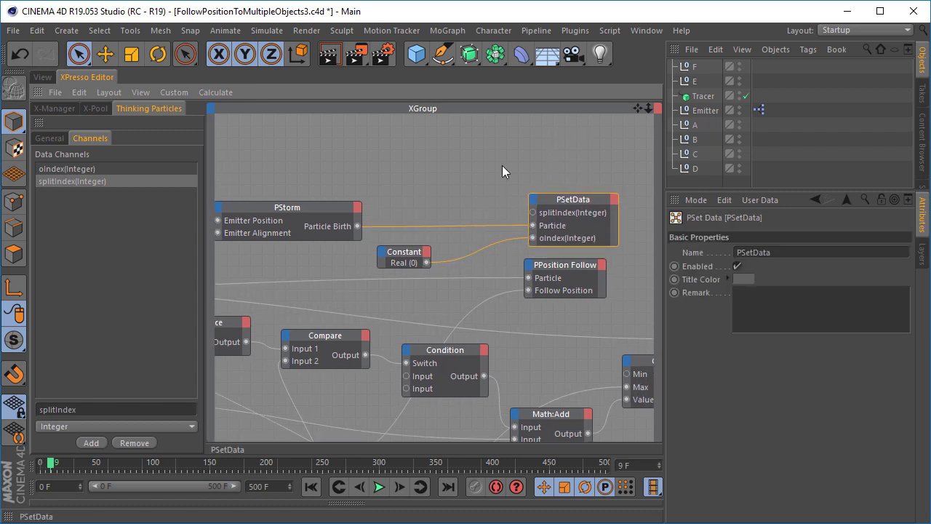
click(502, 166)
- Find the Random operator in the node library and add it to the graph above the PStorm node
click(95, 109)
double_click(146, 142)
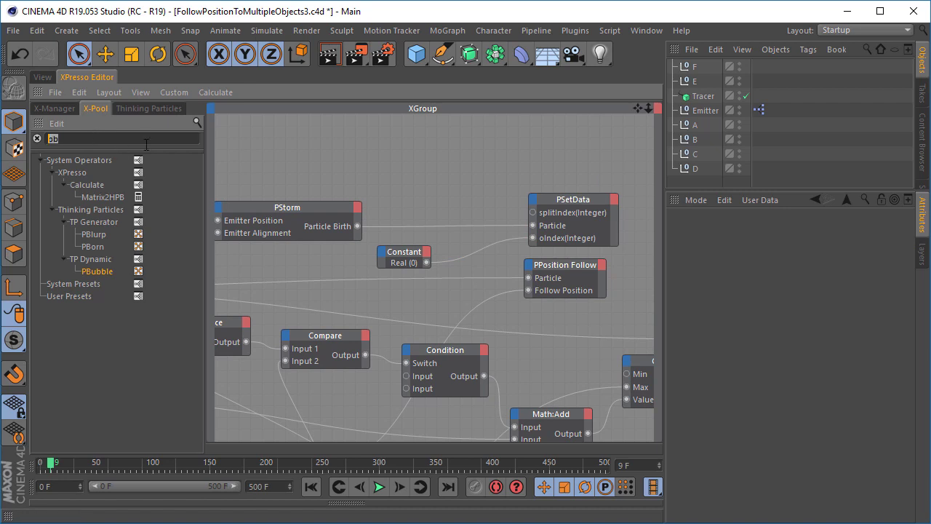
text(ran)
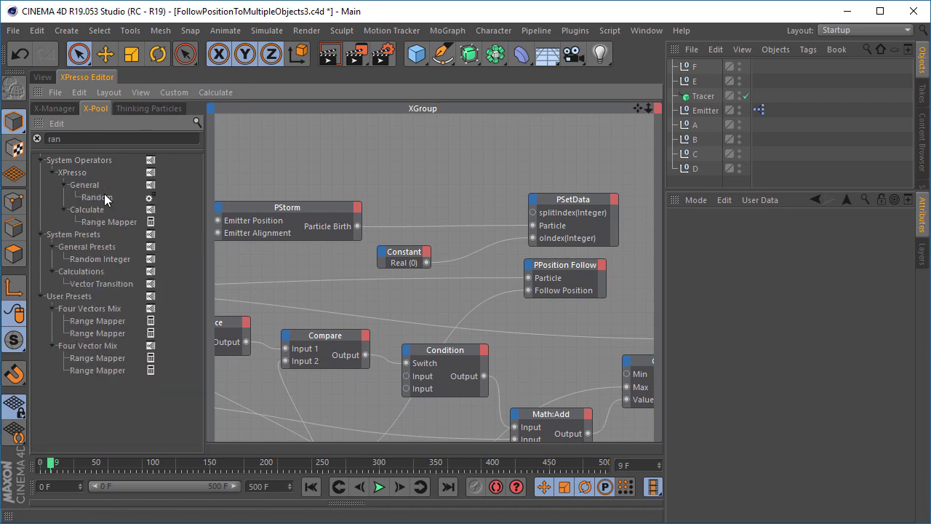
drag(104, 193, 425, 160)
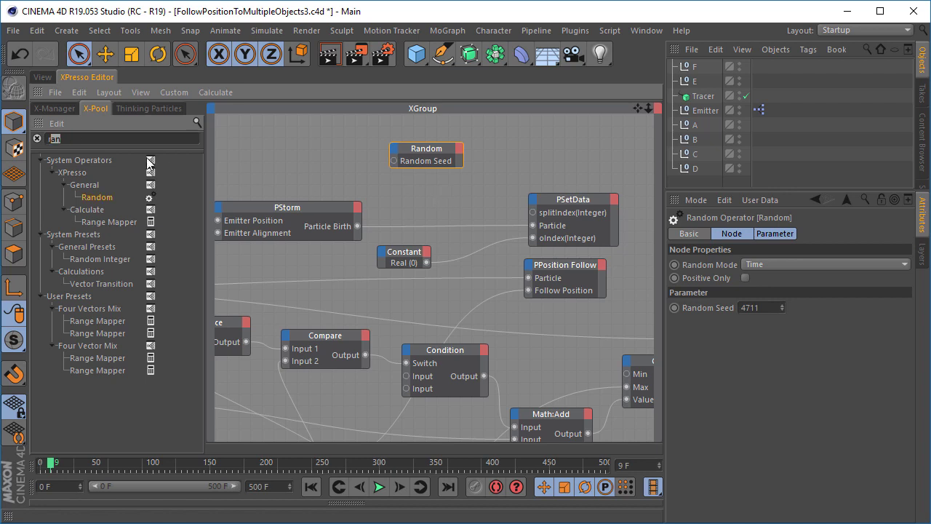
- Add a PGetData node beside the Random node and connect PStorm's Particle Birth output to its Particle input
double_click(48, 138)
text(pg)
drag(106, 248, 276, 167)
drag(357, 226, 348, 152)
drag(445, 148, 509, 151)
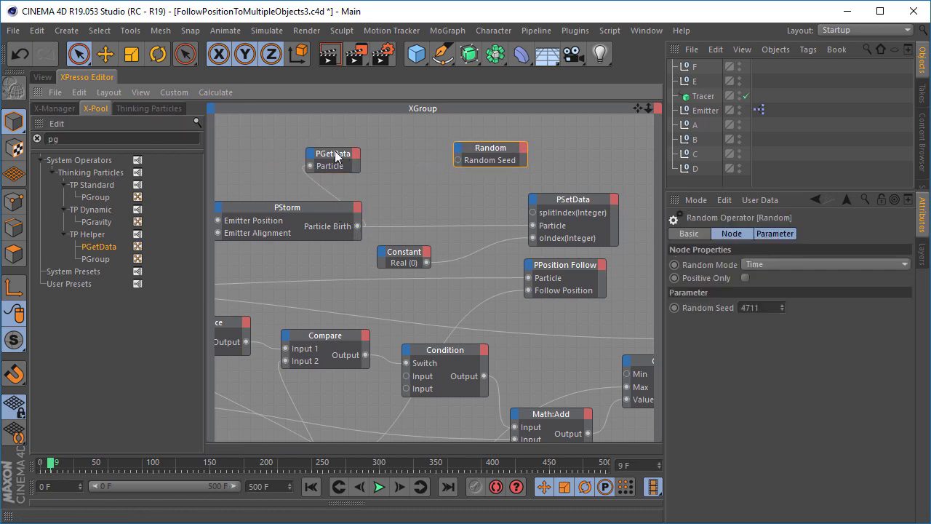
drag(333, 154, 392, 159)
- Add a Random Seed output to the new PGetData node and connect it to the Random node's Random Seed input
click(415, 160)
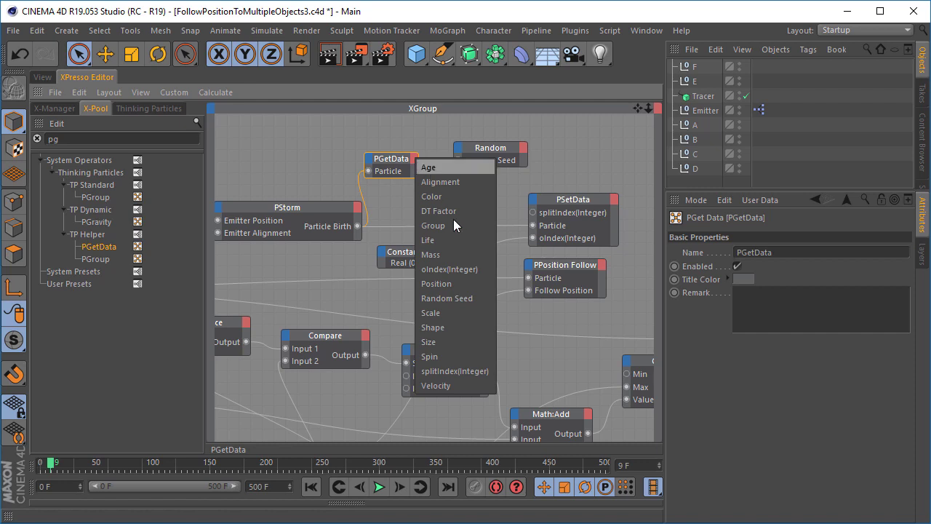
click(474, 298)
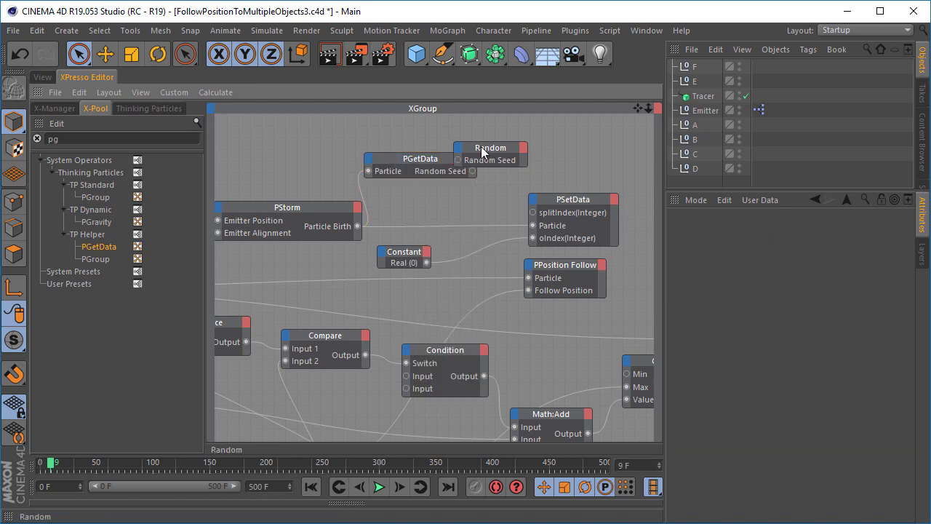
drag(481, 146, 538, 144)
drag(474, 169, 513, 159)
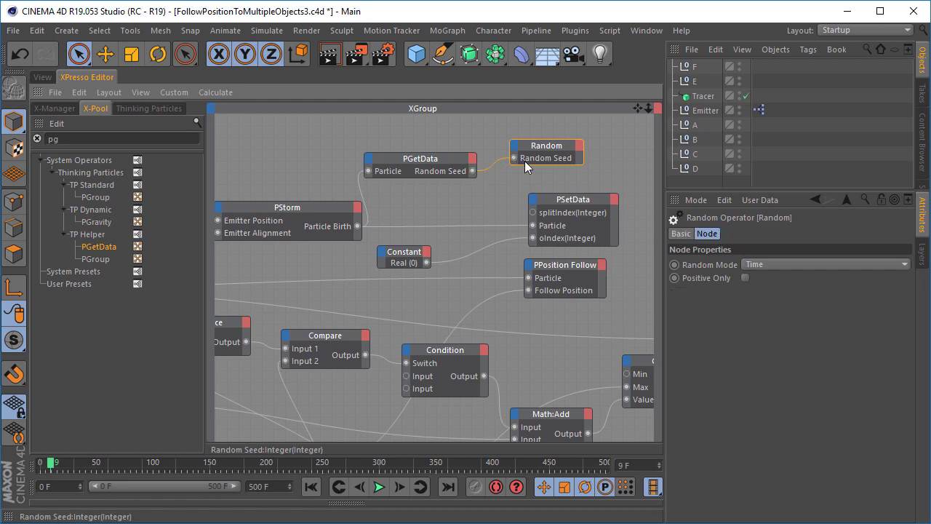
middle_drag(592, 174, 496, 178)
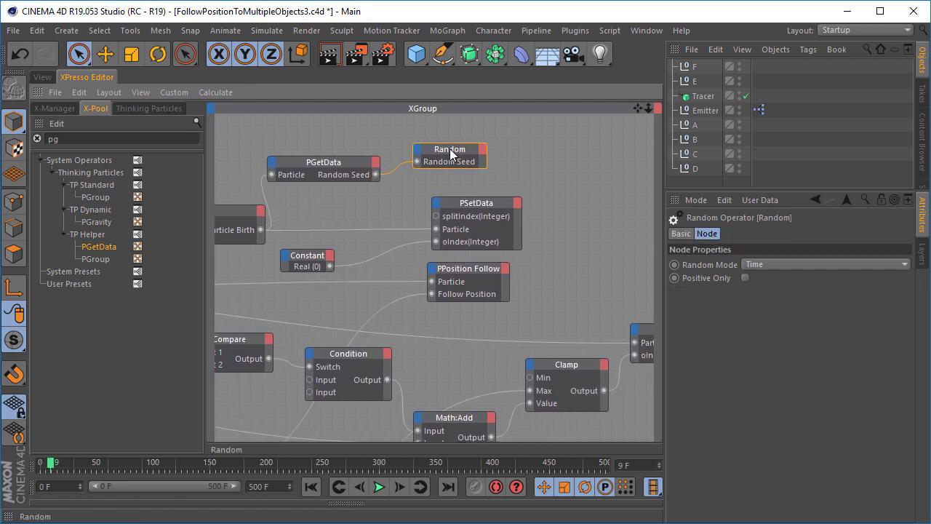
- Set the Random node to Free mode with Positive Only enabled, and give it a Real output
click(754, 264)
click(772, 280)
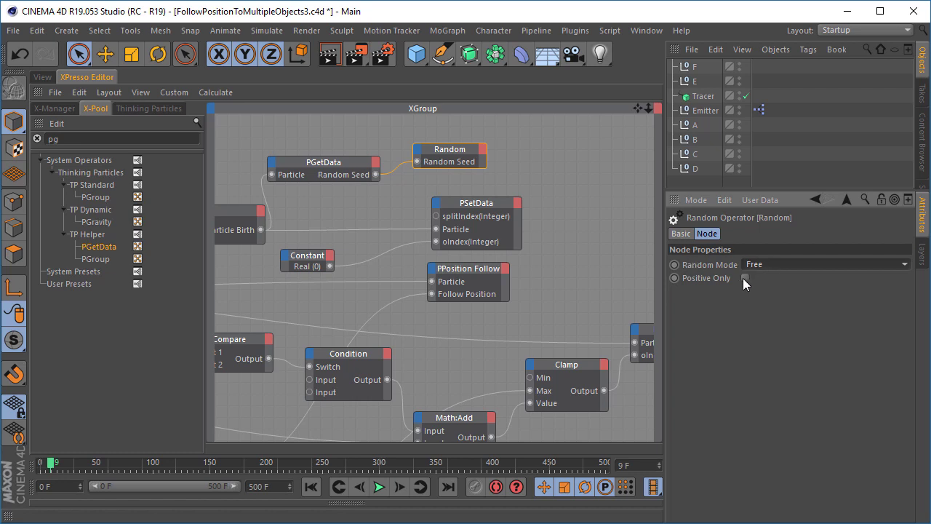
drag(473, 219, 594, 225)
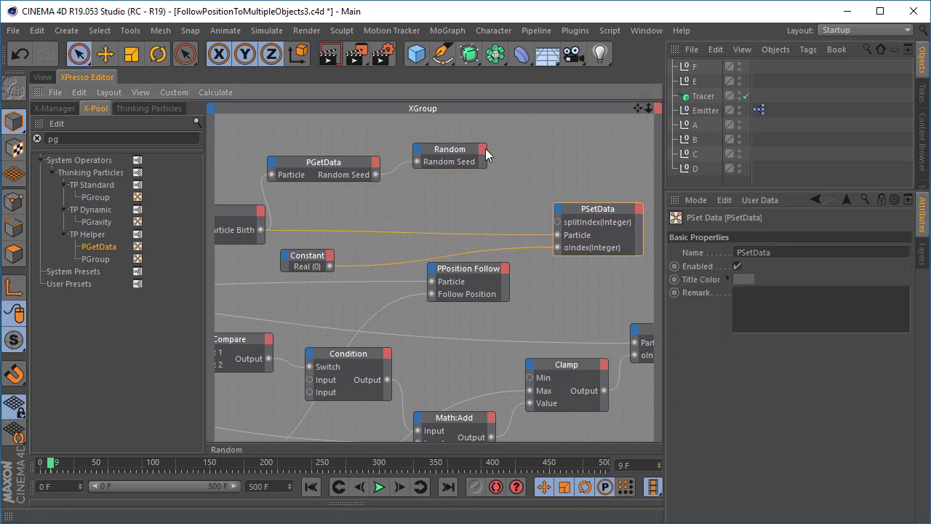
click(483, 150)
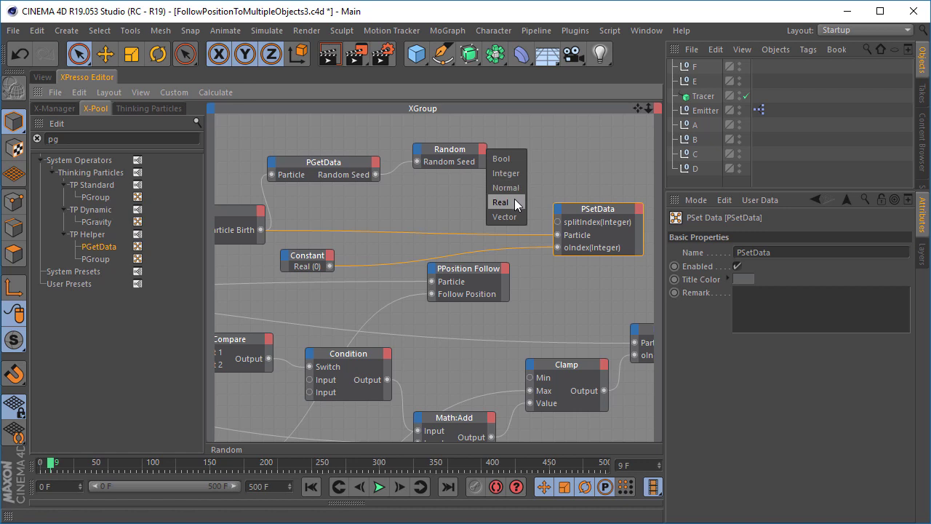
click(514, 200)
double_click(459, 149)
click(471, 150)
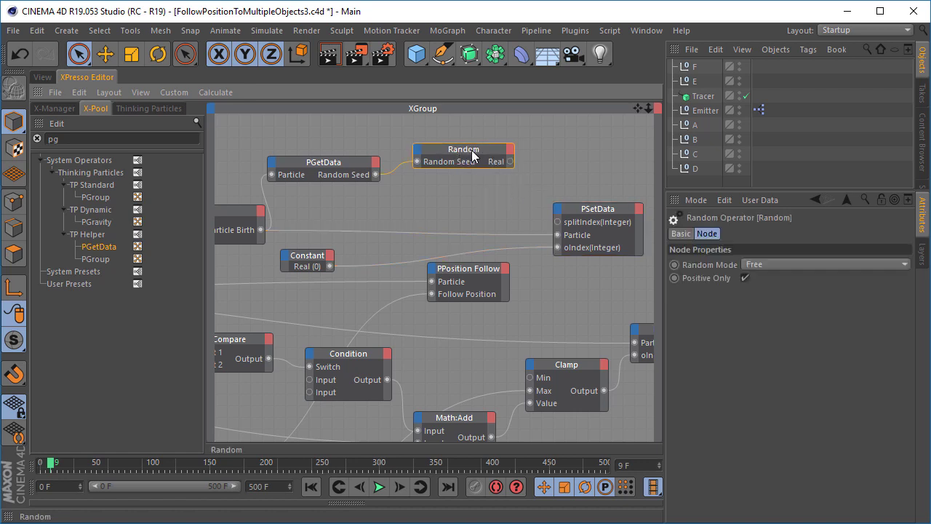
- Add a Range Mapper node beside the Random node and connect Random's Real output to its Input
alt+middle_drag(491, 166, 429, 167)
alt+middle_drag(532, 209, 434, 203)
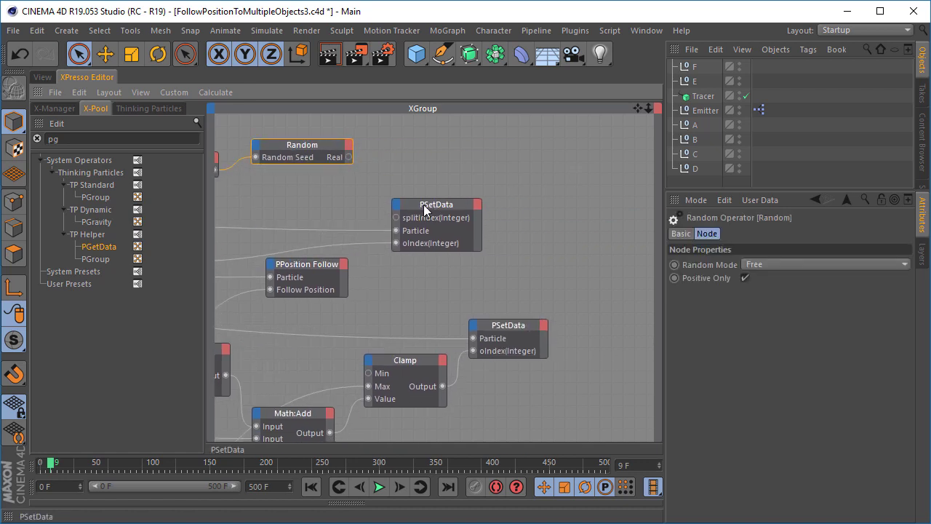
drag(434, 205, 494, 210)
click(275, 165)
click(99, 142)
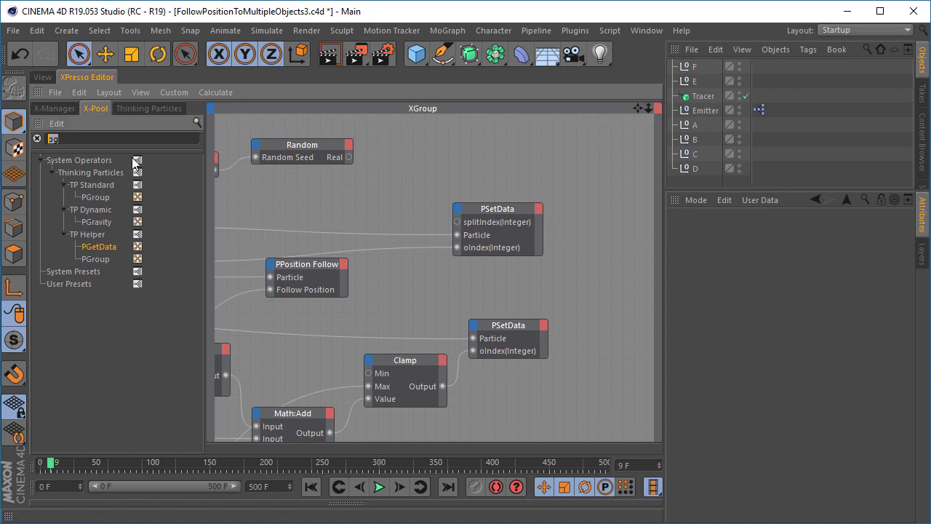
text(ra)
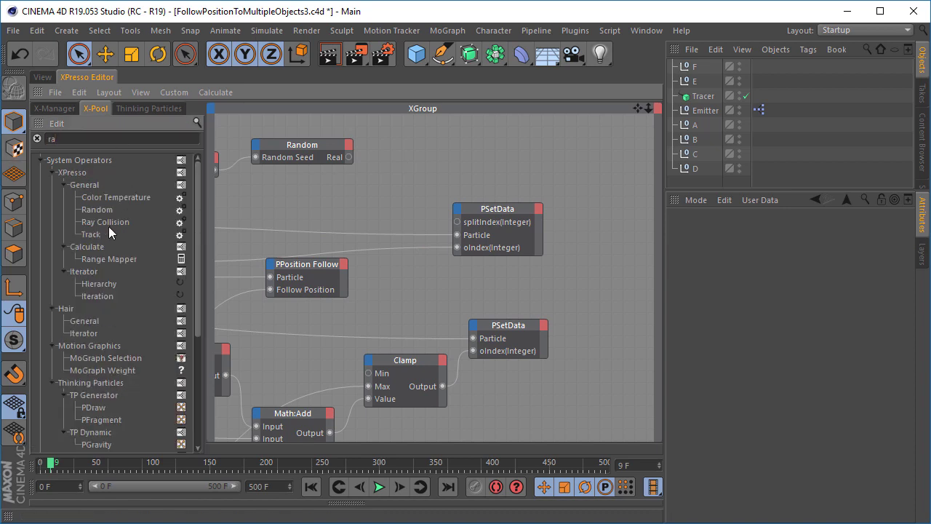
drag(108, 259, 449, 163)
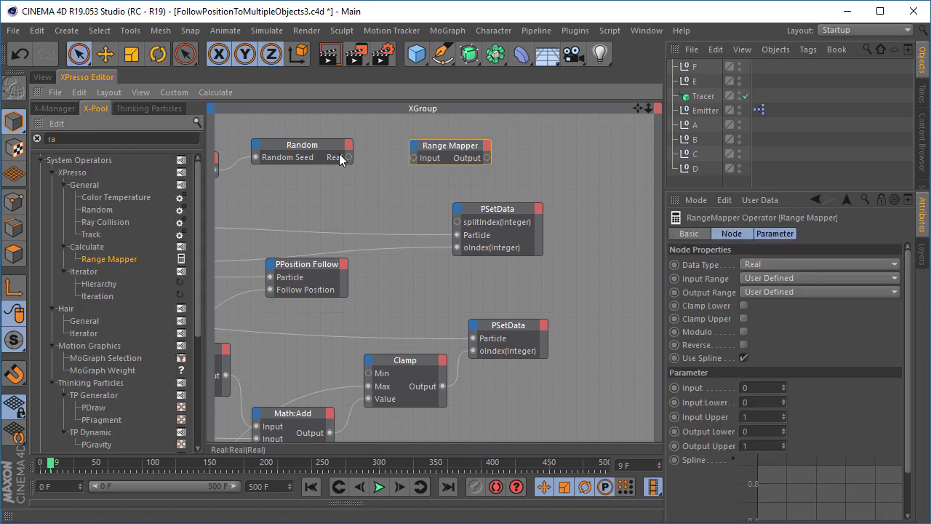
drag(349, 157, 409, 144)
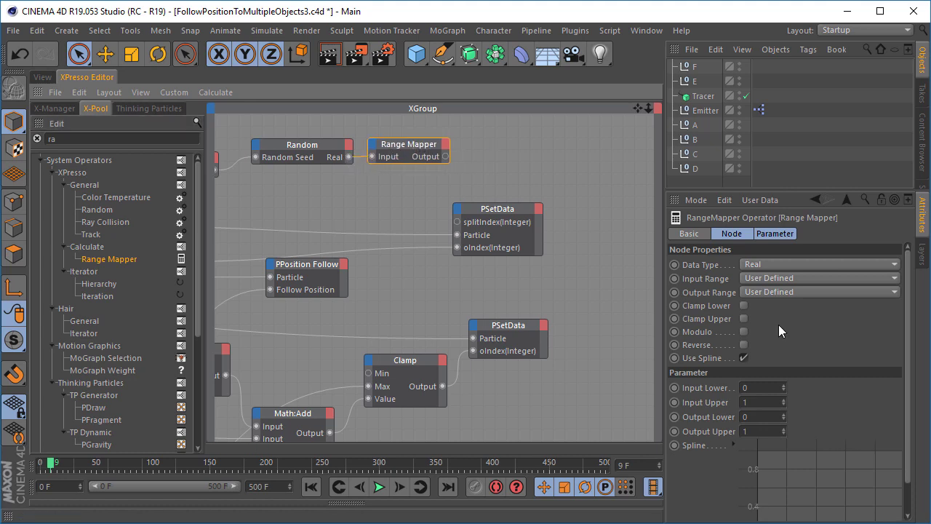
- Set the Range Mapper's Output Upper to 1.99 and connect its Output to PSetData's splitIndex(Integer) input
click(758, 390)
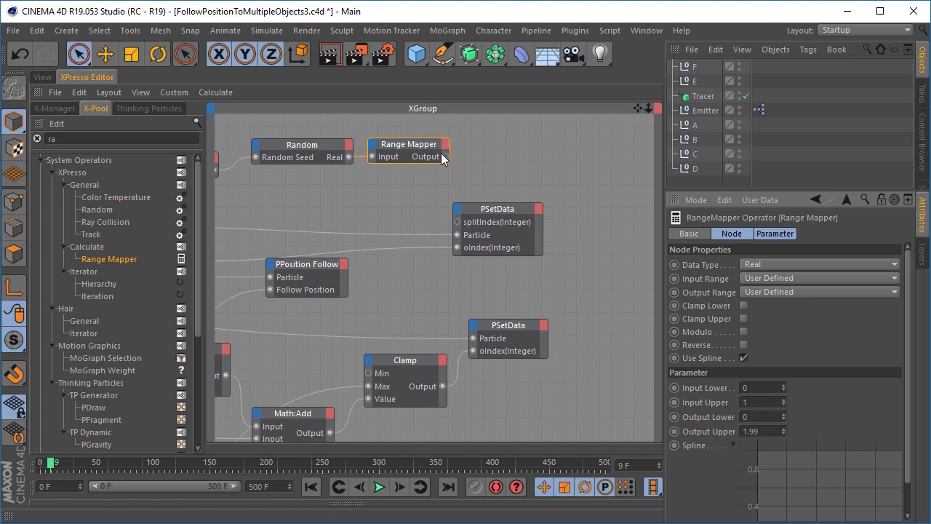
drag(446, 155, 540, 207)
click(527, 168)
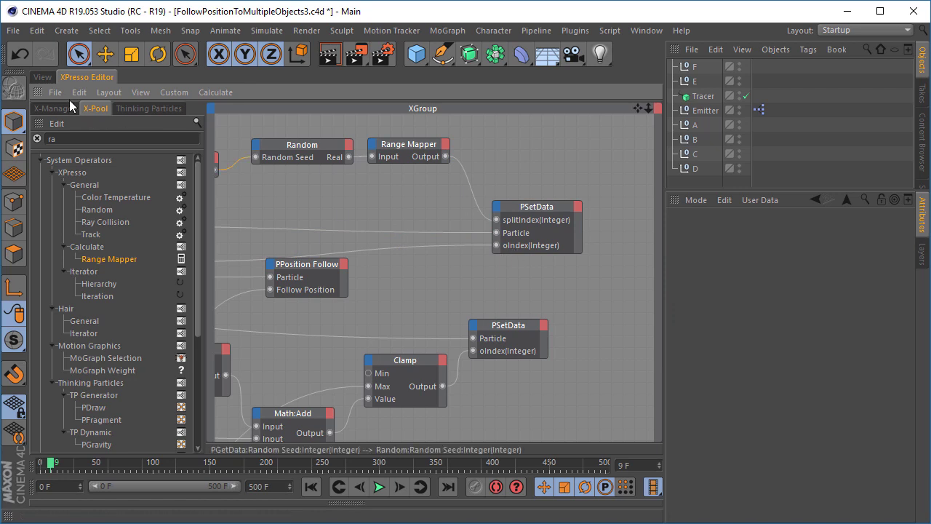
- Examine the layout of the nulls A to F in the perspective view
click(42, 77)
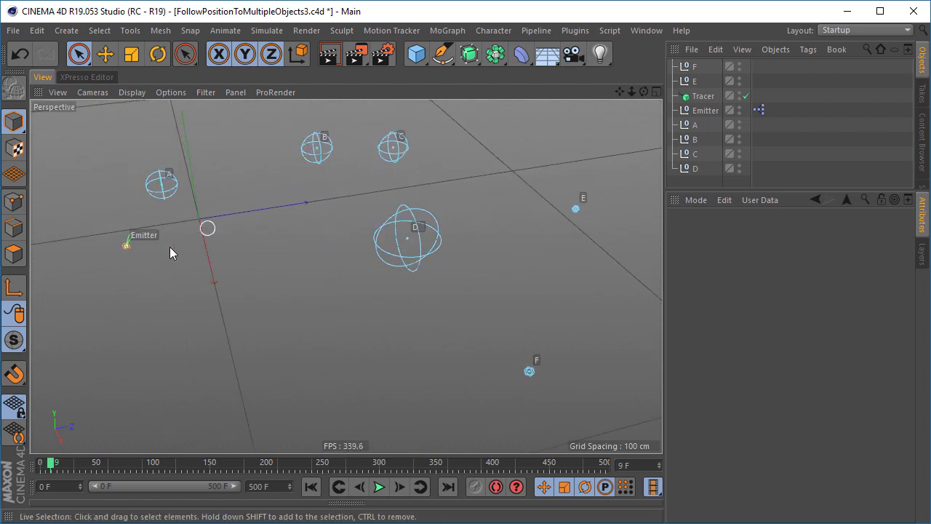
alt+drag(165, 186, 217, 205)
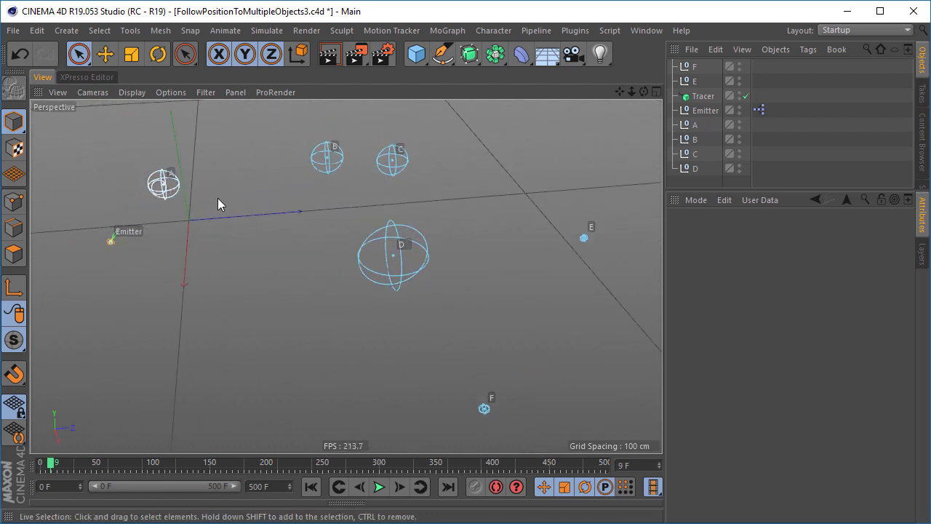
click(95, 78)
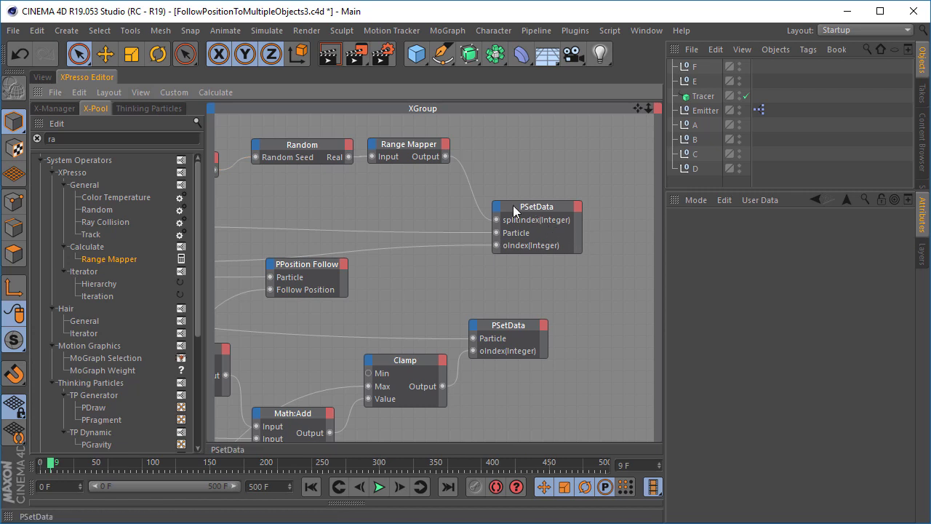
click(44, 76)
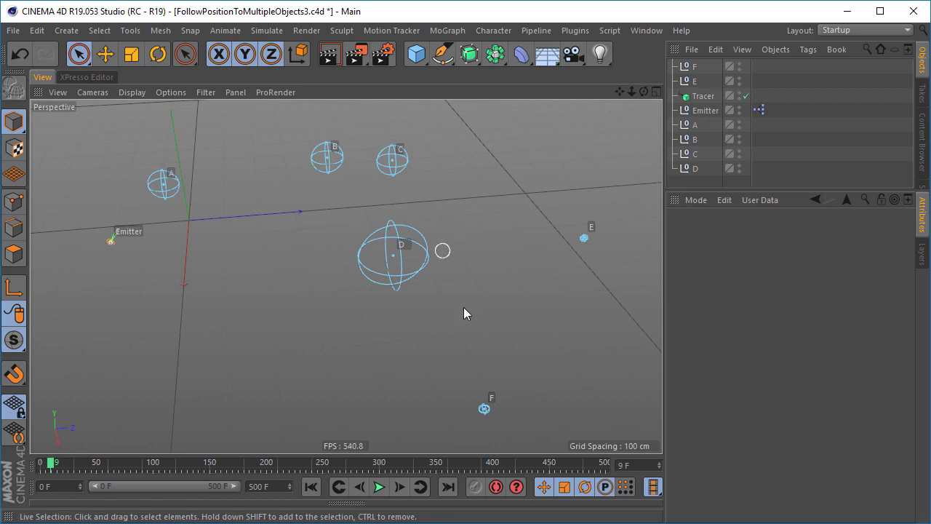
click(77, 78)
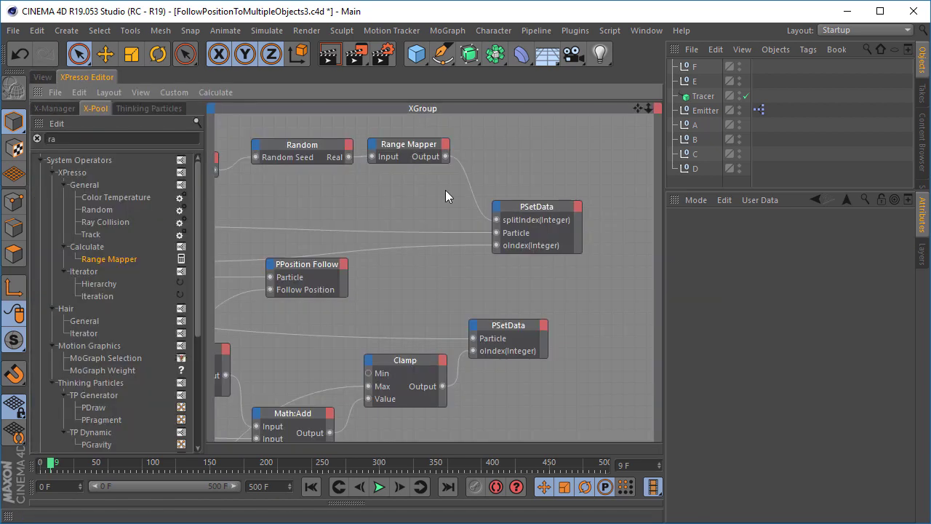
- Reposition the Range Mapper and its connected PSetData node to space them more evenly
drag(418, 144, 427, 151)
drag(520, 206, 534, 206)
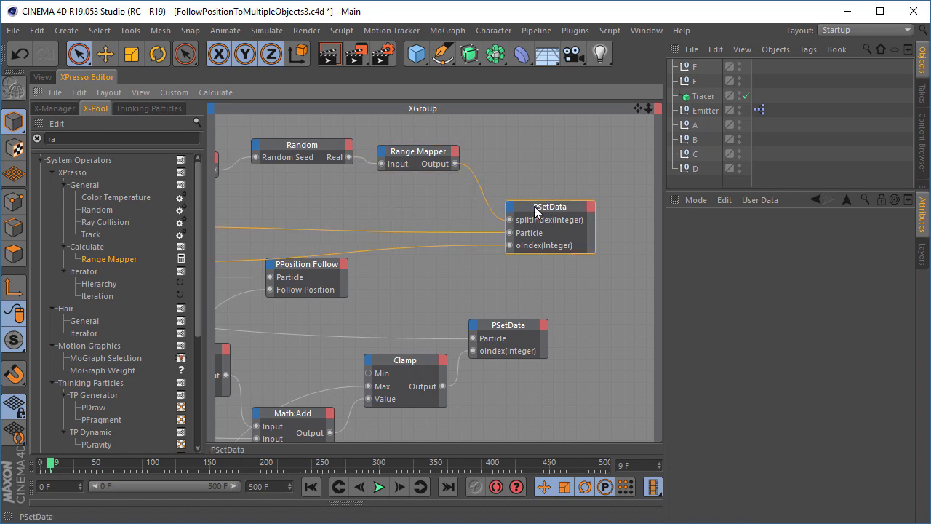
click(405, 208)
- Duplicate the Link List node below the original and connect PGetData's oIndex(Integer) output to the copy's Index input
key(ctrl+Tab)
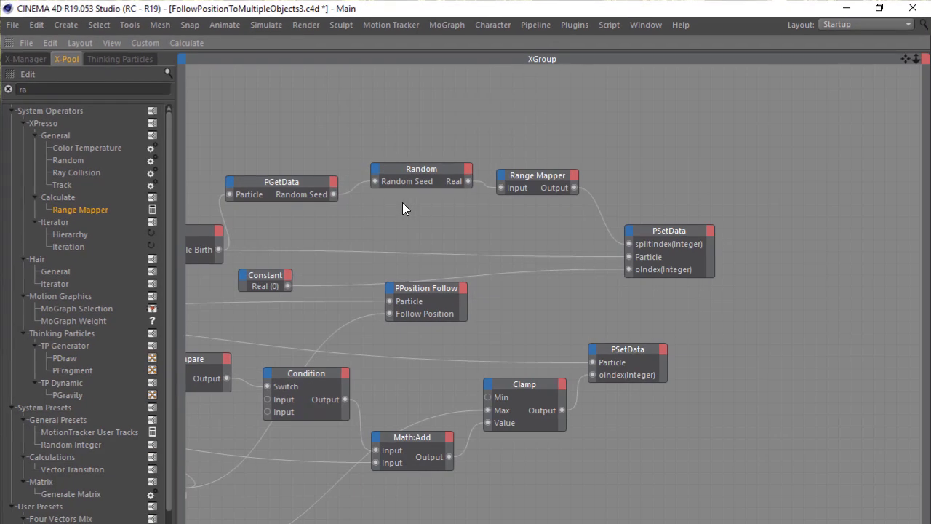
middle_drag(197, 397, 342, 232)
drag(305, 225, 277, 226)
drag(429, 290, 397, 289)
key(ctrl+c)
key(ctrl+v)
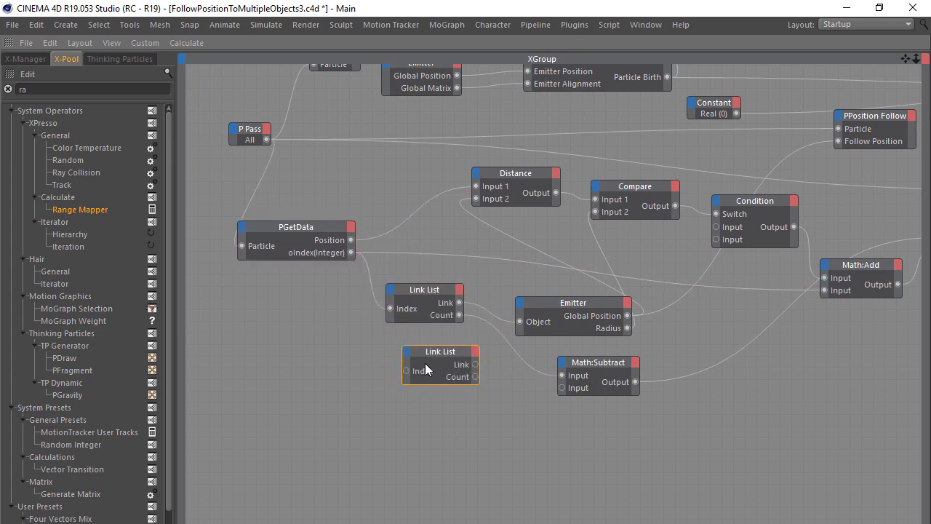
drag(404, 368, 350, 252)
- Add null E to the end of the original Link List node's list
click(440, 289)
key(ctrl+Tab)
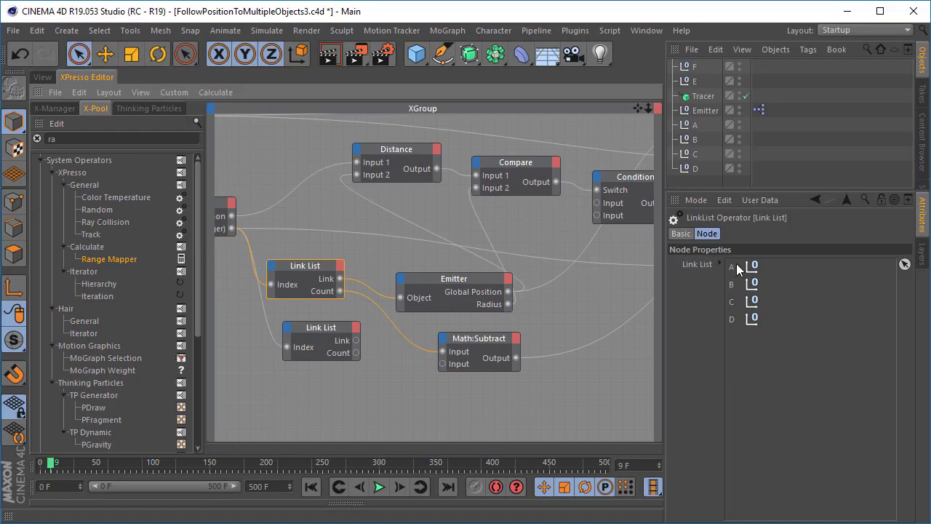
click(904, 264)
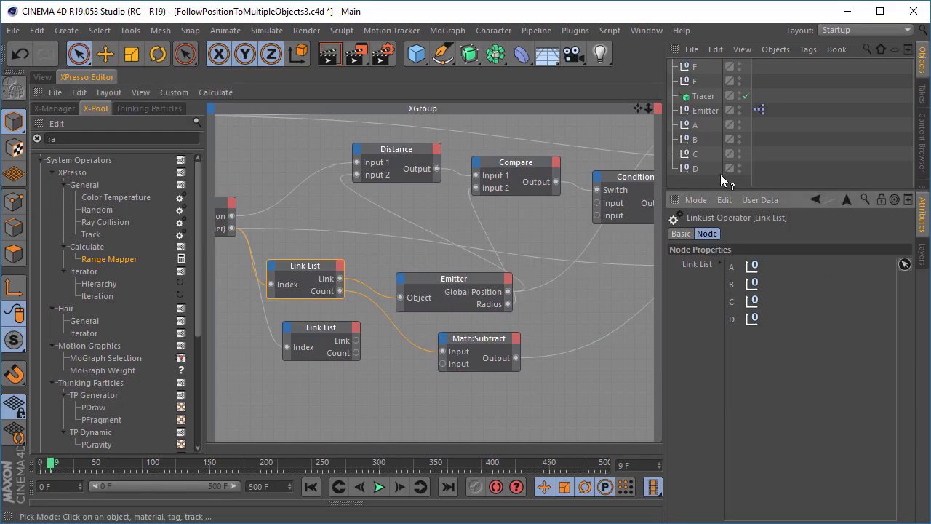
click(694, 83)
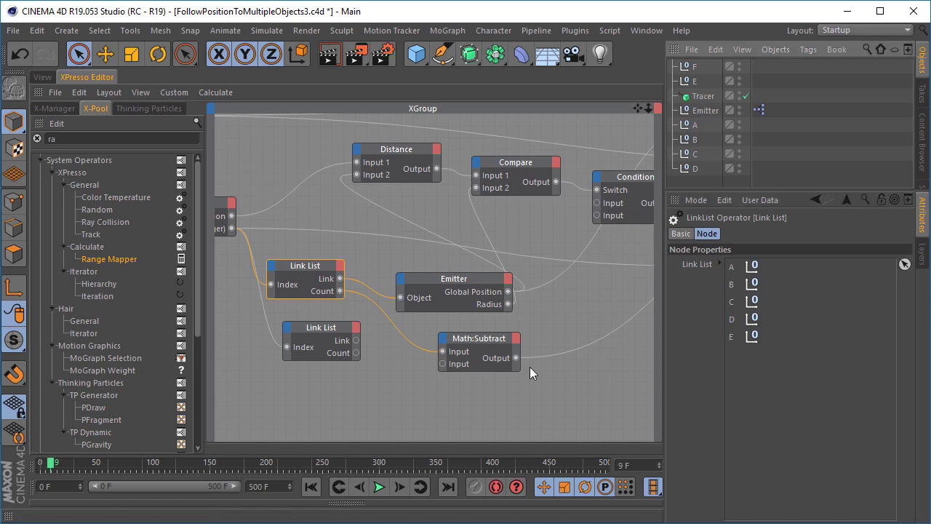
- Add null F to the end of the duplicated Link List node's list
click(332, 326)
click(904, 264)
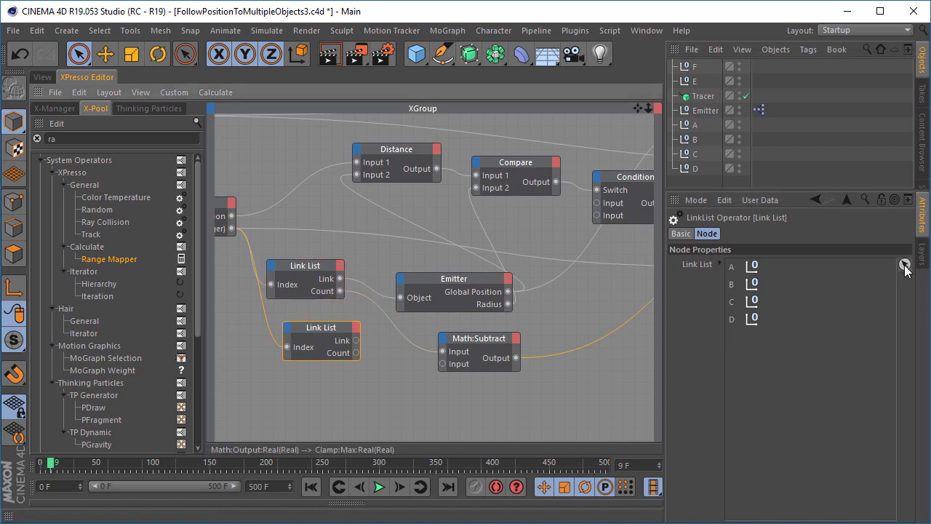
click(694, 67)
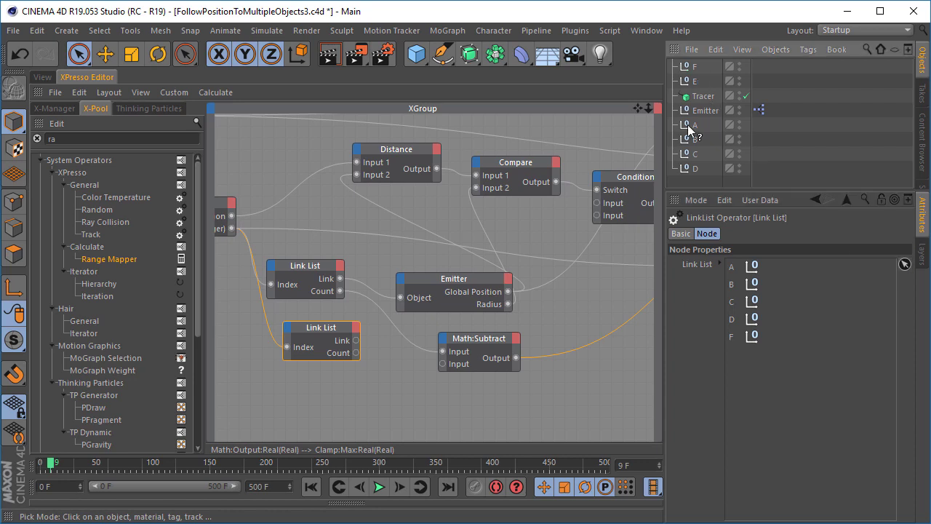
click(594, 334)
- Move the duplicated Link List node so it sits directly under the original
middle_drag(515, 278, 573, 314)
middle_drag(359, 197, 442, 230)
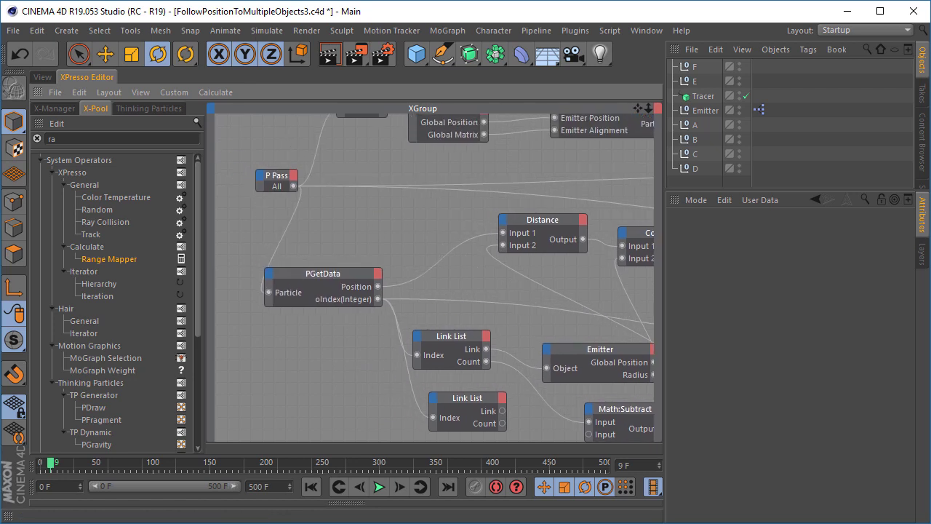
drag(458, 398, 441, 394)
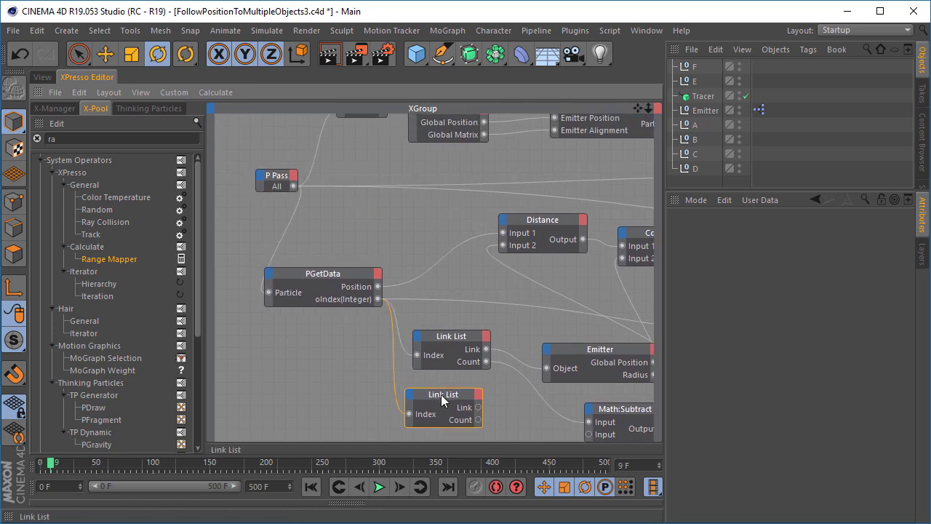
middle_drag(488, 321, 389, 267)
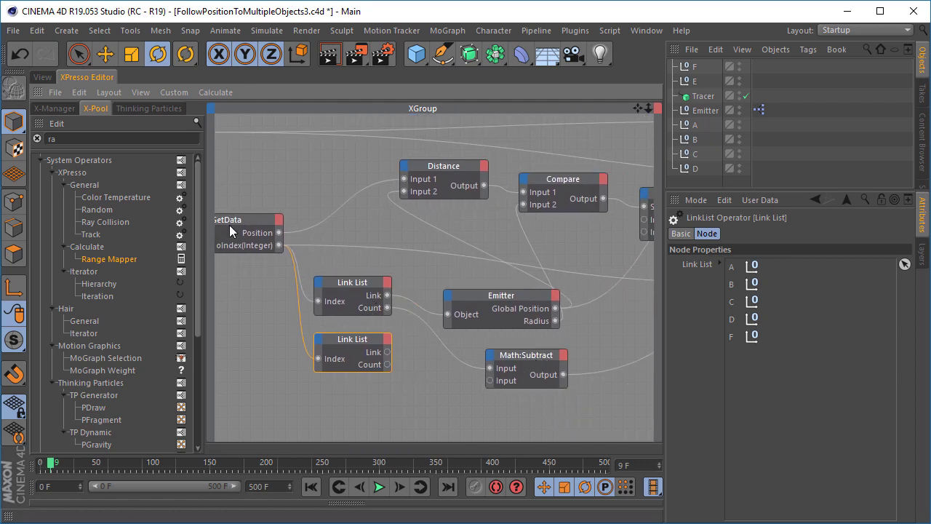
- Add a splitIndex(Integer) output port to the PGetData node that feeds the Link List nodes
middle_drag(230, 226, 267, 229)
click(266, 222)
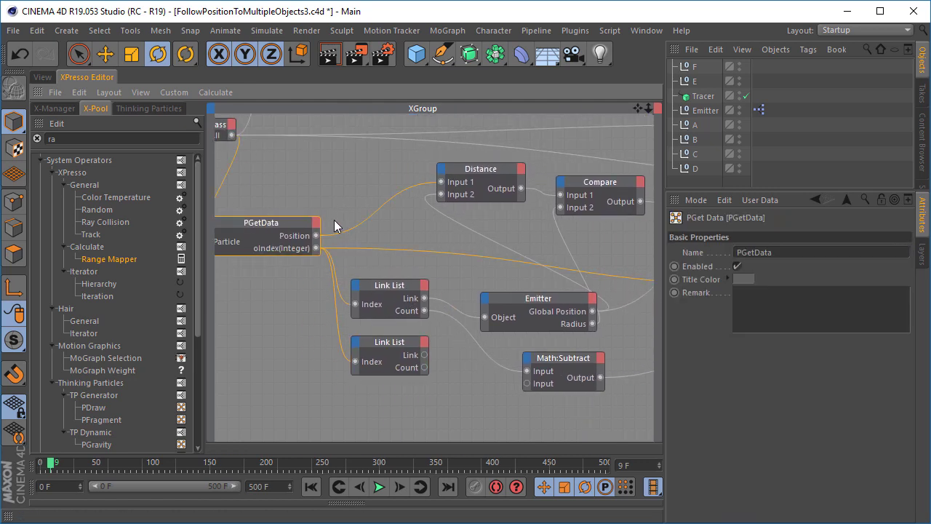
click(315, 223)
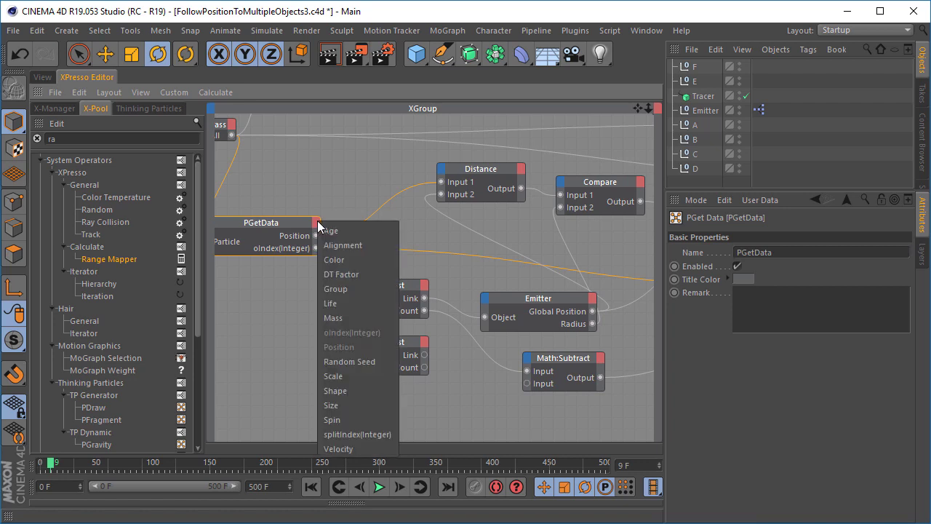
click(379, 433)
click(378, 421)
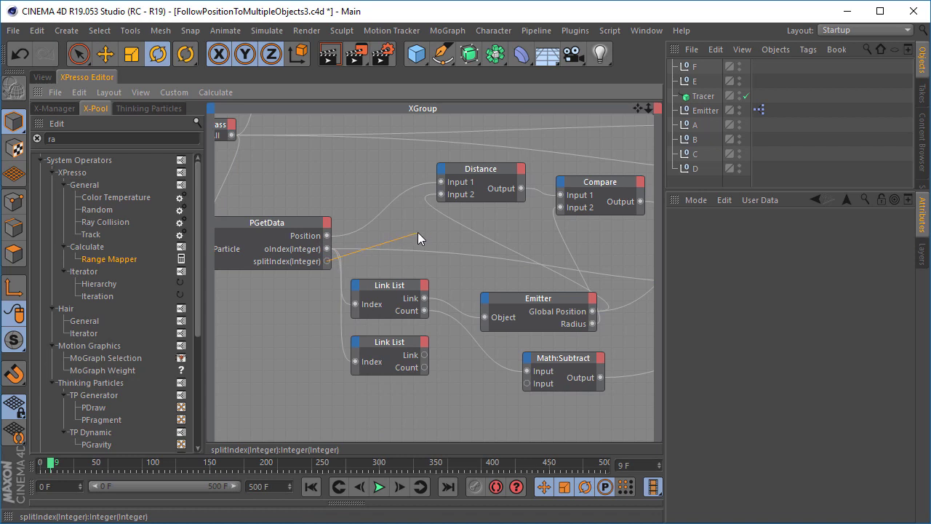
- Shift both Link List nodes together slightly away from the PGetData node
drag(340, 274, 387, 388)
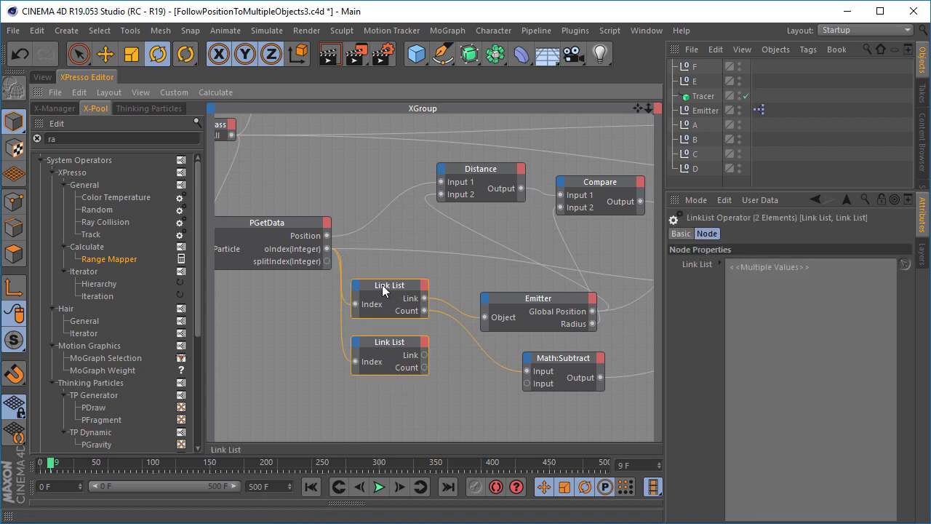
drag(382, 284, 393, 282)
click(469, 290)
- Duplicate the Condition node next to the Link List nodes and move the Emitter node aside to make room
middle_drag(469, 290, 253, 268)
middle_drag(480, 185, 574, 196)
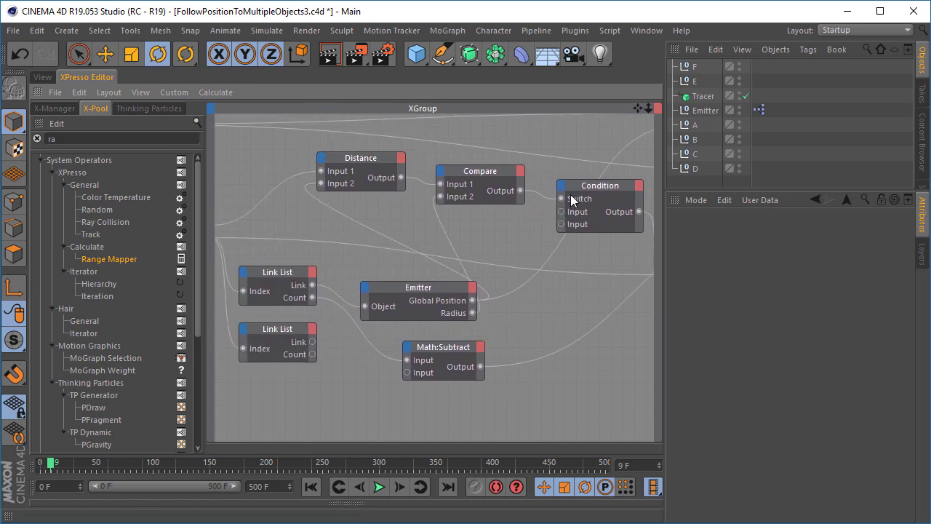
click(598, 187)
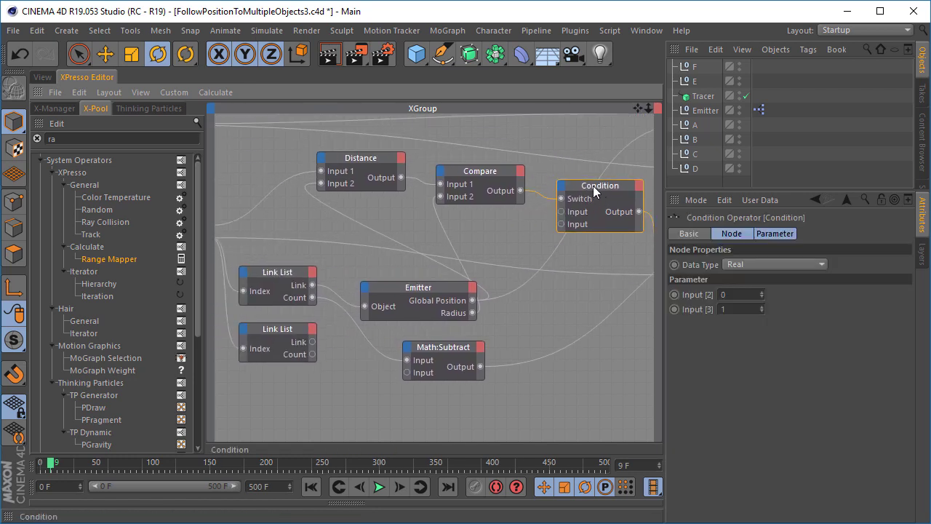
ctrl+drag(592, 186, 408, 324)
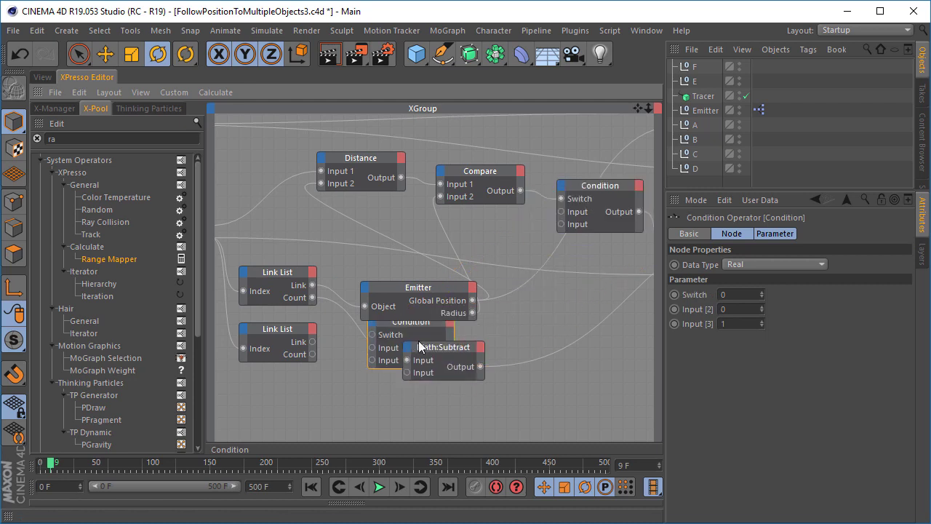
middle_drag(431, 296, 489, 283)
drag(489, 289, 577, 284)
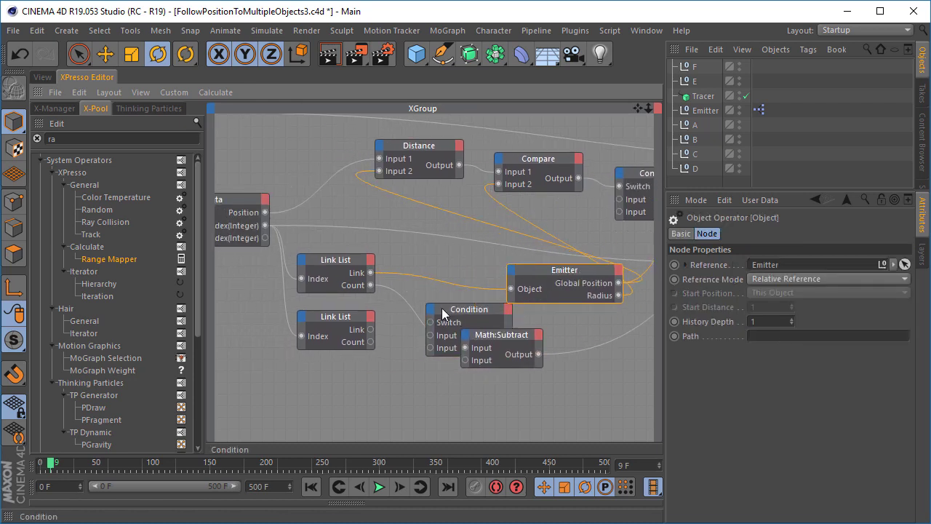
- Place the new Condition node between the Link Lists and Emitter, set its data type to Link, and connect splitIndex to its Switch
drag(456, 313, 426, 283)
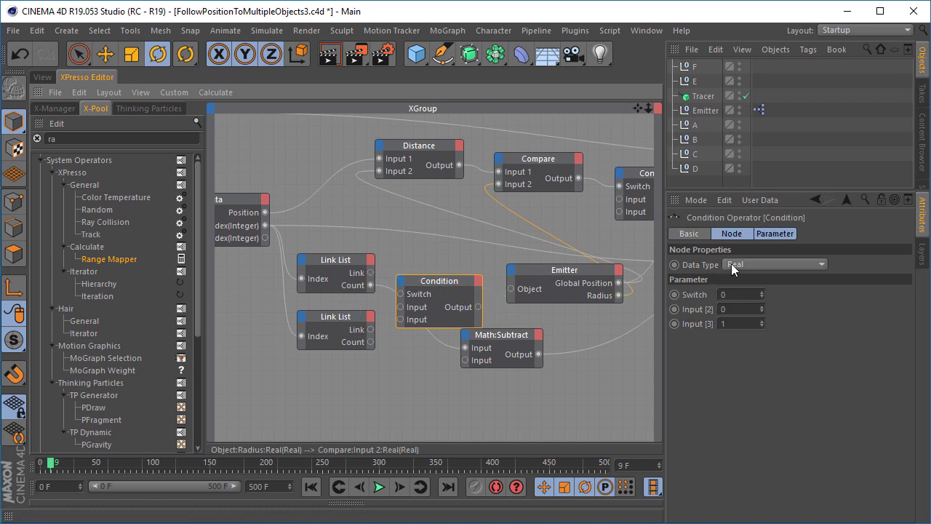
click(756, 264)
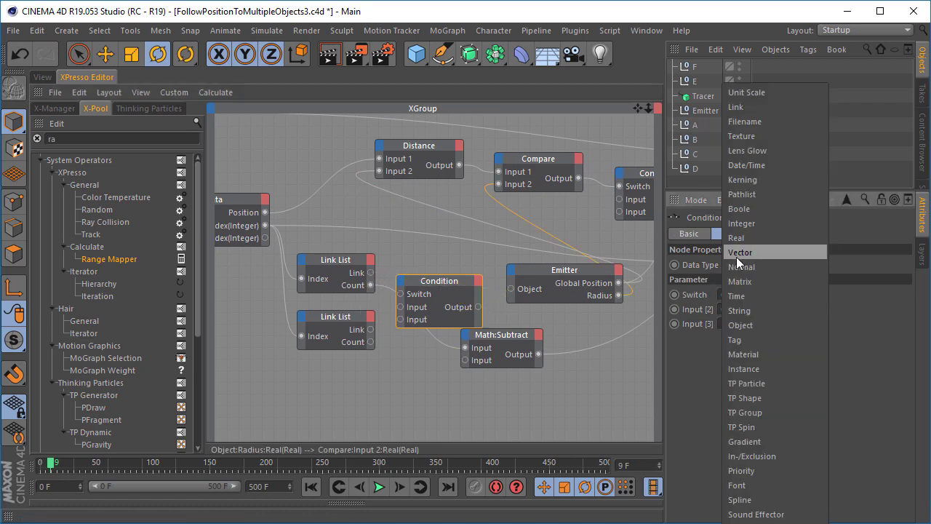
click(757, 109)
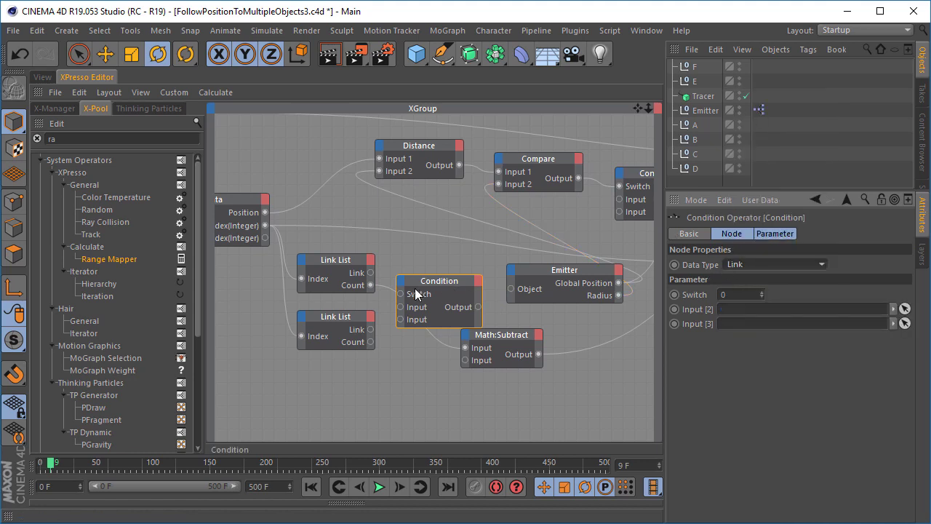
drag(401, 294, 370, 285)
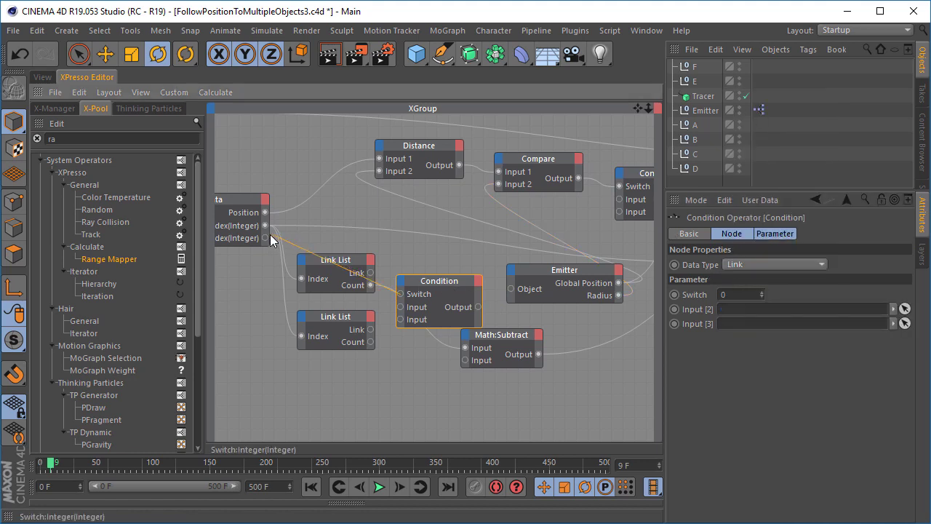
alt+middle_drag(266, 236, 310, 232)
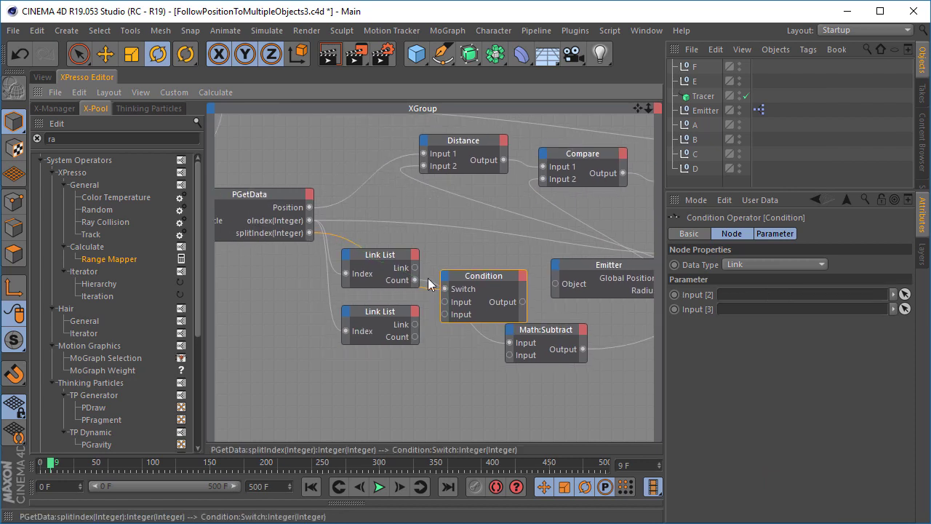
- Wire the Link outputs of both Link List nodes into the Condition node's two inputs and move Math:Subtract below the Emitter node
click(377, 262)
drag(381, 311, 347, 336)
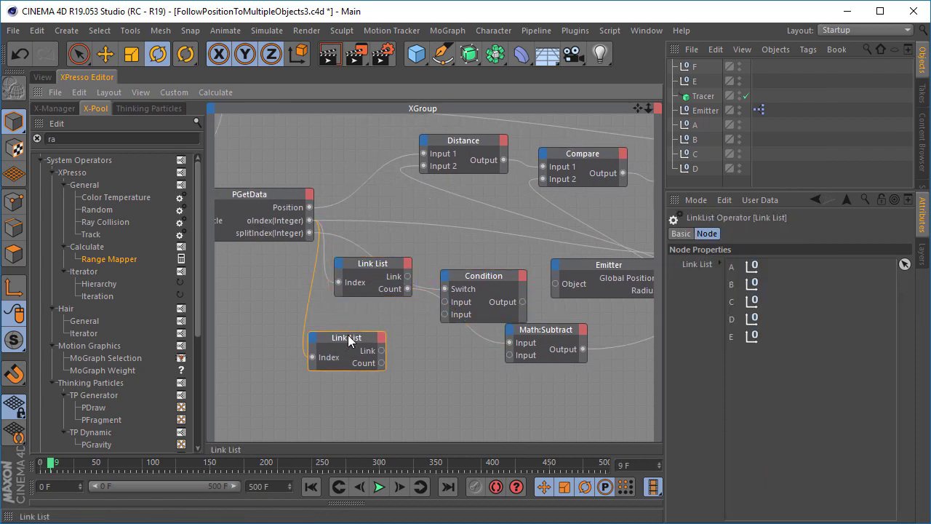
drag(375, 265, 444, 302)
drag(380, 351, 445, 313)
drag(546, 335, 587, 334)
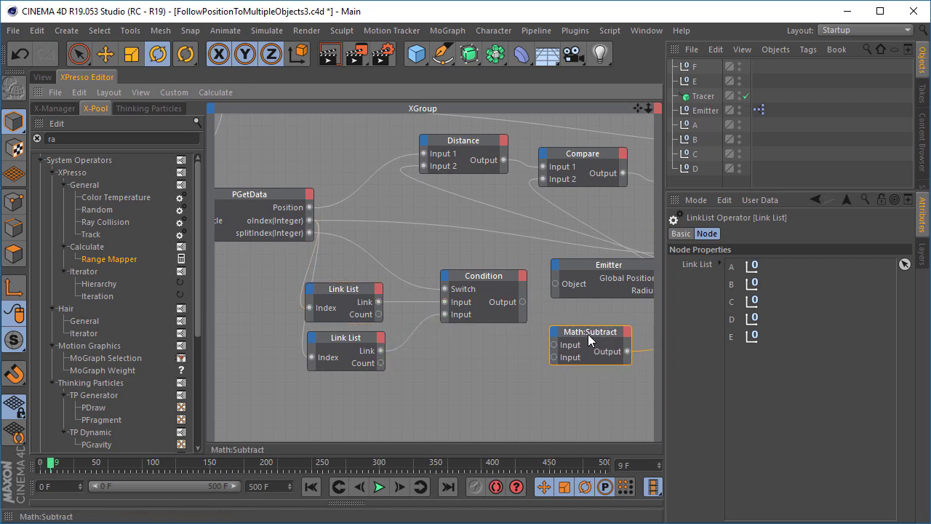
- Duplicate the Link-type Condition node below itself, keeping splitIndex on its Switch, and set the copy's data type to Integer
drag(379, 314, 310, 232)
click(483, 275)
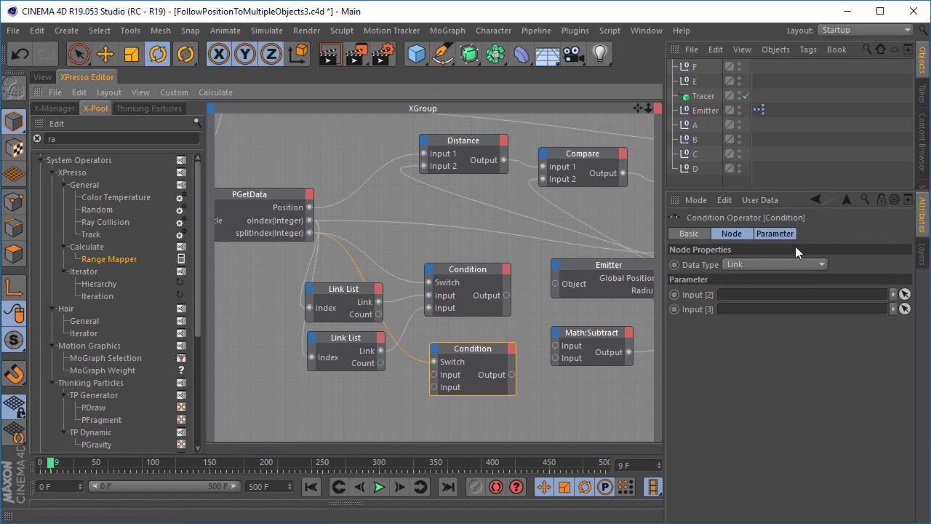
click(753, 263)
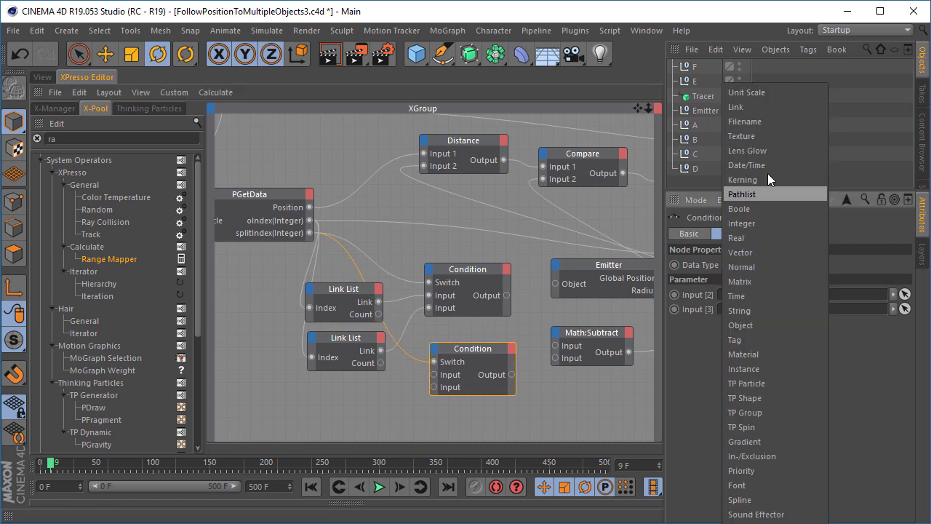
click(770, 223)
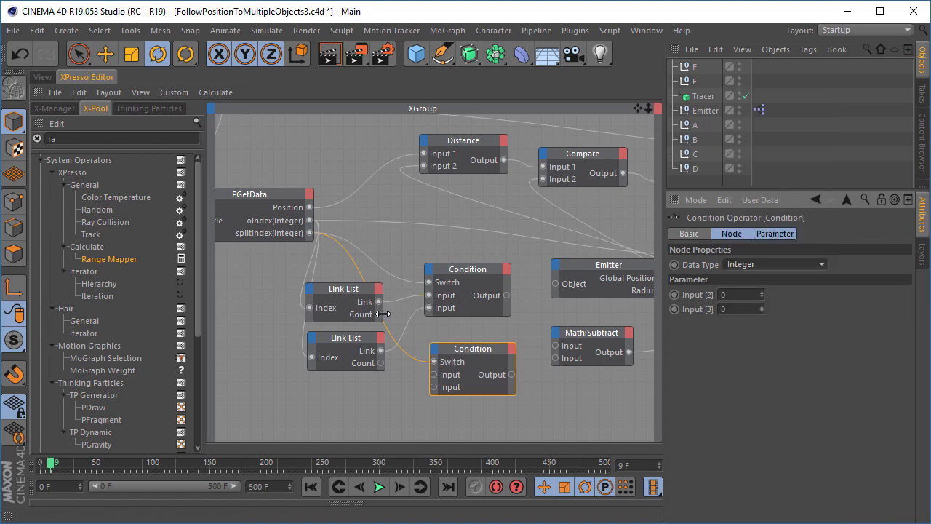
- Connect the Count outputs of both Link List nodes to the Integer Condition's two inputs and shift the Link Lists slightly
drag(379, 314, 434, 374)
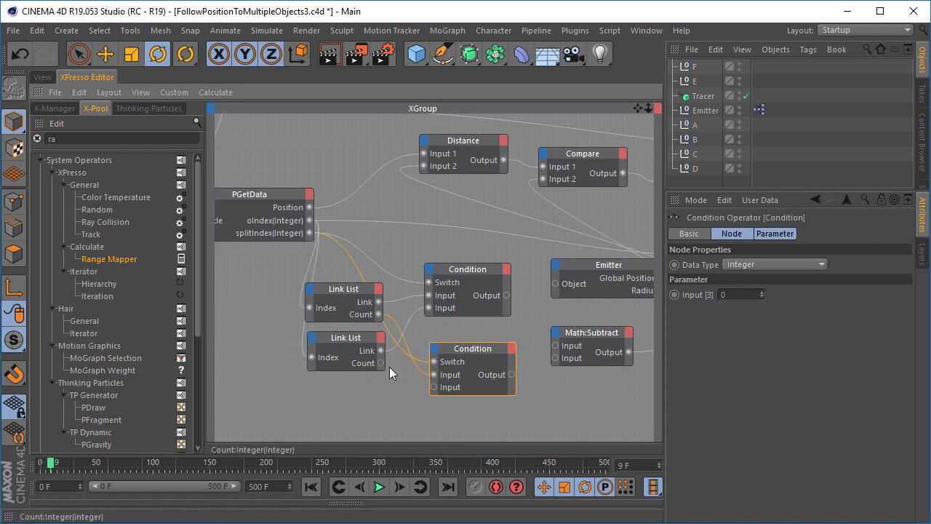
drag(381, 363, 434, 387)
drag(340, 275, 335, 362)
click(466, 330)
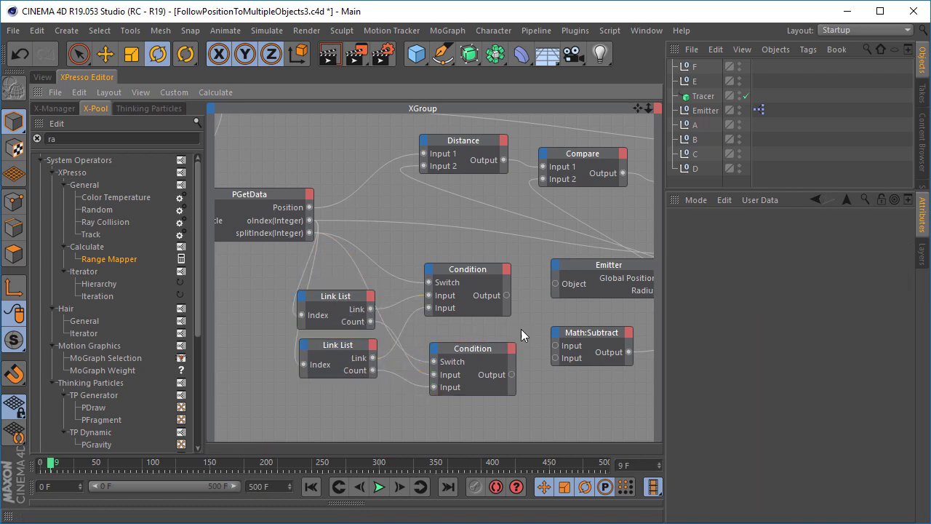
- Connect the Link Condition's output to the Emitter node's Object port and the Integer Condition's output to Math:Subtract's first input
middle_drag(521, 329, 461, 333)
click(422, 269)
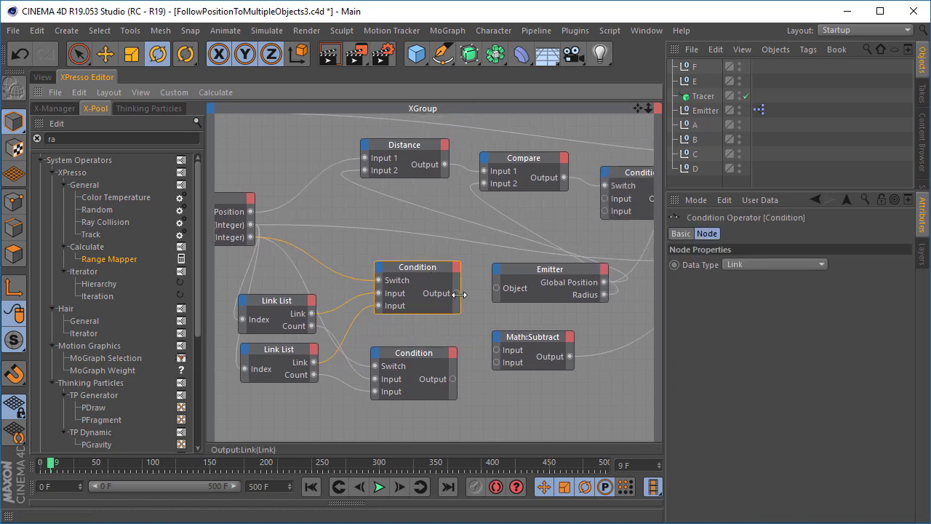
drag(458, 294, 496, 288)
drag(492, 354, 535, 339)
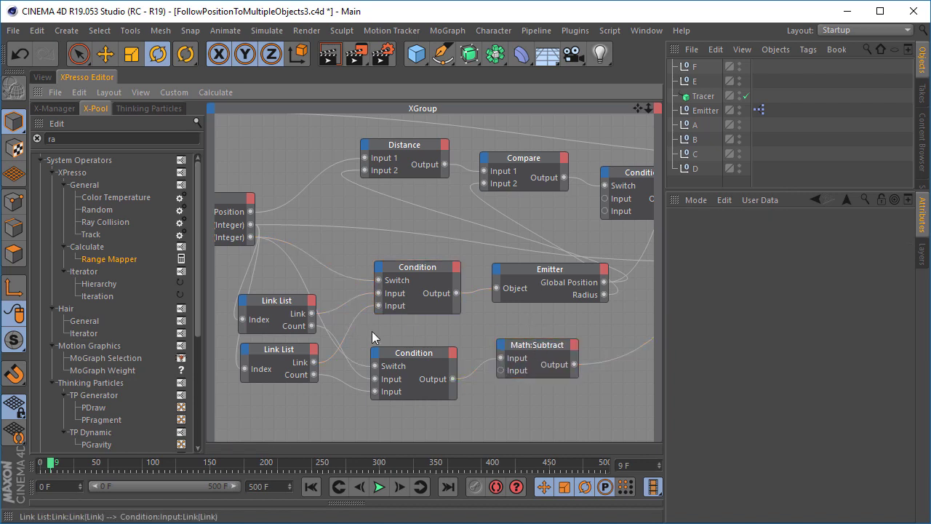
middle_drag(259, 351, 120, 377)
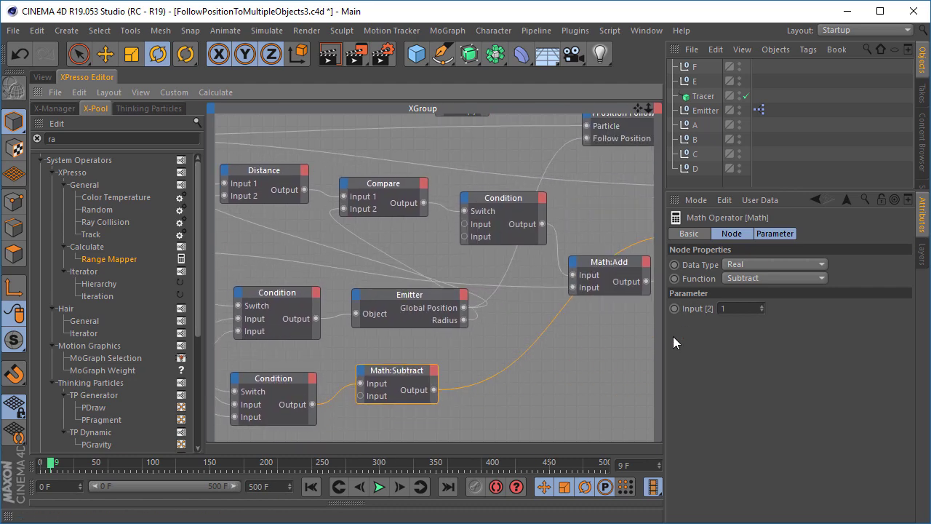
click(618, 352)
- Play the animation in the perspective view to check how the traced particles split between nulls E and F
click(45, 77)
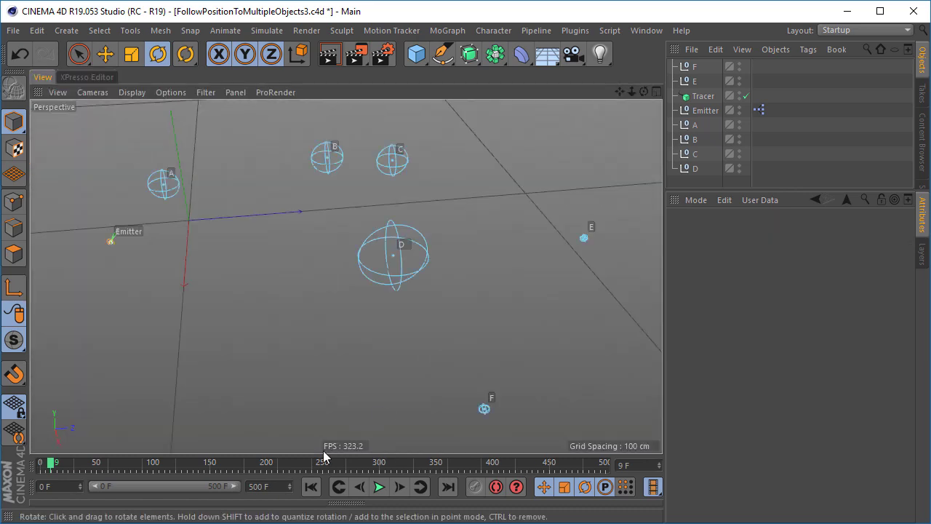
click(381, 490)
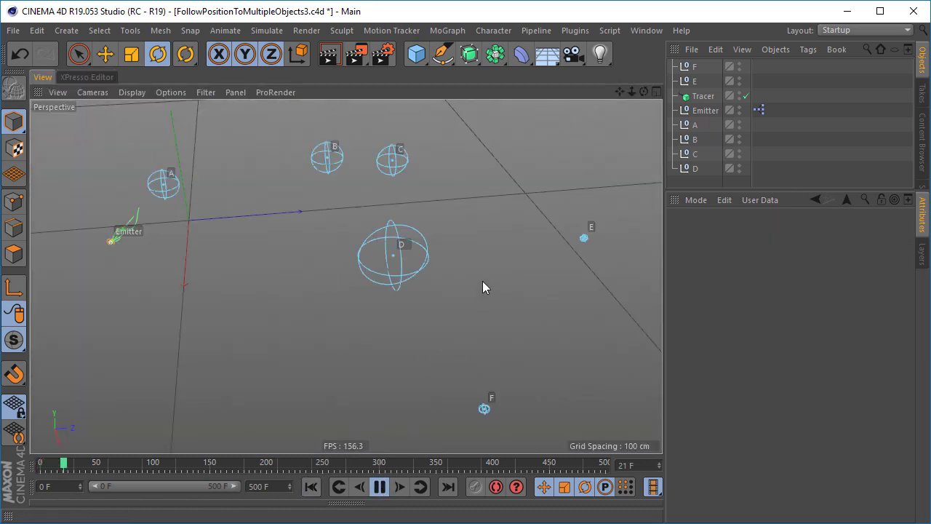
alt+drag(170, 202, 300, 200)
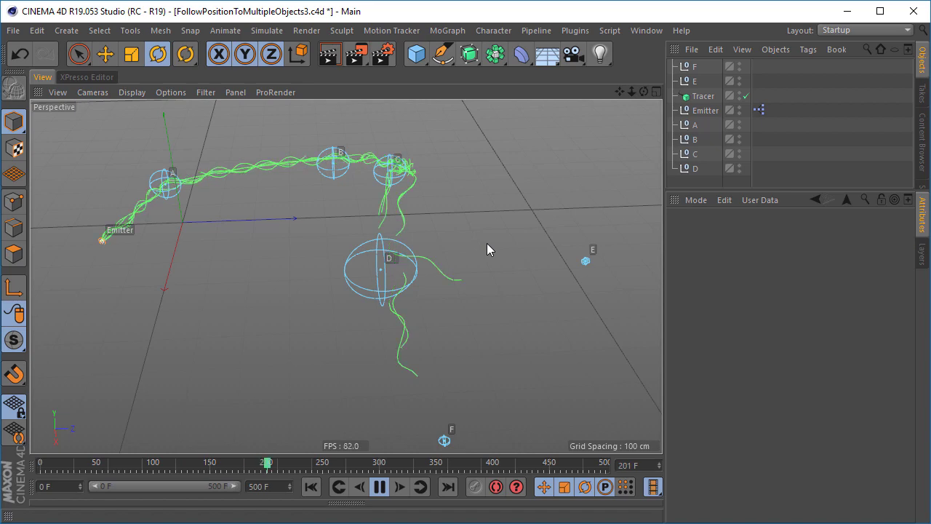
mouse_move(454, 291)
alt+mouse_down()
mouse_move(359, 274)
mouse_move(450, 284)
mouse_move(406, 298)
mouse_move(414, 304)
mouse_move(449, 284)
mouse_move(415, 266)
mouse_move(386, 292)
mouse_move(441, 302)
alt+mouse_up()
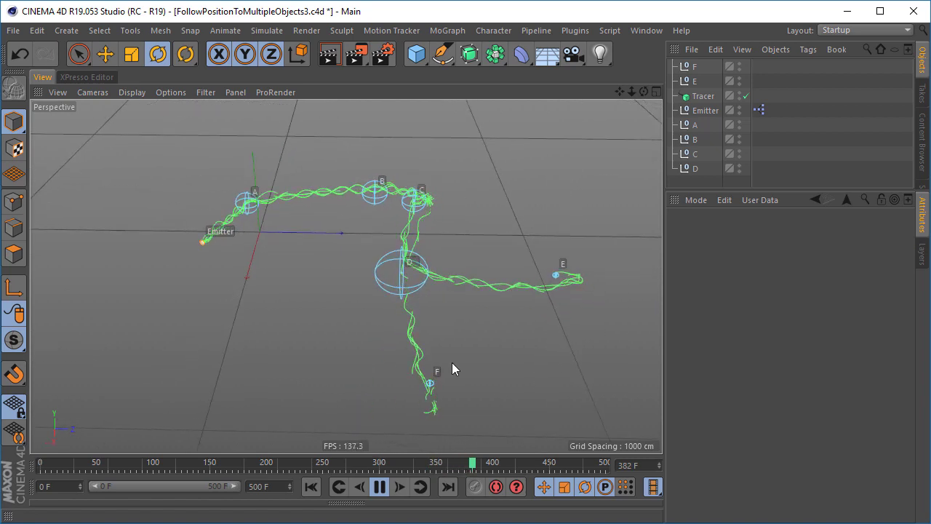
click(379, 487)
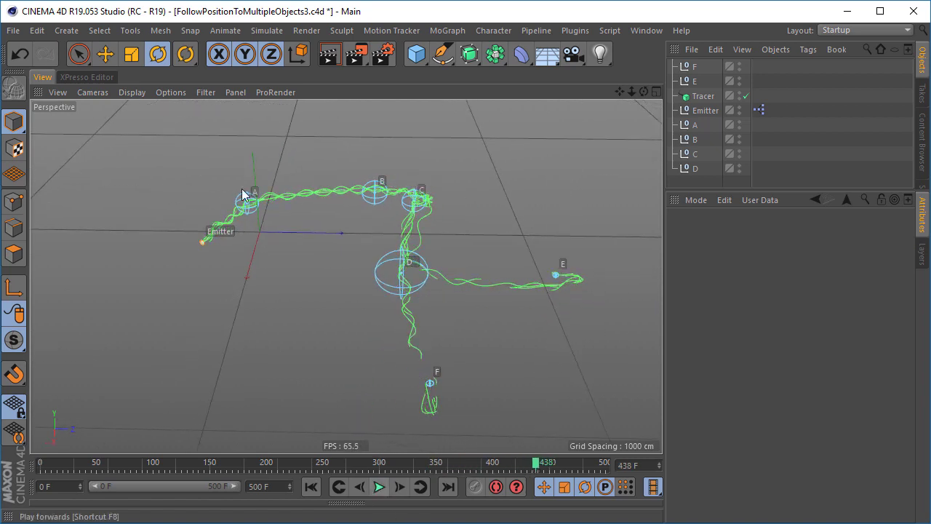
- Set the PStorm node's particle Count to 300
click(87, 77)
alt+middle_drag(427, 173, 521, 228)
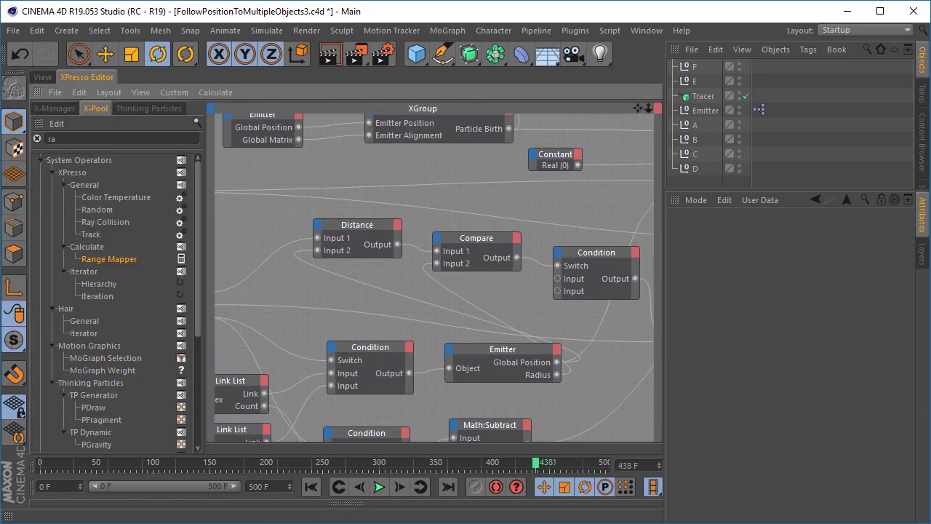
alt+middle_drag(401, 175, 398, 218)
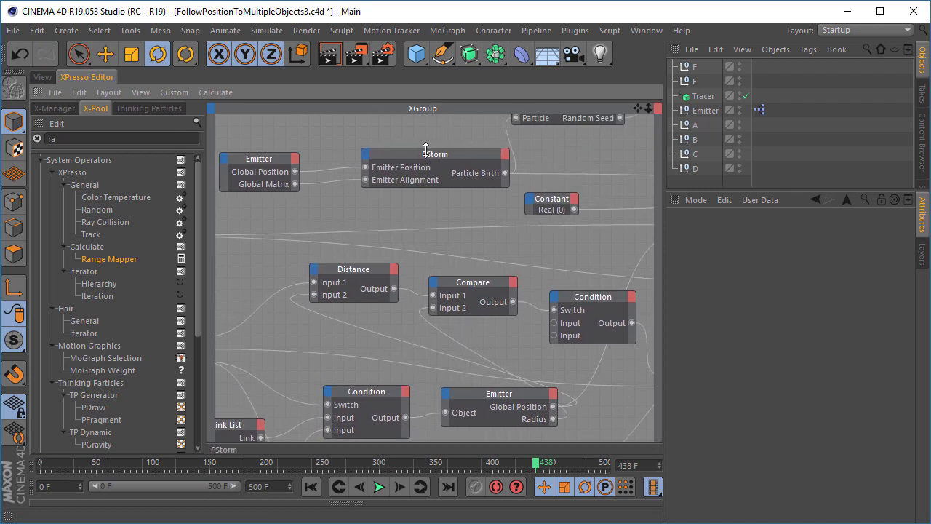
click(426, 155)
click(785, 322)
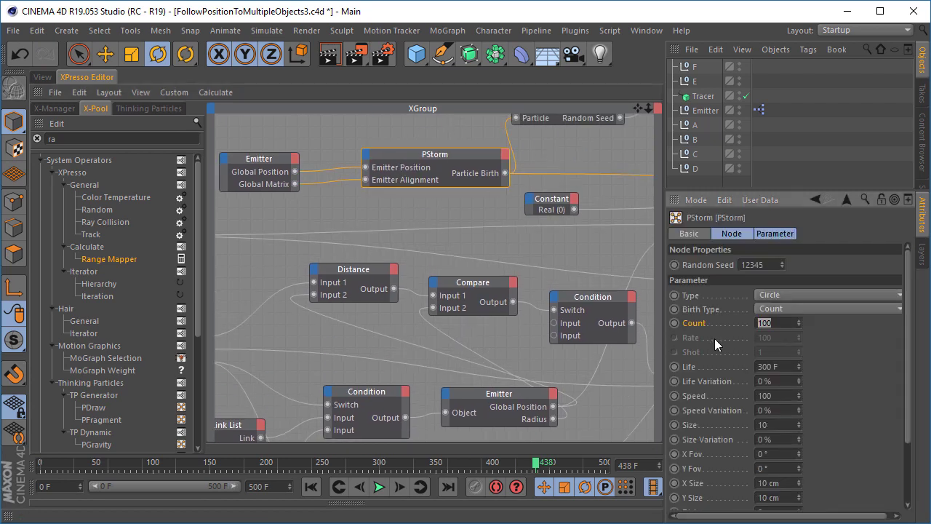
text(300)
key(Return)
- Replay the animation and inspect the denser particle trails towards E and F from several angles
click(43, 77)
click(379, 487)
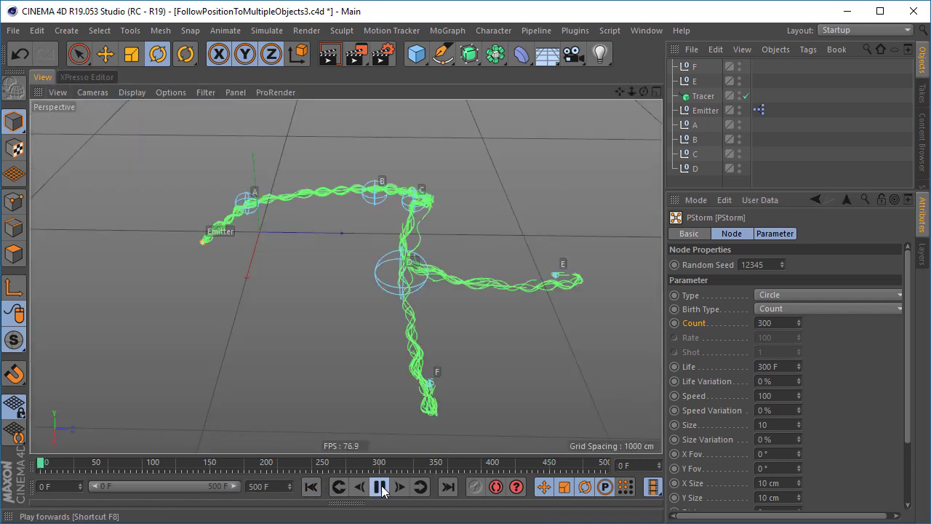
scroll(291, 266, up, 5)
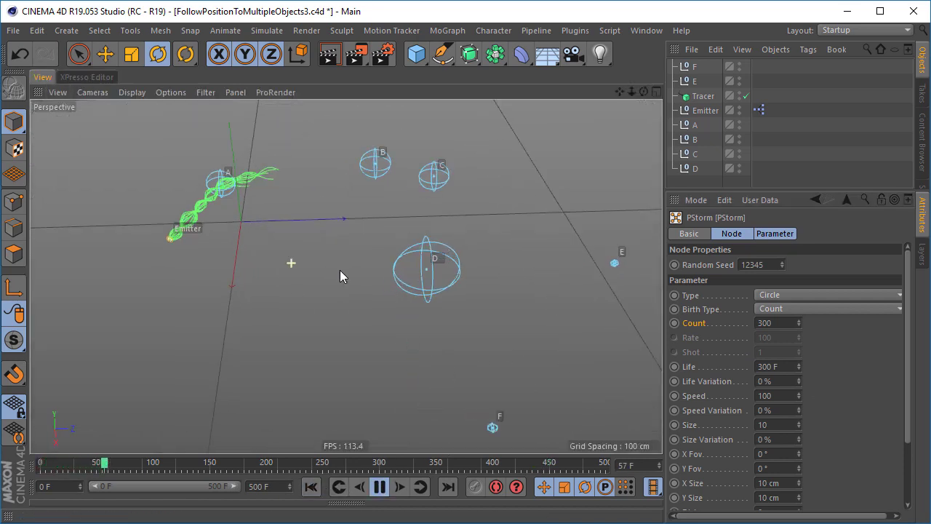
alt+drag(340, 269, 378, 283)
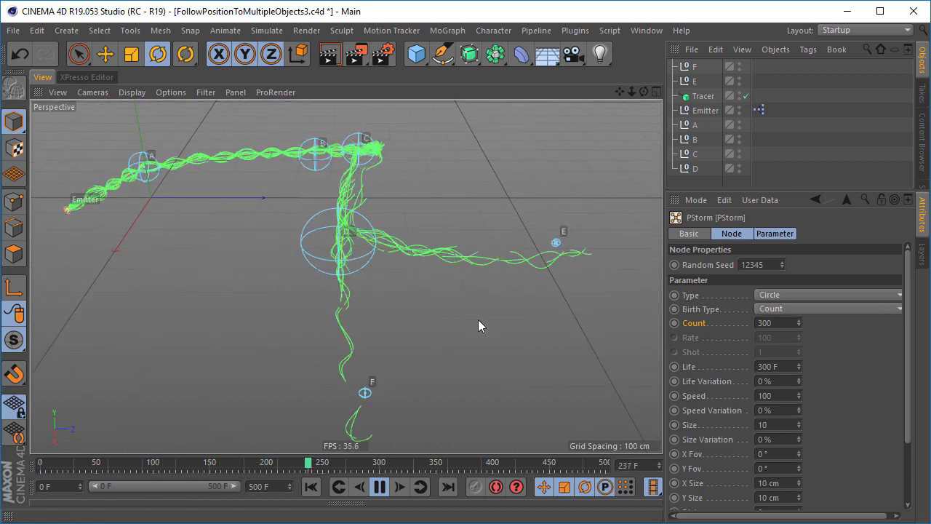
alt+drag(477, 326, 387, 311)
alt+drag(424, 260, 418, 401)
click(379, 486)
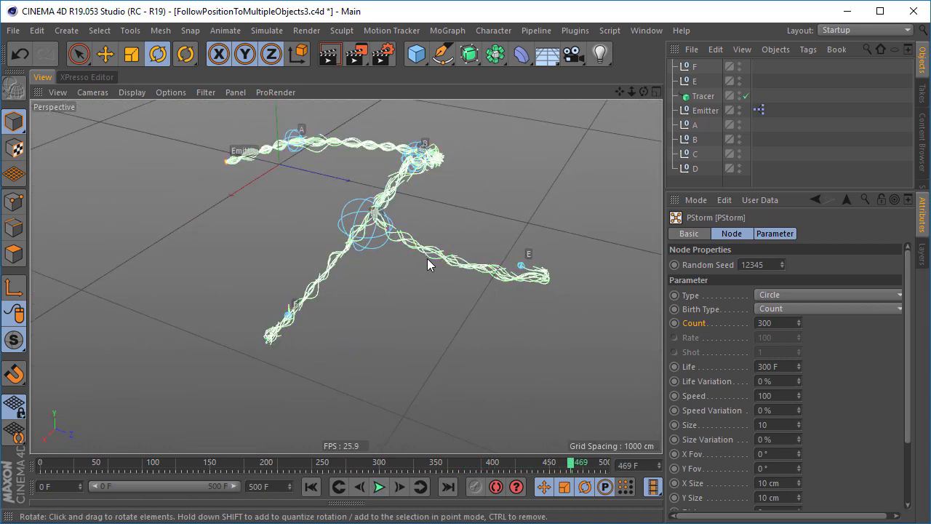
alt+drag(427, 259, 376, 210)
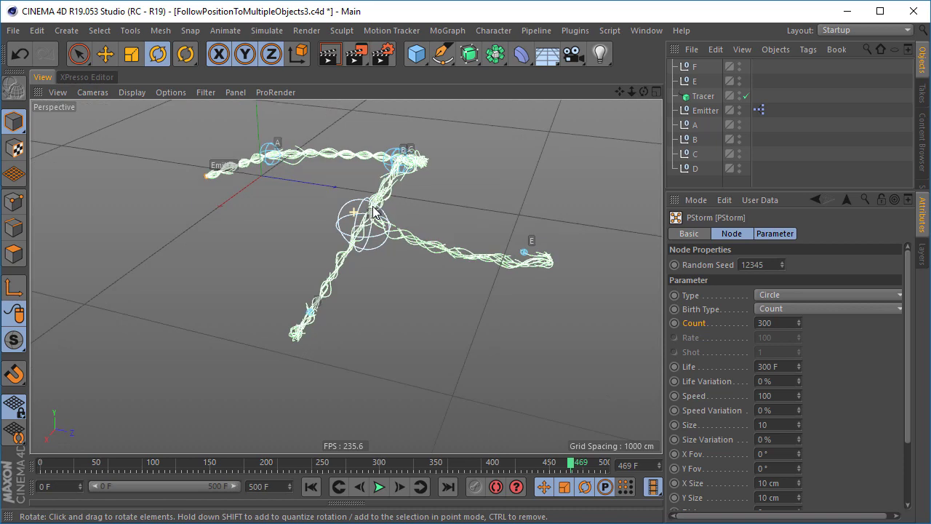
- Duplicate null F along its Z axis to a spot beside it and name the copy G
click(694, 69)
key(space)
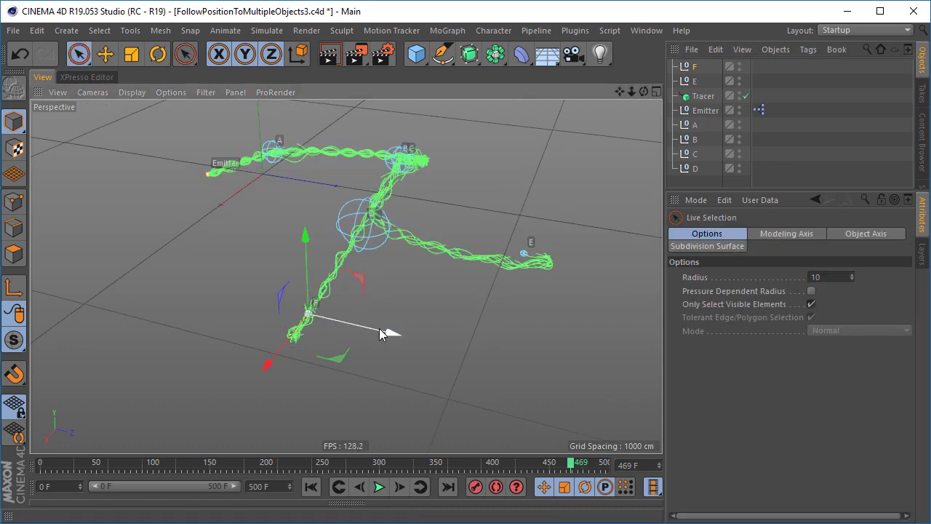
ctrl+drag(380, 333, 506, 355)
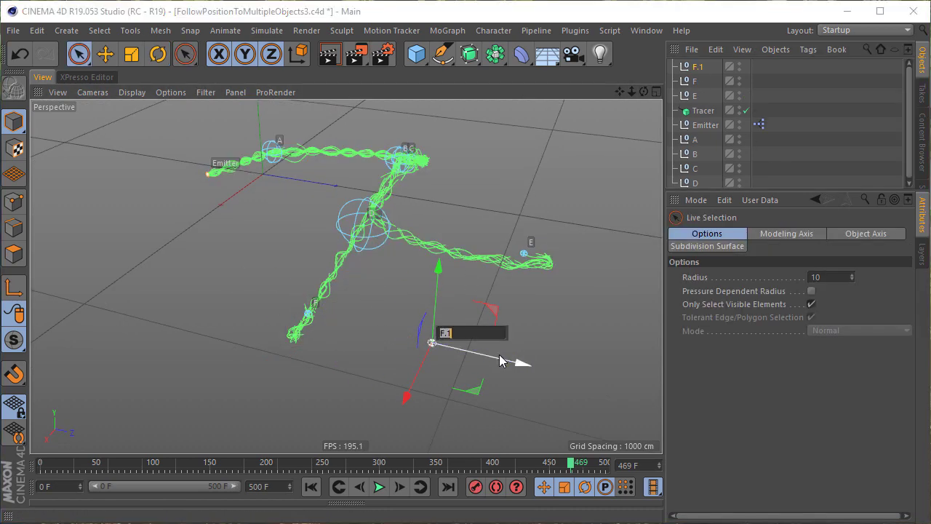
text(G)
key(Return)
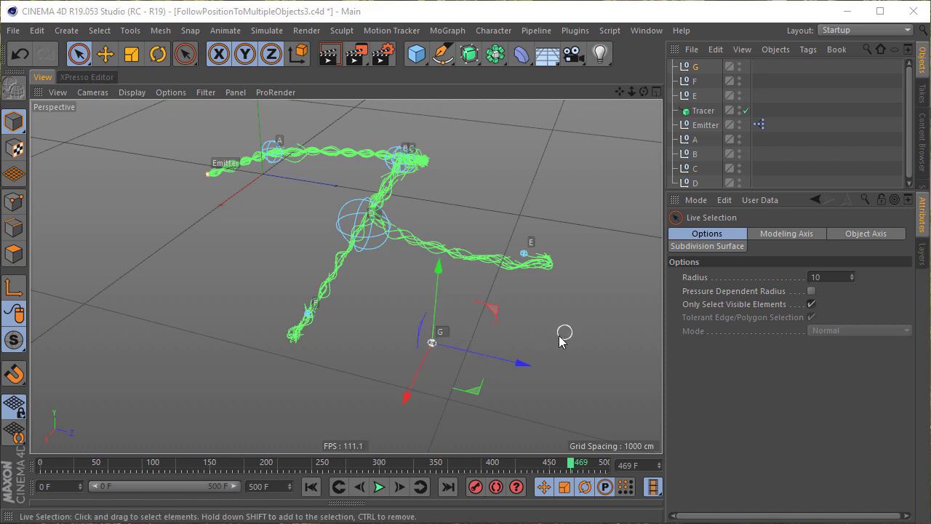
- Add a third Input port to both the Link and the Integer Condition nodes fed by the Link Lists
click(87, 77)
click(273, 264)
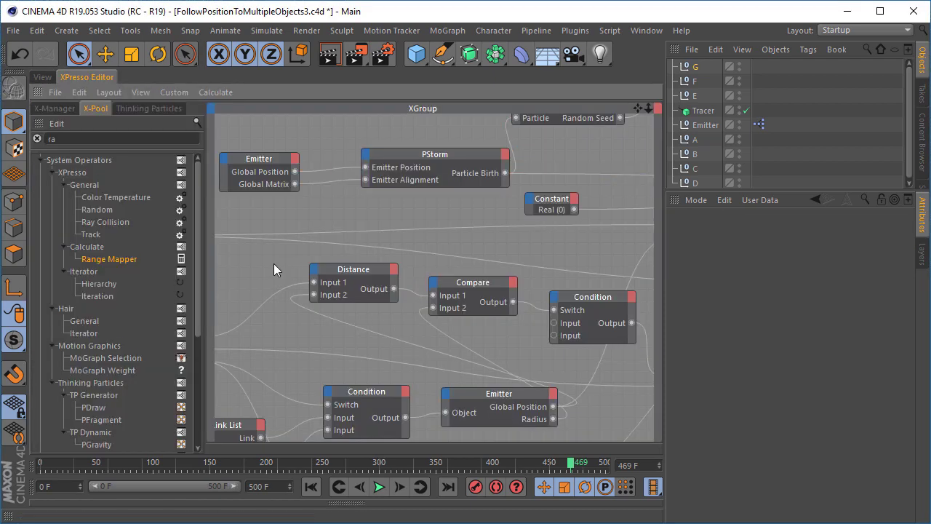
key(ctrl+Tab)
alt+middle_drag(328, 286, 384, 132)
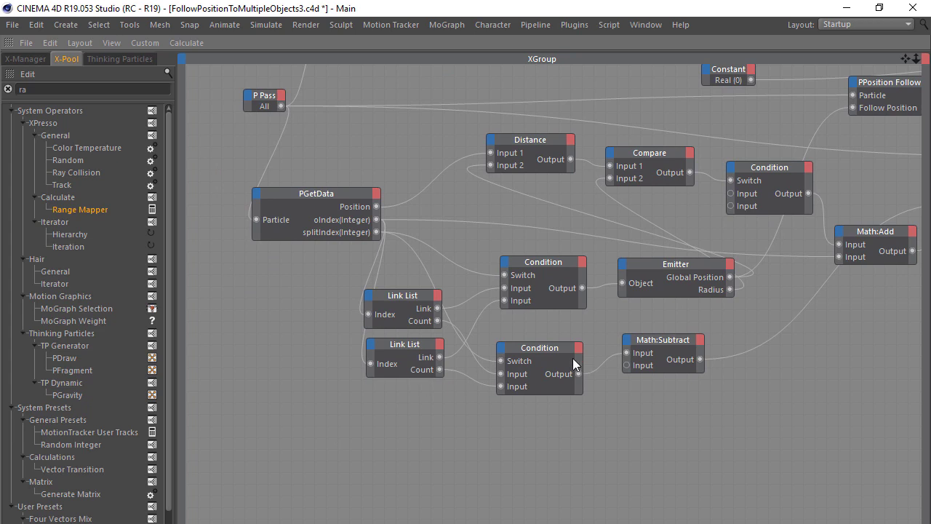
click(510, 262)
click(525, 276)
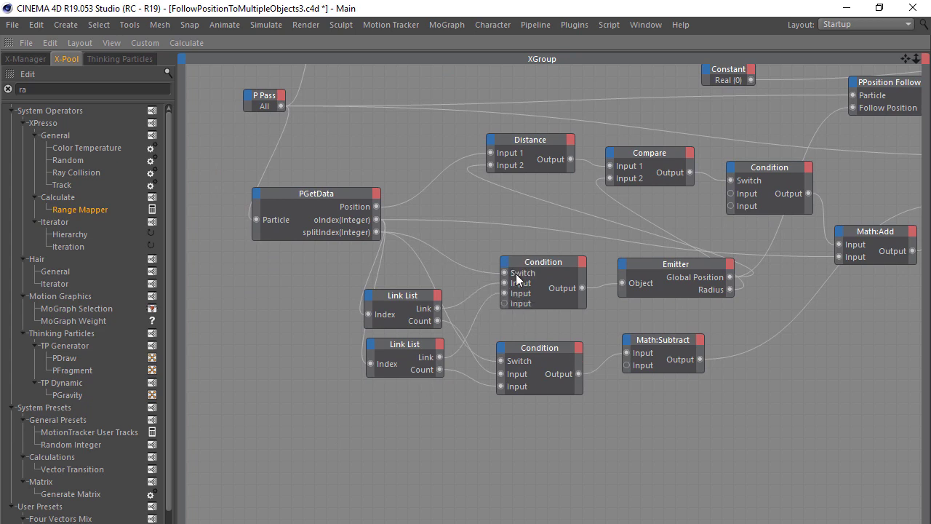
click(502, 349)
click(538, 347)
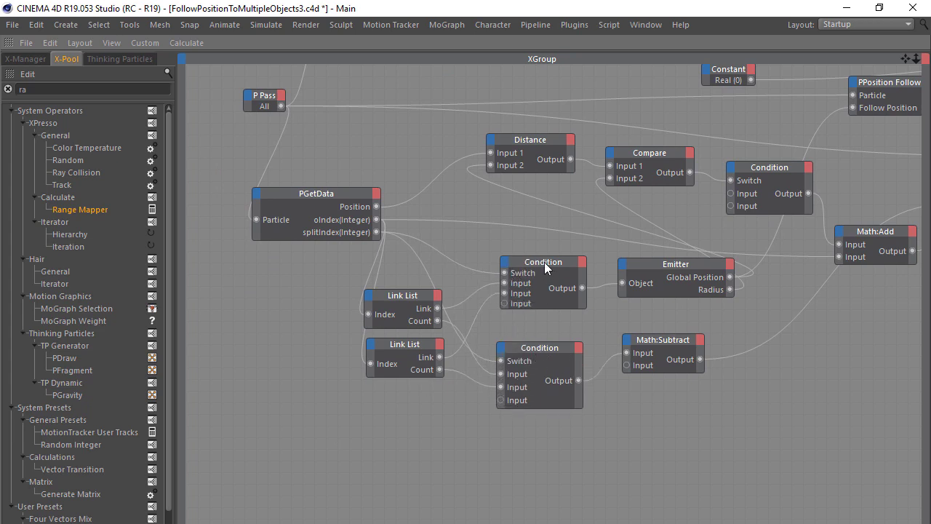
- Duplicate the second Link List node below it and replace null F with null G in the copy's list
ctrl+drag(418, 344, 416, 399)
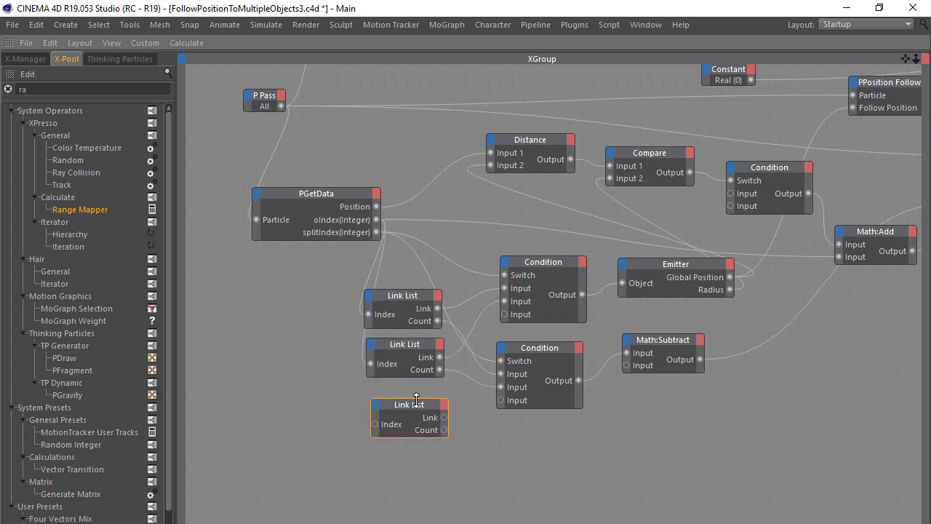
key(ctrl+Tab)
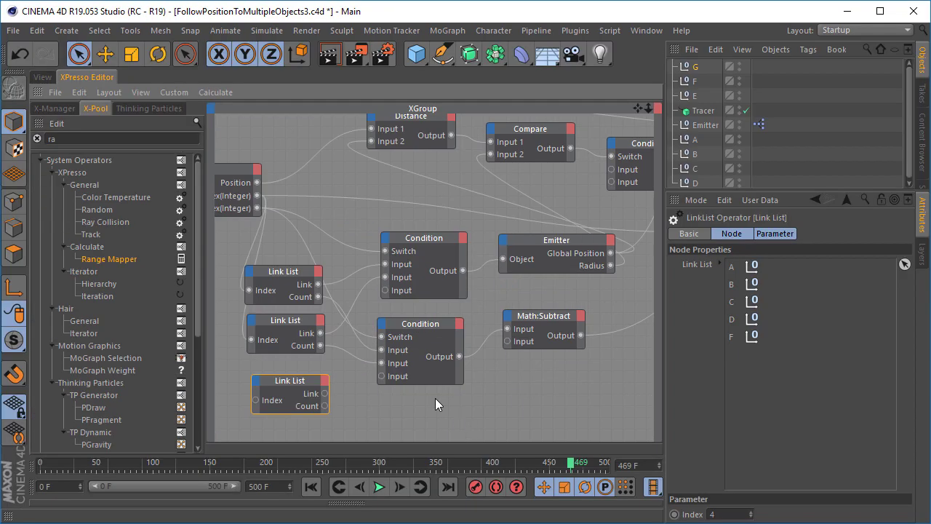
right_click(732, 335)
click(758, 379)
click(904, 264)
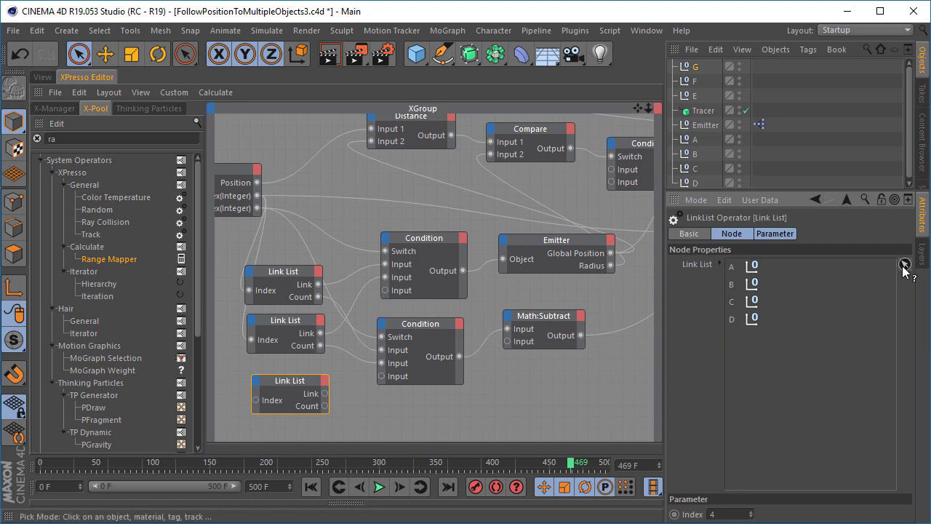
click(697, 67)
click(765, 344)
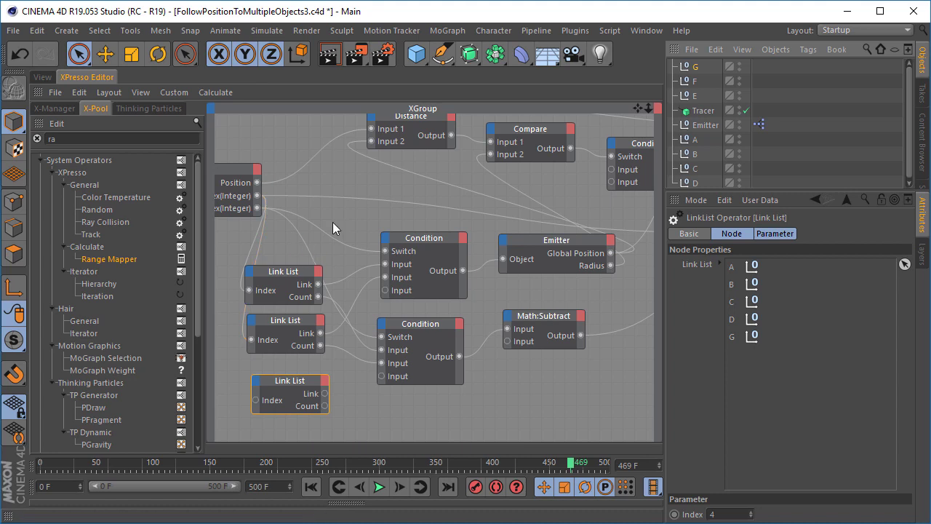
- Wire the third Link List: oIndex into Index, Count into the Integer Condition's third input, and Link into the Link Condition's third input
alt+middle_drag(333, 221, 412, 219)
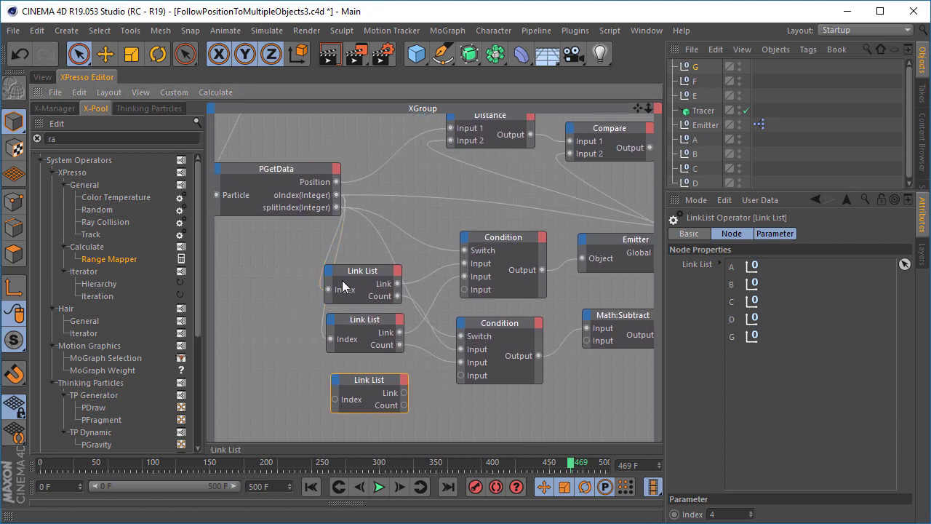
drag(336, 194, 335, 398)
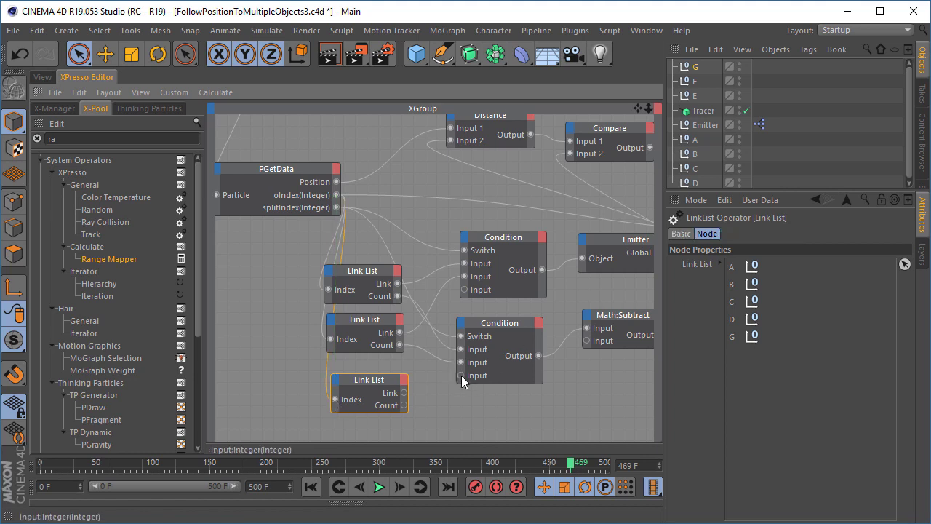
drag(461, 375, 404, 405)
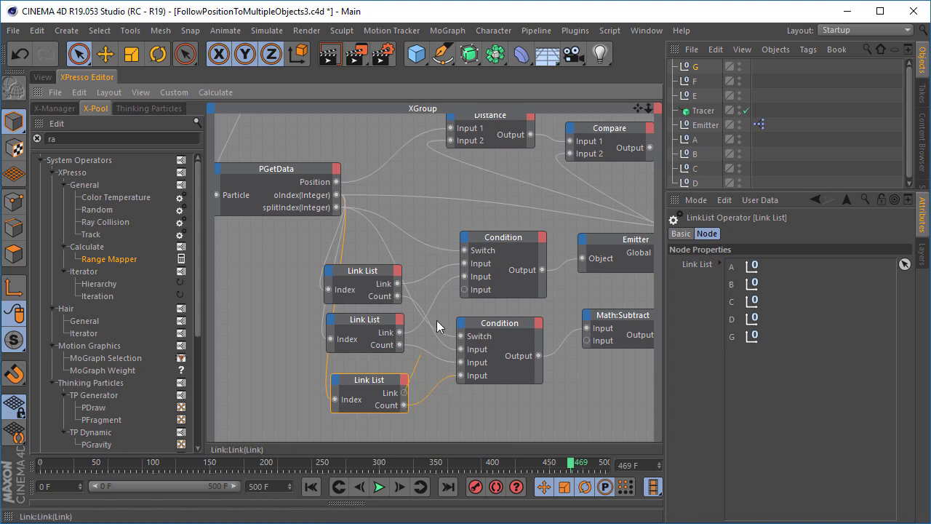
drag(436, 325, 463, 288)
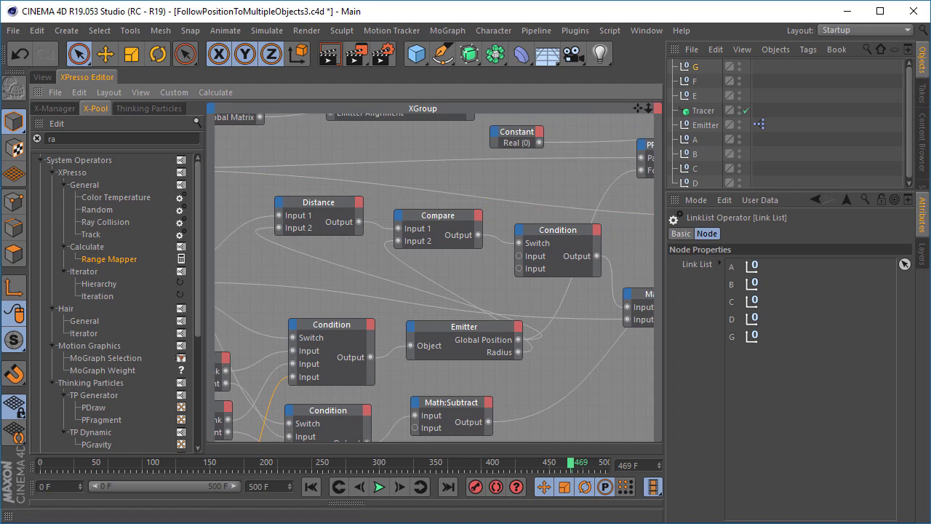
- Set the Output Upper value of the splitIndex Range Mapper to 2.99
drag(637, 108, 493, 160)
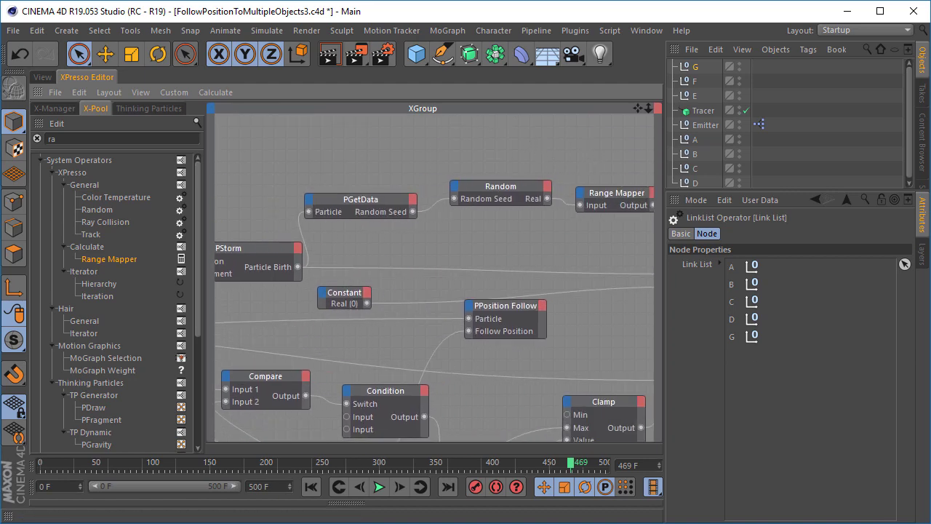
drag(619, 170, 536, 160)
click(533, 189)
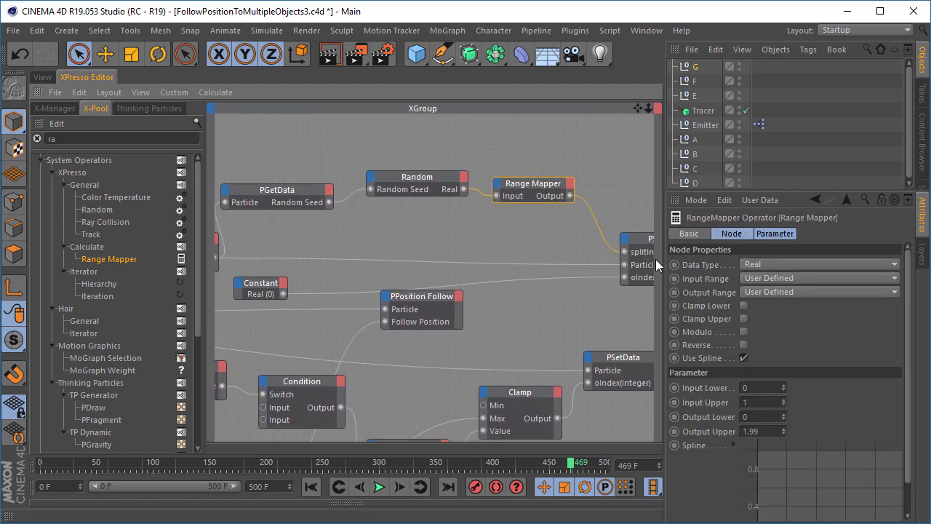
click(744, 430)
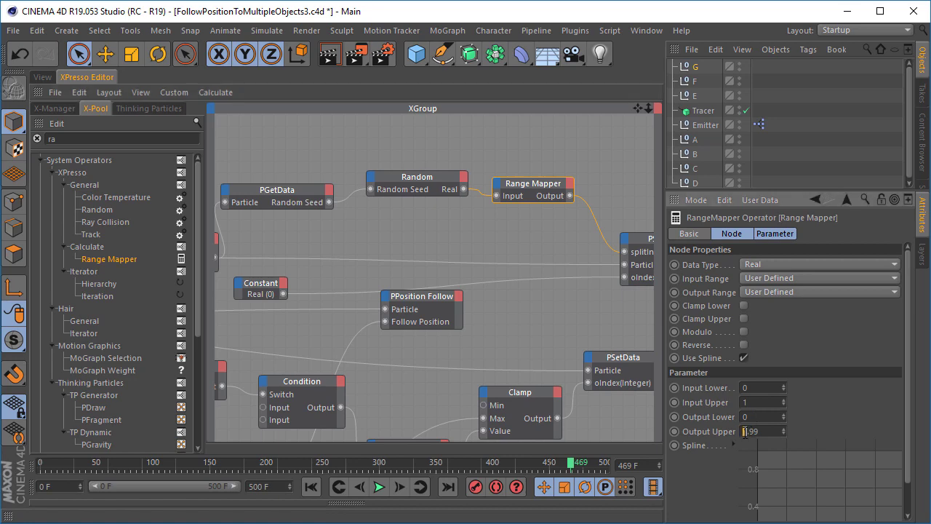
text(2)
- Play the animation in the viewport and inspect how the particle trails split between E, F and G
click(46, 76)
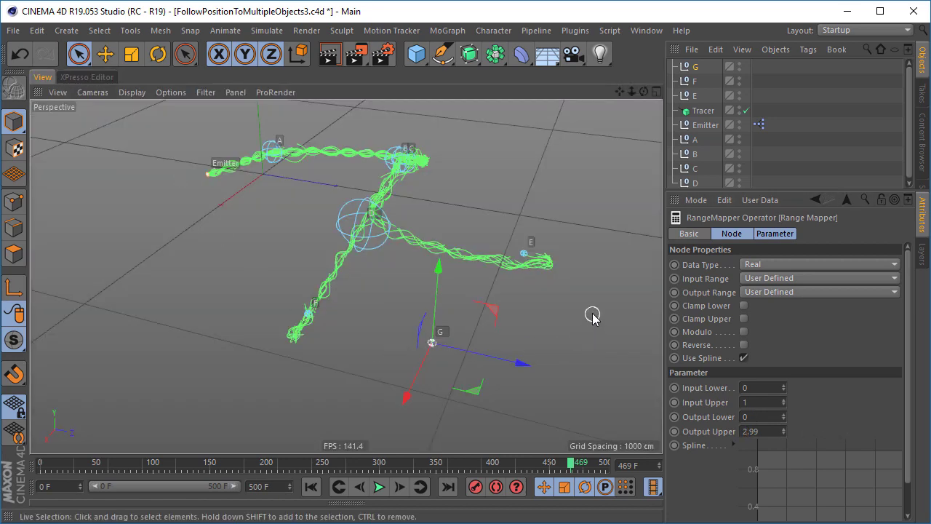
click(379, 487)
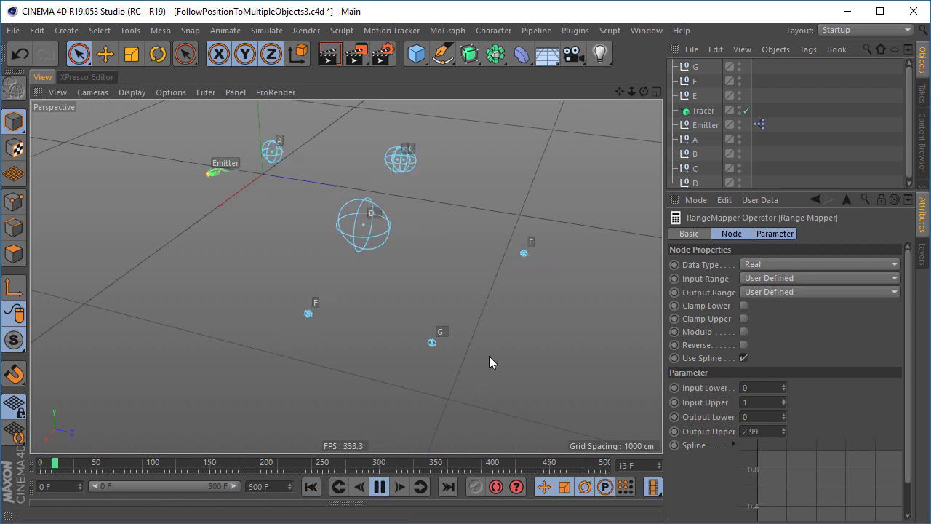
alt+drag(404, 262, 524, 251)
click(379, 486)
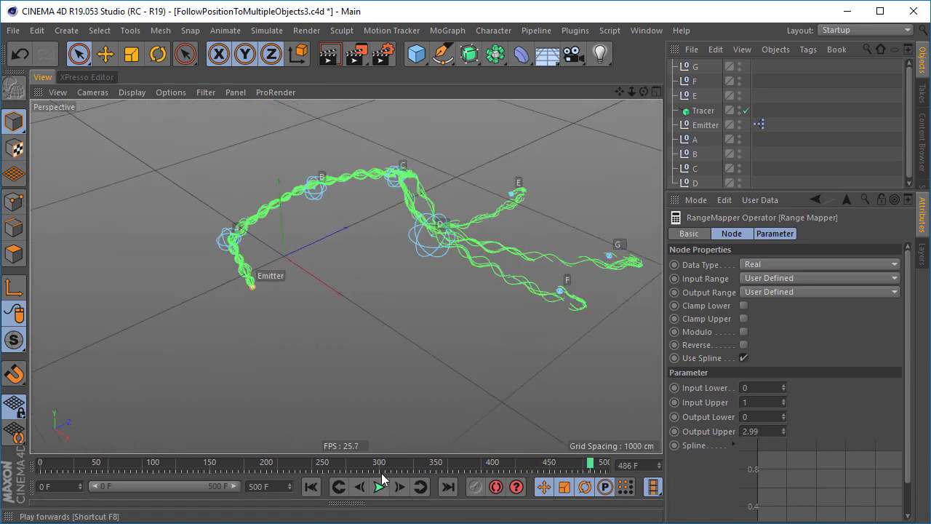
alt+drag(291, 216, 316, 284)
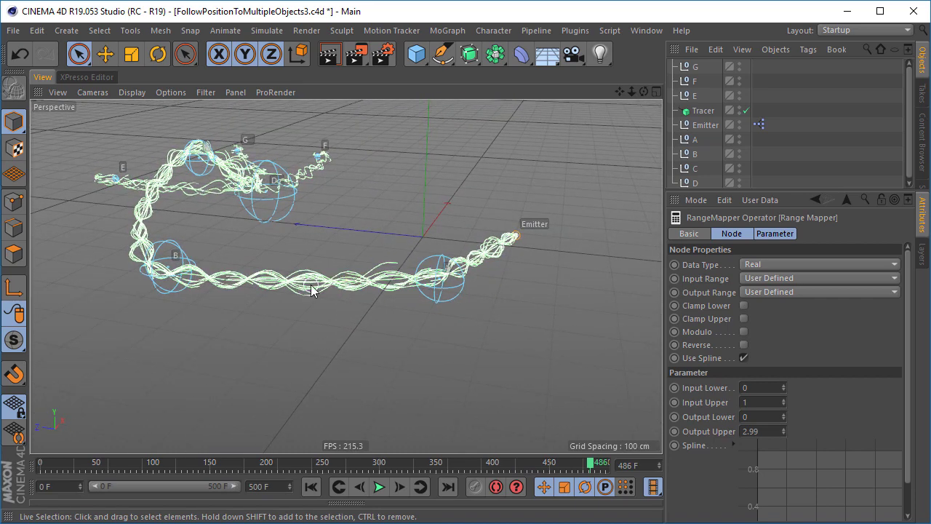
- Set the PBubble node's Phase Variation to 25°
click(100, 78)
alt+middle_drag(268, 255, 387, 238)
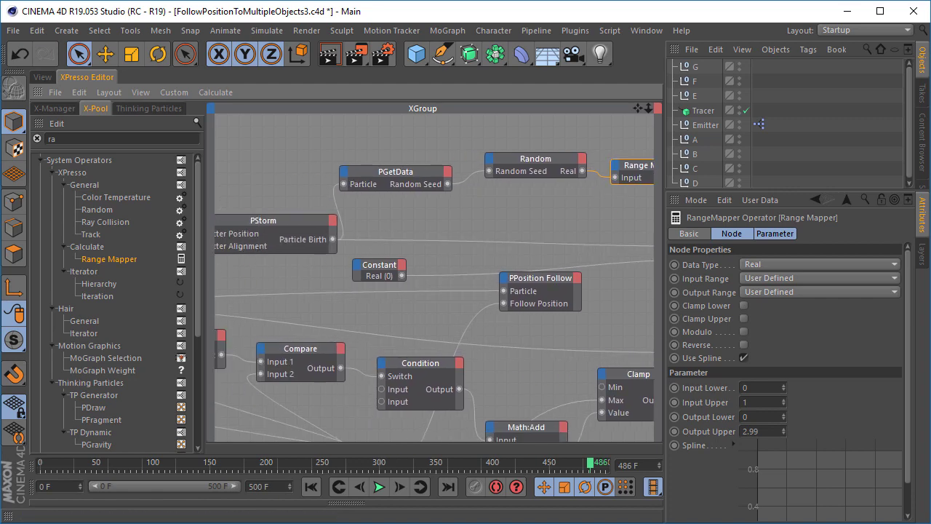
alt+middle_drag(218, 296, 421, 242)
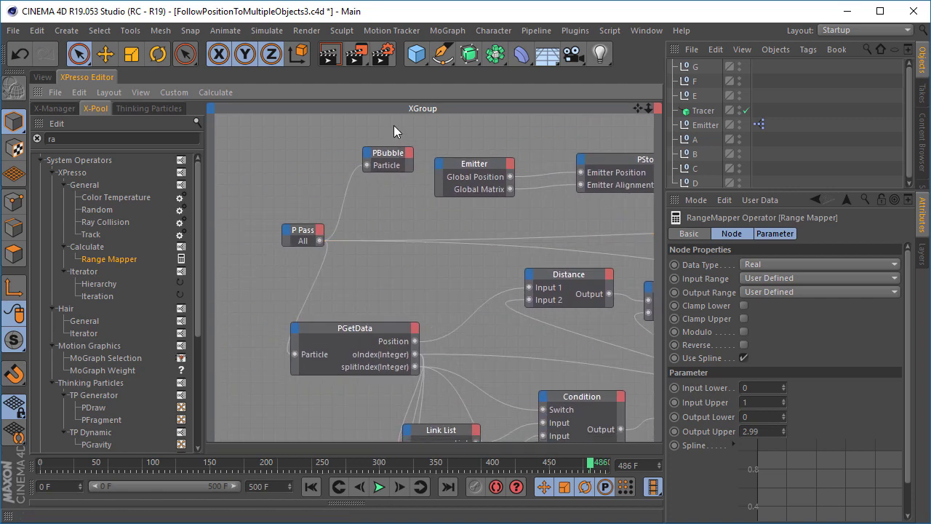
click(389, 153)
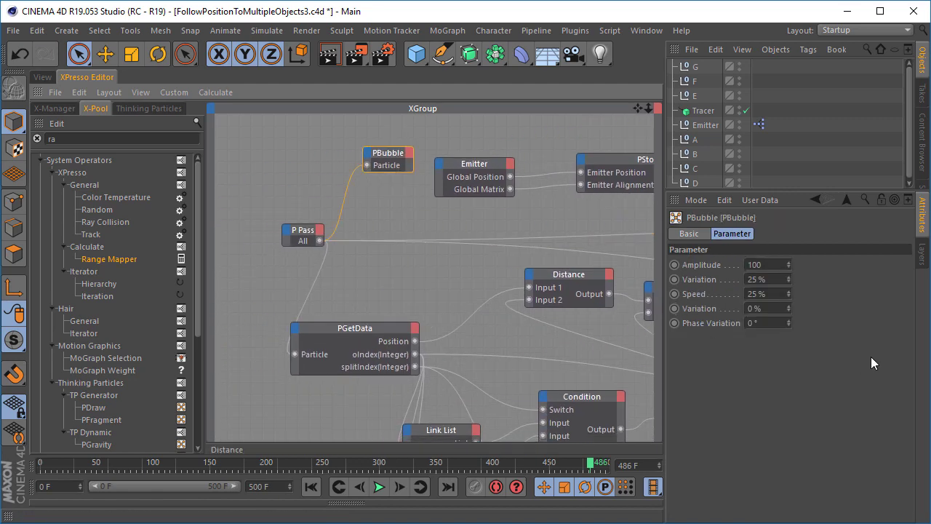
double_click(768, 324)
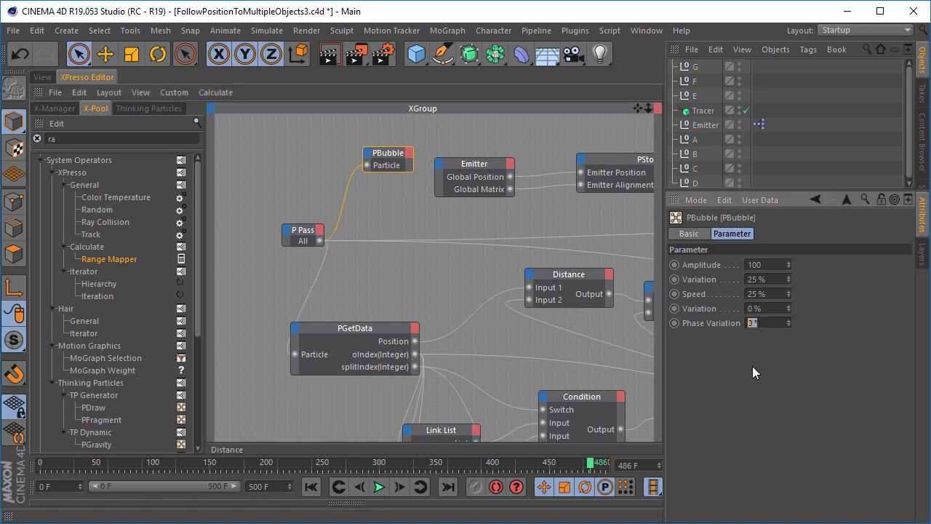
text(25)
key(Return)
- Replay the animation to check the trails and set the PBubble speed Variation to 50%
click(43, 77)
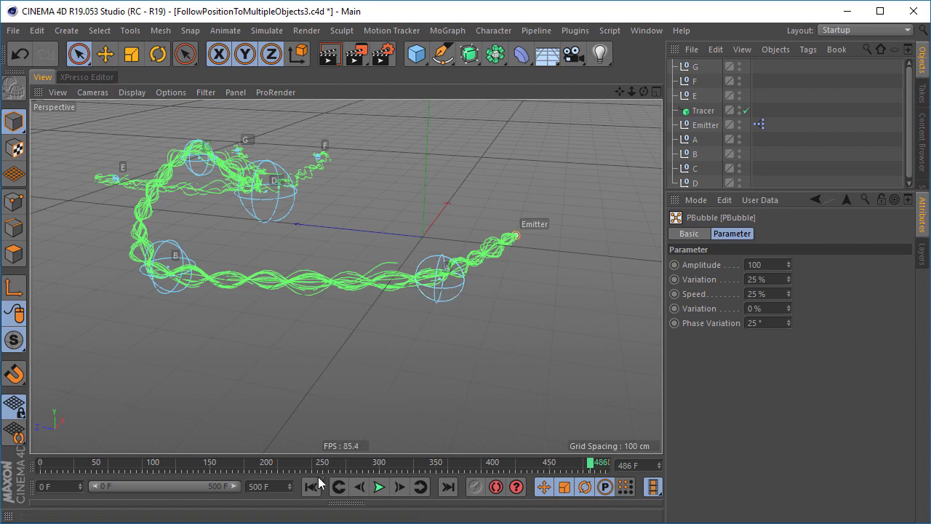
click(380, 486)
alt+drag(481, 328, 298, 297)
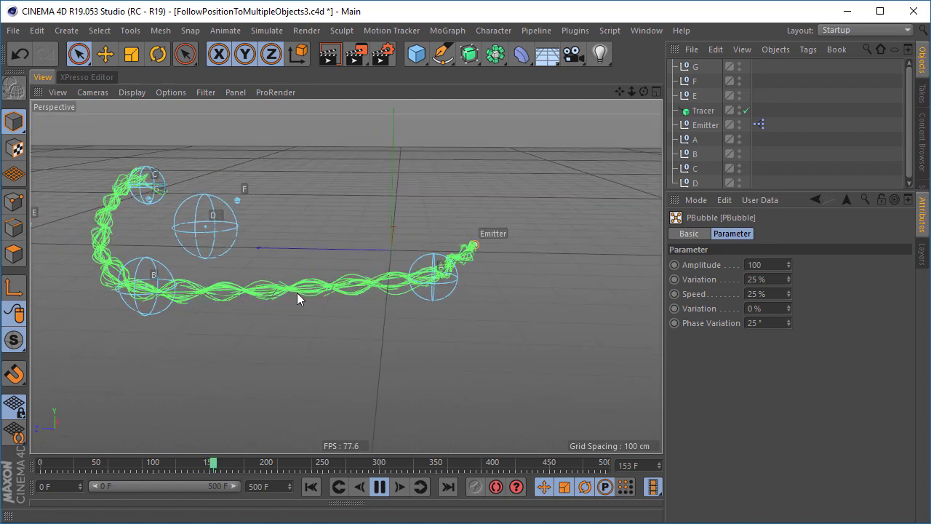
click(765, 310)
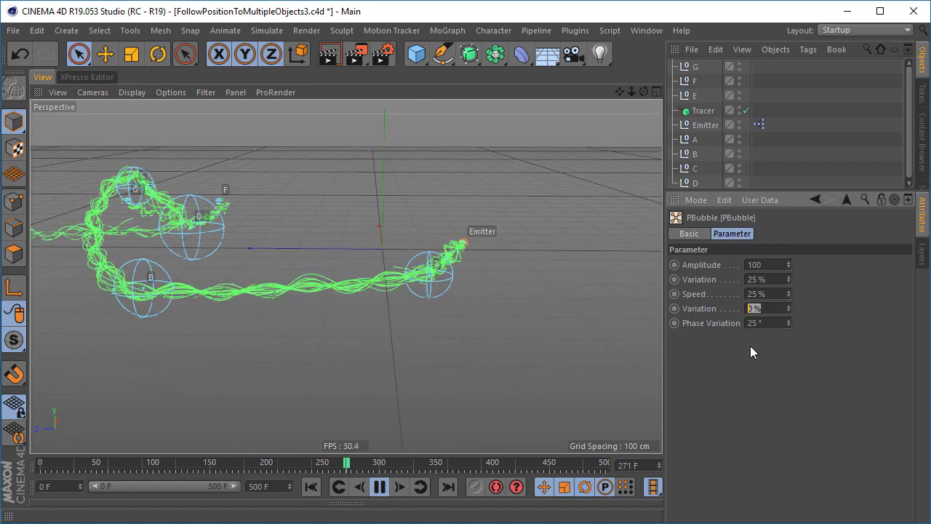
text(50)
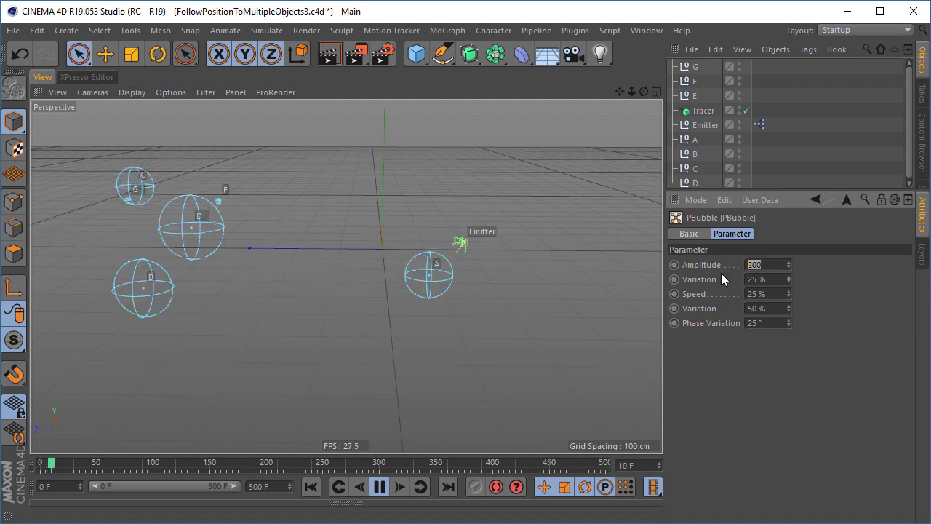
- Set the PBubble Amplitude to 150 and its Speed to 15%
text(150)
key(Return)
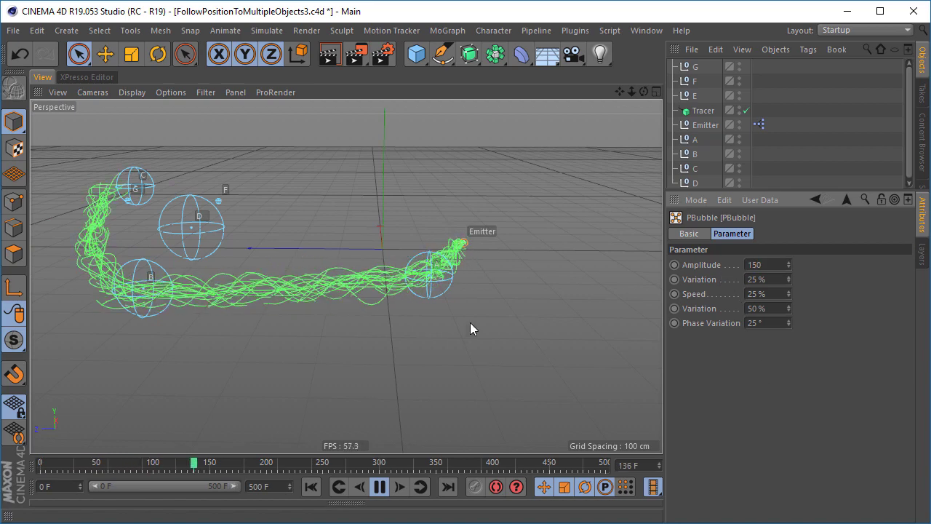
double_click(756, 293)
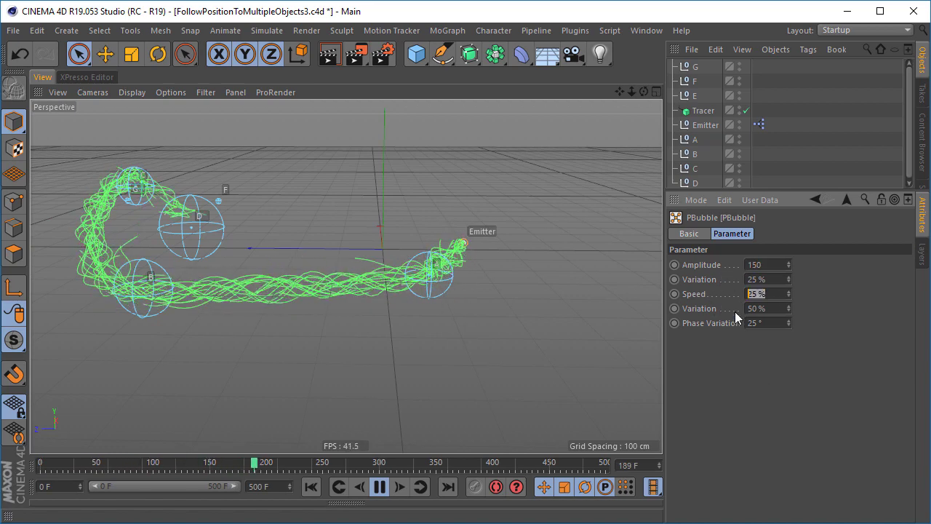
text(15)
key(Return)
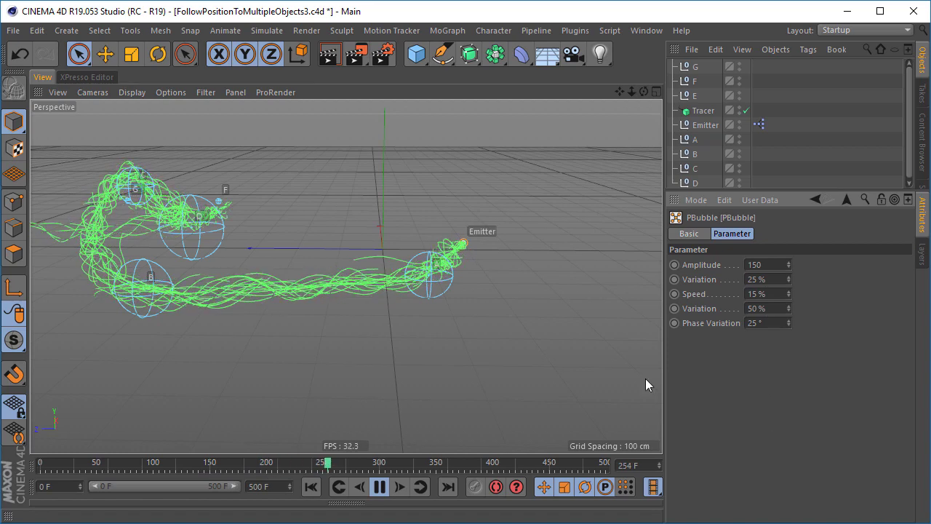
- Enlarge null B's sphere to a radius of 93 cm
alt+drag(444, 268, 284, 272)
alt+drag(297, 236, 430, 248)
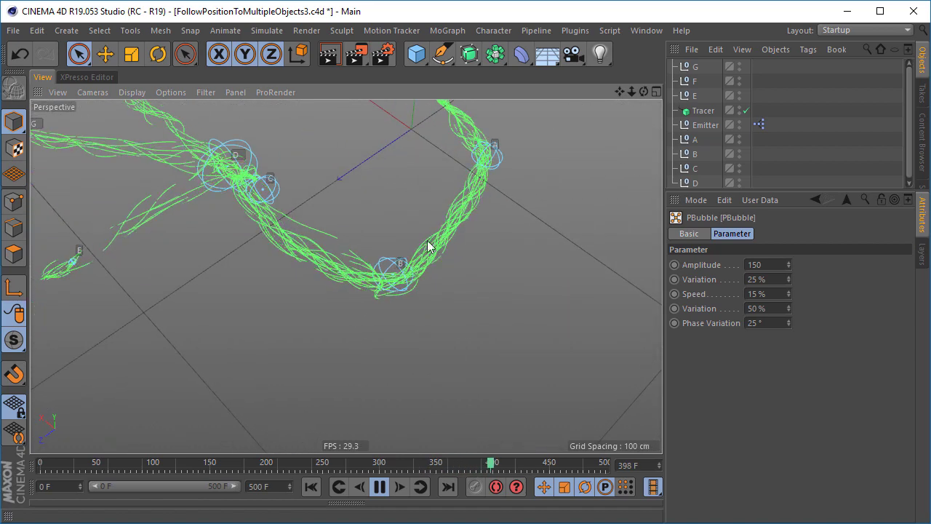
click(390, 269)
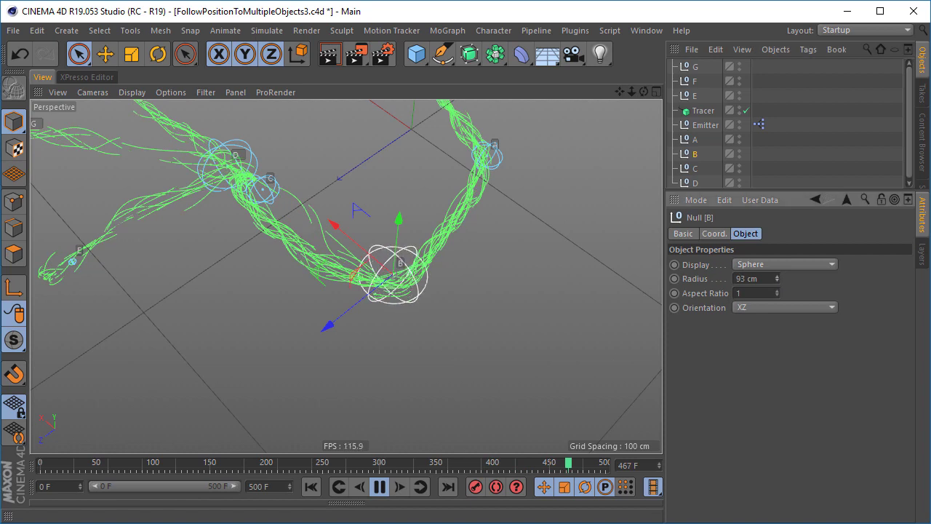
click(552, 318)
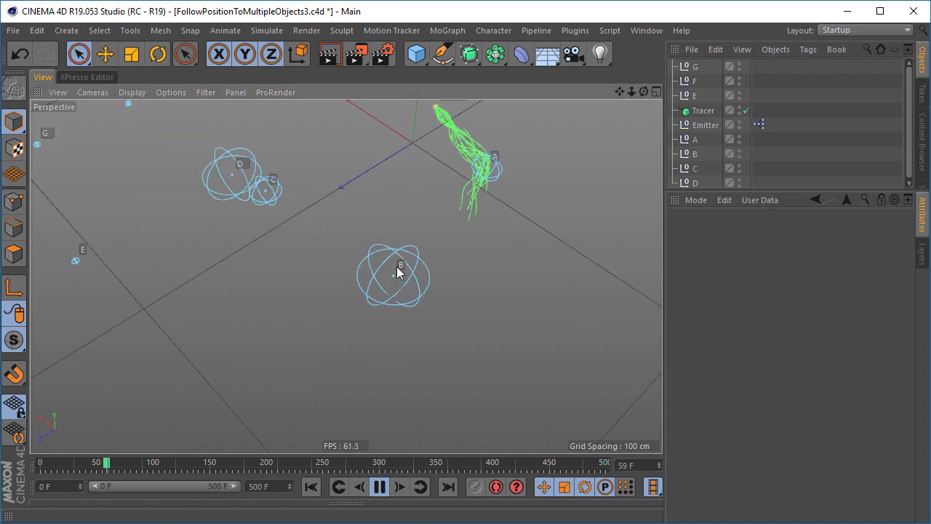
- Check the trails around nulls A and B, and enlarge null C's sphere to a radius of 86 cm
alt+drag(411, 288, 371, 268)
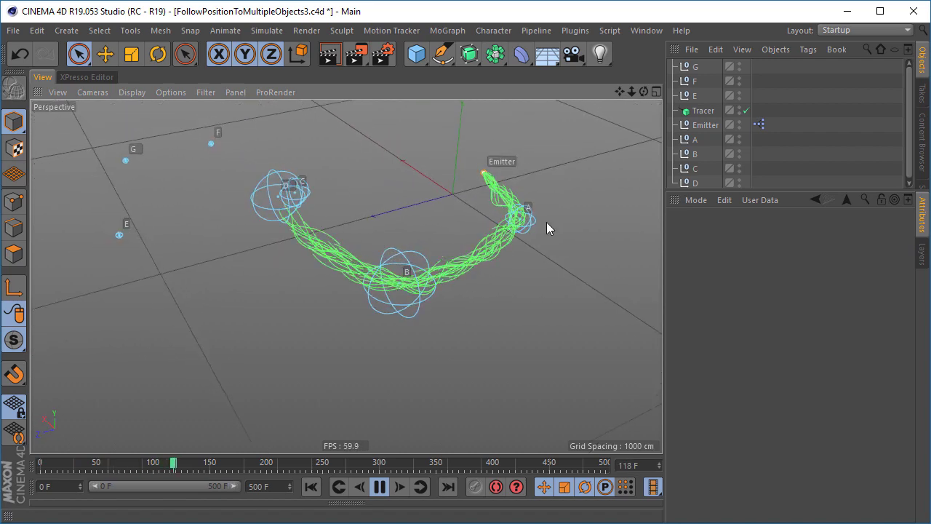
alt+middle_drag(486, 223, 405, 244)
alt+right_drag(405, 243, 495, 256)
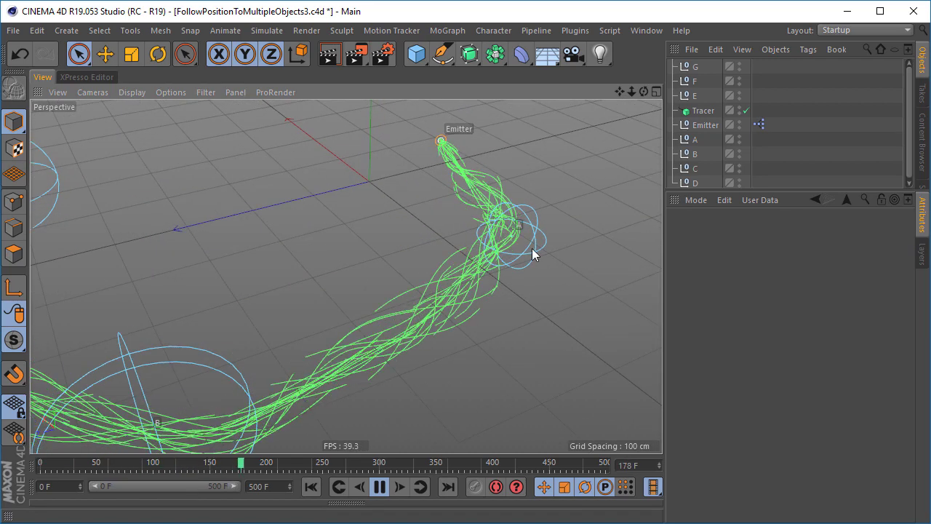
alt+middle_drag(531, 248, 477, 237)
alt+right_drag(492, 228, 462, 237)
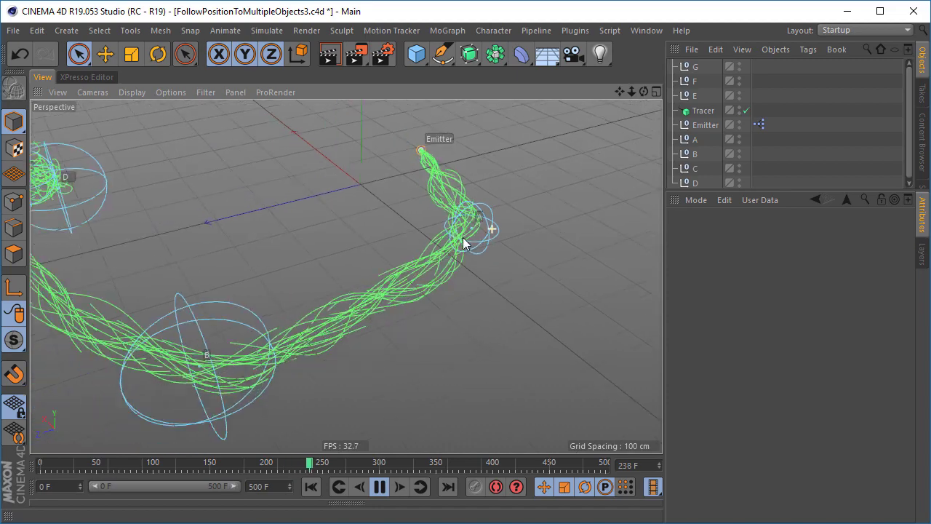
alt+drag(462, 237, 355, 273)
click(347, 169)
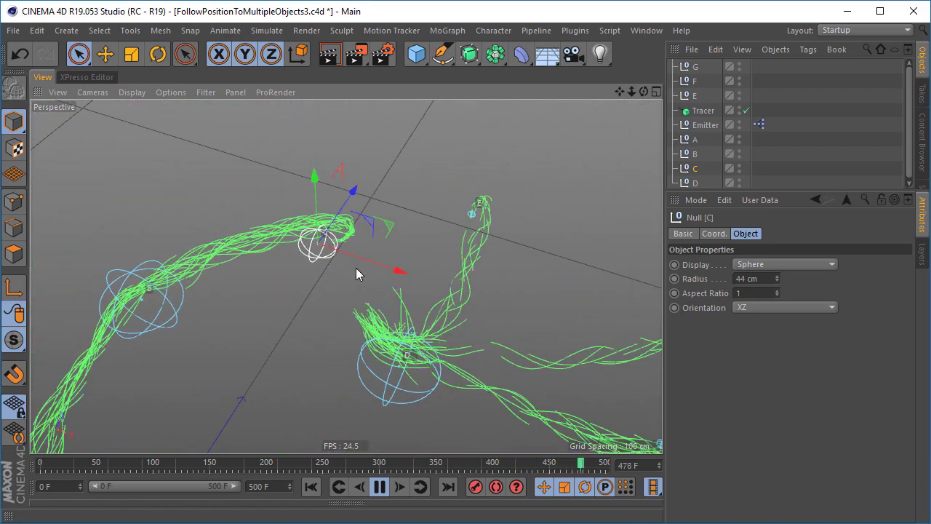
drag(776, 279, 776, 261)
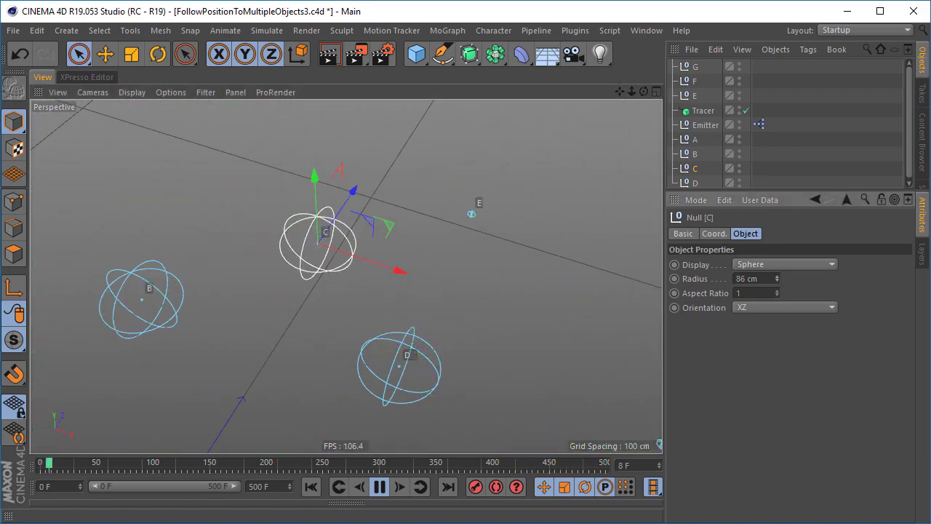
- Watch the looping animation from several angles to examine the trails through the enlarged nulls towards E, F and G
alt+middle_drag(541, 296, 511, 301)
alt+right_drag(510, 301, 439, 290)
alt+middle_drag(439, 289, 448, 249)
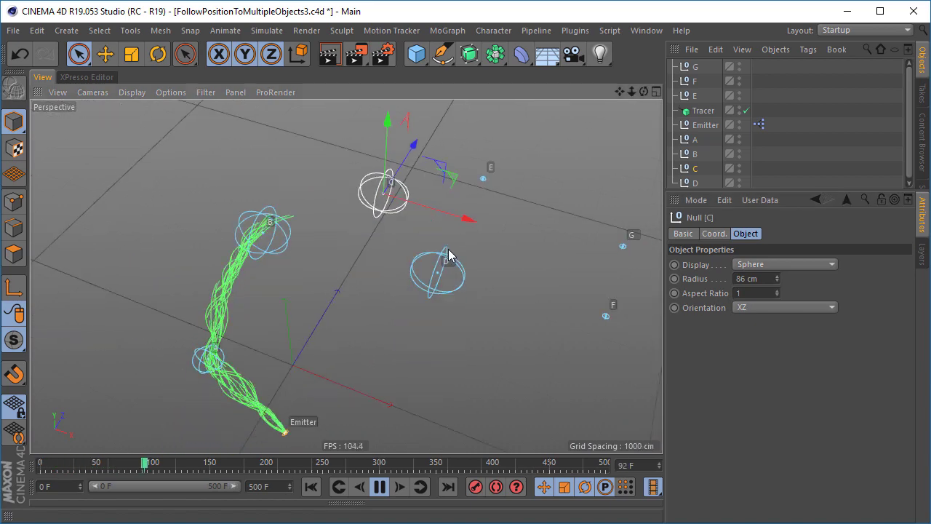
alt+drag(446, 293, 503, 277)
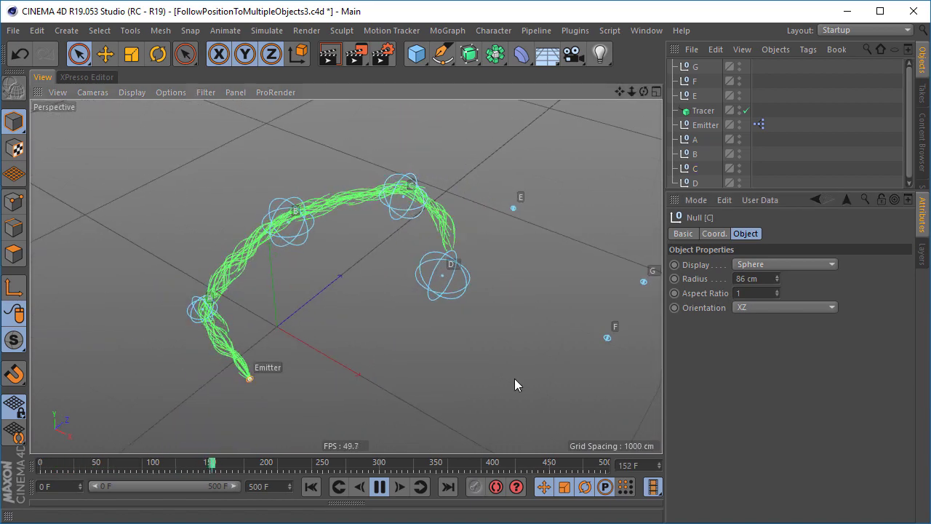
click(481, 317)
alt+drag(481, 317, 373, 317)
alt+drag(443, 331, 517, 315)
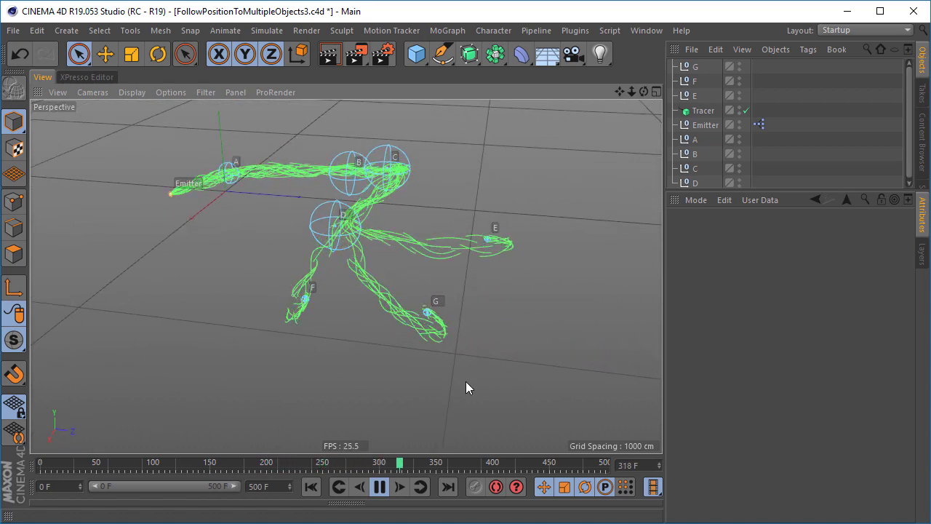
alt+drag(426, 320, 395, 291)
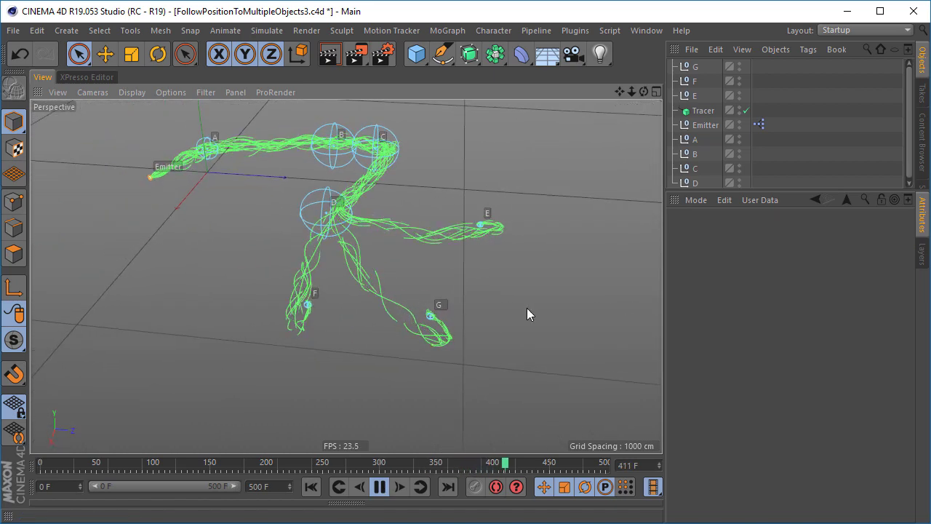
alt+drag(452, 320, 491, 311)
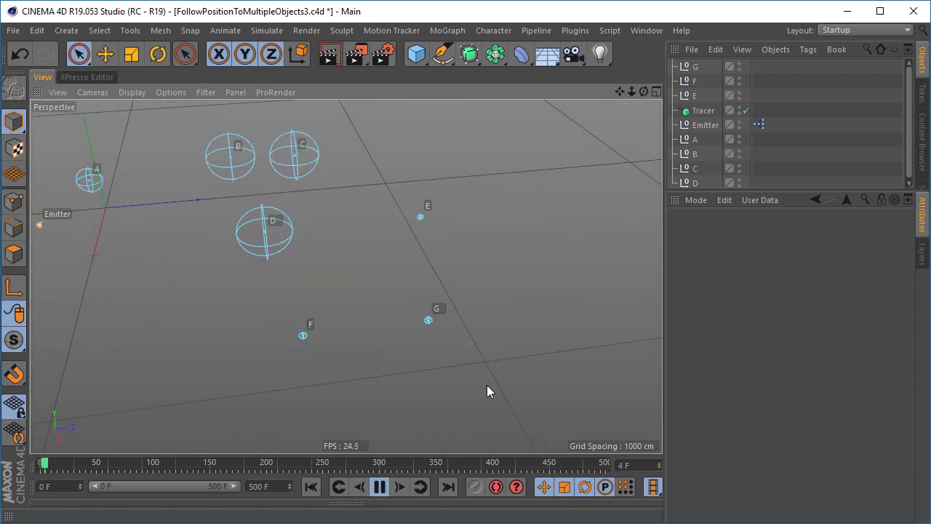
alt+drag(335, 298, 478, 287)
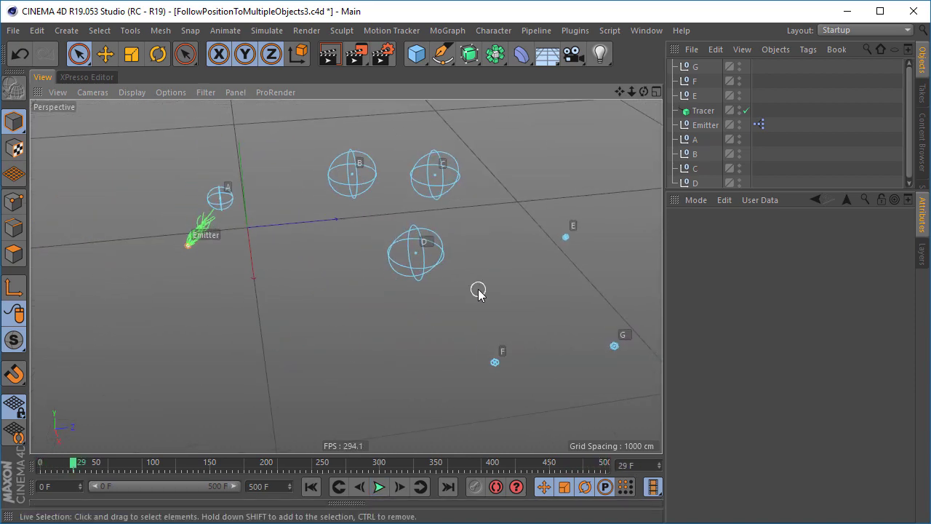